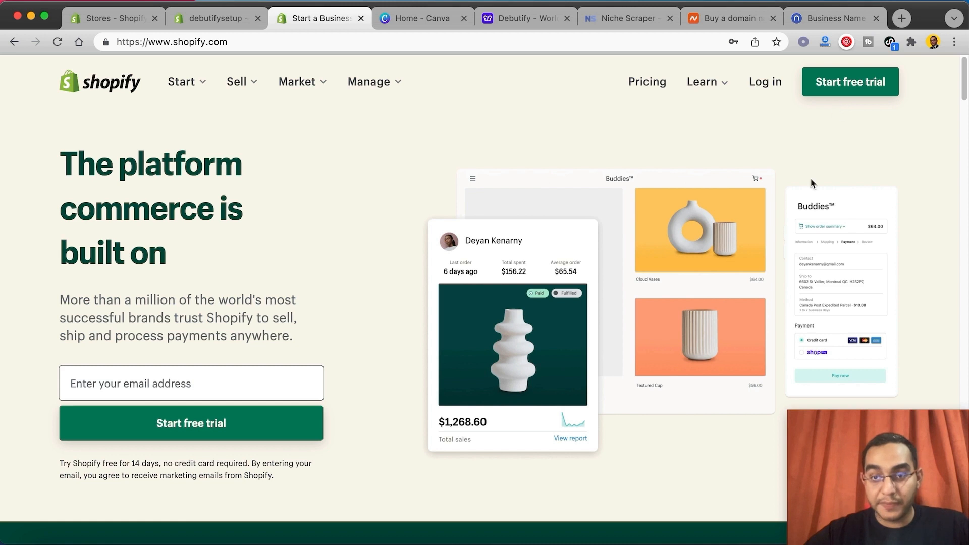
Step: Open the sign-up form for the free 14-day Shopify trial
left_click(832, 82)
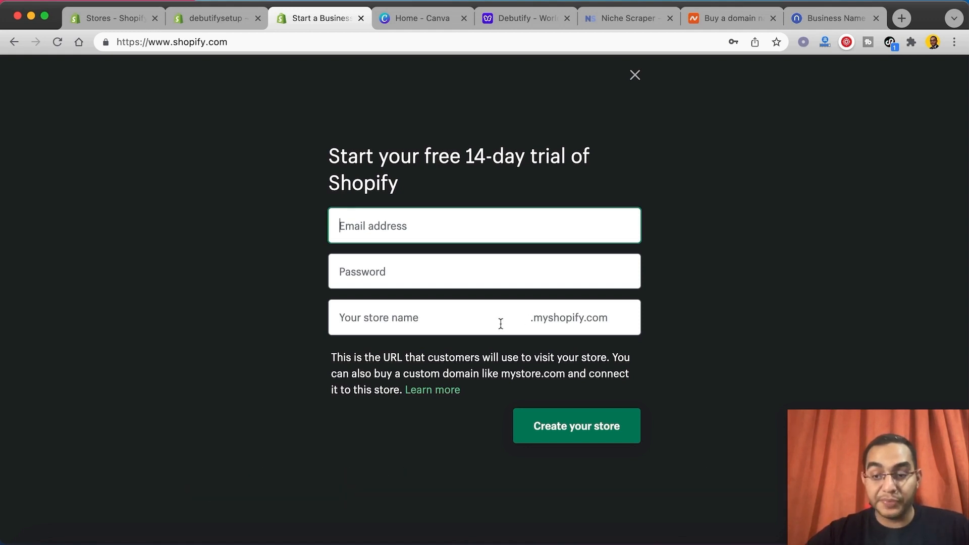
Step: Switch to Namelix, generate business names from the keyword "cat" with short and medium name lengths, and browse the suggestions
left_click(837, 17)
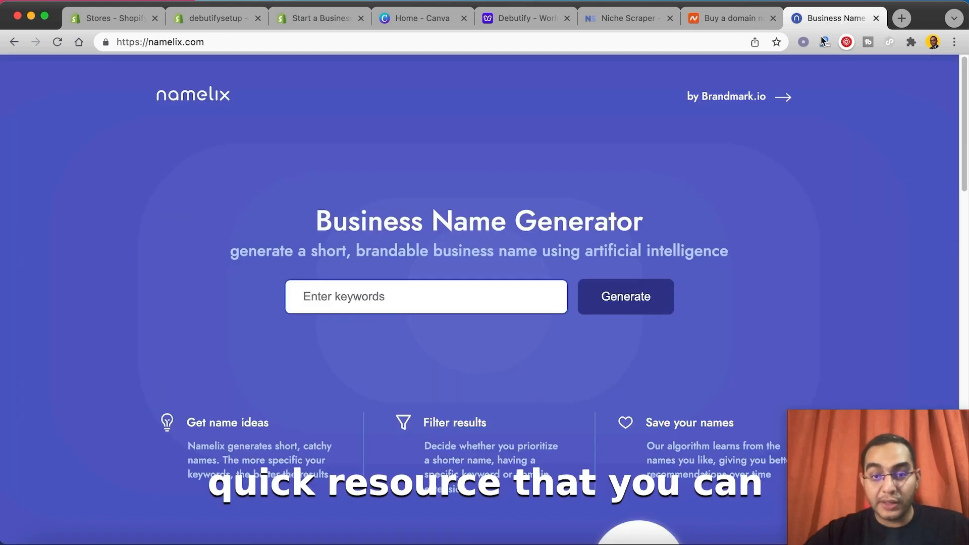
left_click(447, 303)
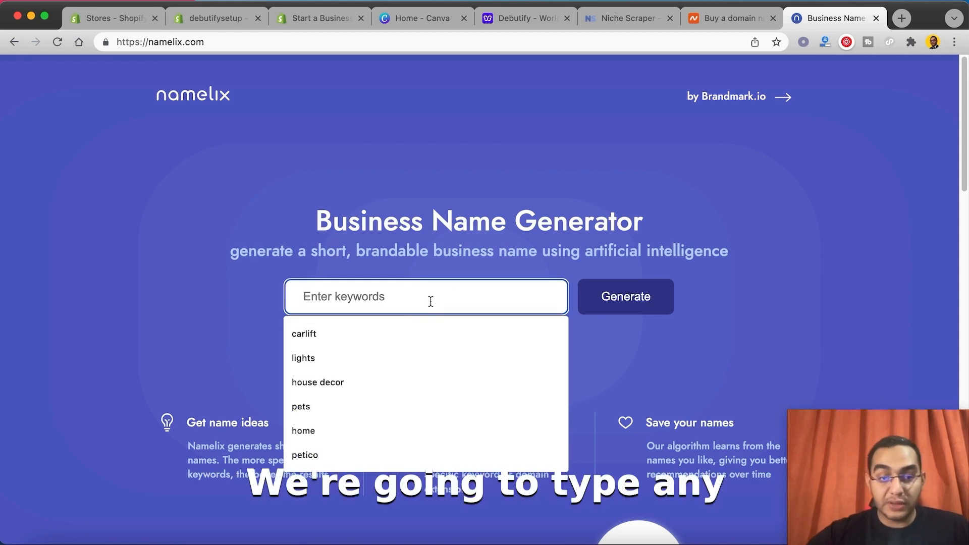
type("car")
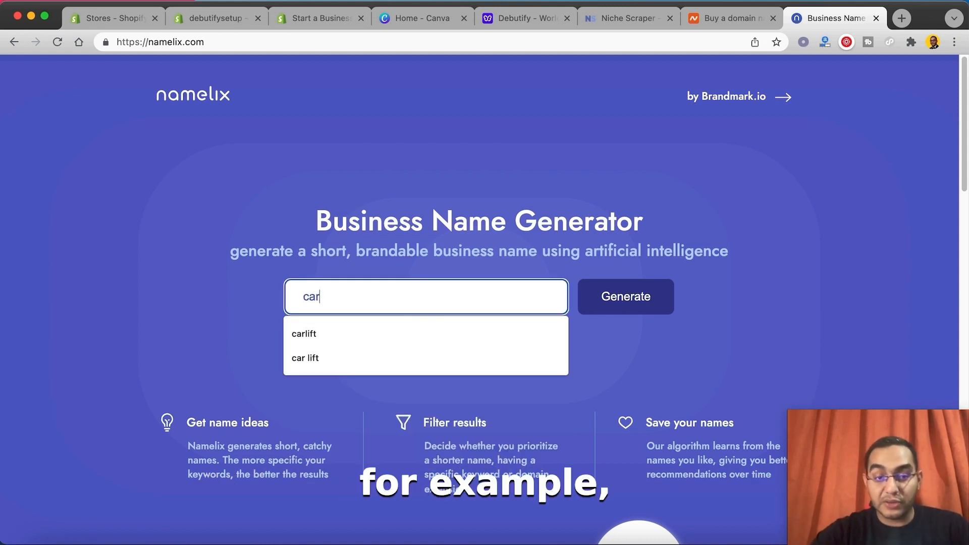
key("BackSpace")
type("t")
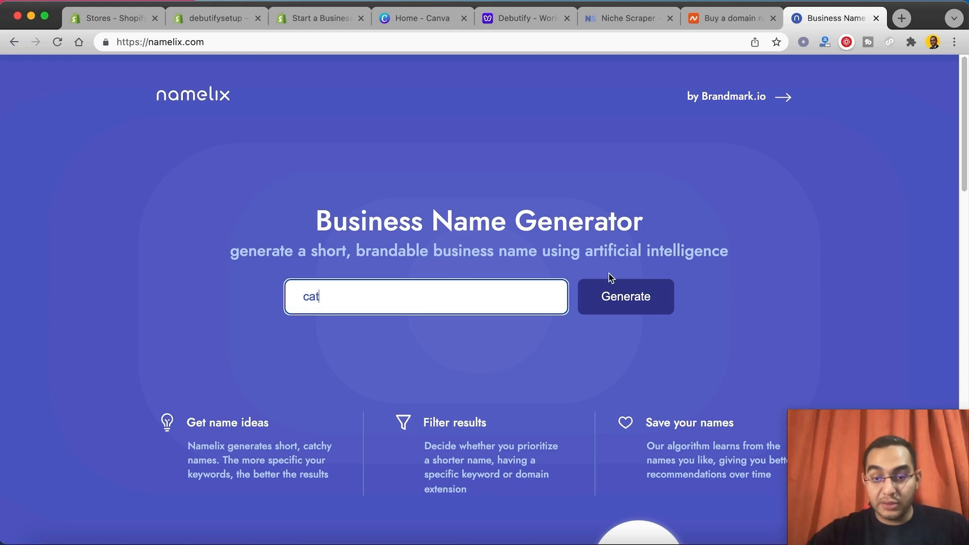
left_click(619, 297)
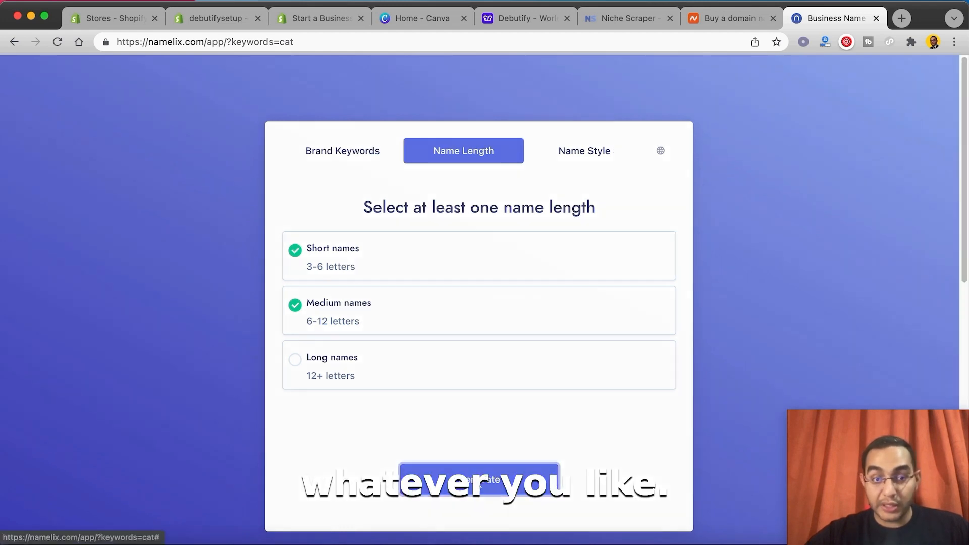
left_click(479, 479)
scroll(245, 328, "down", 7)
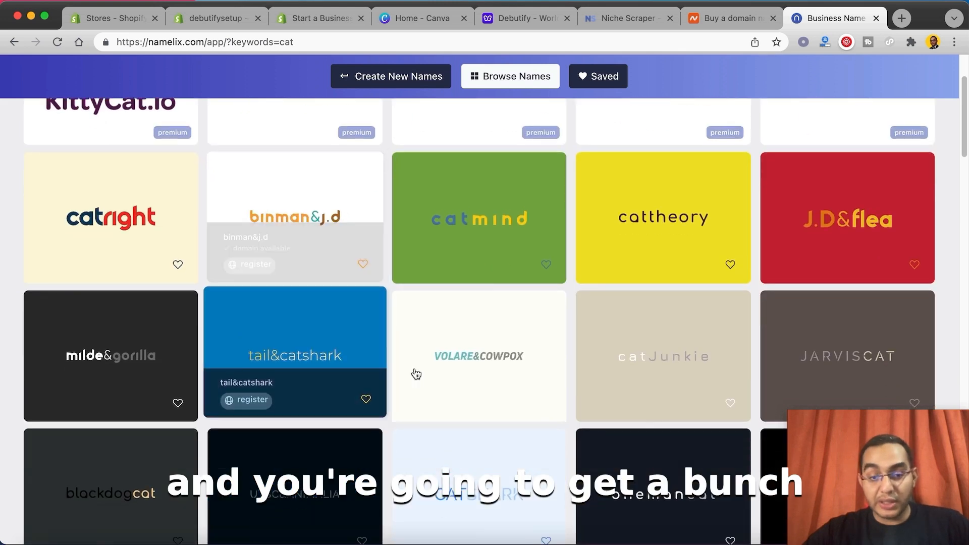
scroll(472, 393, "down", 6)
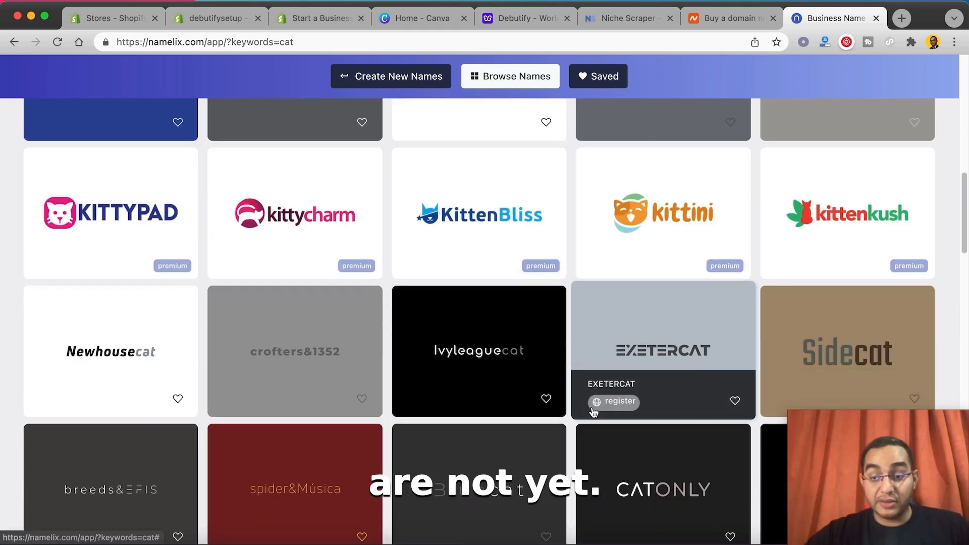
scroll(587, 388, "down", 2)
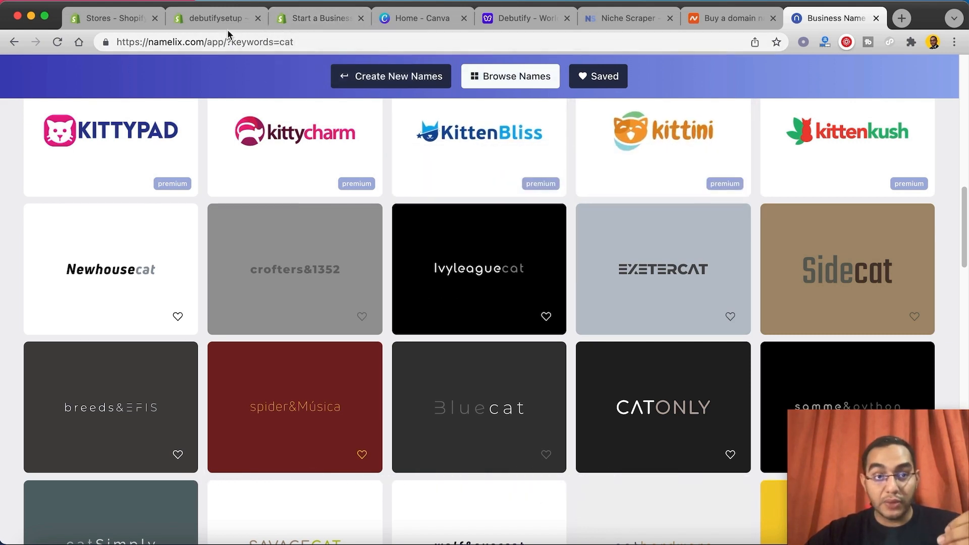
Step: Switch to the debutifysetup store admin, preview the online store's home page, and close the preview
left_click(326, 21)
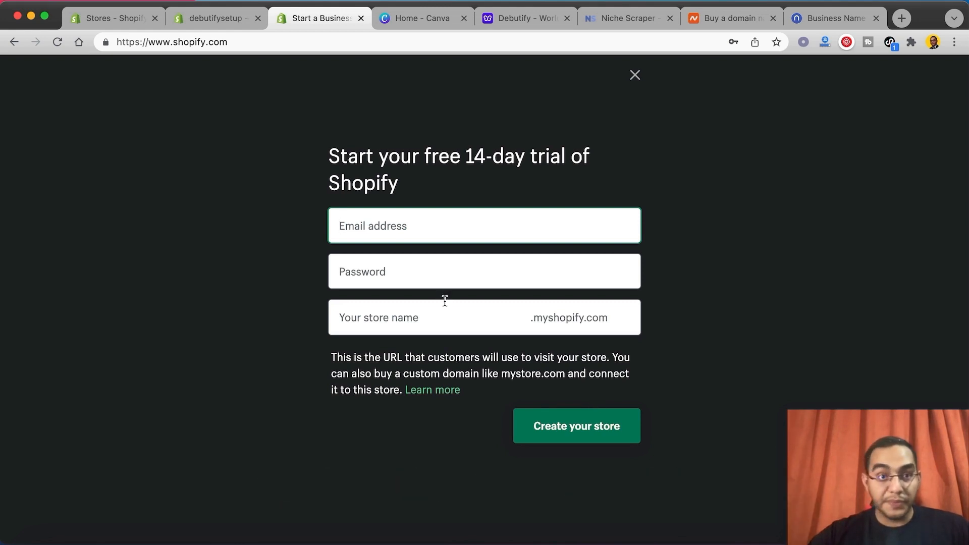
left_click(222, 20)
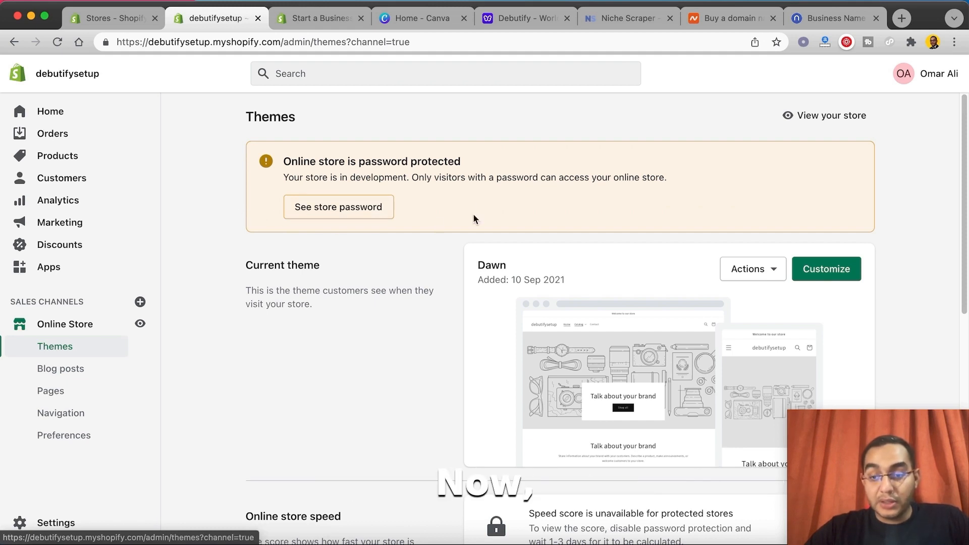
left_click(140, 324)
scroll(240, 206, "down", 15)
scroll(240, 207, "up", 15)
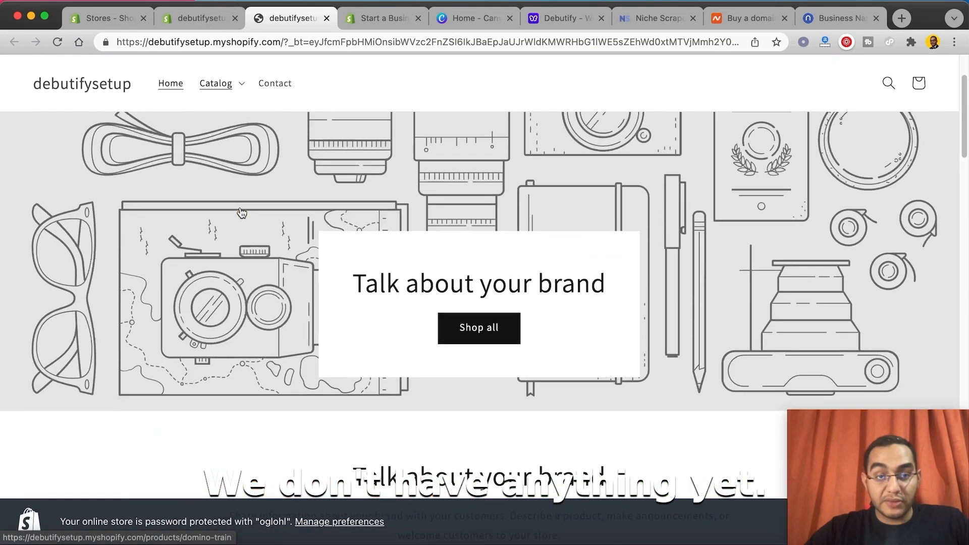
left_click(174, 22)
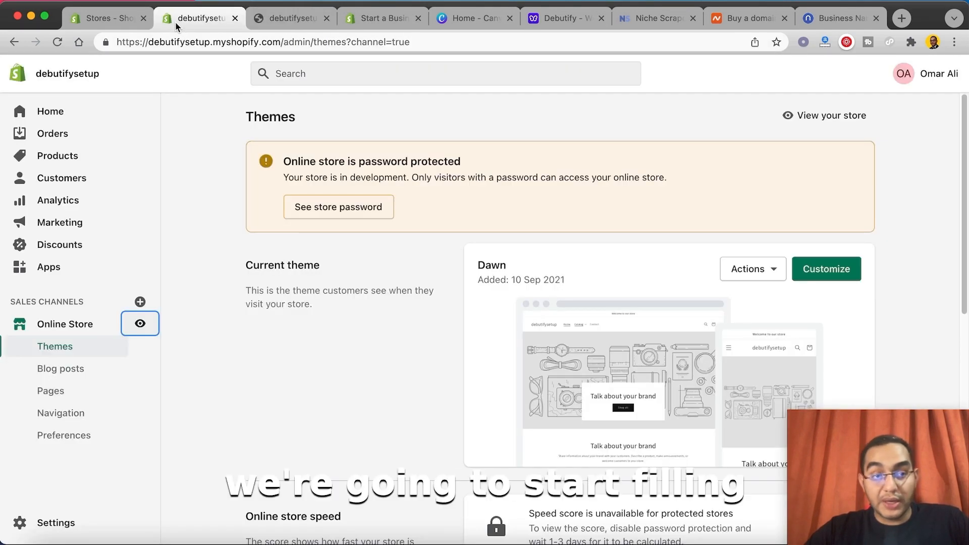
left_click(327, 18)
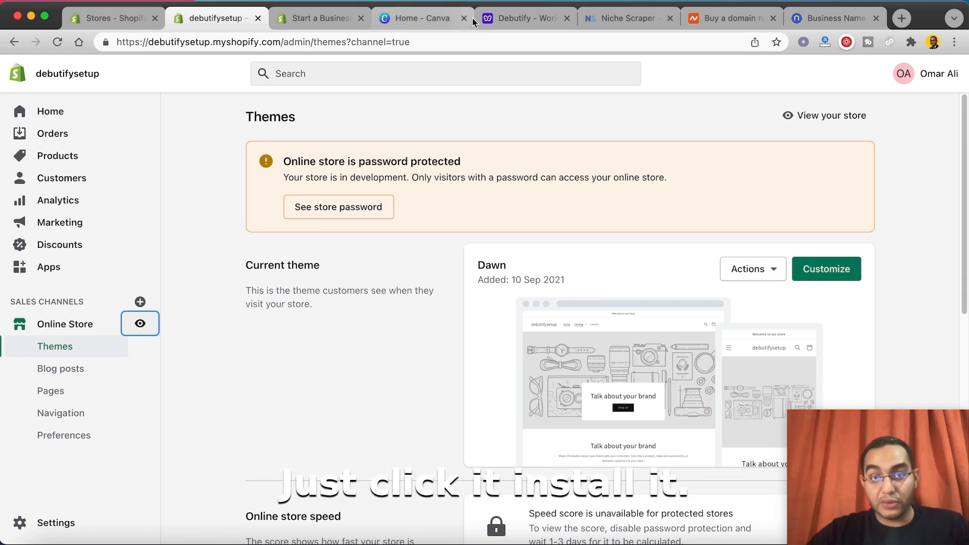
Step: Switch to the Debutify website, decline its notifications, and view the free-trial sign-up form before closing it
left_click(510, 18)
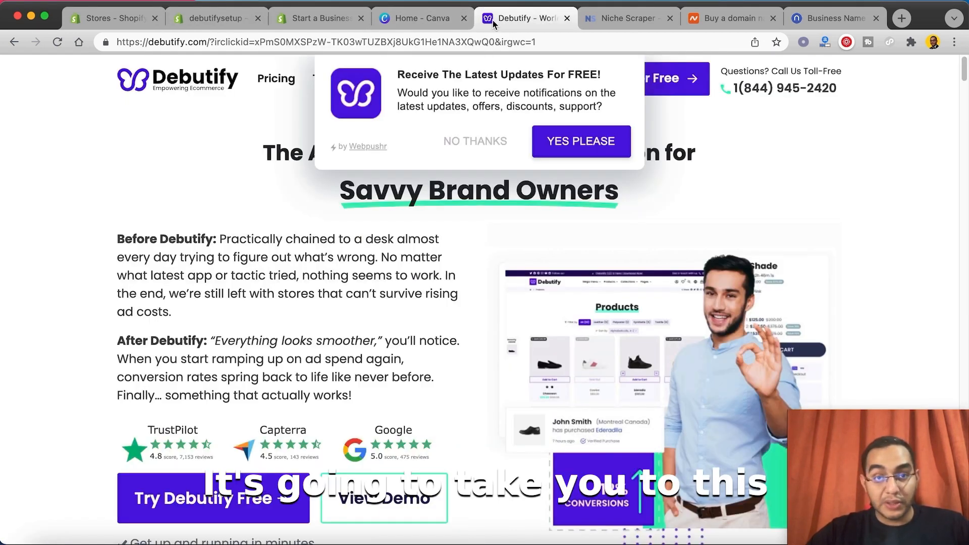
left_click(477, 142)
left_click(633, 87)
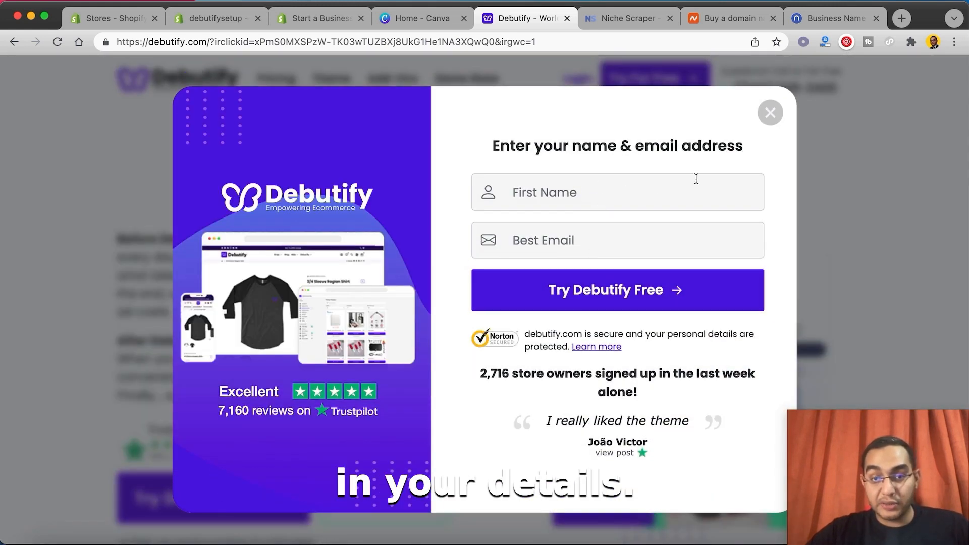
left_click(770, 112)
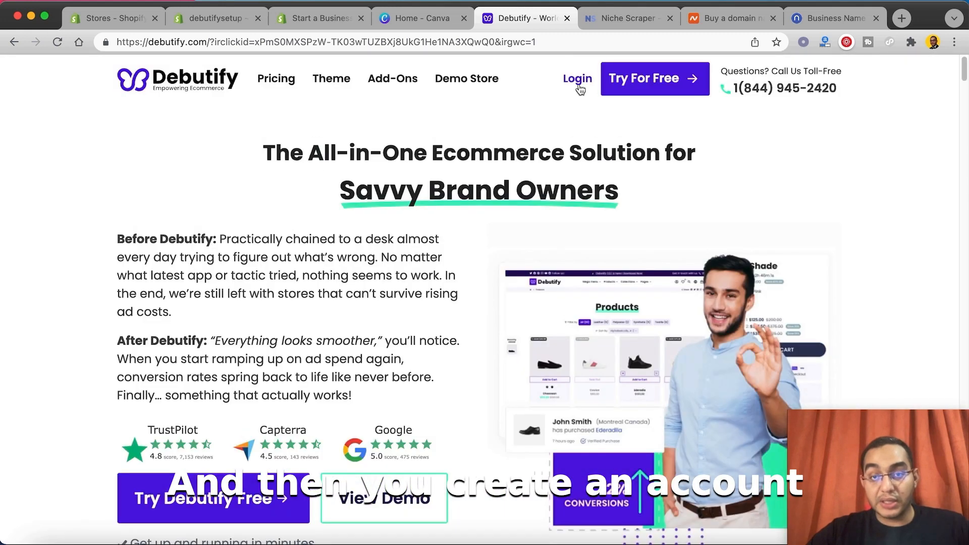
Step: Log in to Debutify with the store address debutifysetup.myshopify.com, copying the address from the Shopify admin URL for reference
left_click(578, 81)
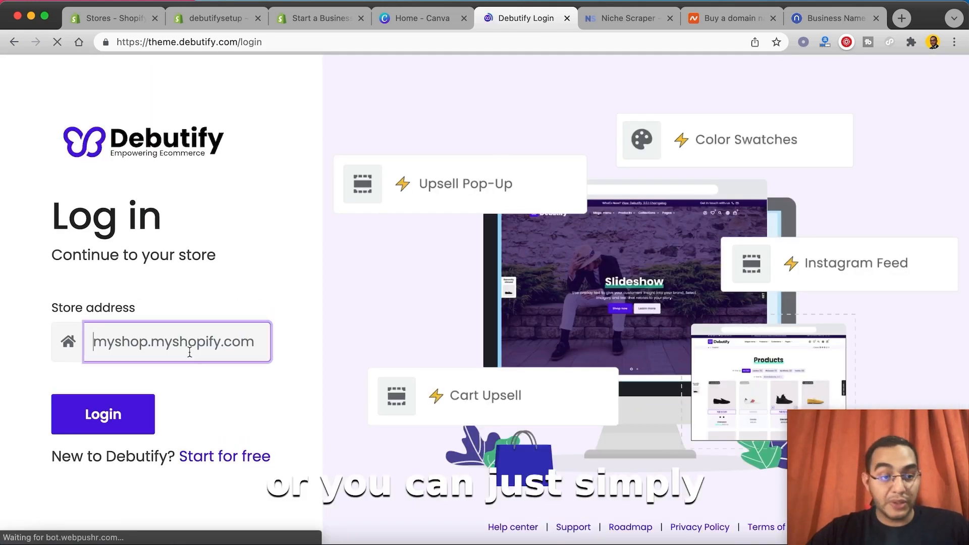
left_click(127, 353)
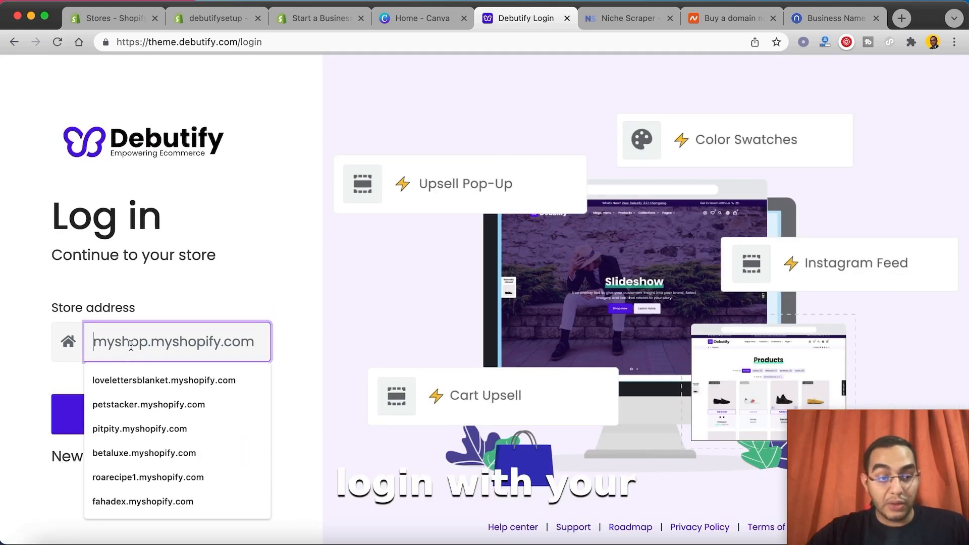
type("debutifysetup.myshopify.com")
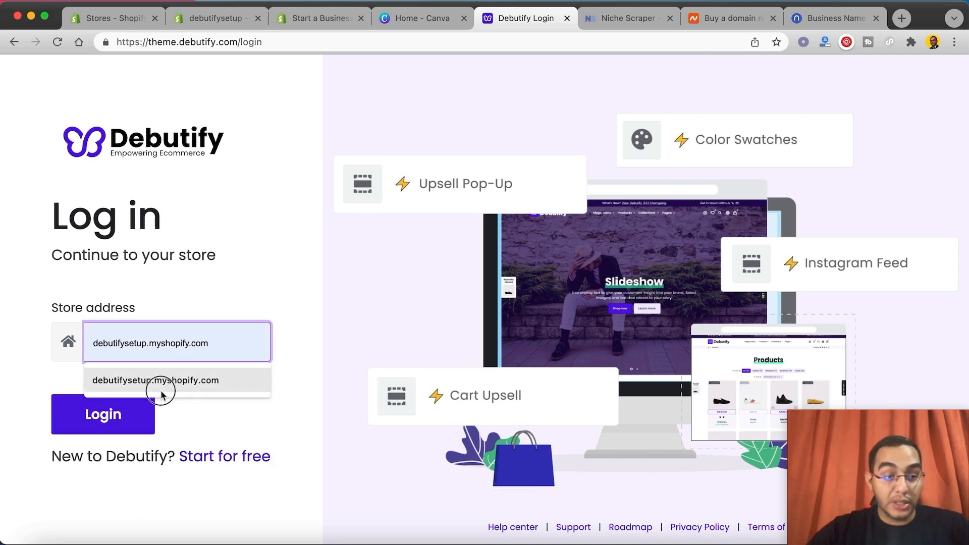
left_click(160, 392)
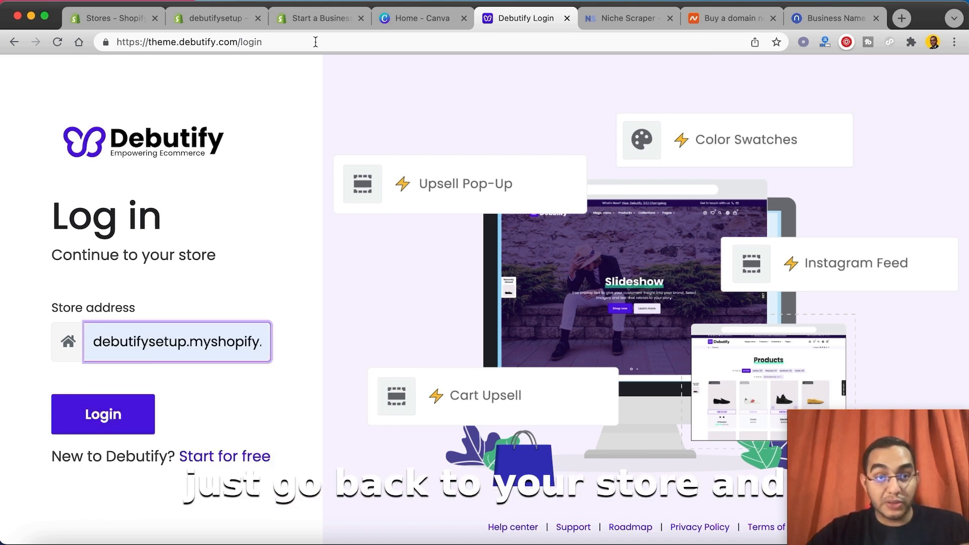
left_click(198, 22)
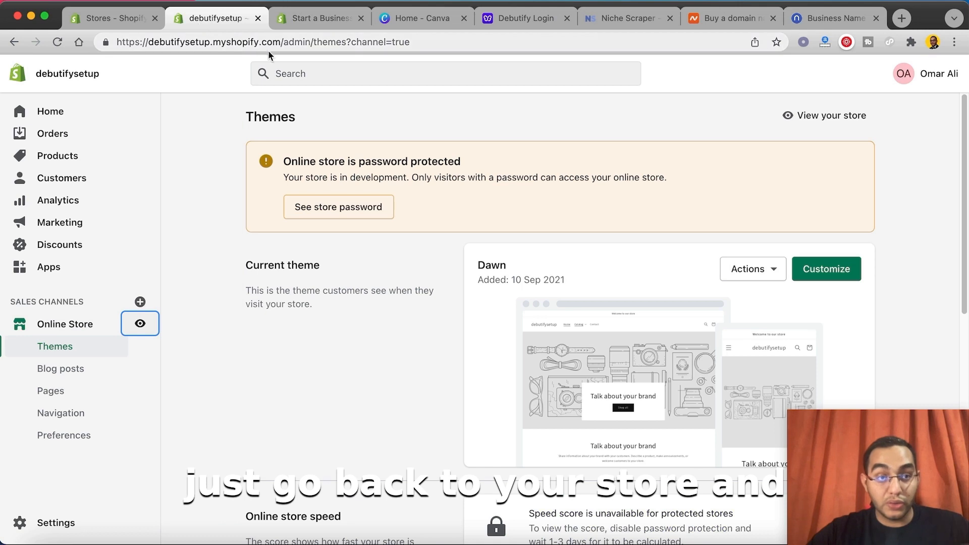
left_click_drag(283, 43, 149, 45)
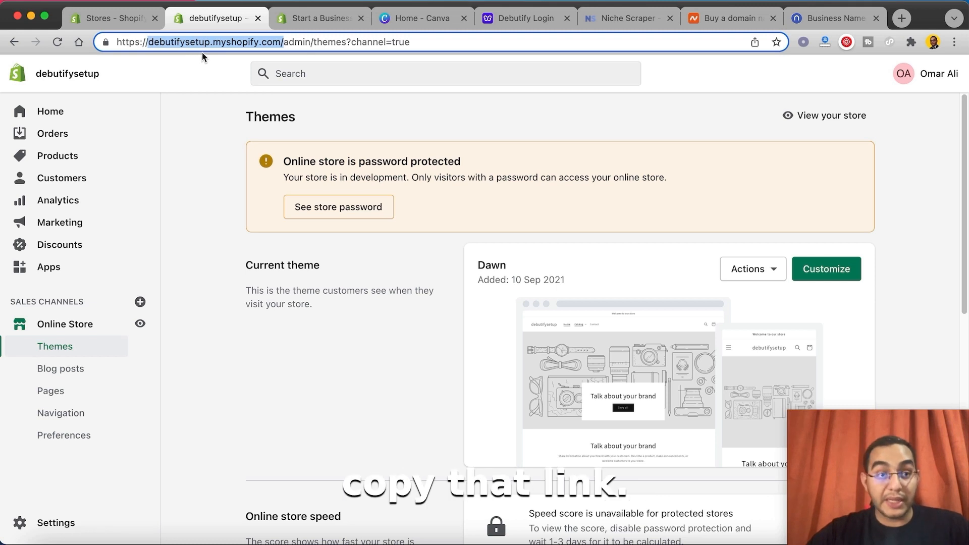
left_click(517, 20)
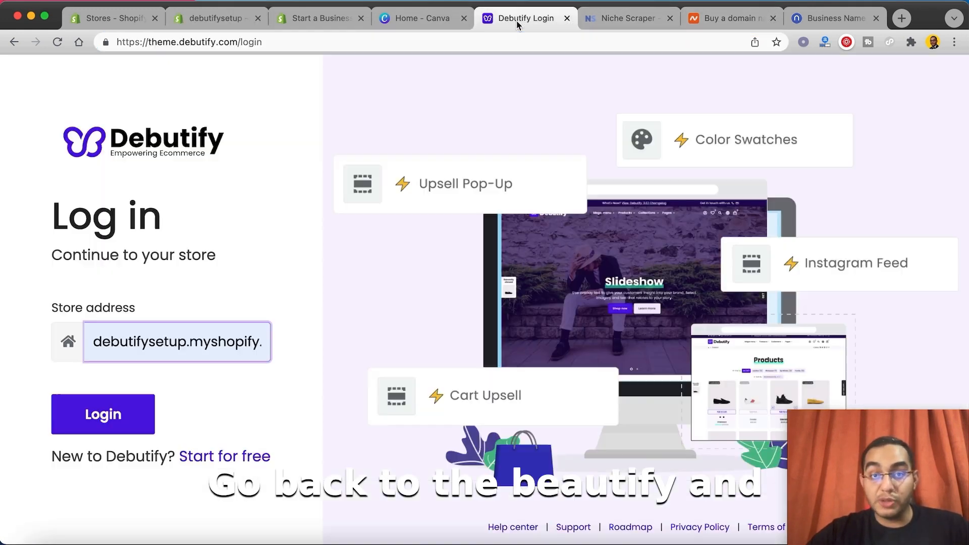
left_click(133, 417)
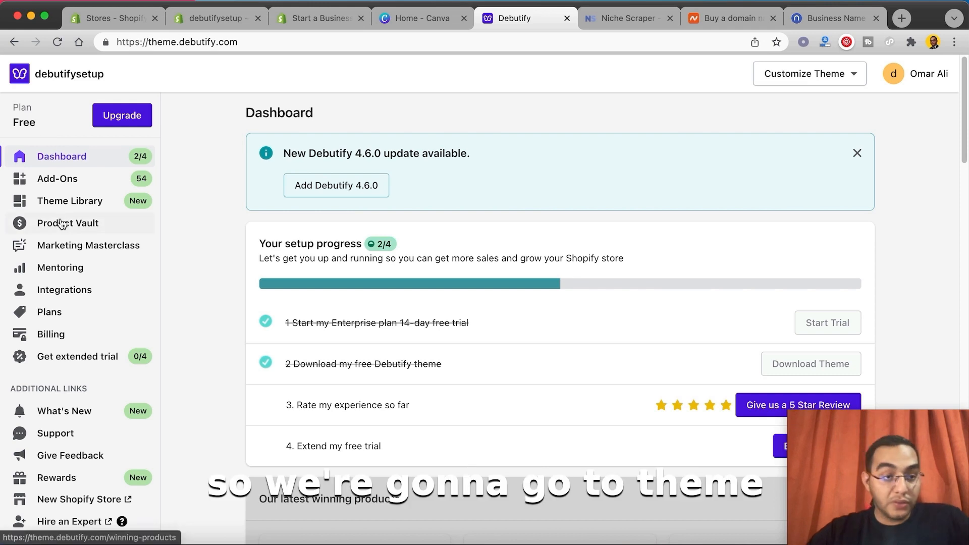
Step: Add Debutify 4.6.0 to the store's theme library, copying the theme settings from Debutify 4.0.0
left_click(68, 201)
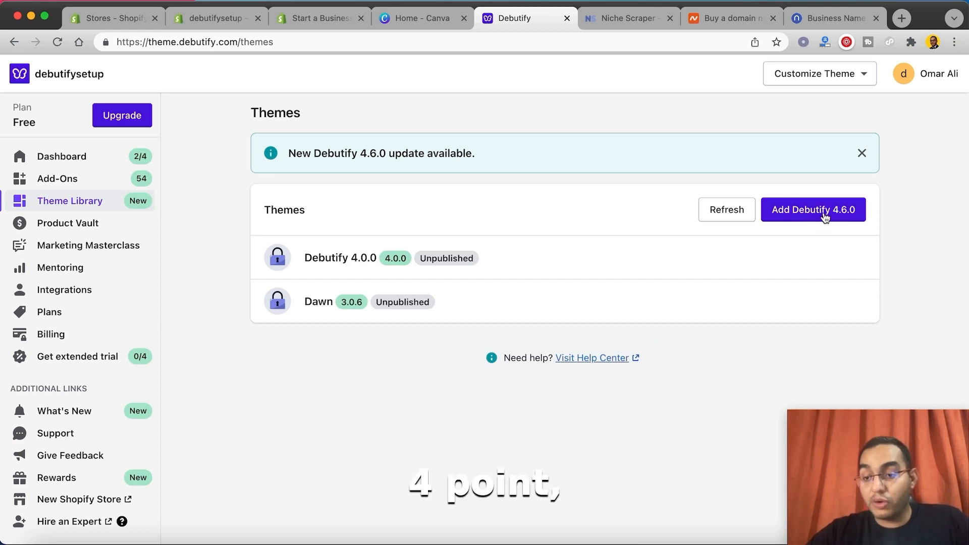
left_click(825, 216)
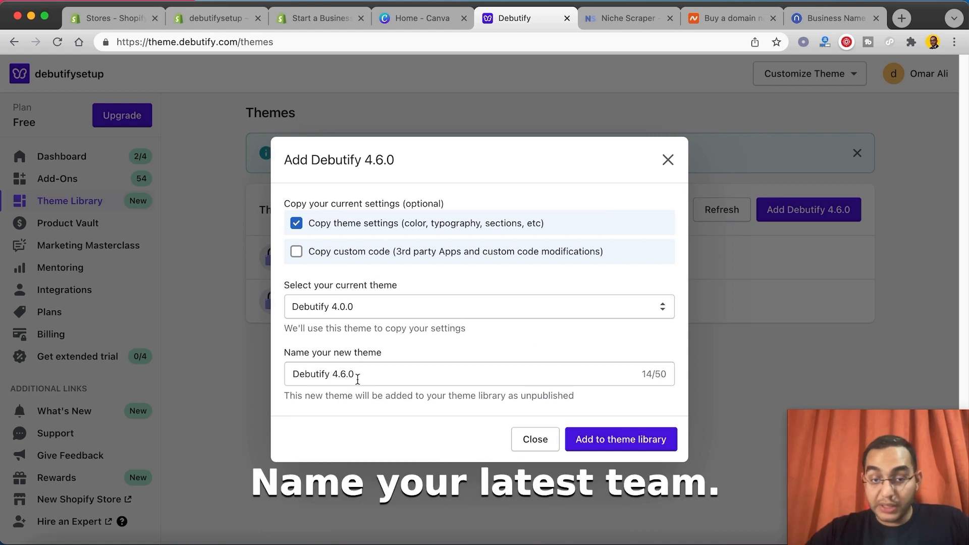
left_click(622, 439)
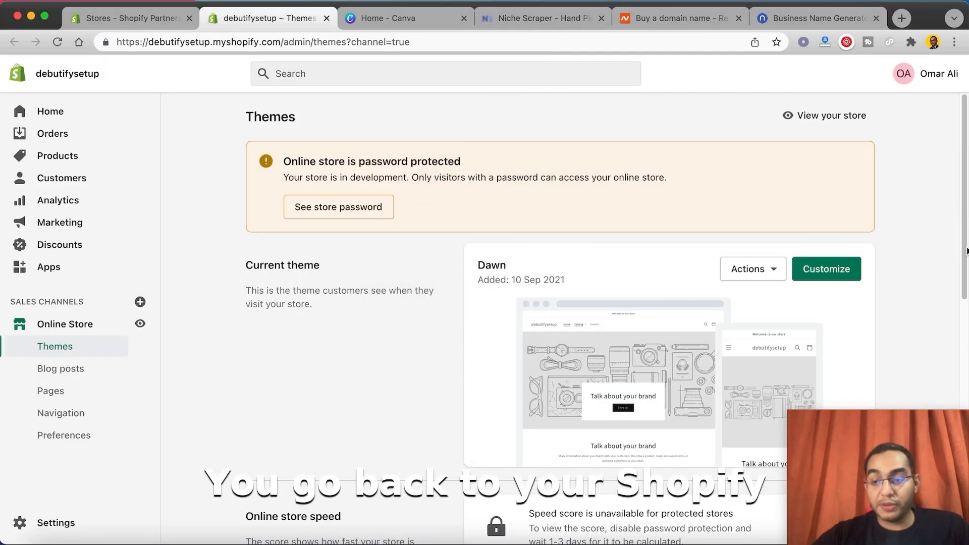
Step: Check the Shopify theme library for the newly added Debutify 4.6.0 theme
scroll(958, 283, "down", 5)
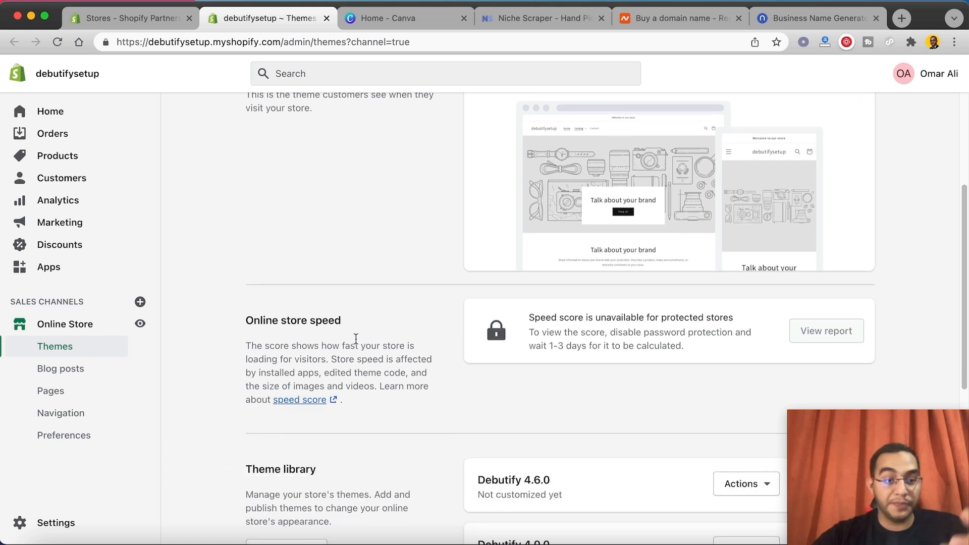
left_click_drag(808, 442, 784, 421)
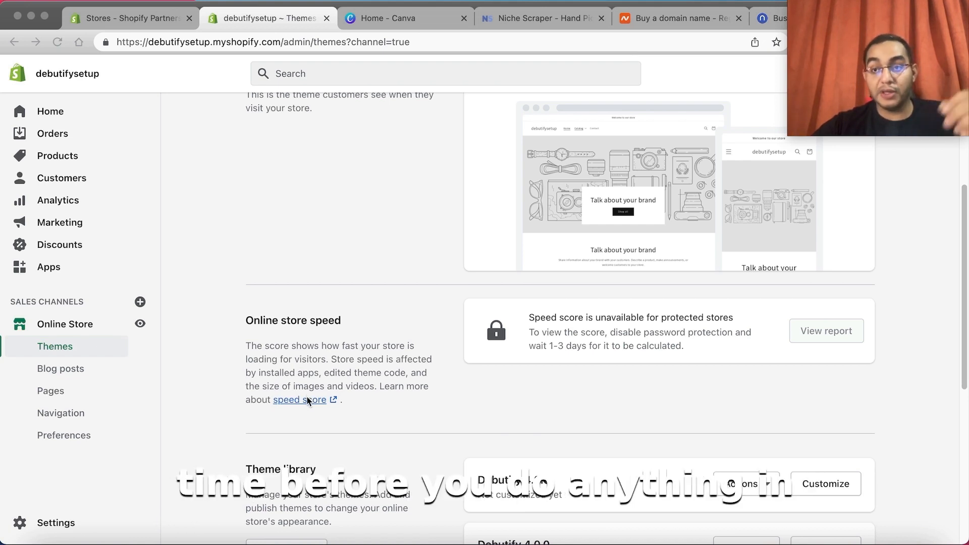
Step: In the store's policy settings, create the refund policy and the privacy policy from their templates
left_click(47, 525)
scroll(169, 328, "down", 3)
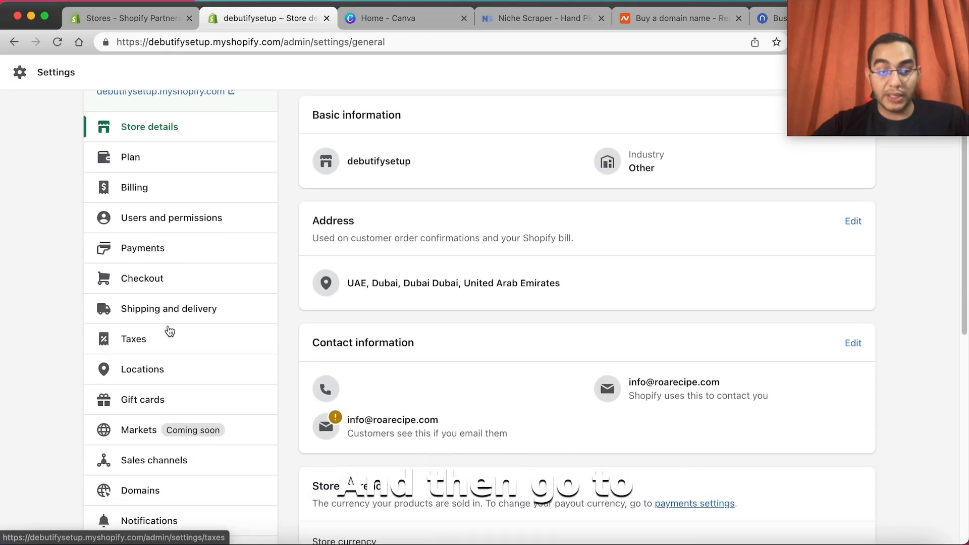
scroll(172, 345, "down", 3)
left_click(140, 467)
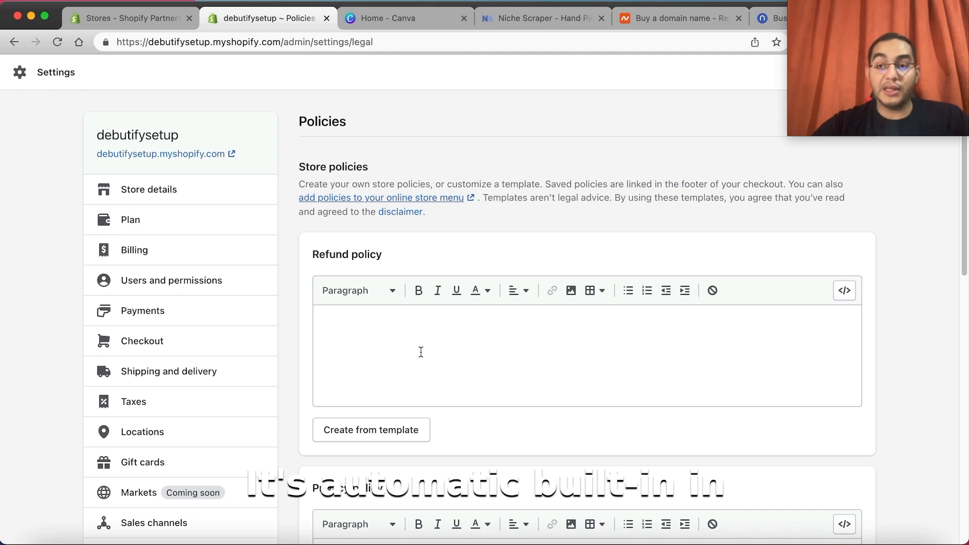
scroll(437, 371, "down", 1)
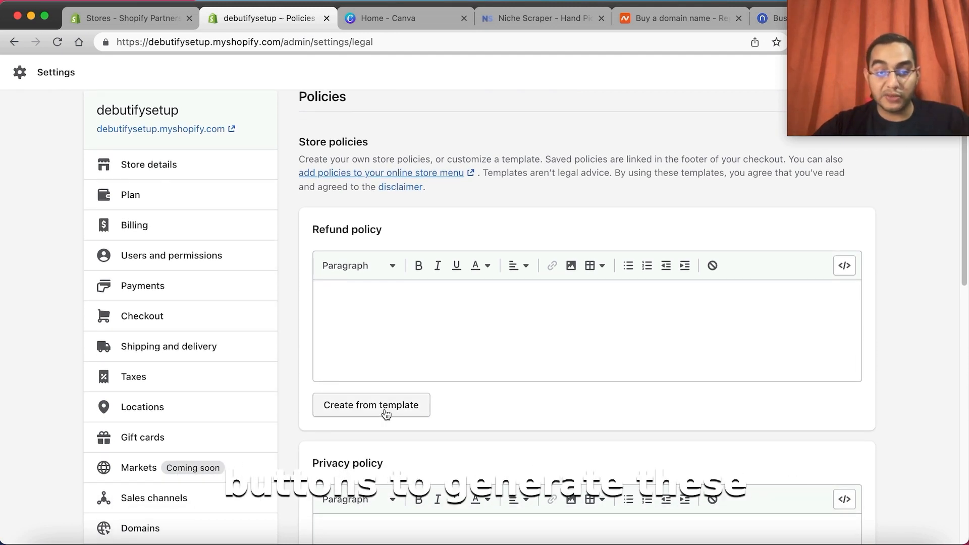
left_click(386, 412)
scroll(382, 419, "down", 15)
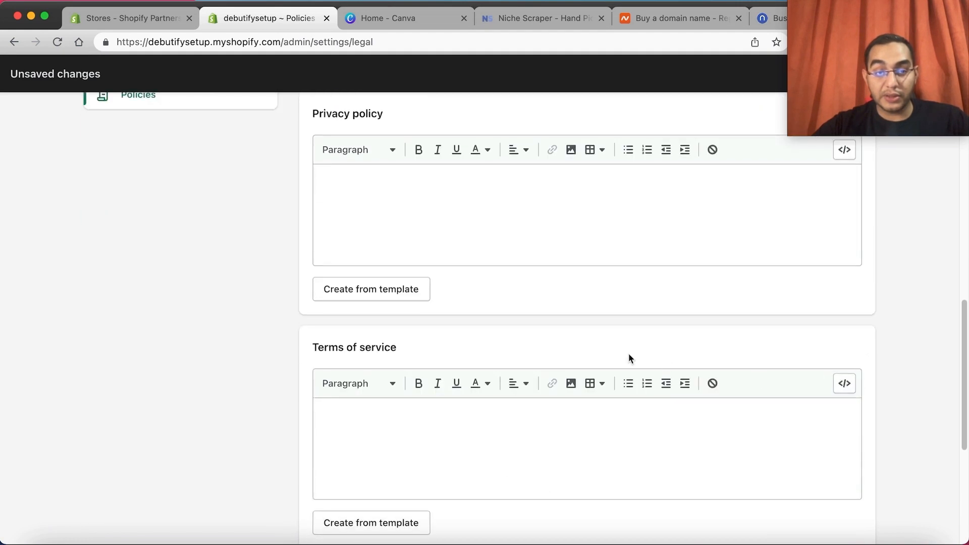
left_click(402, 296)
scroll(738, 337, "down", 5)
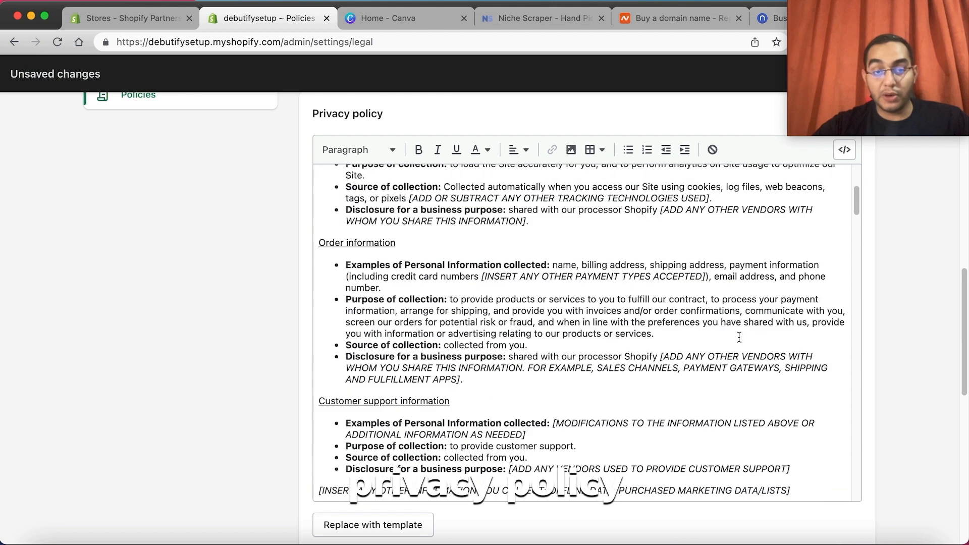
Step: Create the store's terms of service from the template
scroll(739, 338, "down", 15)
left_click(396, 491)
scroll(456, 427, "down", 10)
Step: Write "Shipping worldwide ETA 10-20 days" as the shipping policy and save the store policies
left_click(456, 427)
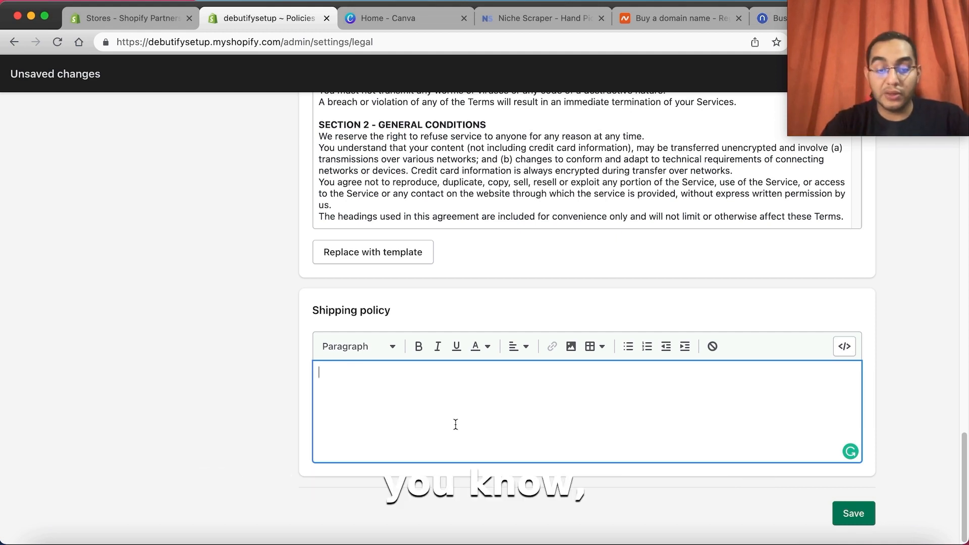
type("Sh")
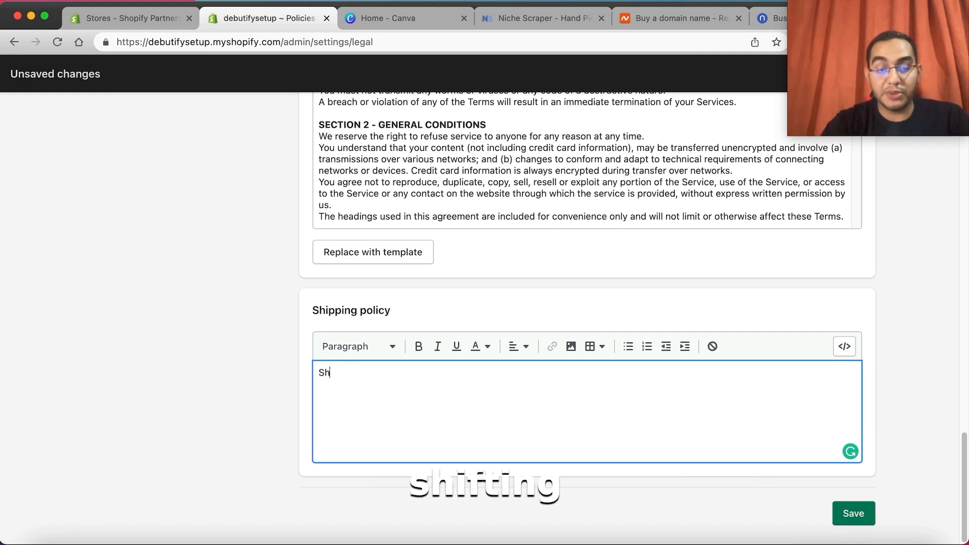
type("ipping worldwide ET")
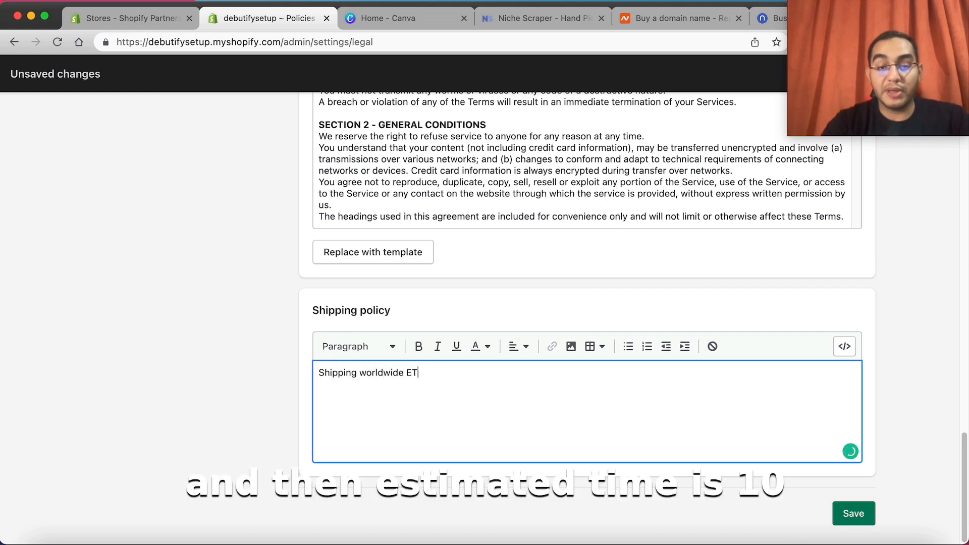
type("A 10")
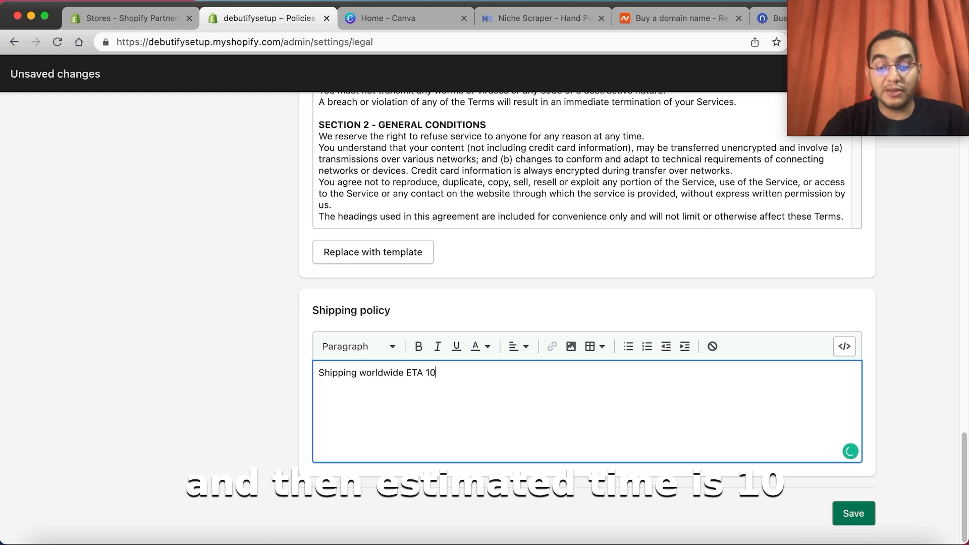
type("-20 days")
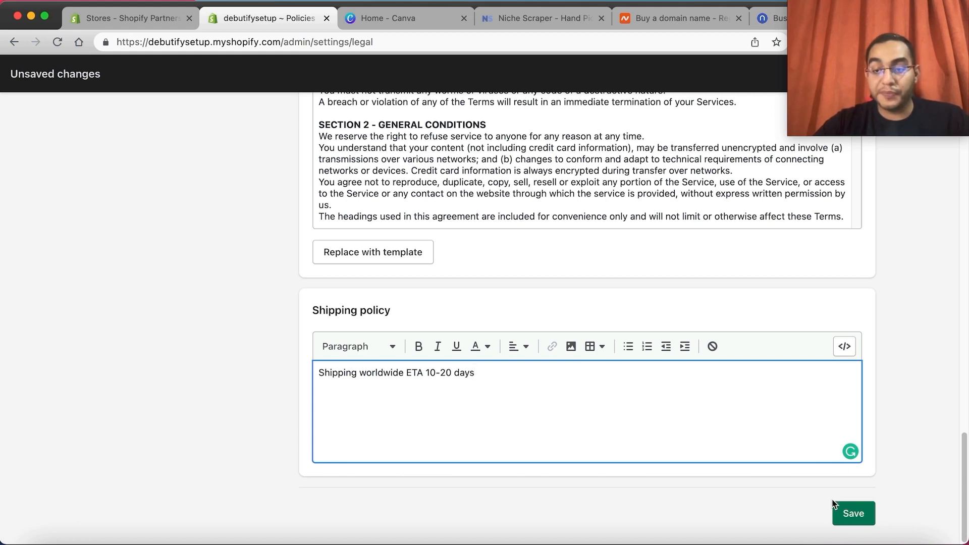
left_click(850, 513)
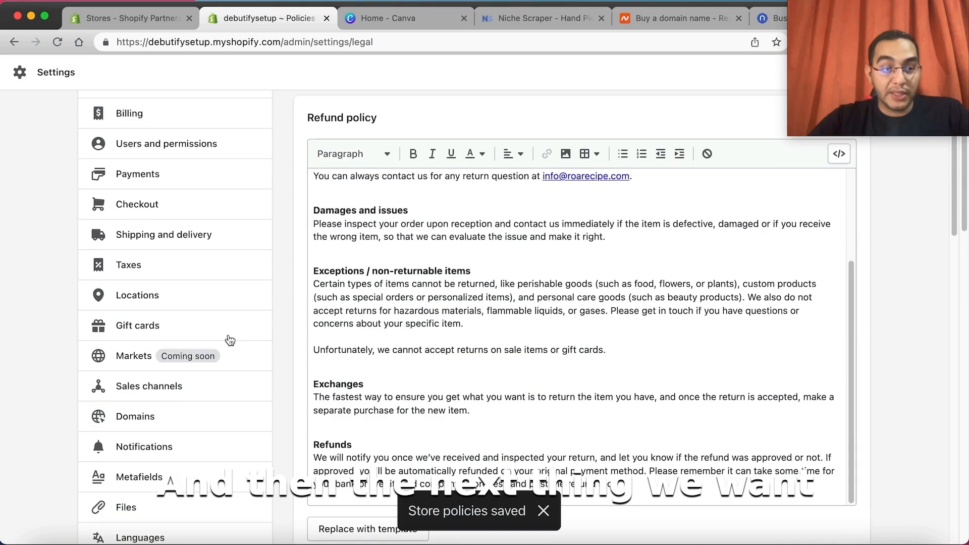
Step: Leave the settings and open the Main menu from the online store's navigation
scroll(225, 348, "down", 5)
scroll(212, 351, "up", 3)
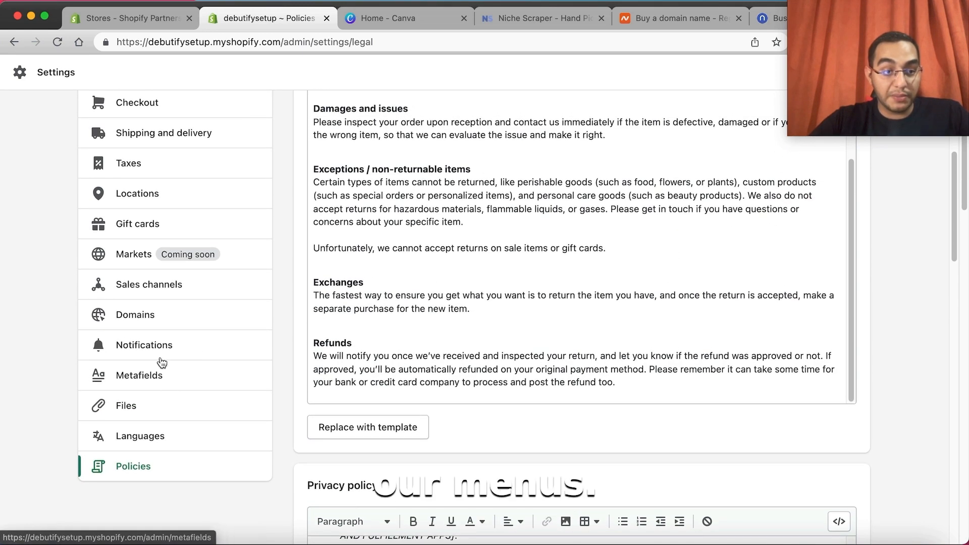
scroll(143, 208, "up", 5)
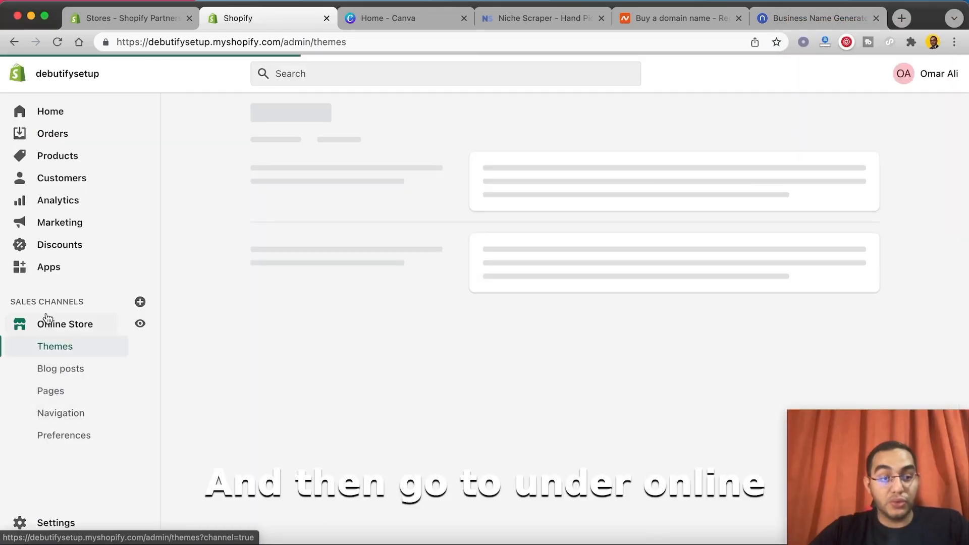
left_click(71, 420)
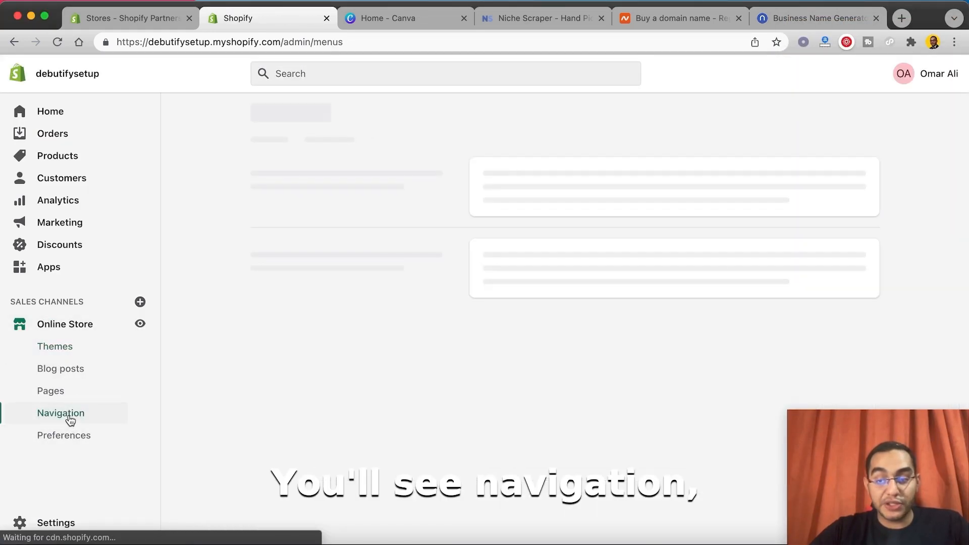
scroll(514, 344, "down", 2)
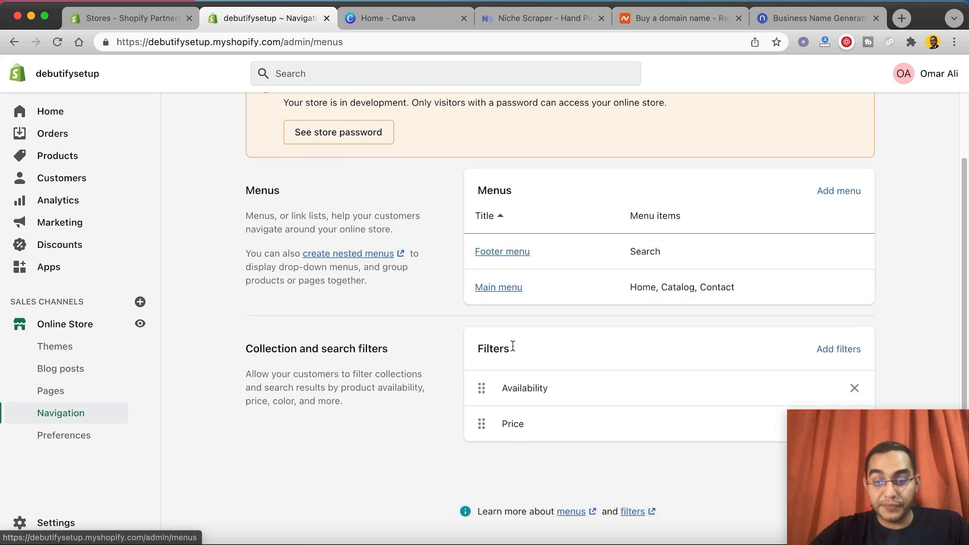
left_click(511, 290)
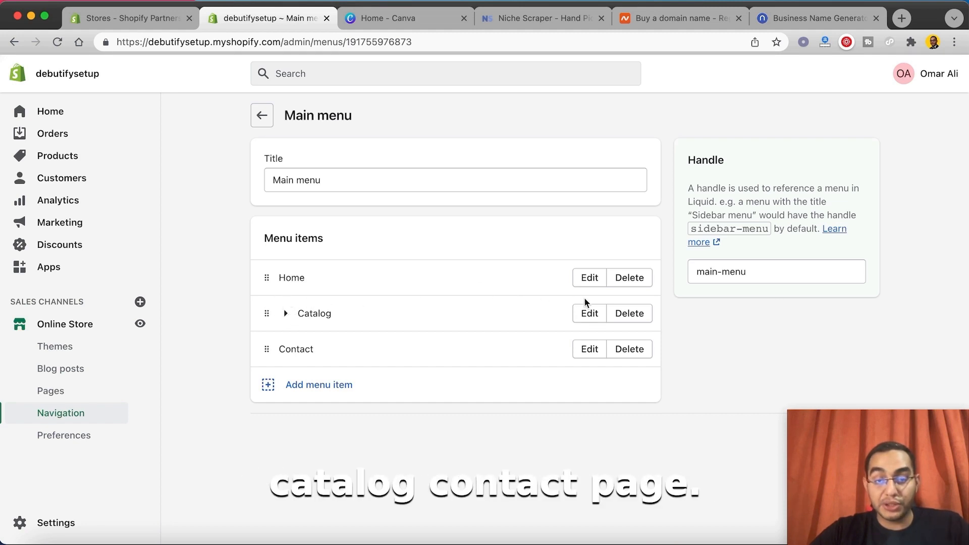
Step: Rename the Catalog item in the main menu to Shop and save the menu
left_click(586, 314)
key("super+a")
type("Shop N")
key("BackSpace")
key("BackSpace")
left_click(784, 300)
left_click(877, 486)
left_click_drag(877, 486, 883, 68)
left_click(905, 520)
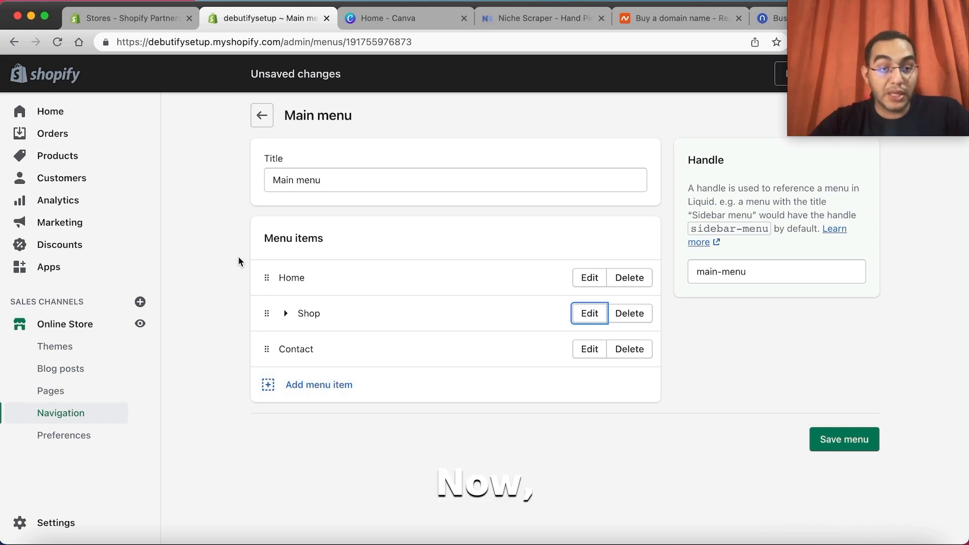
left_click(254, 121)
left_click(658, 370)
left_click(857, 438)
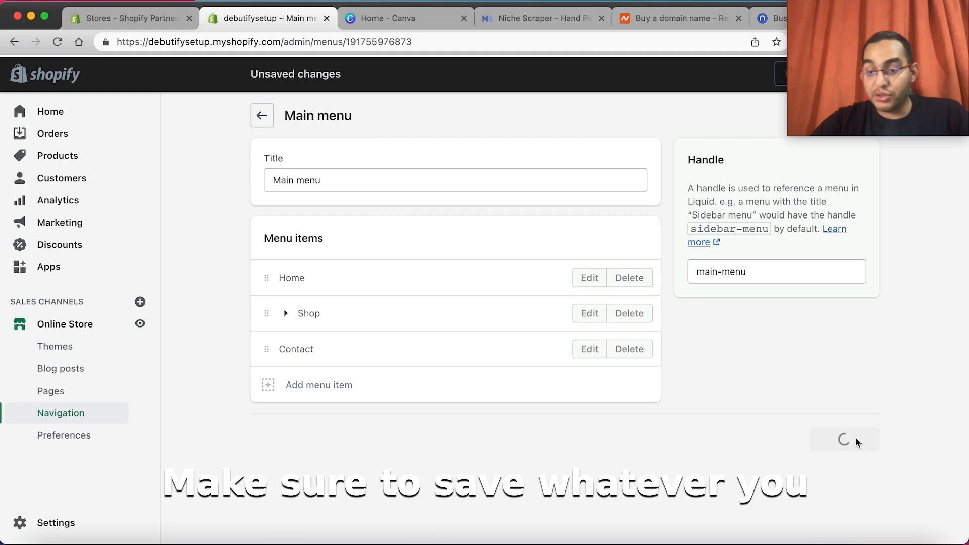
Step: Open the Footer menu and add a menu item linked to the Privacy Policy
left_click(262, 115)
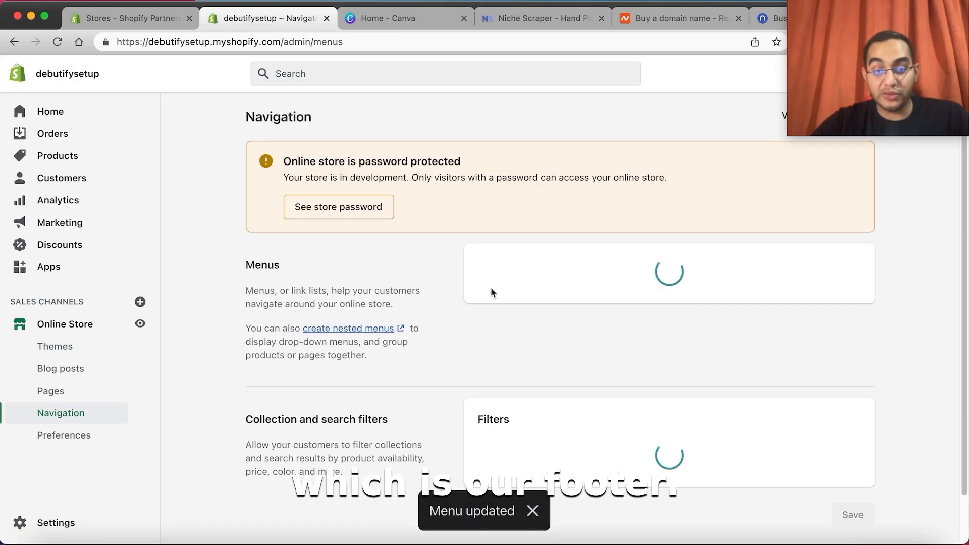
left_click(505, 328)
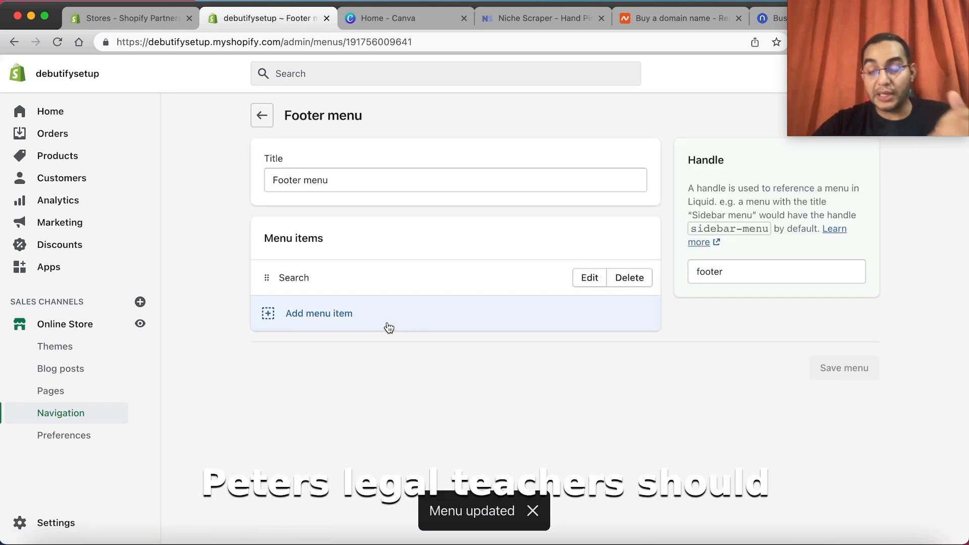
left_click(388, 326)
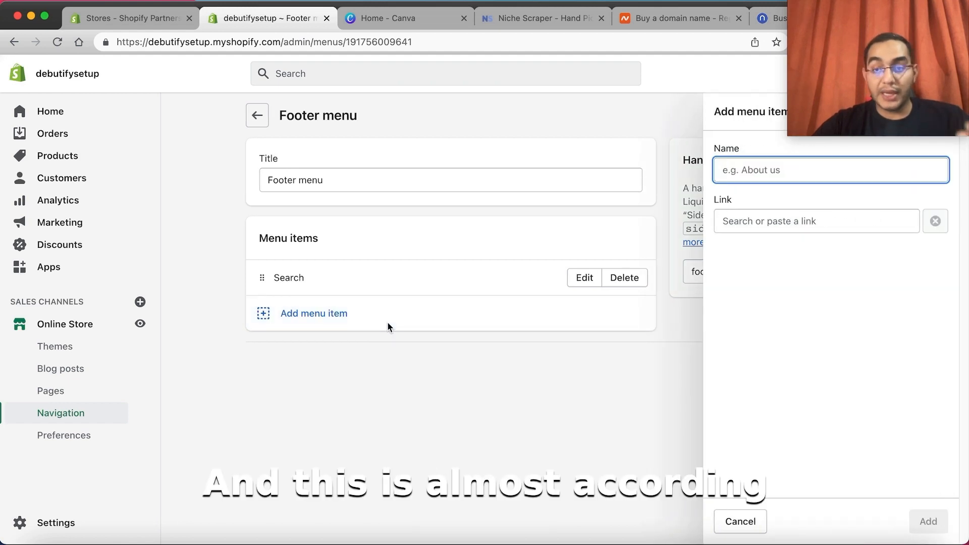
left_click(758, 218)
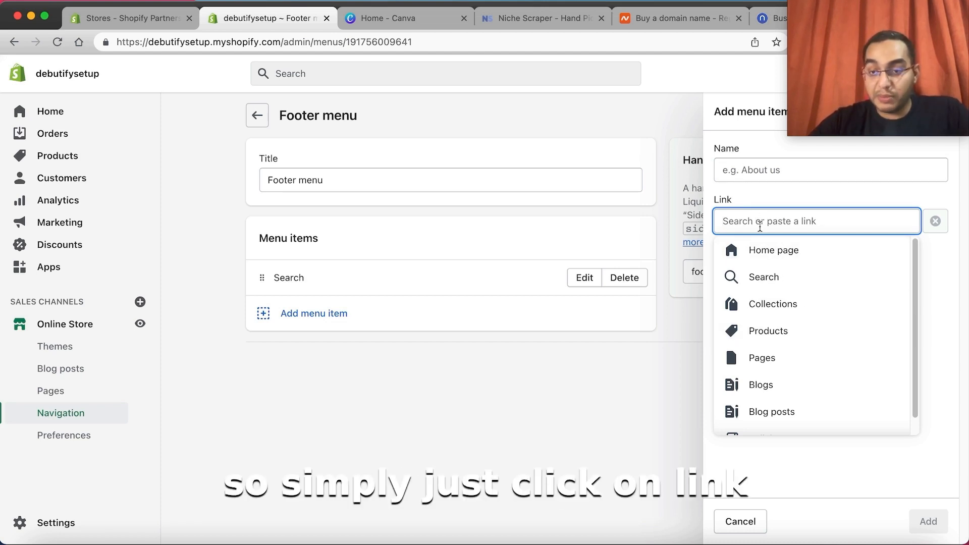
scroll(783, 354, "down", 1)
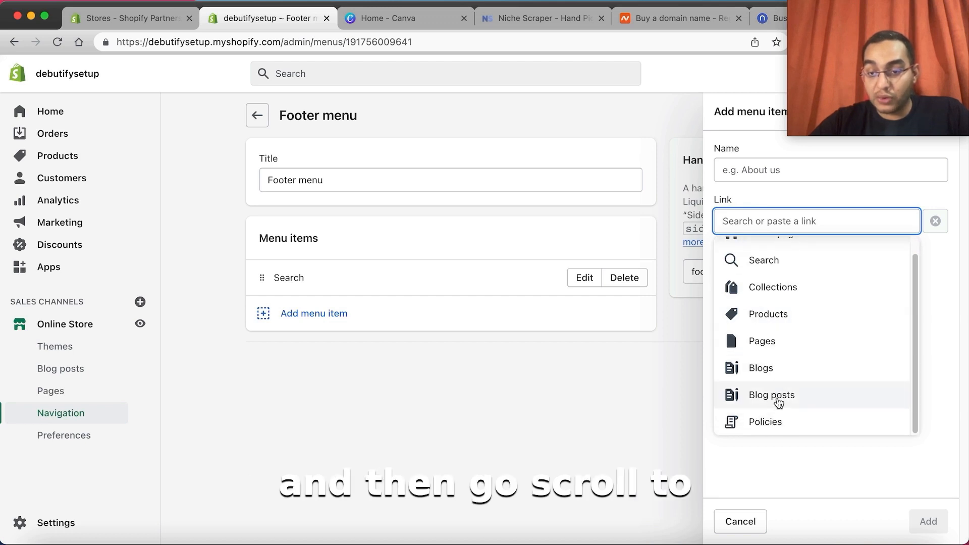
left_click(769, 421)
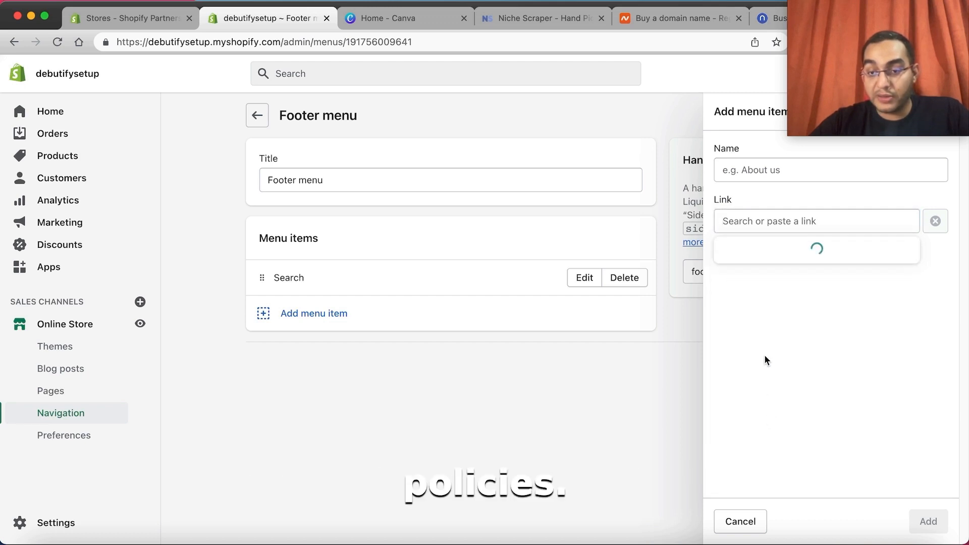
left_click(782, 270)
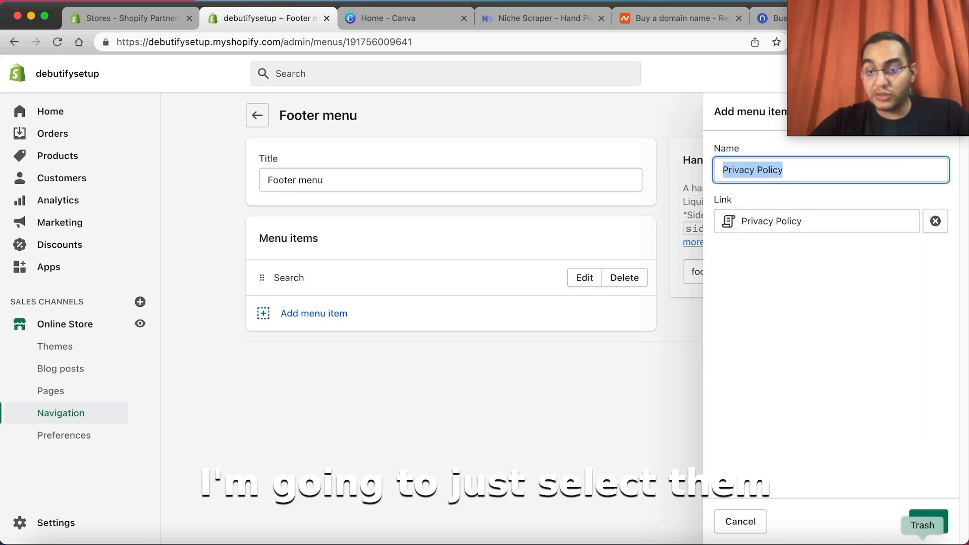
left_click(928, 525)
Step: Add menu items for the Refund Policy and the Shipping Policy to the footer menu
left_click(346, 348)
left_click(808, 220)
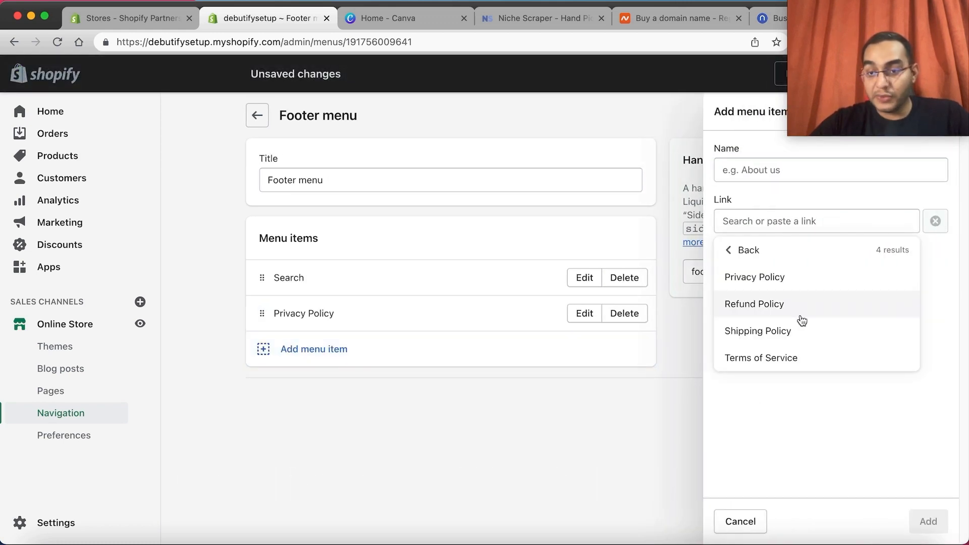
left_click(798, 309)
left_click(927, 522)
left_click(832, 221)
scroll(788, 403, "down", 2)
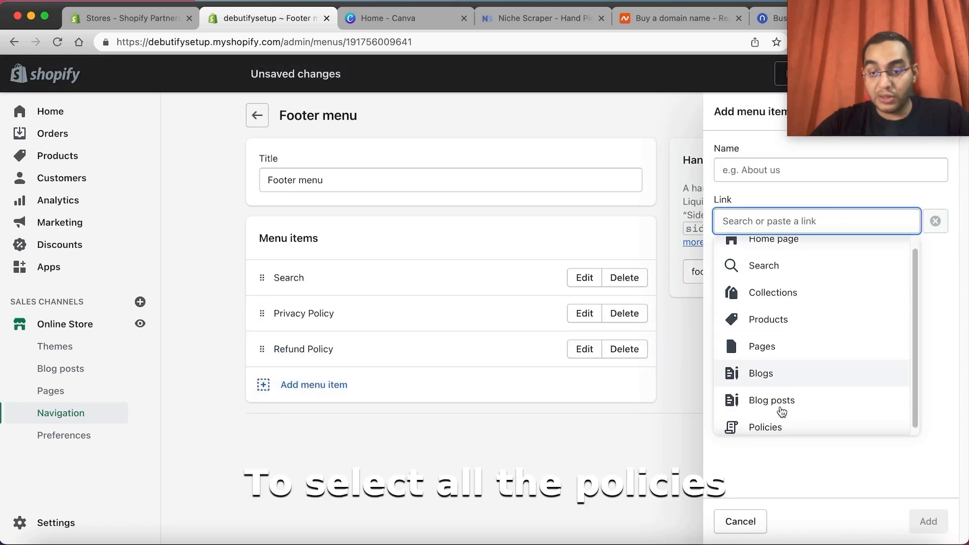
left_click(783, 426)
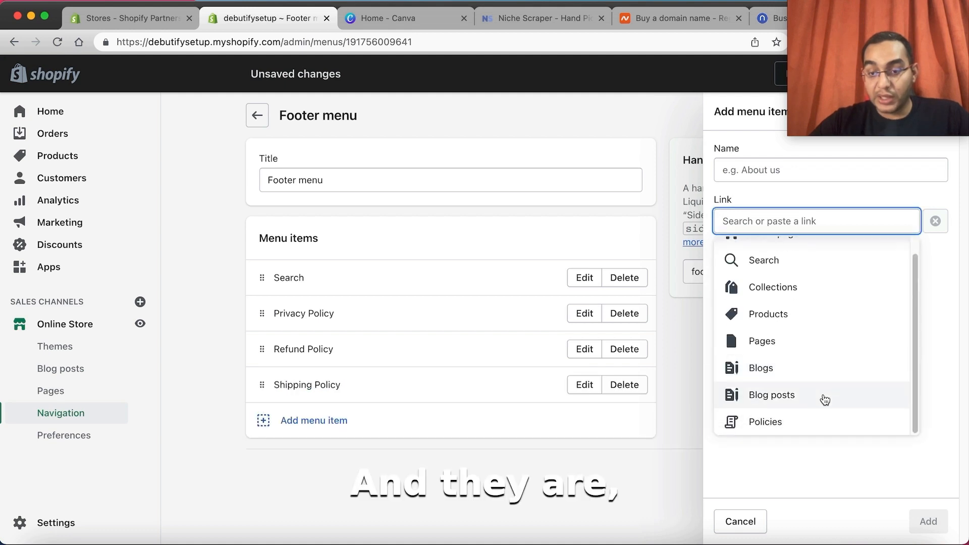
left_click(801, 414)
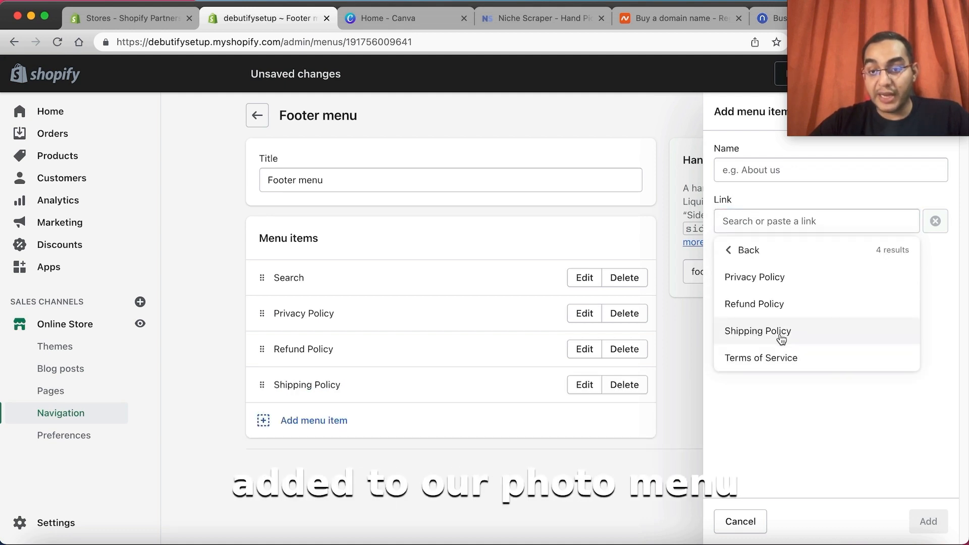
Step: Add the Terms of Service to the footer menu and save the menu
left_click(775, 358)
left_click(942, 526)
left_click(839, 511)
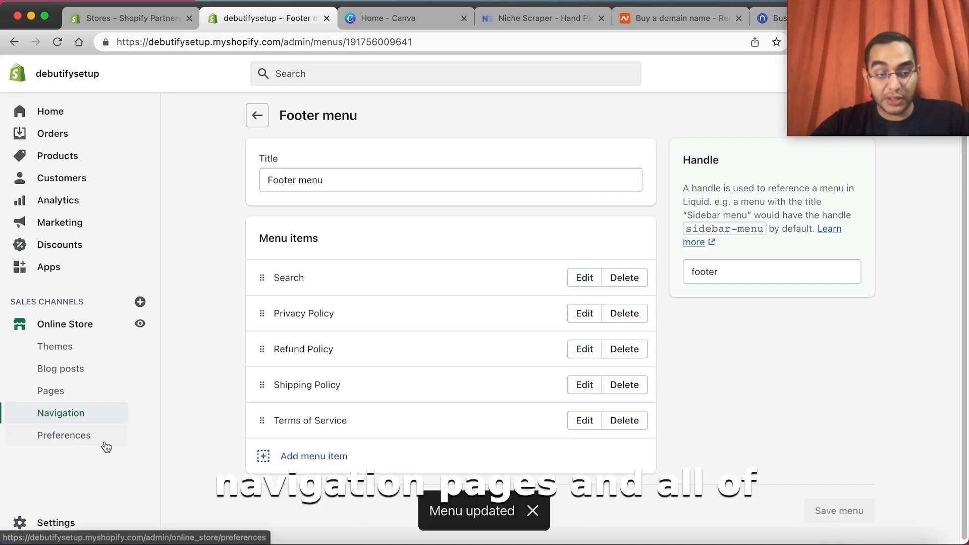
Step: Open the general shipping rates in the store's shipping and delivery settings and delete the Domestic shipping zone
left_click(56, 522)
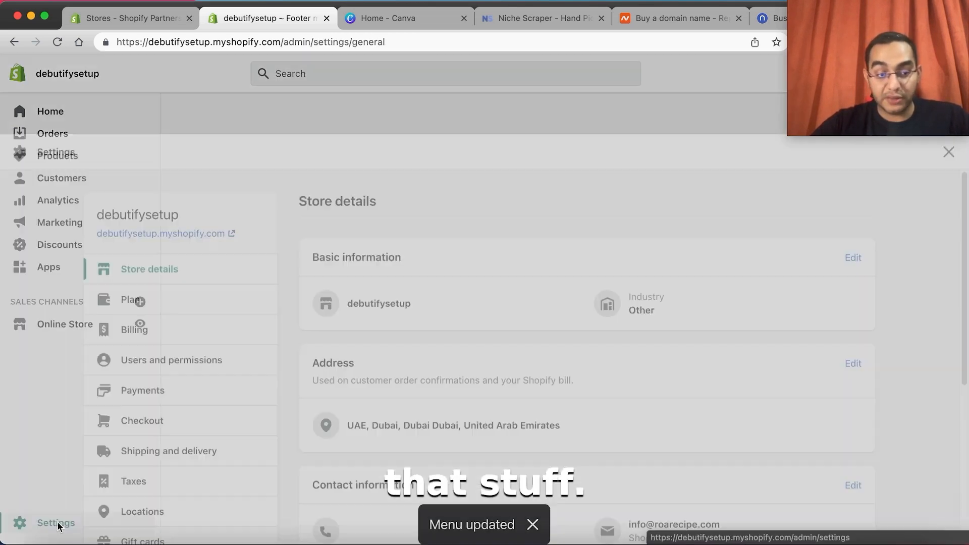
left_click(145, 373)
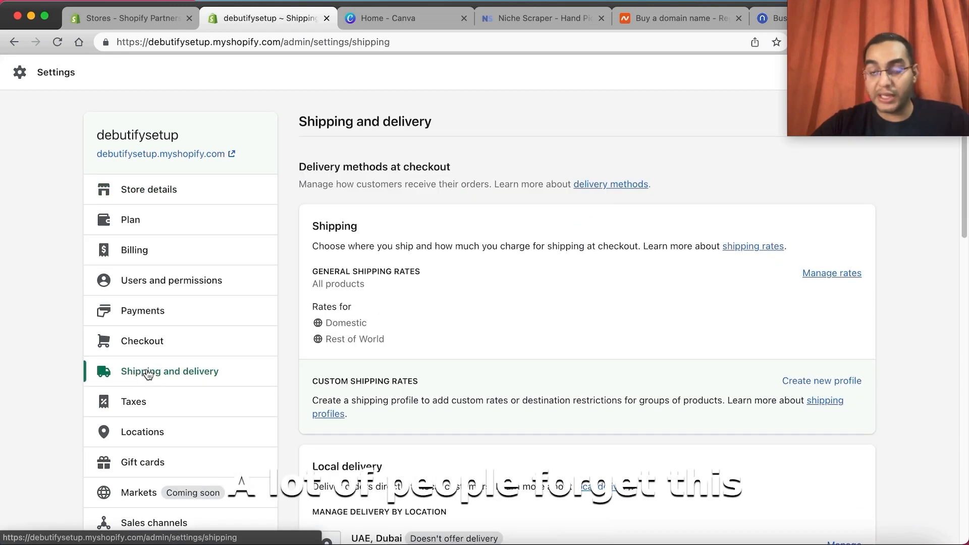
scroll(414, 346, "down", 10)
scroll(401, 328, "up", 10)
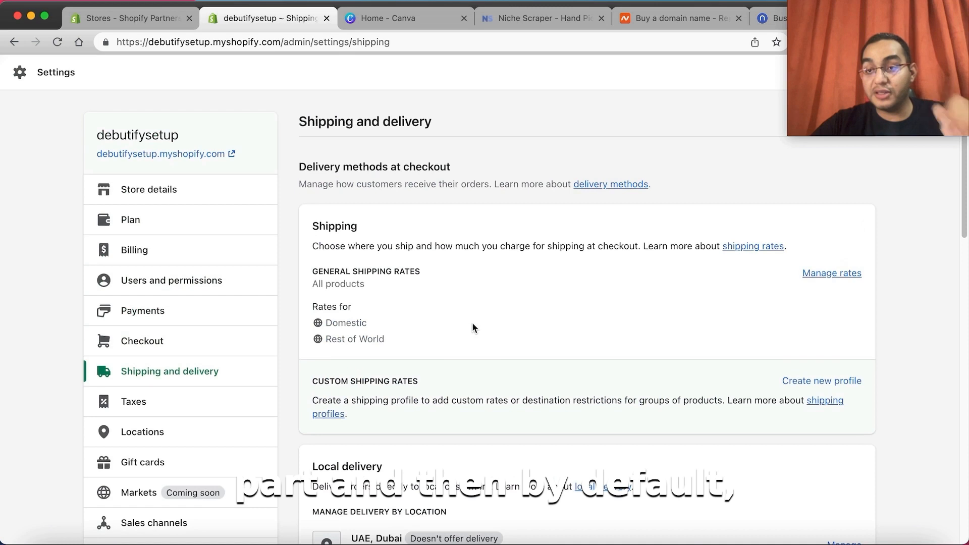
left_click(851, 281)
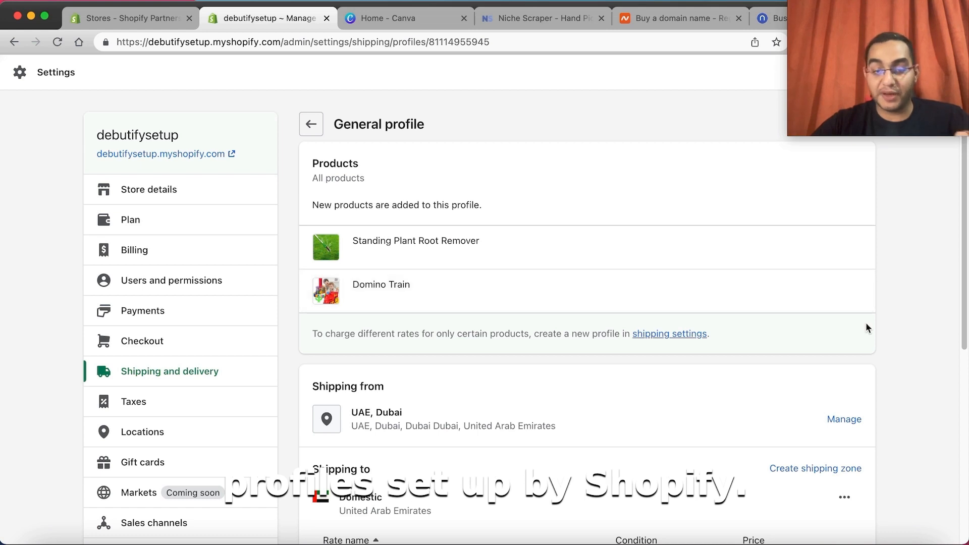
scroll(865, 323, "down", 5)
scroll(869, 329, "down", 2)
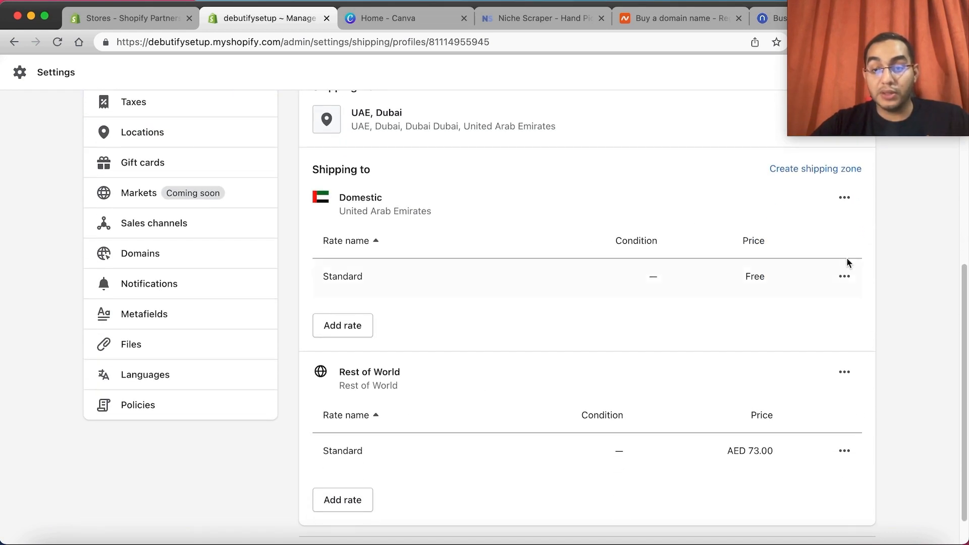
left_click(844, 197)
left_click(817, 261)
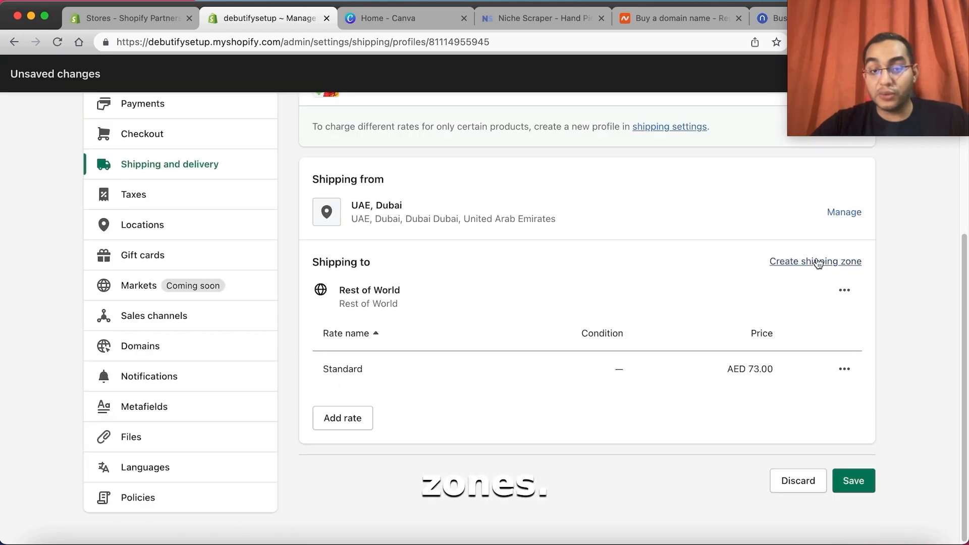
Step: Delete the Standard rate from the Rest of World shipping zone
left_click(844, 371)
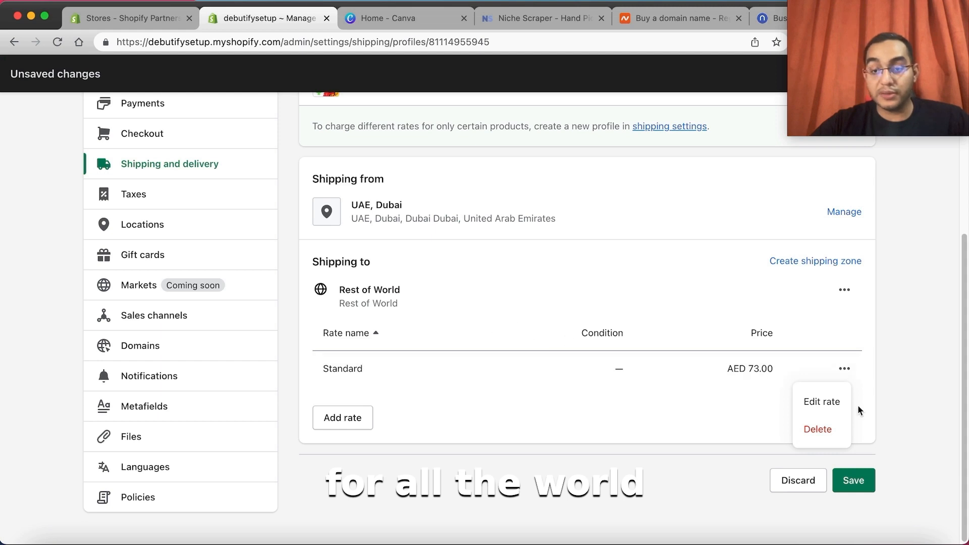
left_click(860, 410)
left_click(843, 374)
left_click(818, 429)
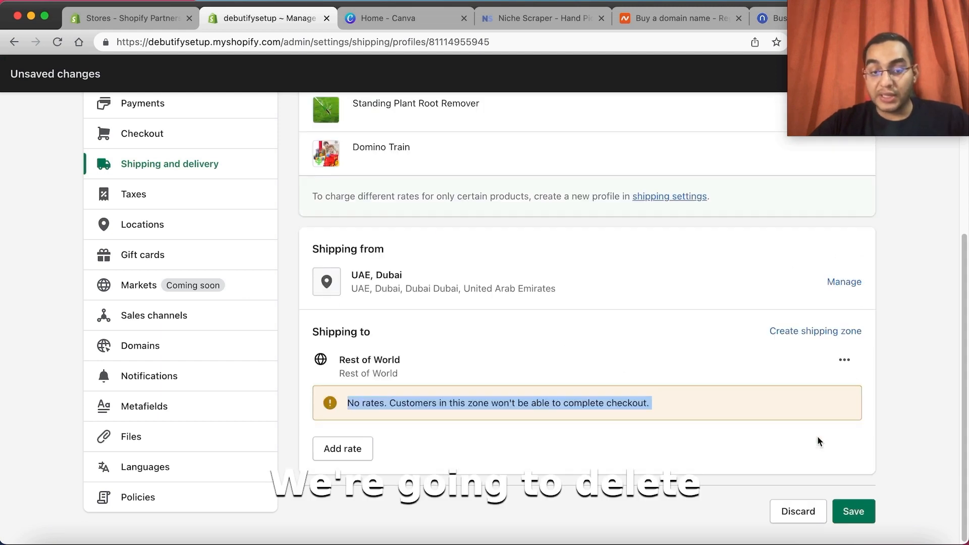
Step: Add a free shipping rate named Free Standard Shipping to the Rest of World zone
left_click(337, 448)
left_click(362, 322)
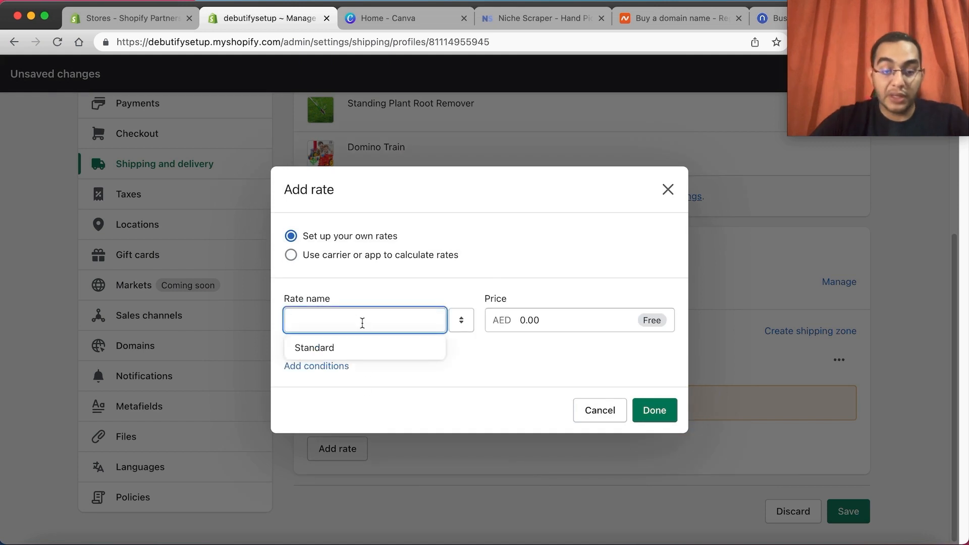
type("Standard")
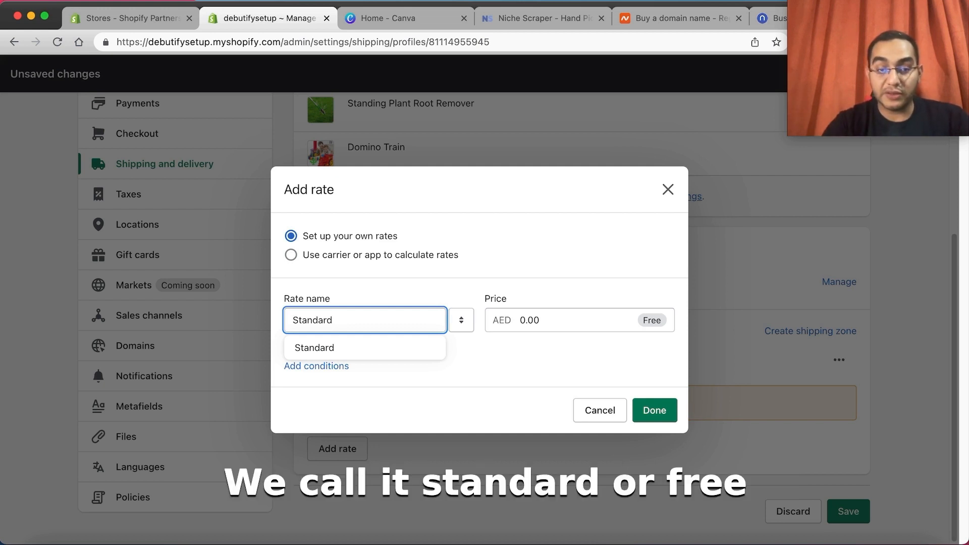
key("BackSpace")
key("BackSpace")
key("BackSpace")
key("BackSpace")
key("BackSpace")
key("BackSpace")
key("BackSpace")
key("BackSpace")
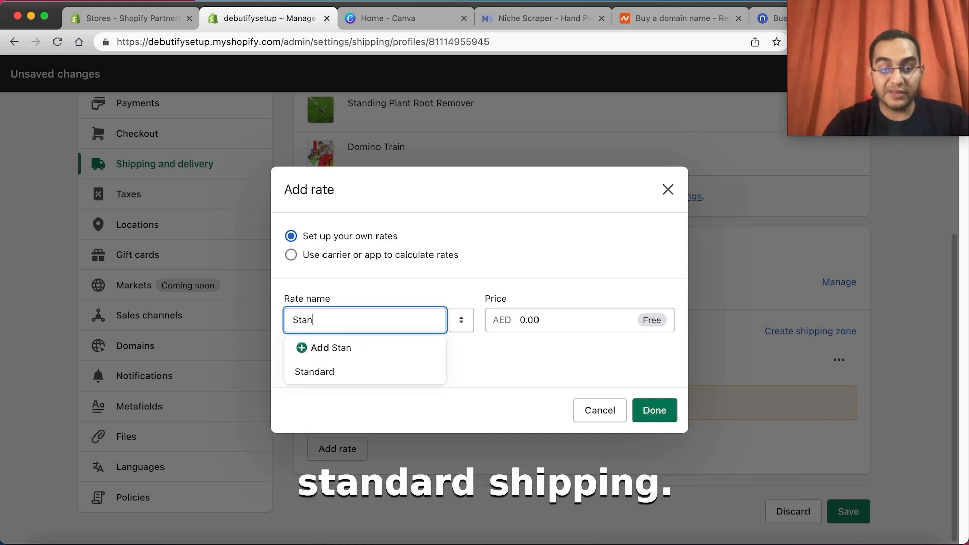
type("Free Standard Shipping")
left_click(585, 315)
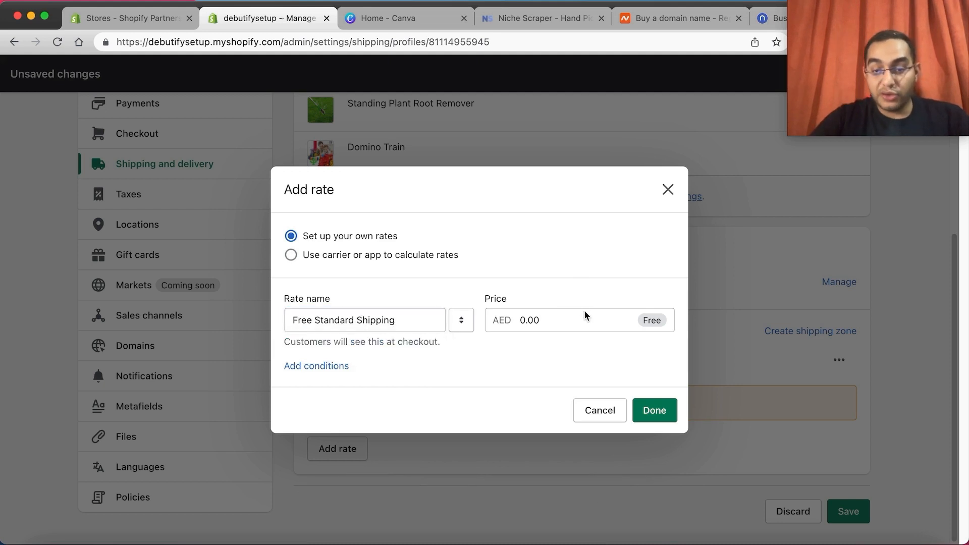
left_click(637, 411)
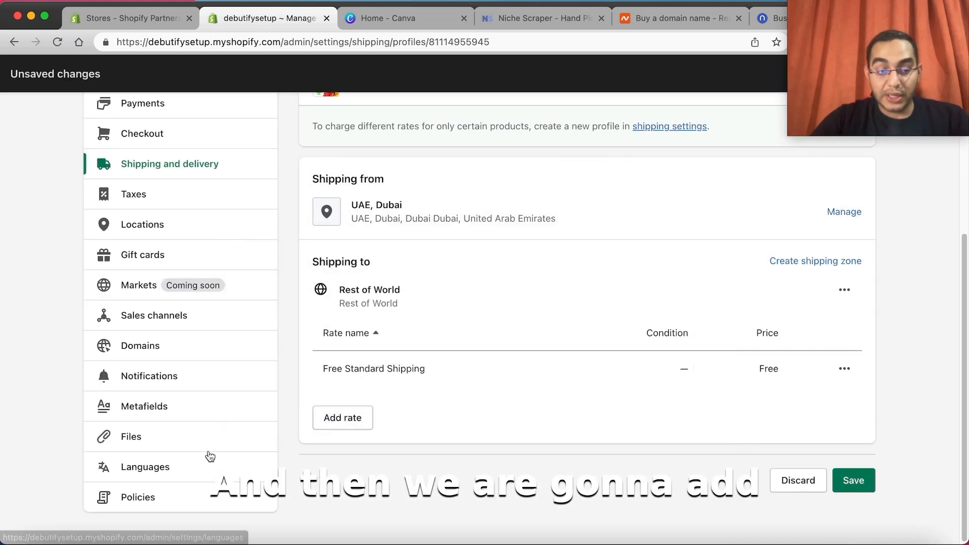
Step: Add a Priority Insured Shipping rate priced at AED 5.99 to the Rest of World zone and save the shipping profile
left_click(344, 423)
left_click(358, 328)
type("P")
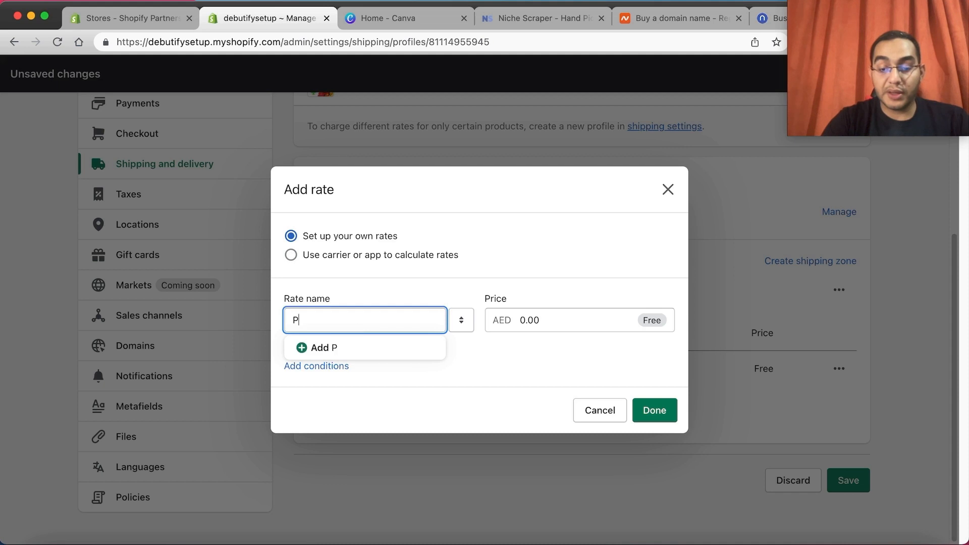
type("riority Insured Shipping")
left_click(534, 320)
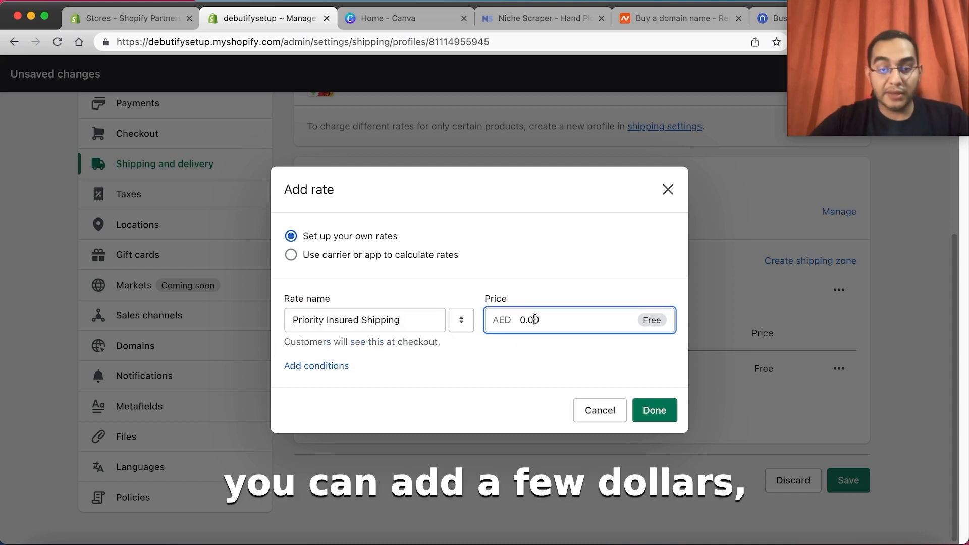
type(".9")
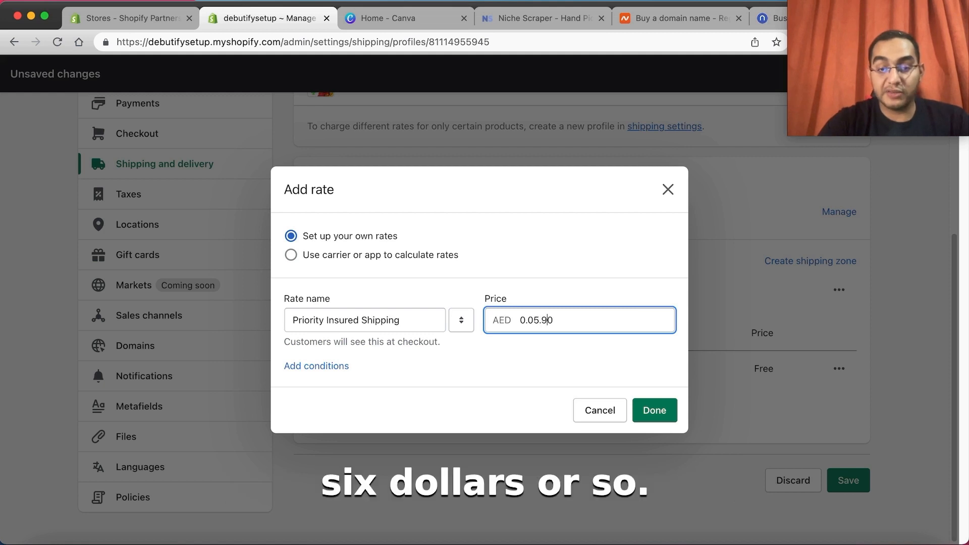
key("BackSpace")
key("BackSpace")
key("BackSpace")
key("BackSpace")
key("BackSpace")
key("BackSpace")
key("BackSpace")
type("5.99")
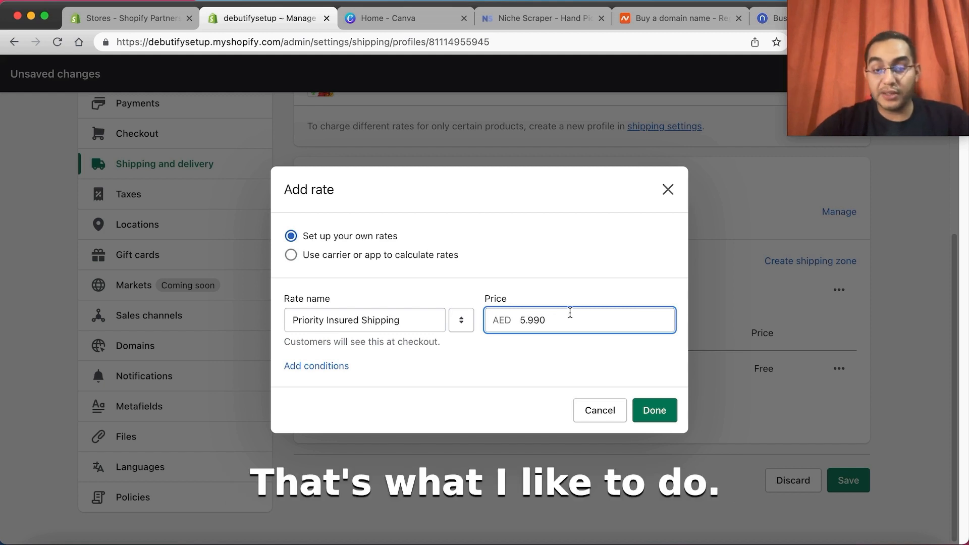
left_click(645, 408)
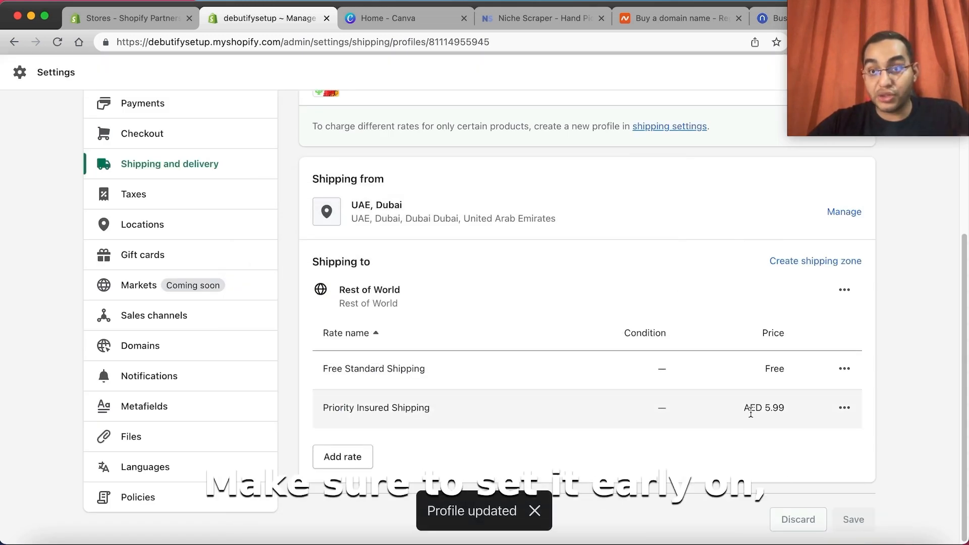
Step: Change the store currency to US dollars (USD) in the store details and save
scroll(218, 380, "up", 5)
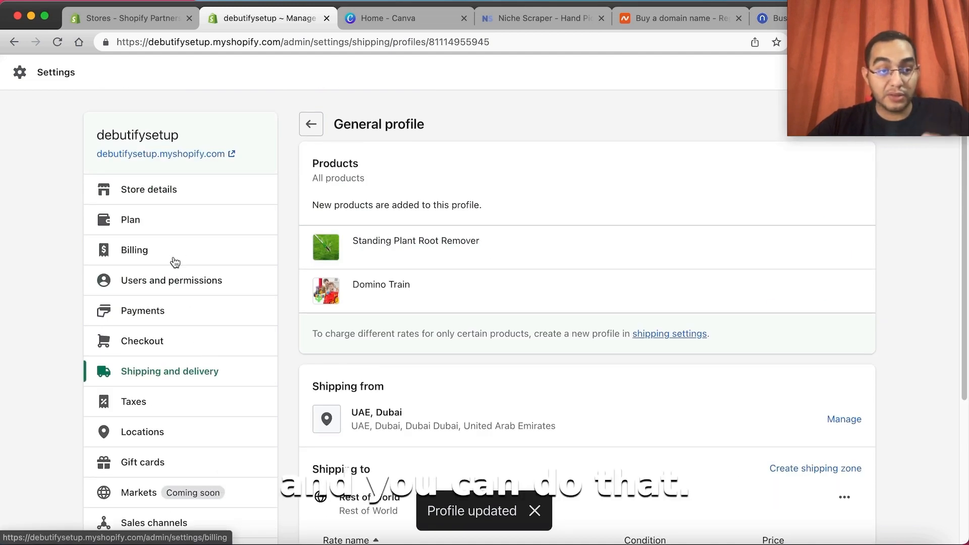
left_click(166, 199)
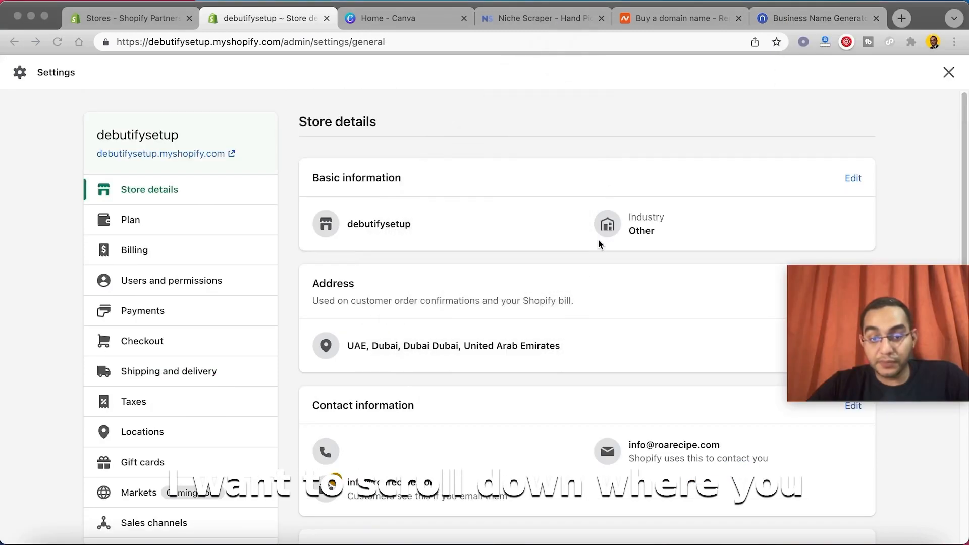
scroll(579, 274, "down", 5)
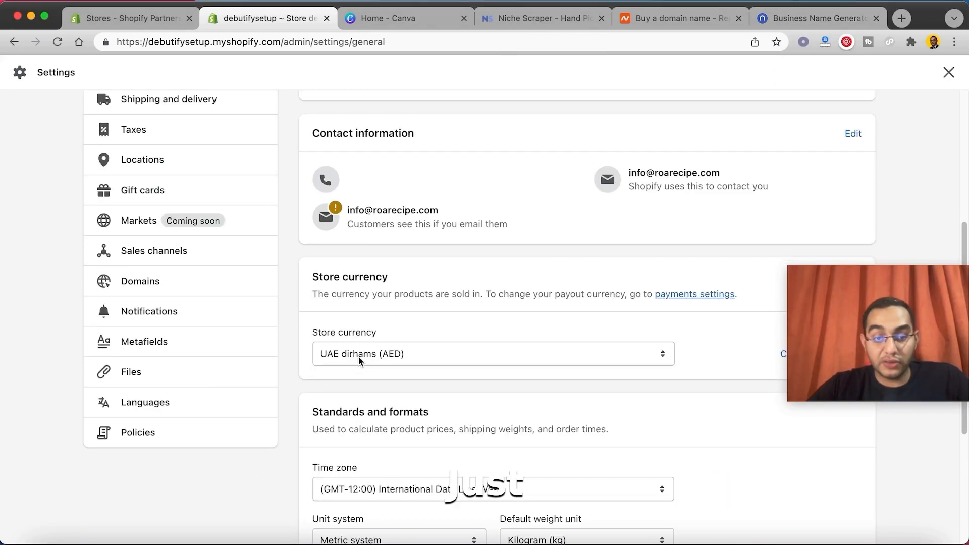
left_click(359, 356)
scroll(524, 311, "down", 5)
scroll(504, 252, "up", 4)
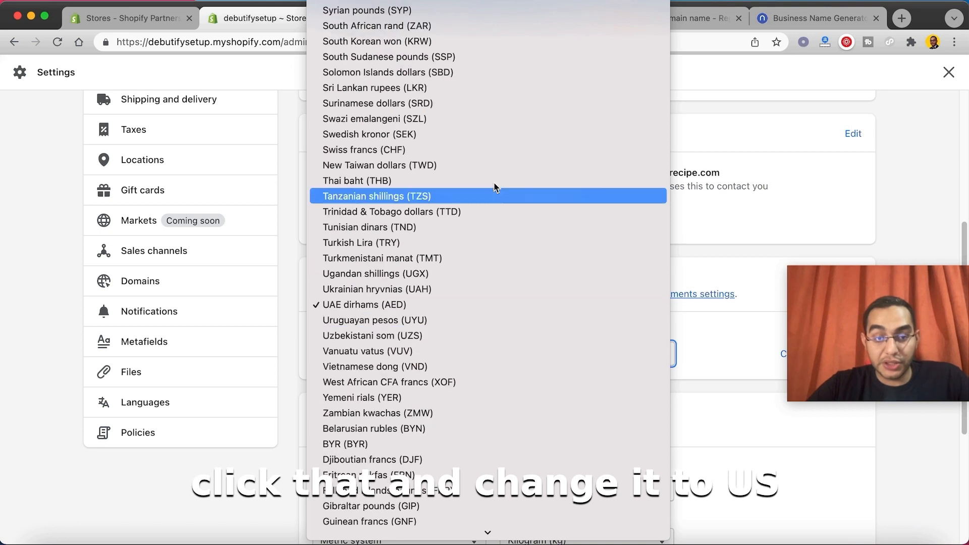
scroll(494, 188, "up", 15)
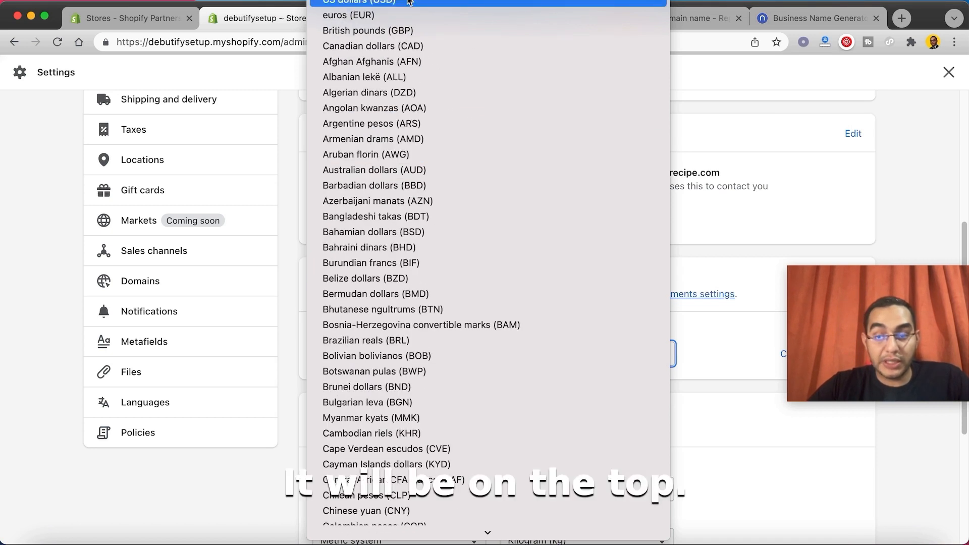
left_click(409, 2)
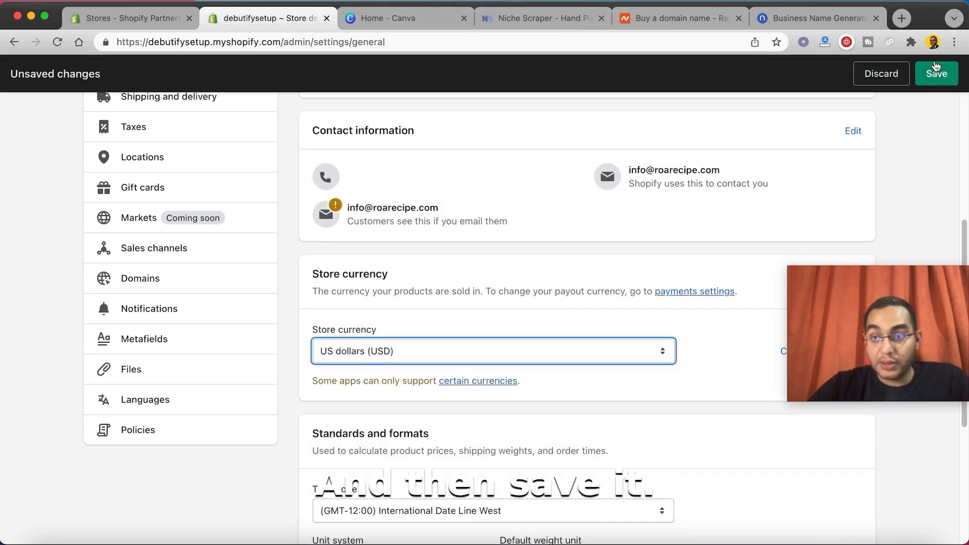
left_click(935, 70)
Step: Enter a phone number in the store's contact information and save the store details
left_click(414, 294)
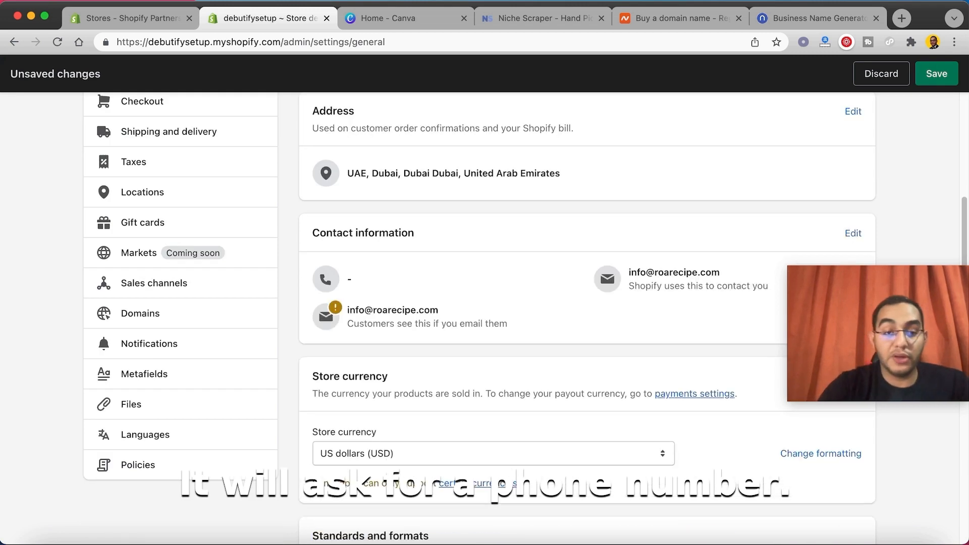
scroll(402, 260, "up", 5)
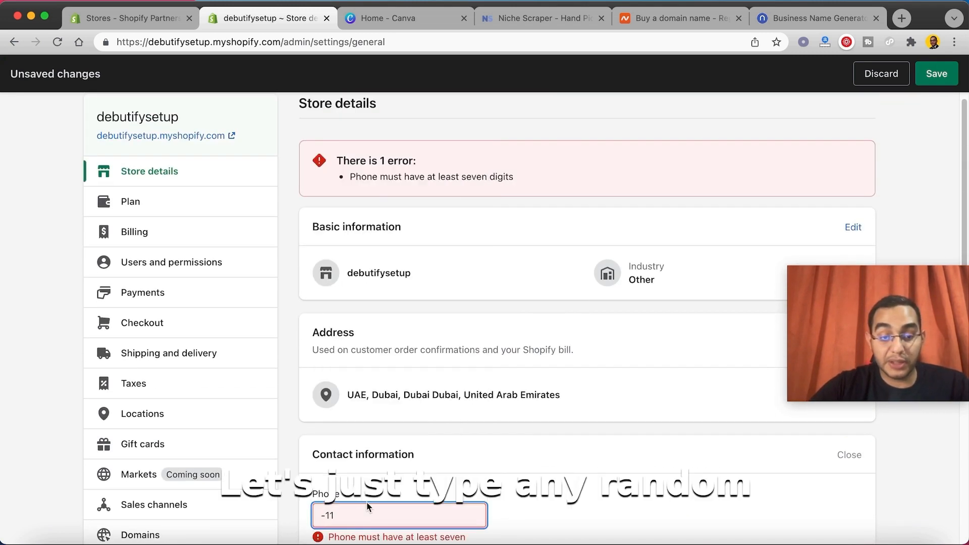
left_click(367, 503)
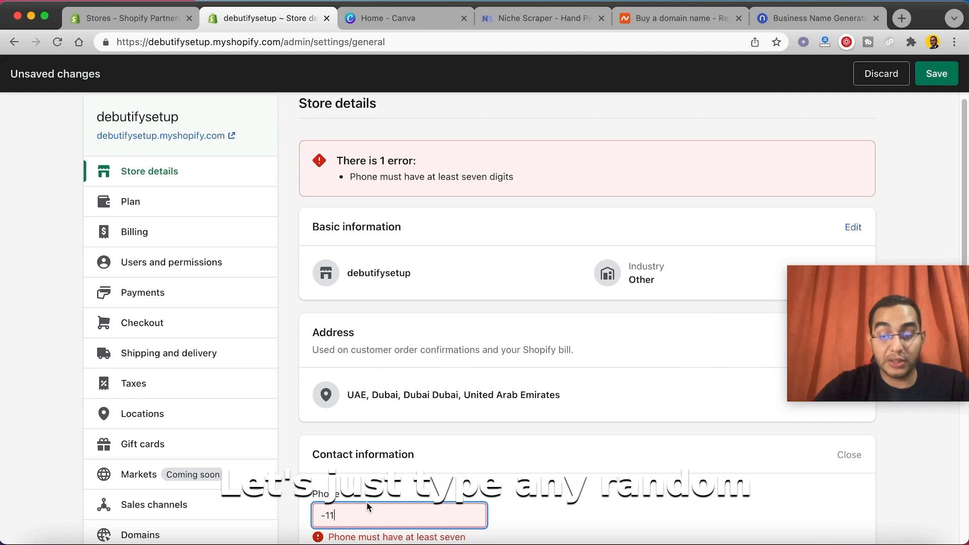
key("BackSpace")
key("BackSpace")
key("BackSpace")
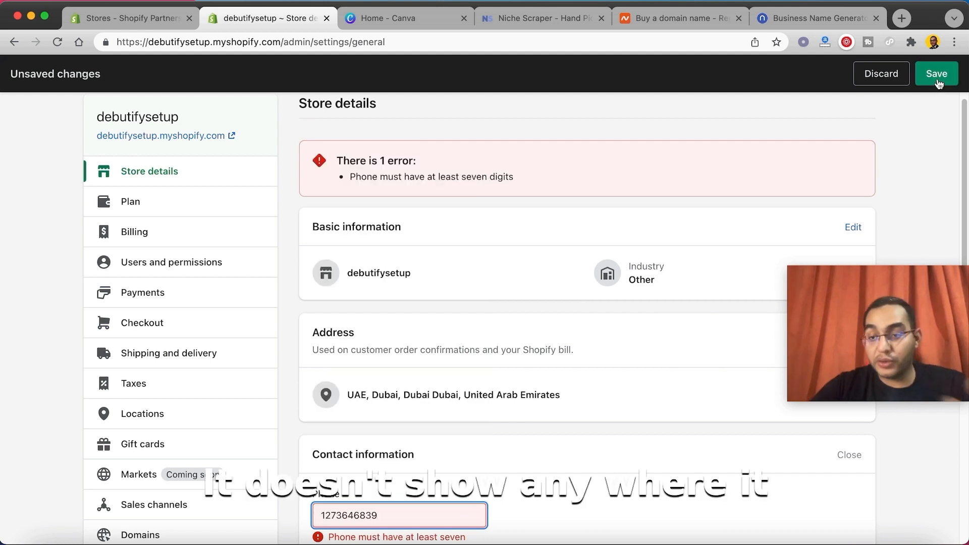
left_click(938, 79)
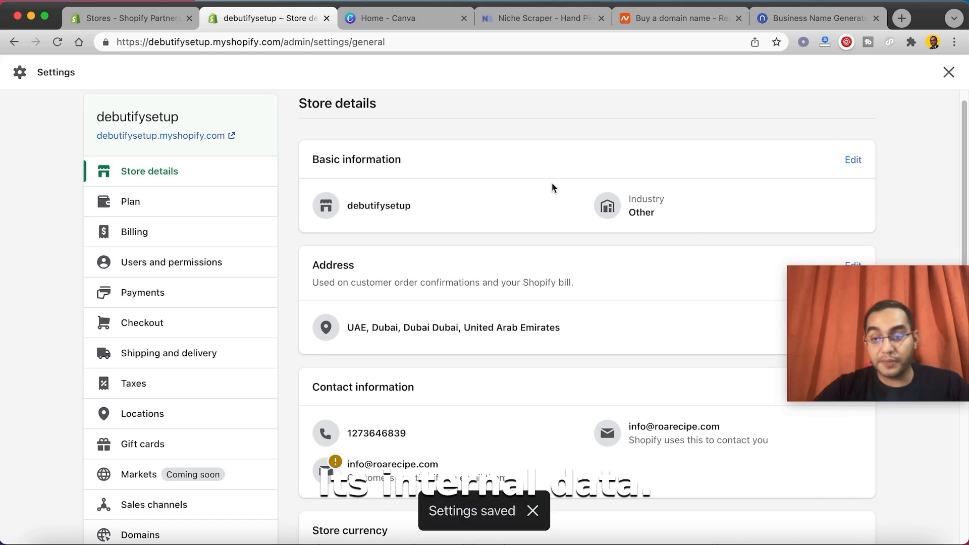
Step: Close the settings and look over the current theme and the theme library
left_click(949, 73)
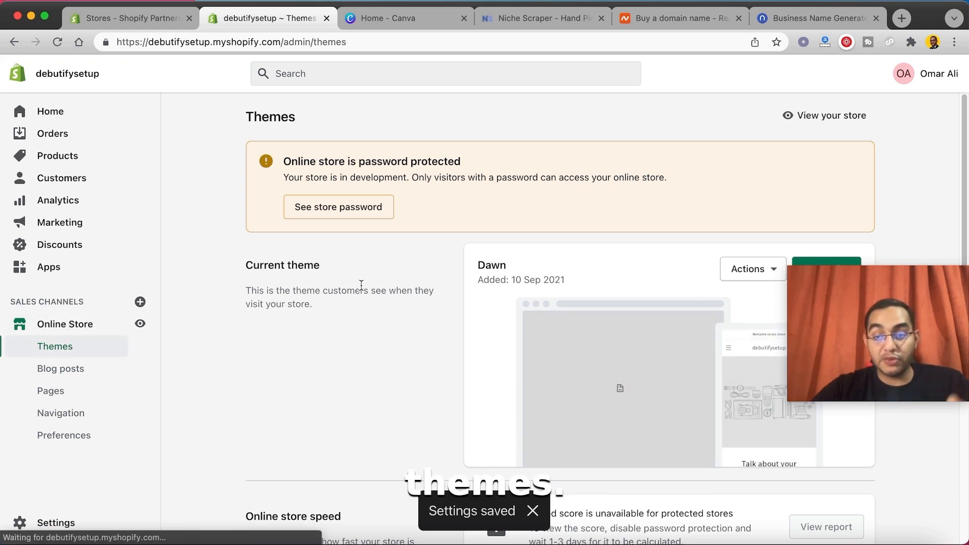
scroll(382, 274, "down", 2)
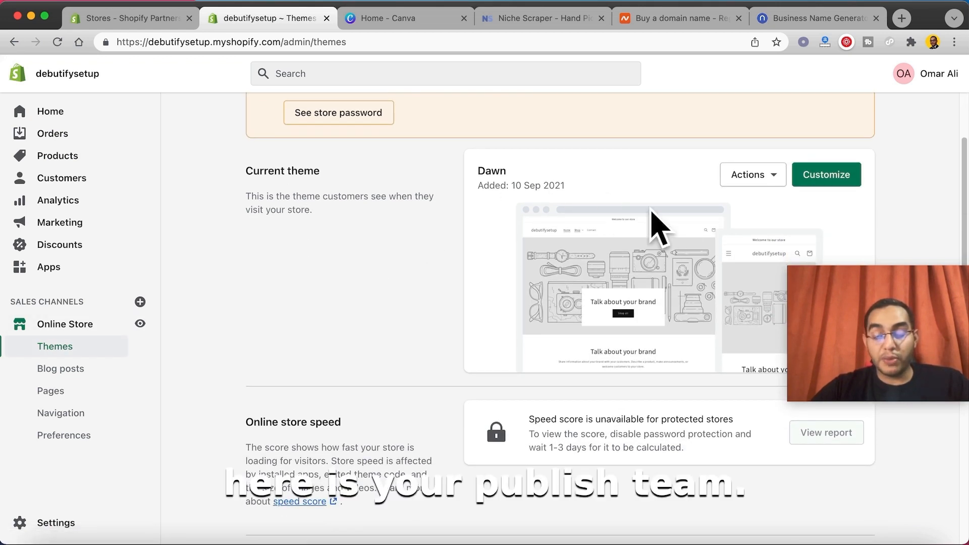
scroll(655, 232, "down", 5)
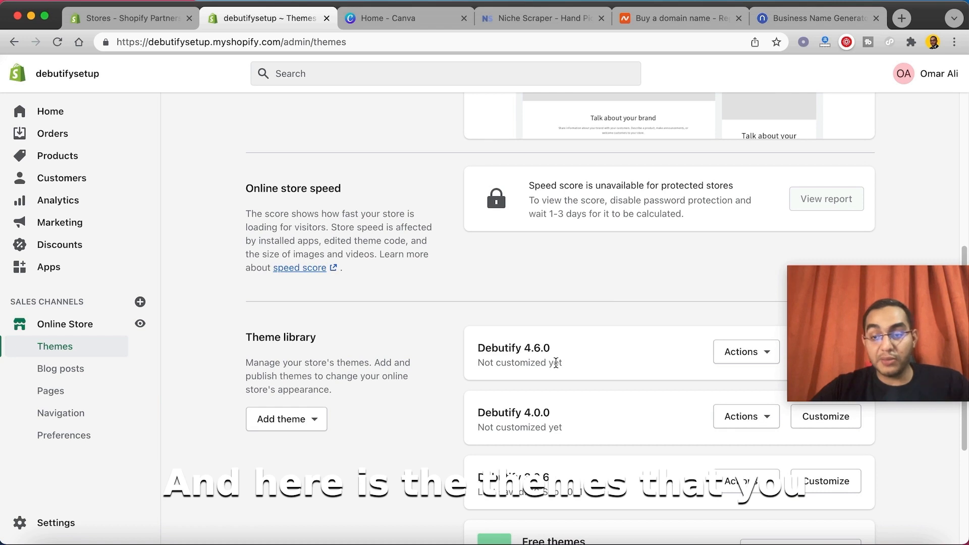
left_click_drag(967, 344, 962, 488)
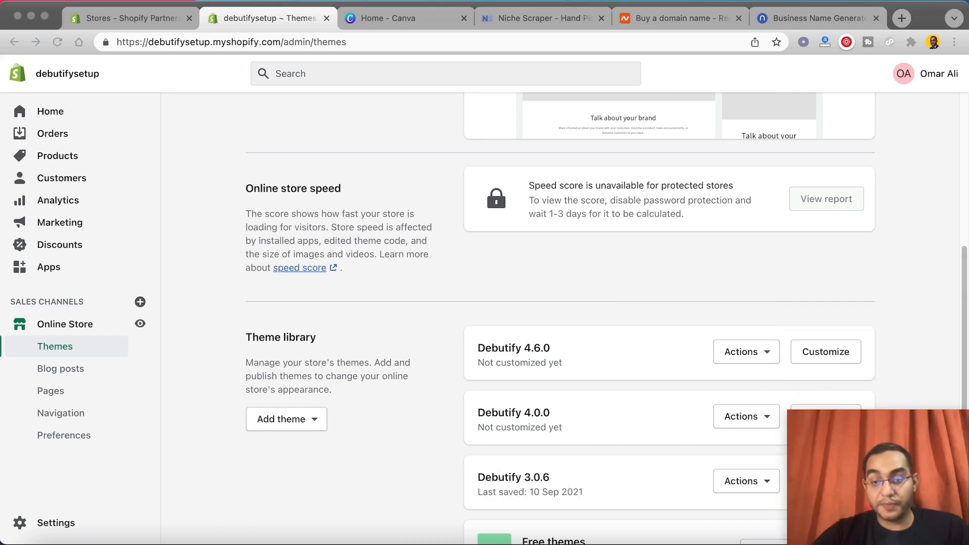
left_click(830, 355)
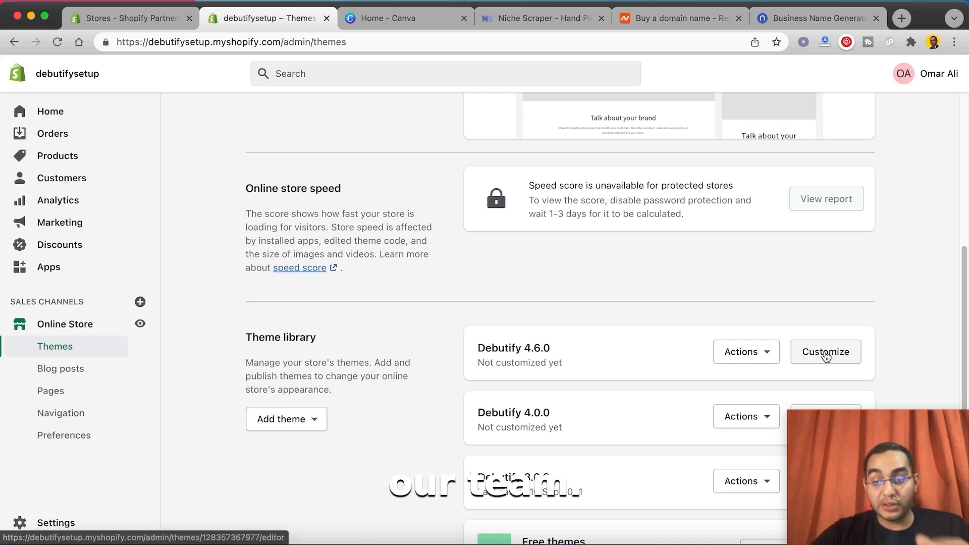
left_click(826, 353)
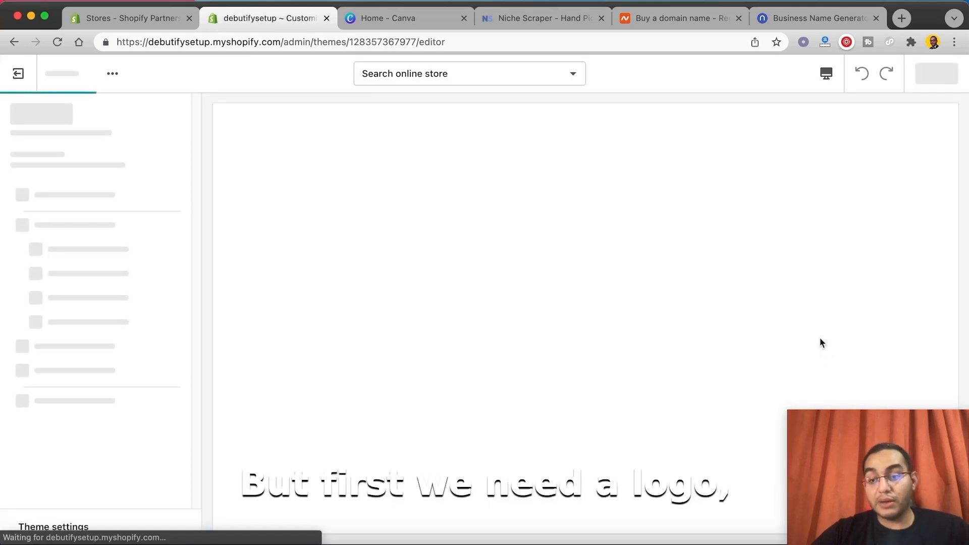
left_click(15, 81)
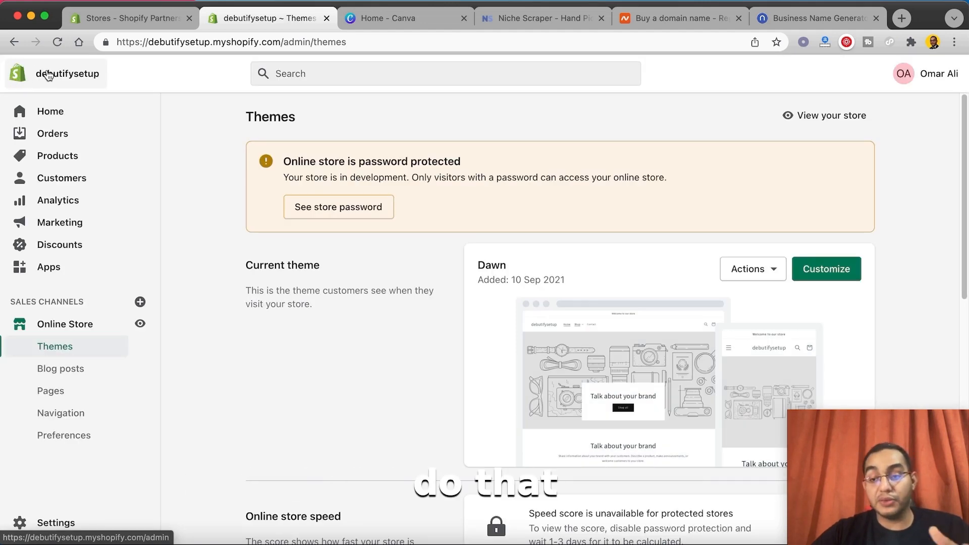
Step: Switch to Canva and create a new blank Logo design
left_click(373, 20)
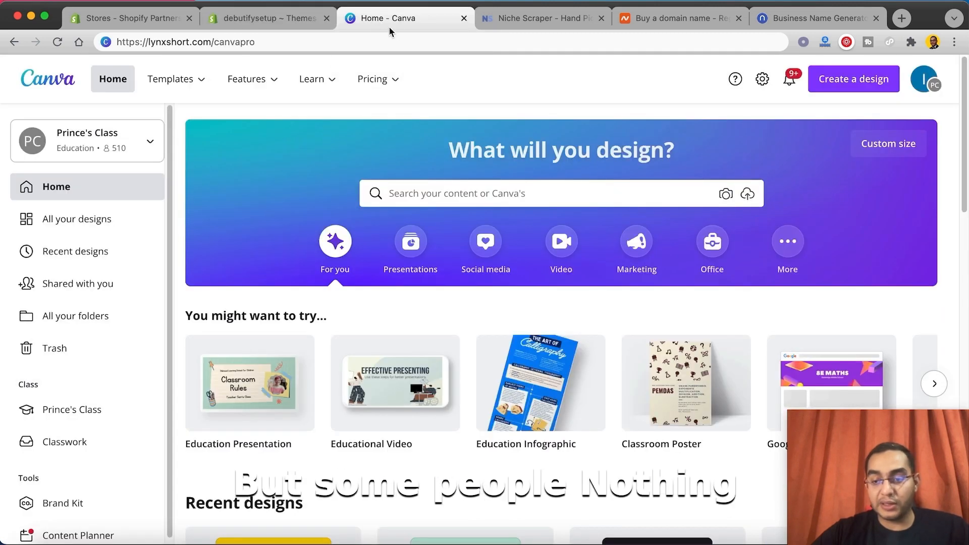
left_click(838, 86)
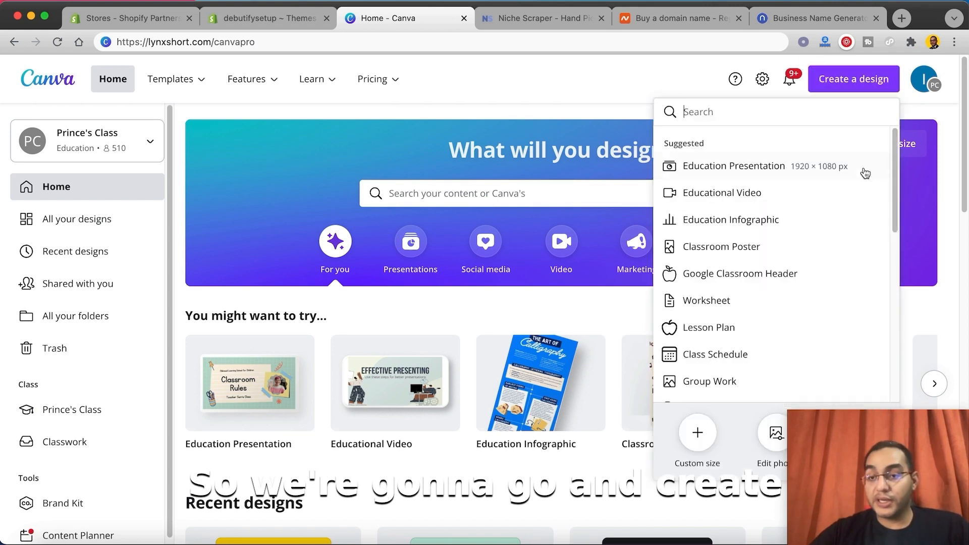
left_click(717, 111)
type("logo")
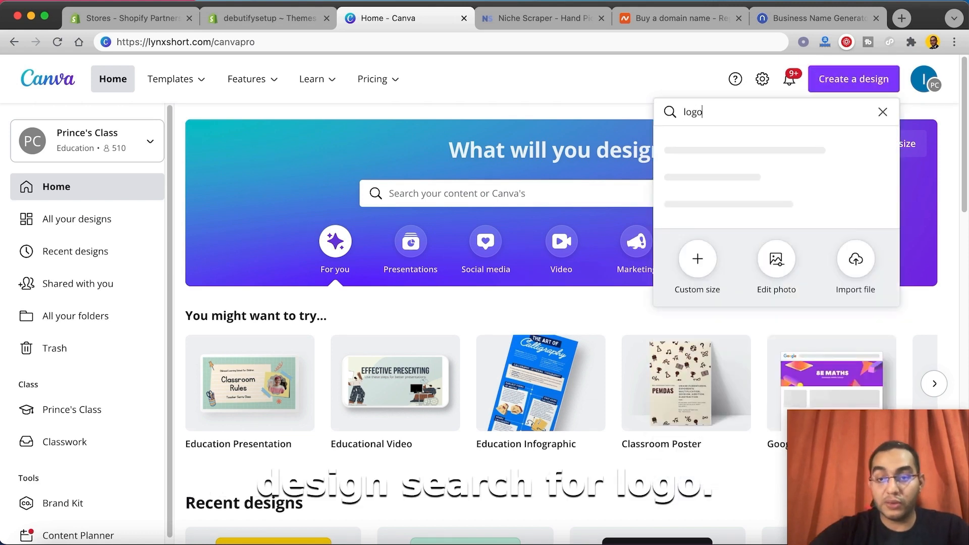
left_click(706, 152)
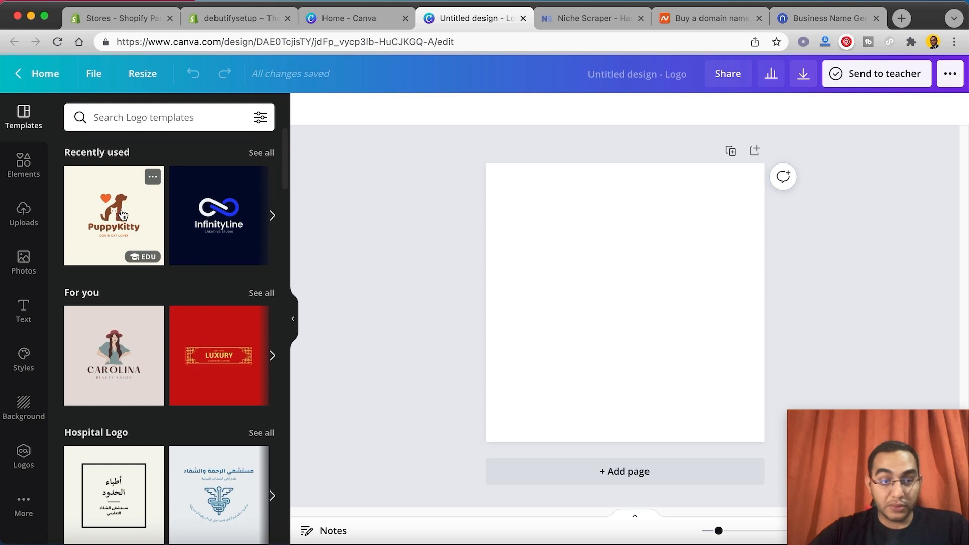
Step: Search the logo templates for "pet" and apply the CuteCats Pet Care template to the blank page
left_click(130, 119)
type("pet")
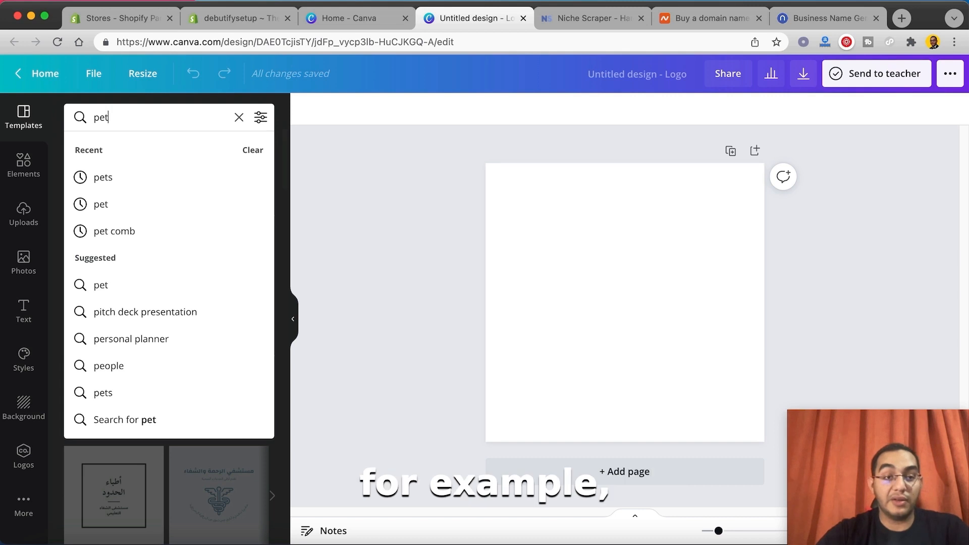
key("Return")
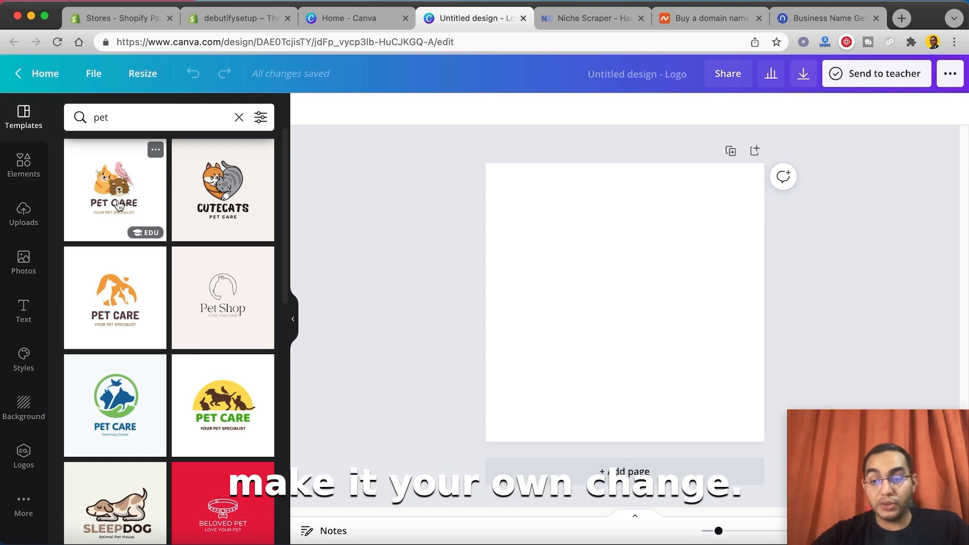
left_click(217, 207)
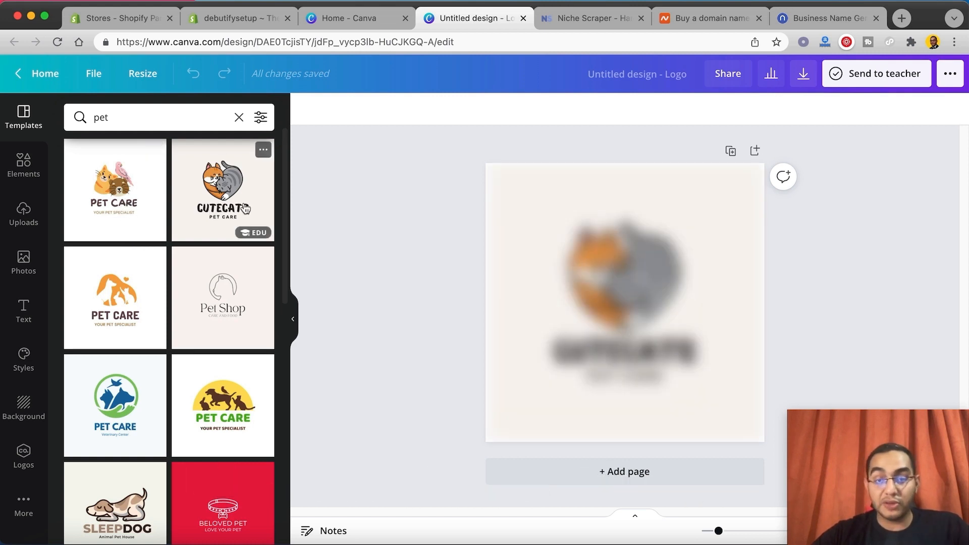
left_click(562, 309)
double_click(631, 351)
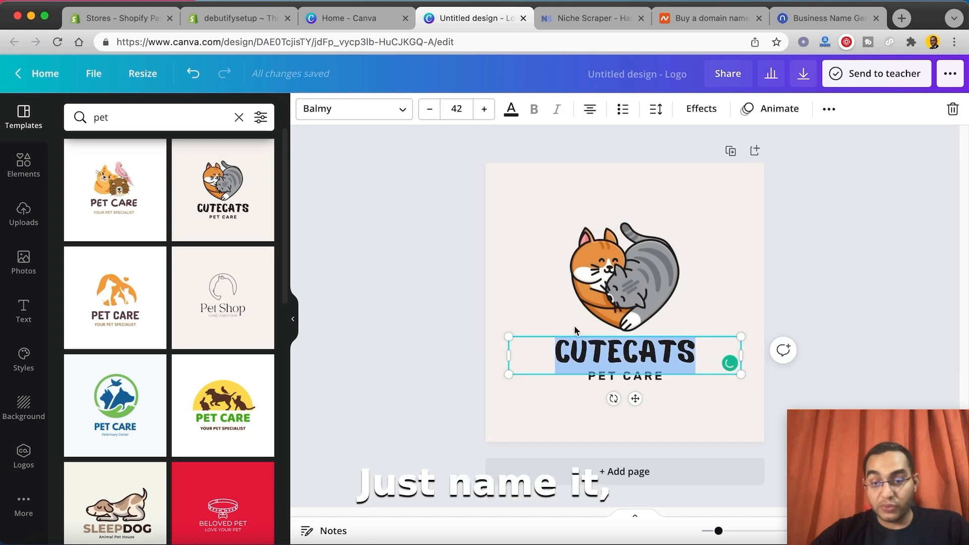
left_click(664, 415)
double_click(628, 376)
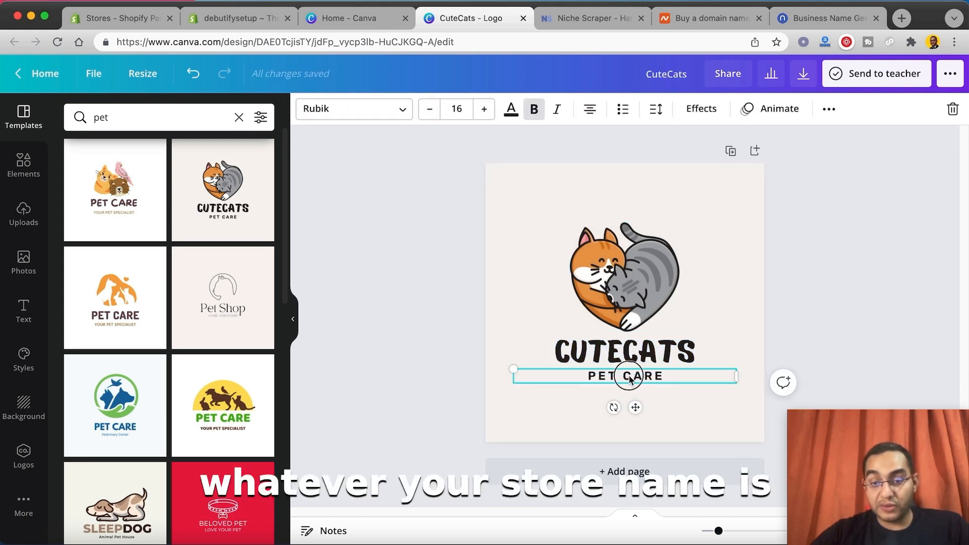
left_click(636, 376)
Step: Change the logo page's background color to white, #FFFFFF
left_click(521, 230)
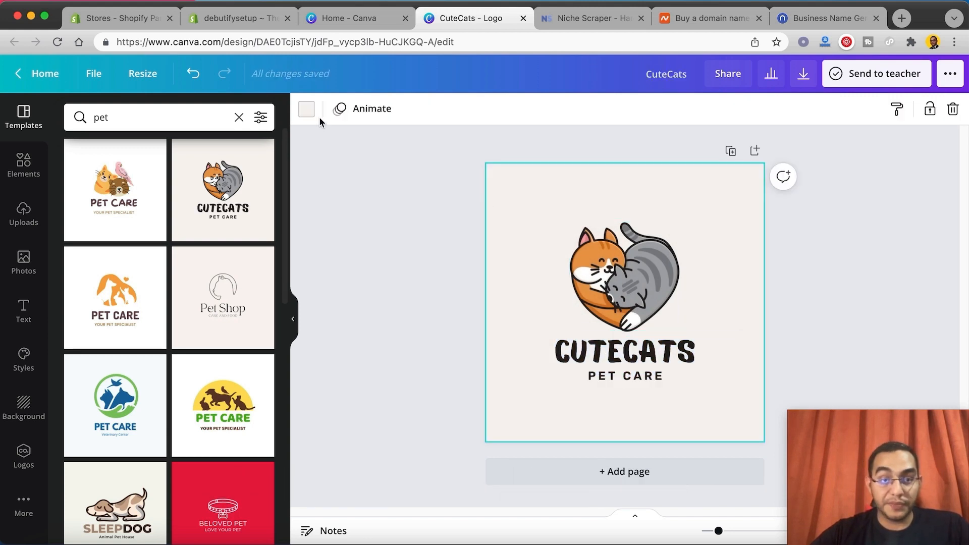
left_click(307, 110)
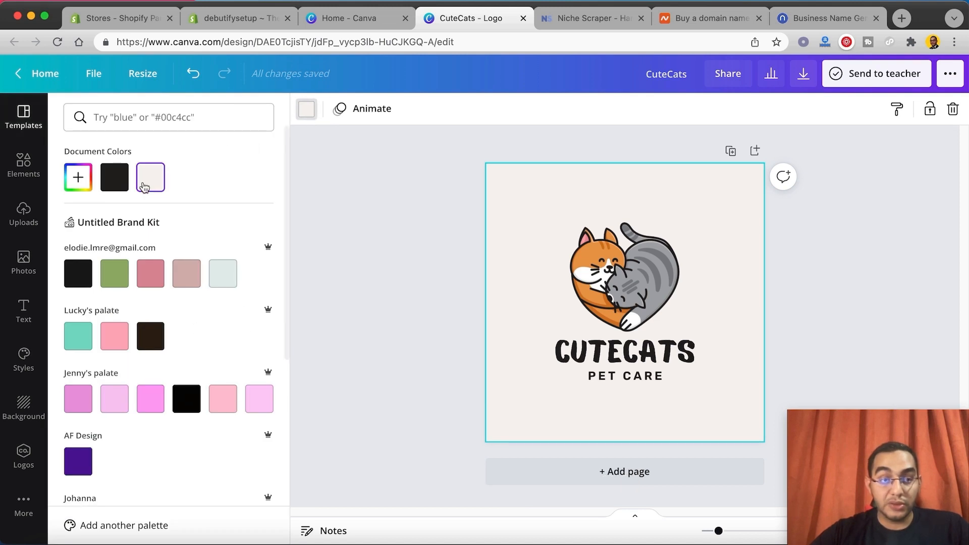
left_click(78, 177)
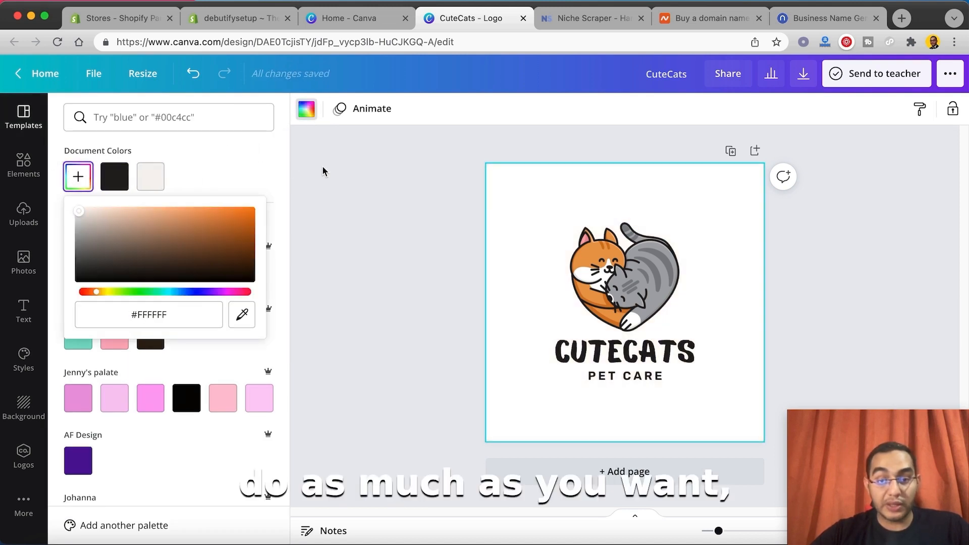
left_click(474, 195)
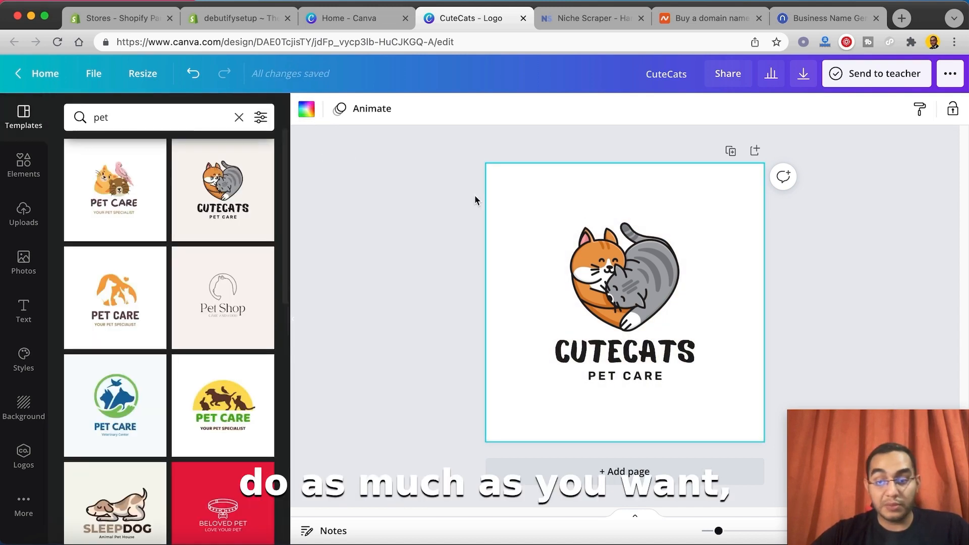
Step: Download the logo as a PNG with a transparent background, save it to the Desktop as CuteCats, and close the design
left_click(803, 74)
left_click(801, 247)
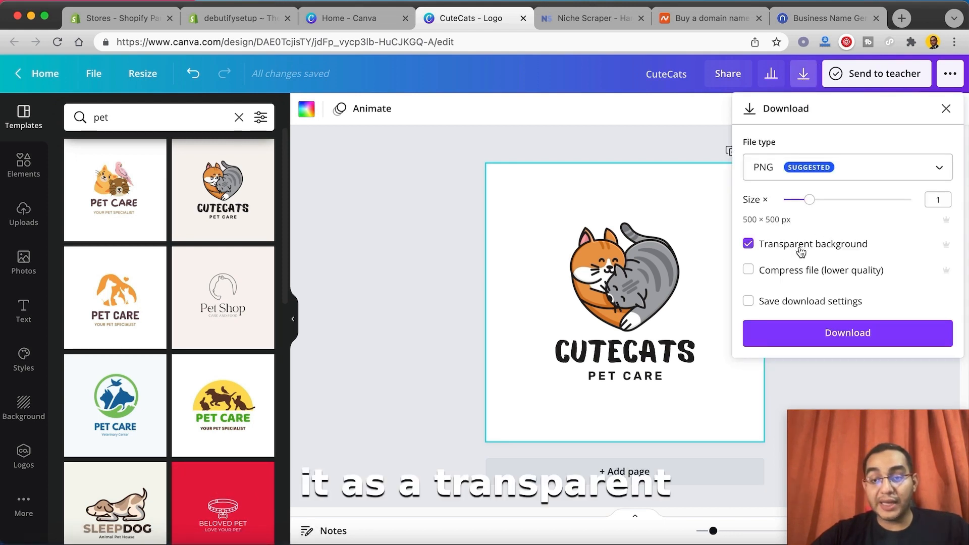
left_click(830, 337)
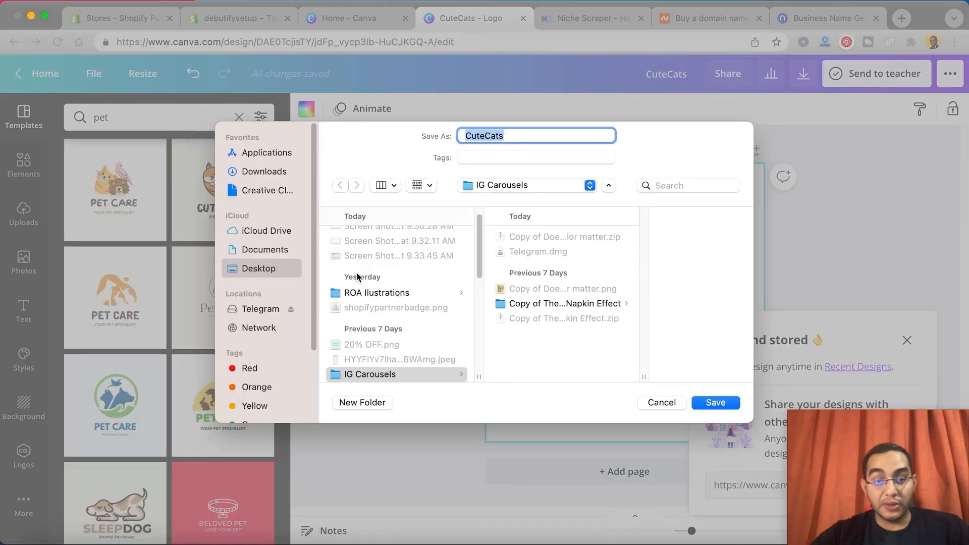
left_click(257, 270)
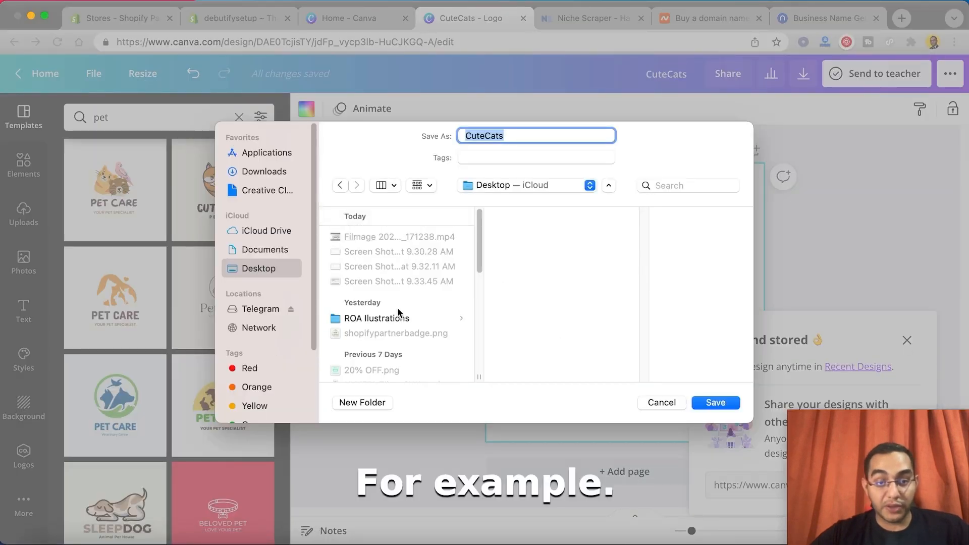
left_click(717, 403)
left_click(523, 18)
Step: Return to the Shopify admin, locate the downloaded CuteCats.png in Finder, and open it in Markup
left_click(220, 15)
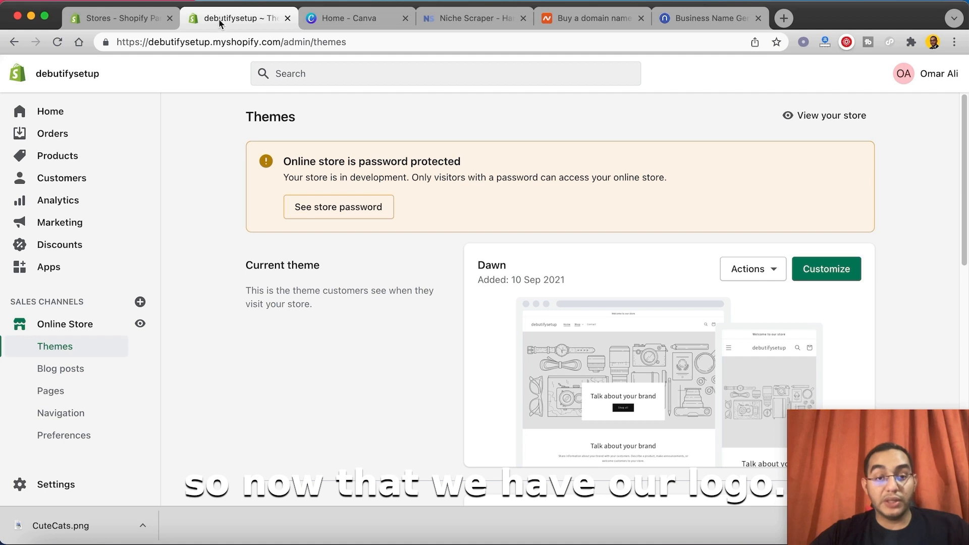
left_click(141, 527)
left_click(160, 507)
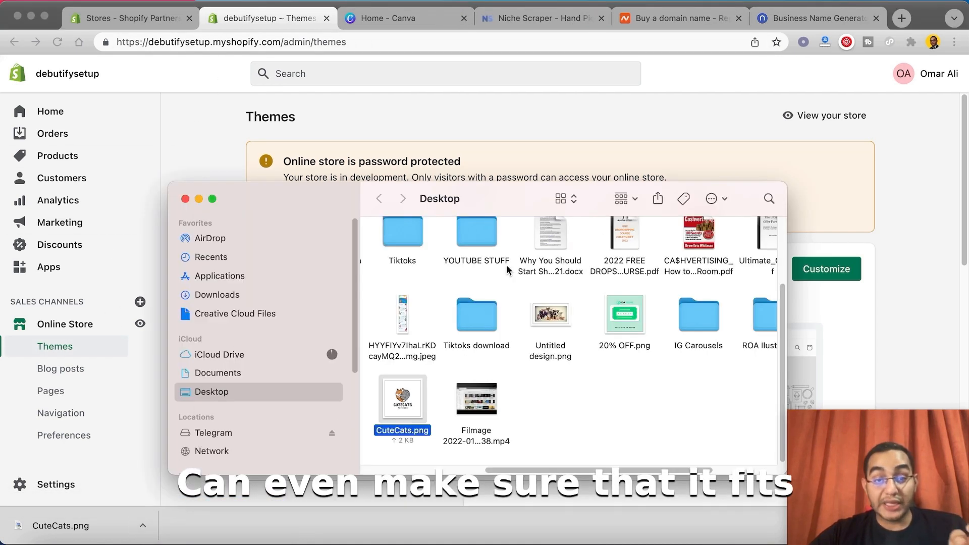
right_click(403, 398)
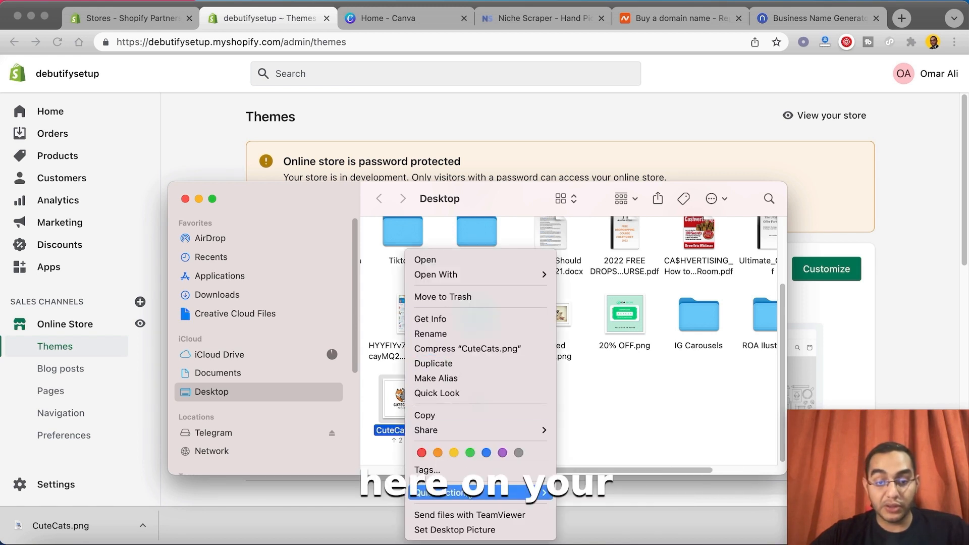
mouse_move(484, 492)
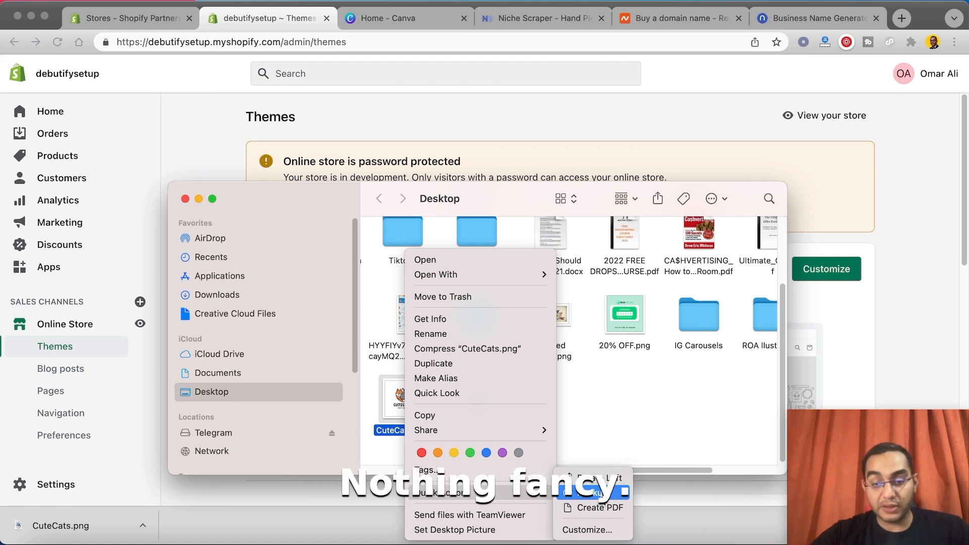
left_click(600, 497)
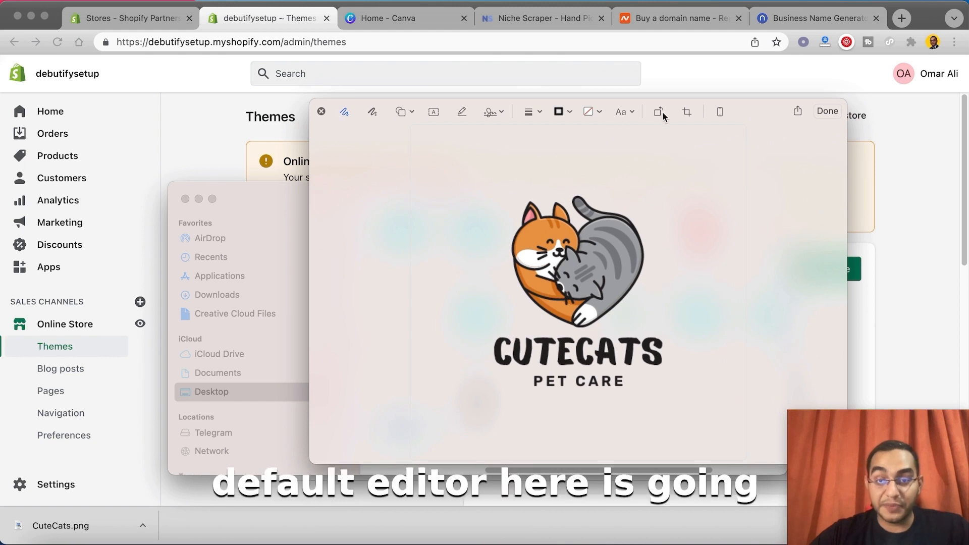
Step: Crop CuteCats.png tightly around the cats and the CUTECATS name, leaving out PET CARE, save it, and close the Finder windows
left_click_drag(741, 127, 779, 190)
left_click_drag(432, 458, 424, 372)
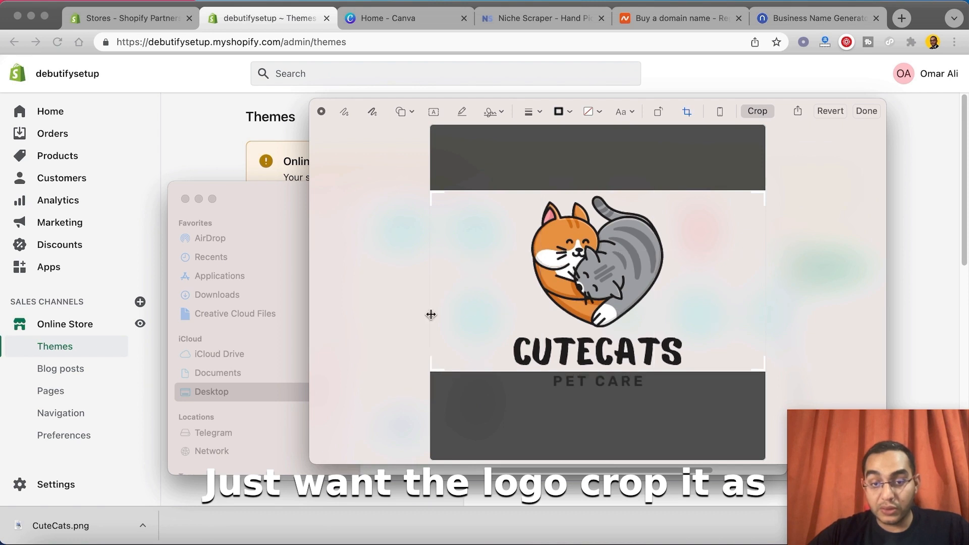
left_click_drag(433, 206, 509, 189)
left_click_drag(764, 189, 689, 198)
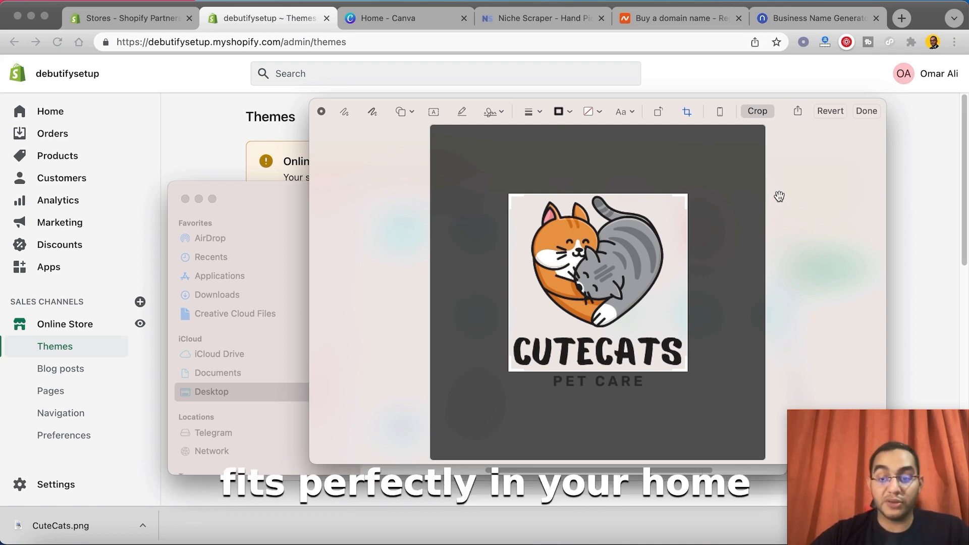
left_click(865, 111)
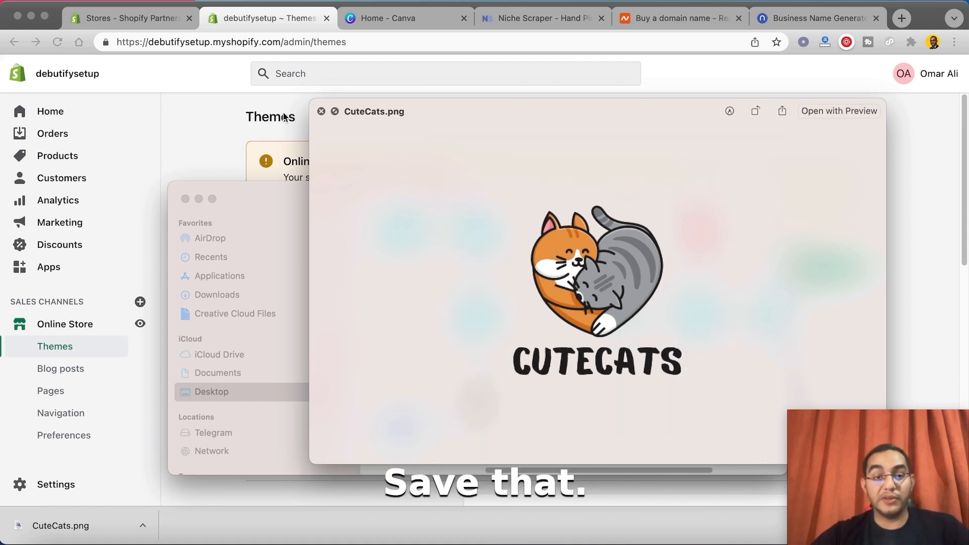
left_click(321, 111)
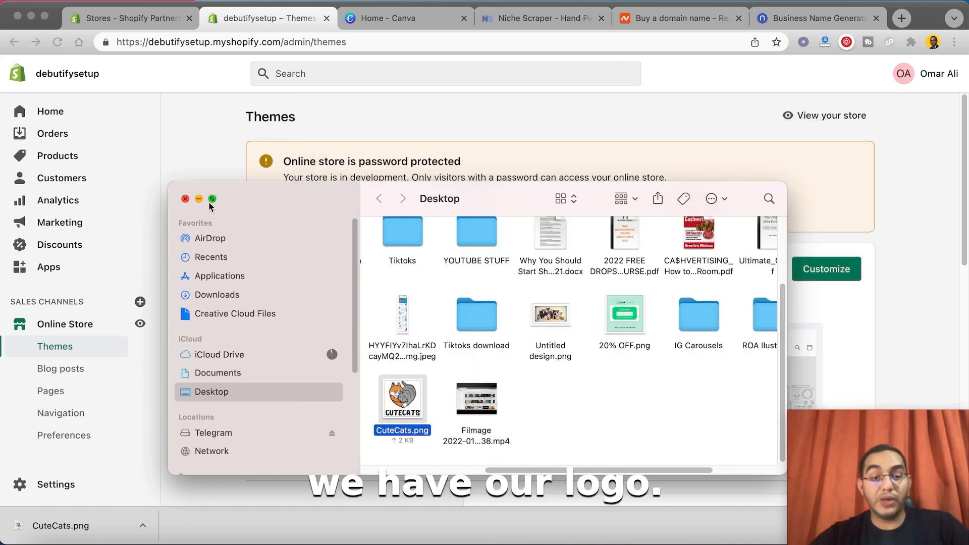
left_click(185, 199)
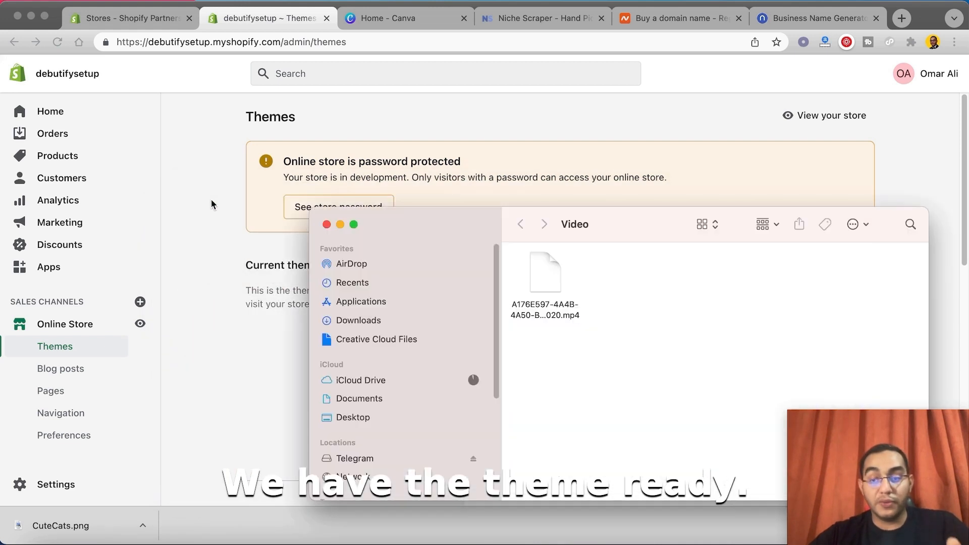
left_click(326, 225)
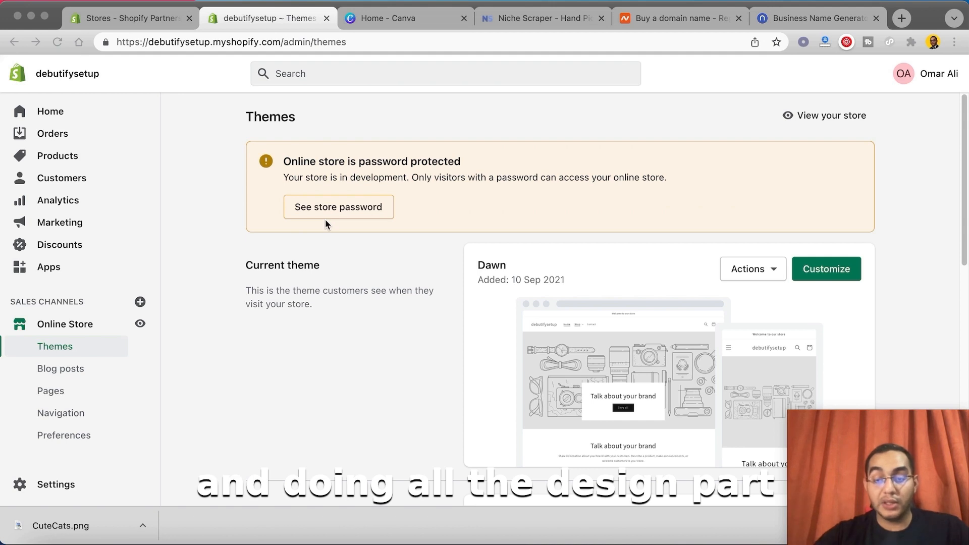
Step: Switch to Niche Scraper and look through the newest hand-picked products
left_click(511, 23)
scroll(567, 187, "down", 1)
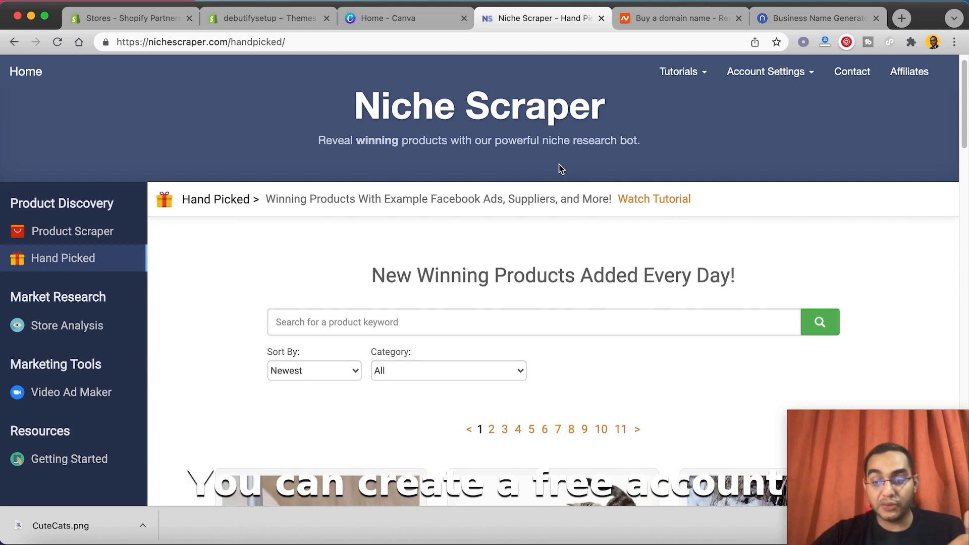
scroll(557, 176, "down", 6)
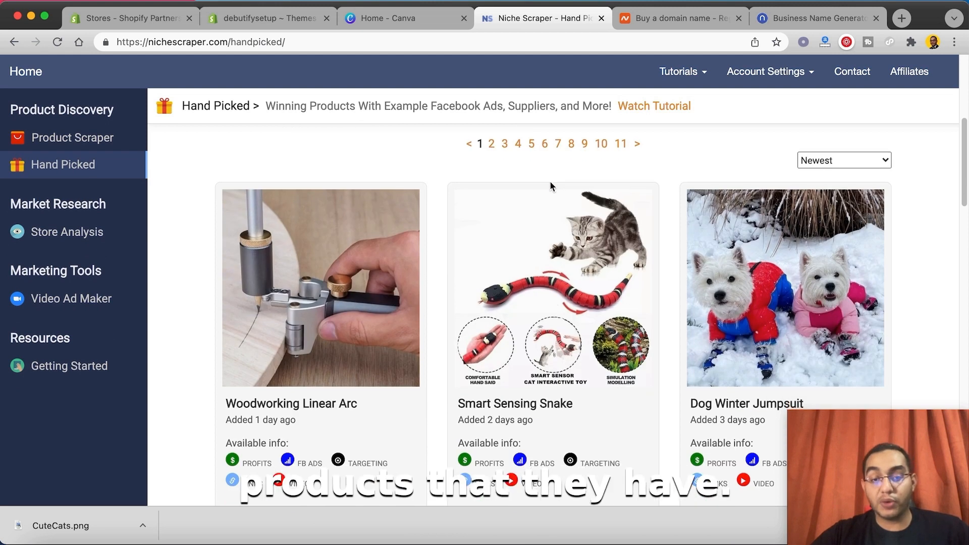
scroll(552, 181, "down", 2)
scroll(558, 184, "down", 1)
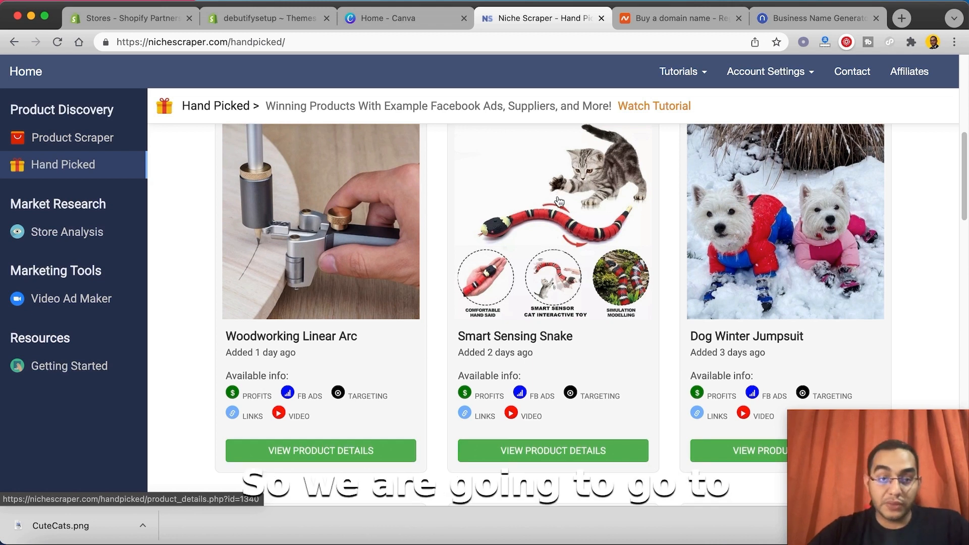
scroll(559, 193, "up", 1)
scroll(530, 254, "down", 1)
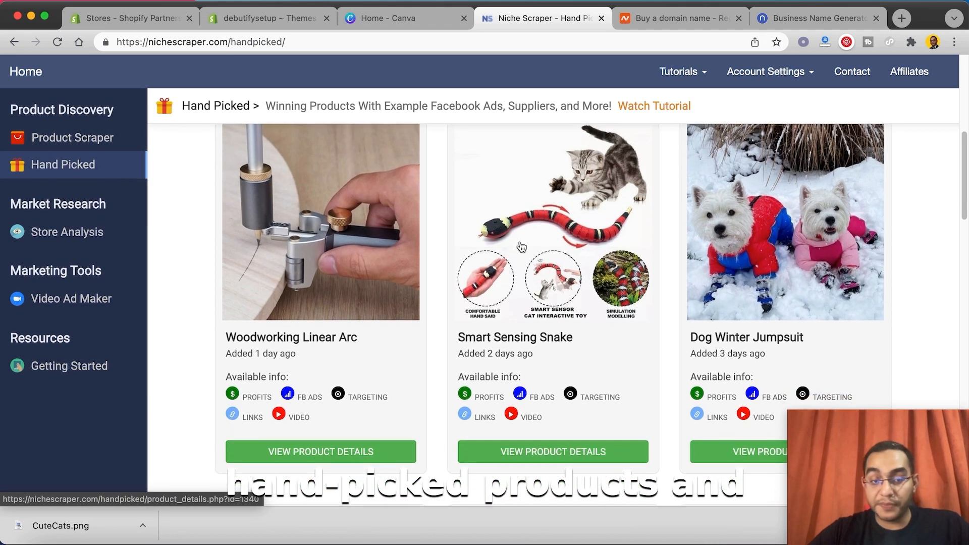
scroll(585, 252, "up", 5)
scroll(616, 278, "down", 3)
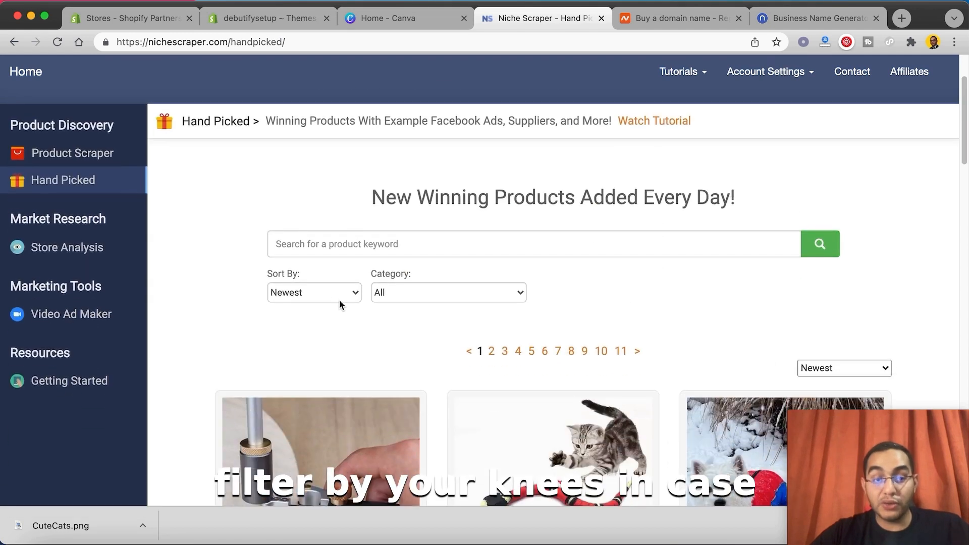
Step: Filter the hand-picked products by the Pets category and look over the matching products
left_click(326, 293)
left_click(435, 293)
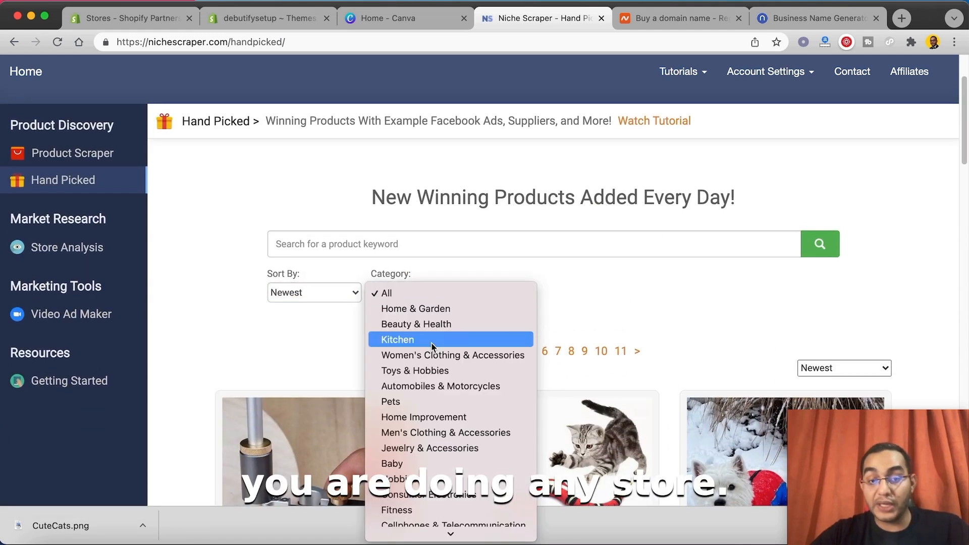
scroll(428, 314, "down", 2)
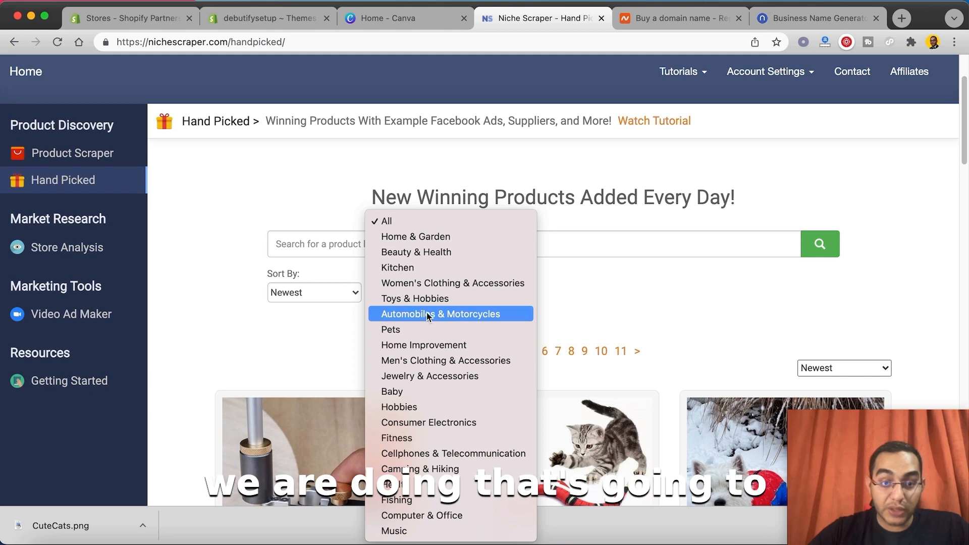
left_click(432, 330)
left_click(820, 245)
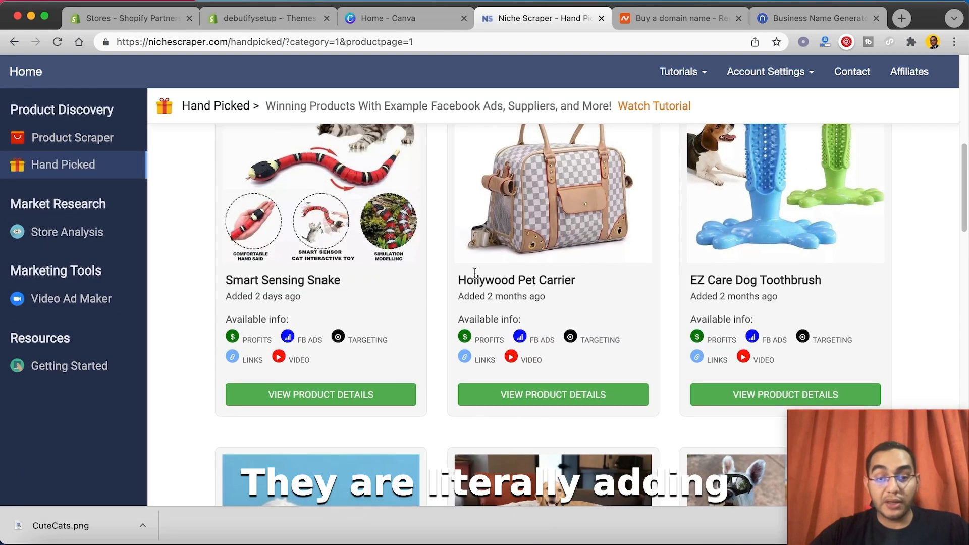
scroll(475, 275, "up", 1)
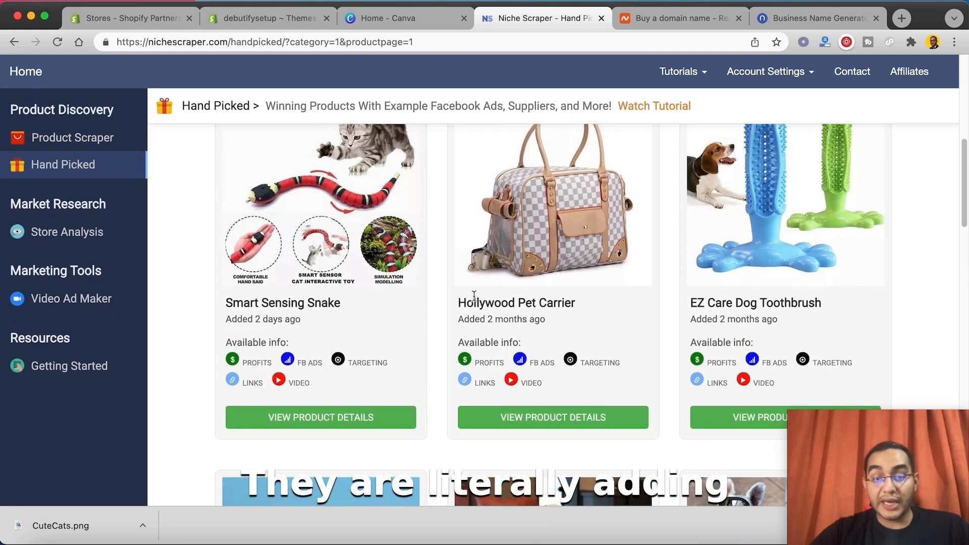
scroll(361, 307, "up", 2)
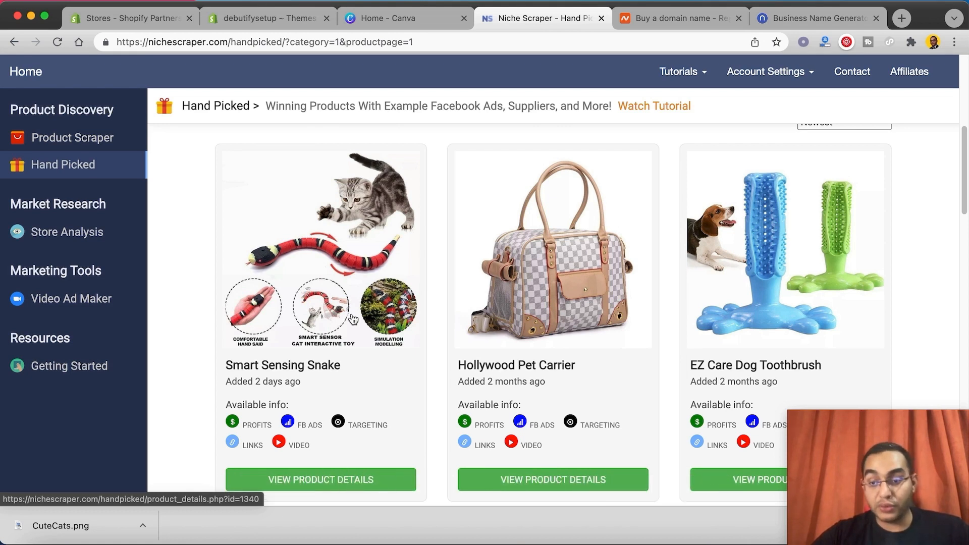
Step: Open the product details of the Smart Sensing Snake, EZ Care Dog Toothbrush and Floppy Lobster Interactive Cat Toy in separate tabs
scroll(362, 257, "down", 1)
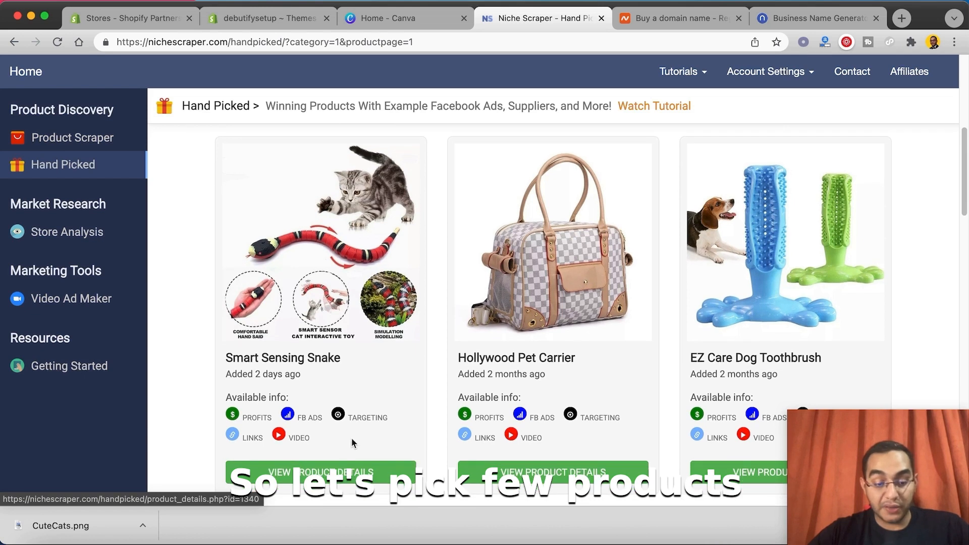
left_click(335, 474, "super")
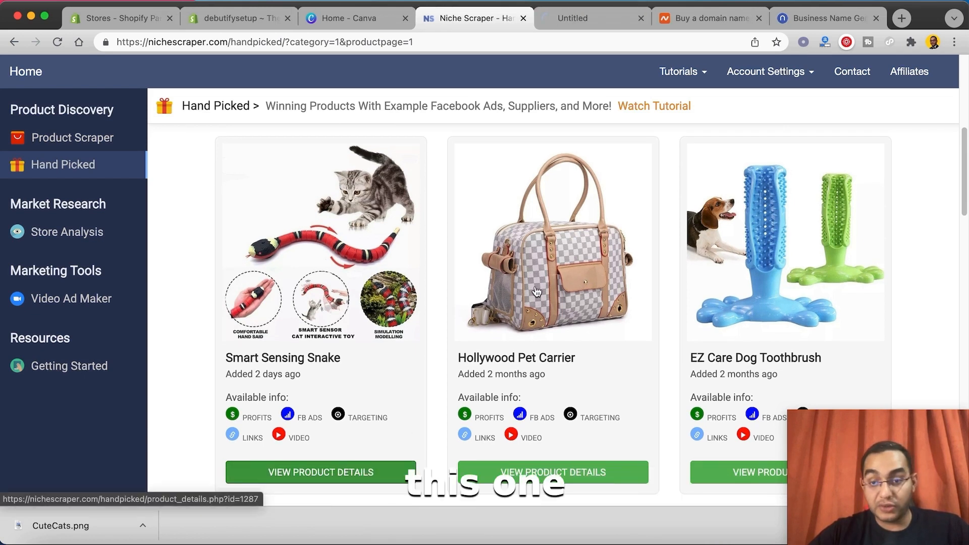
scroll(536, 291, "down", 2)
left_click(735, 371, "super")
scroll(638, 253, "down", 5)
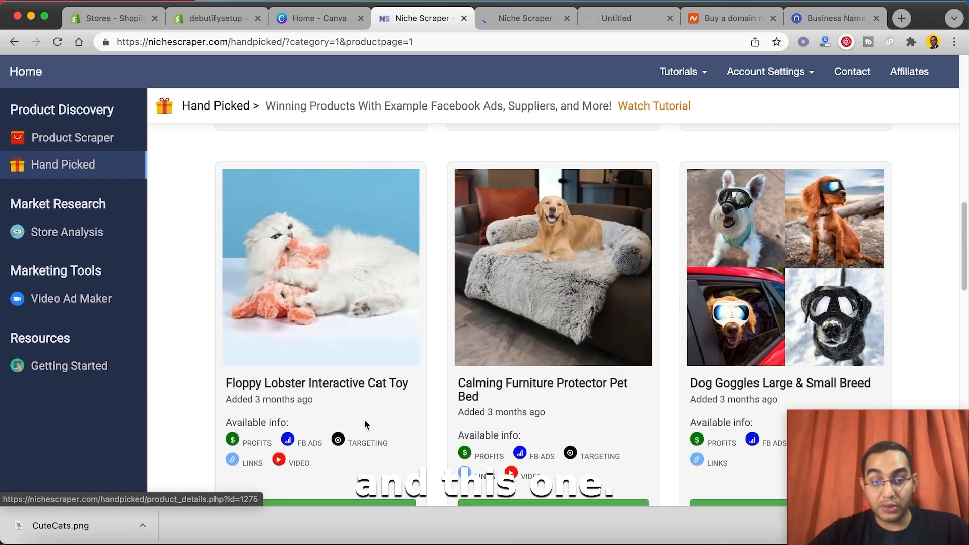
scroll(363, 419, "down", 3)
left_click(355, 395, "super")
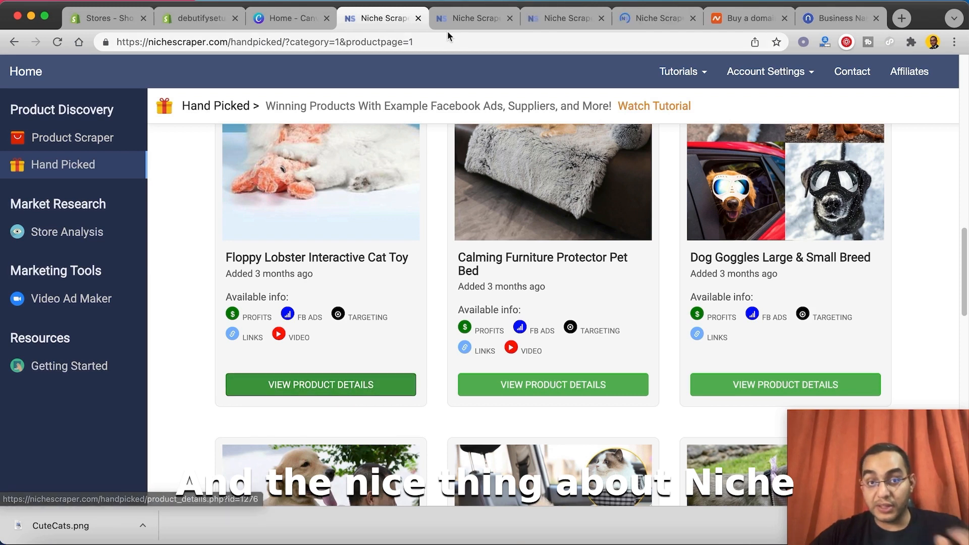
Step: Look over the Smart Sensing Snake product page and read its full description
left_click(475, 19)
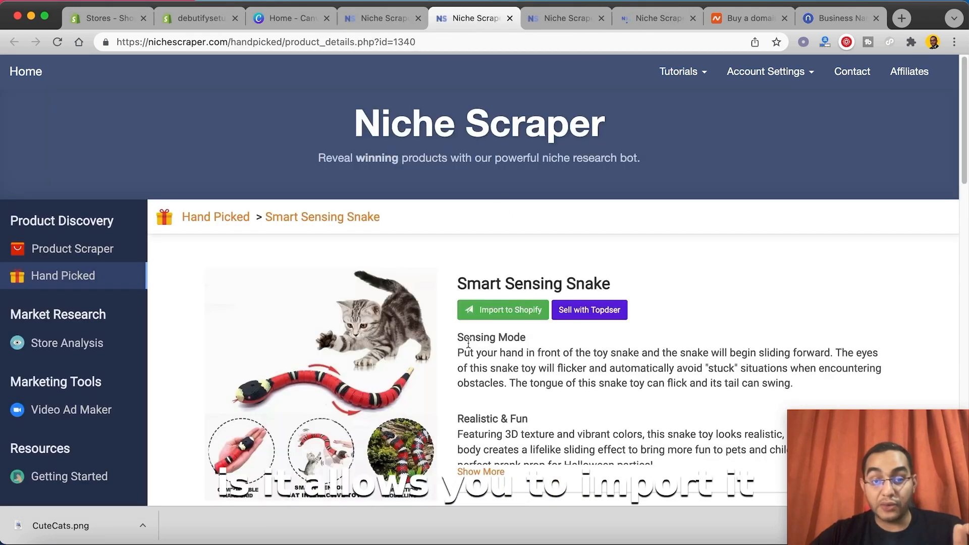
scroll(468, 343, "down", 1)
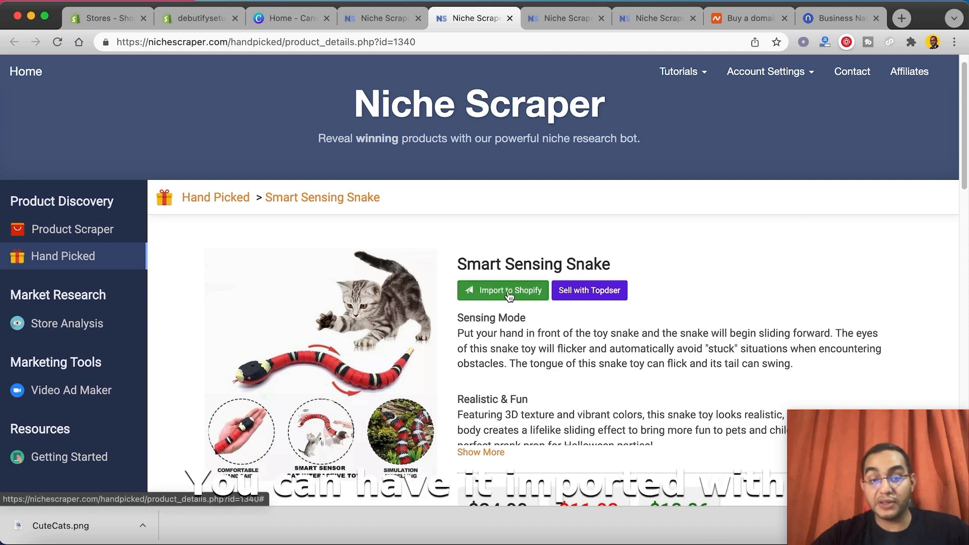
left_click(481, 452)
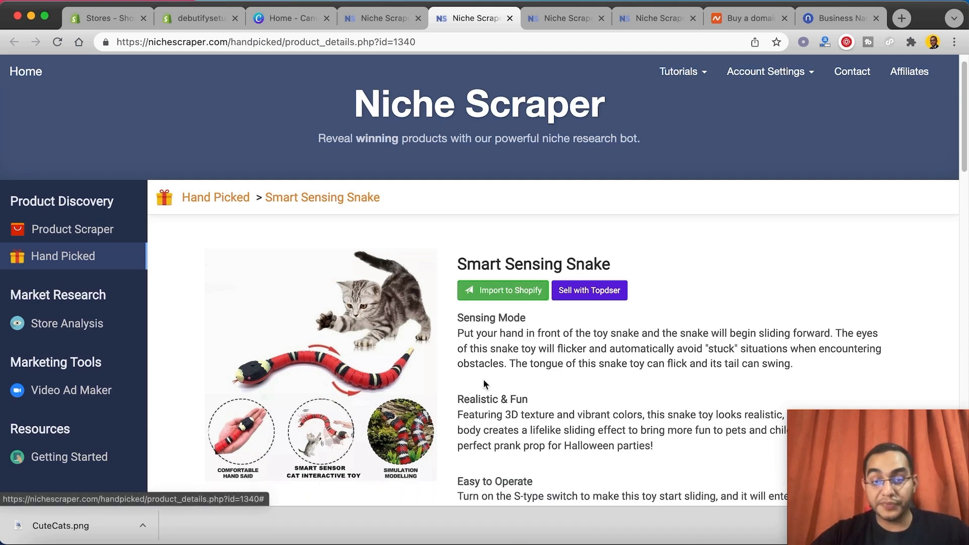
scroll(498, 338, "down", 5)
scroll(506, 320, "up", 2)
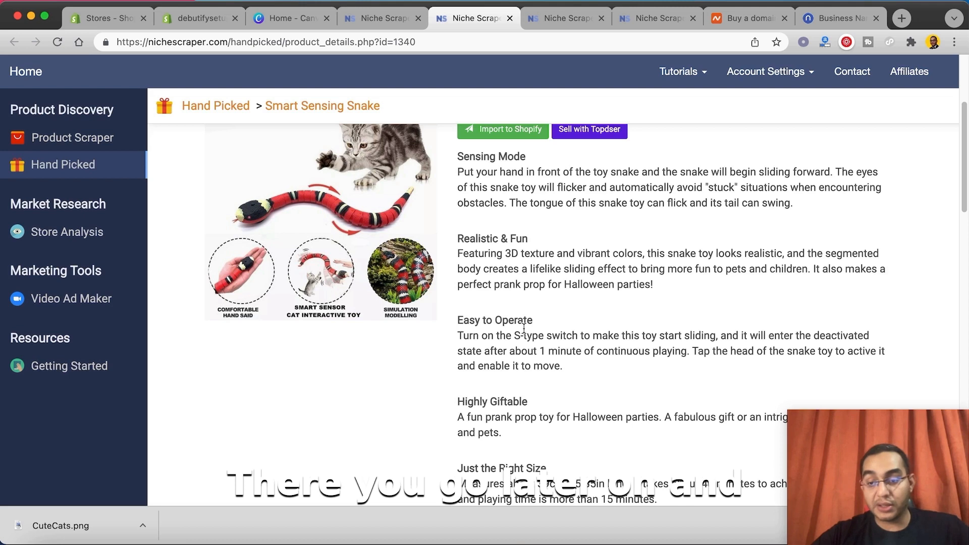
scroll(523, 328, "up", 3)
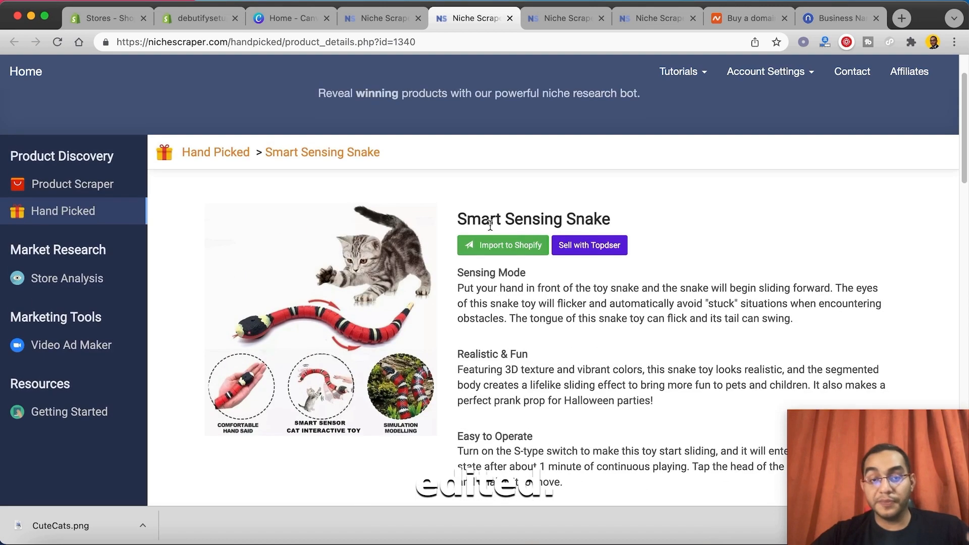
Step: Connect the debutifysetup Shopify store to Niche Scraper from the Smart Sensing Snake page and install the unlisted Niche Scraper app
left_click(487, 247)
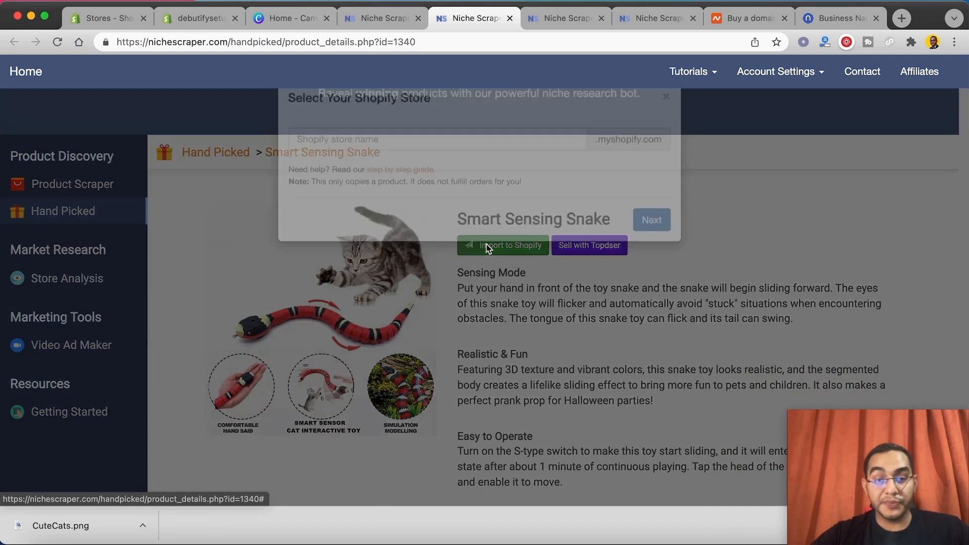
left_click(439, 170)
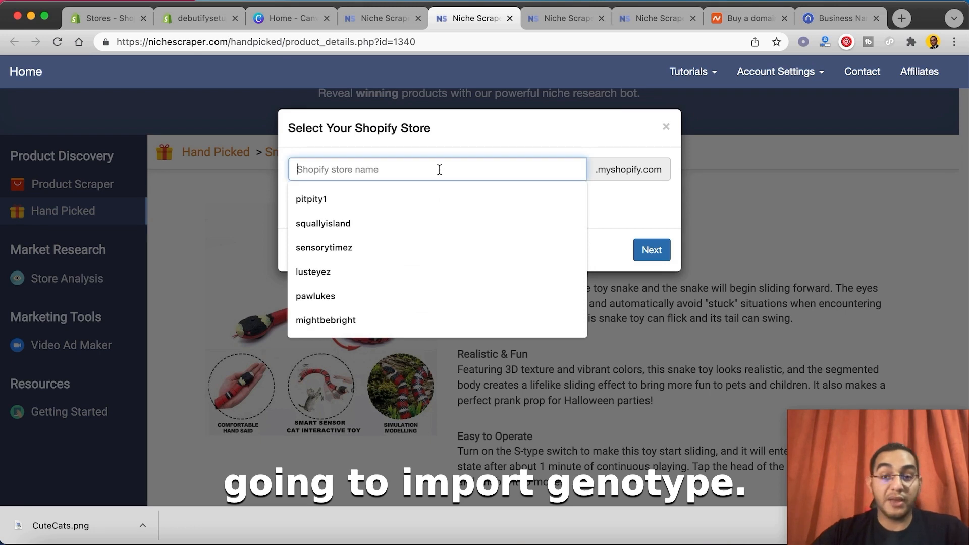
type("debutify")
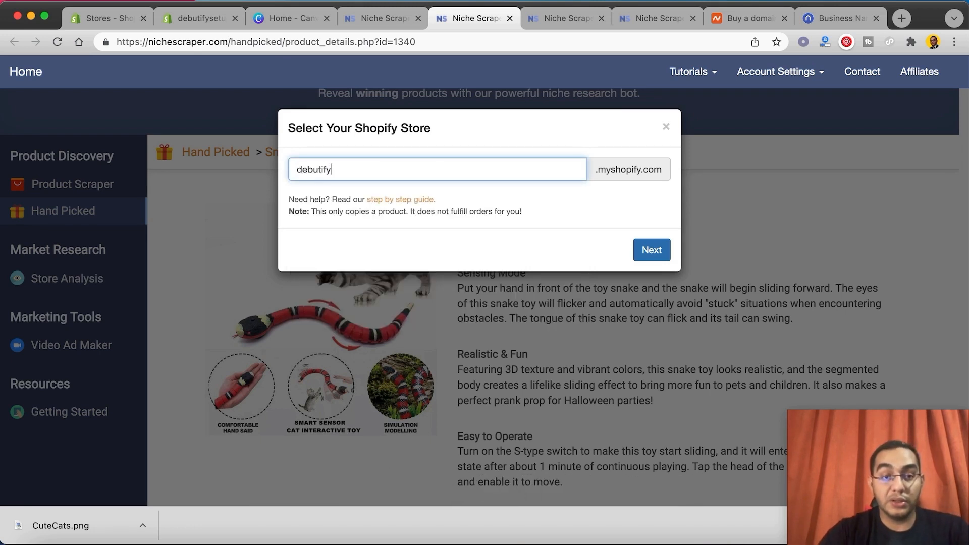
left_click(215, 26)
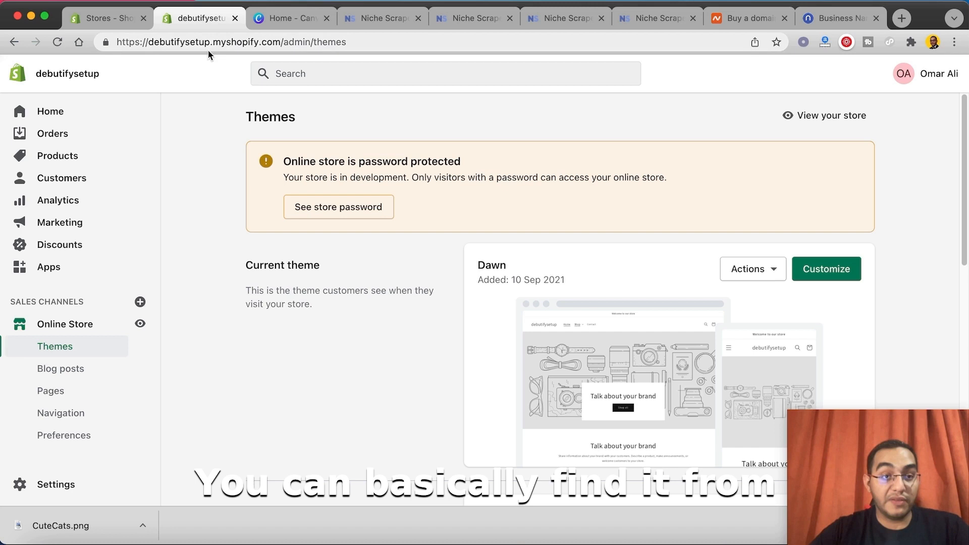
left_click_drag(211, 46, 148, 45)
key("super+c")
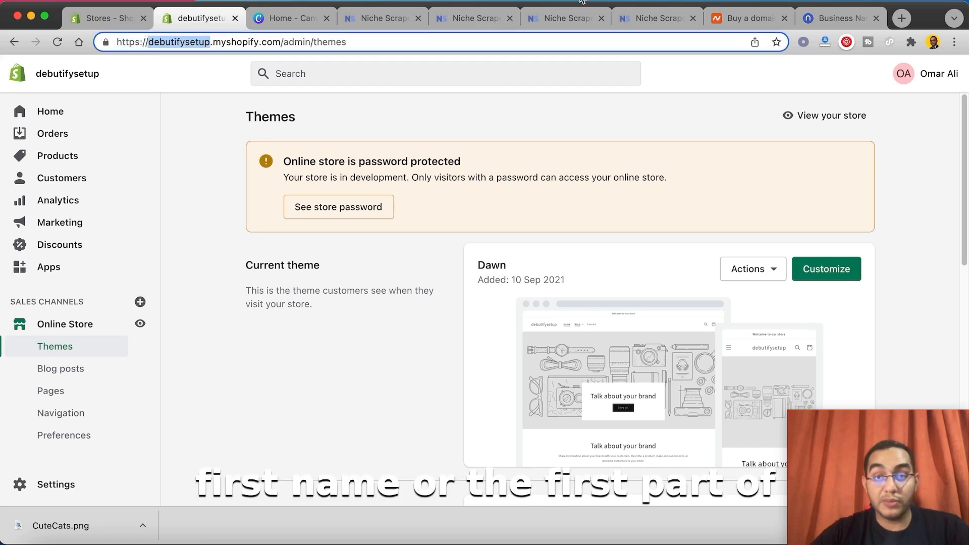
left_click(634, 24)
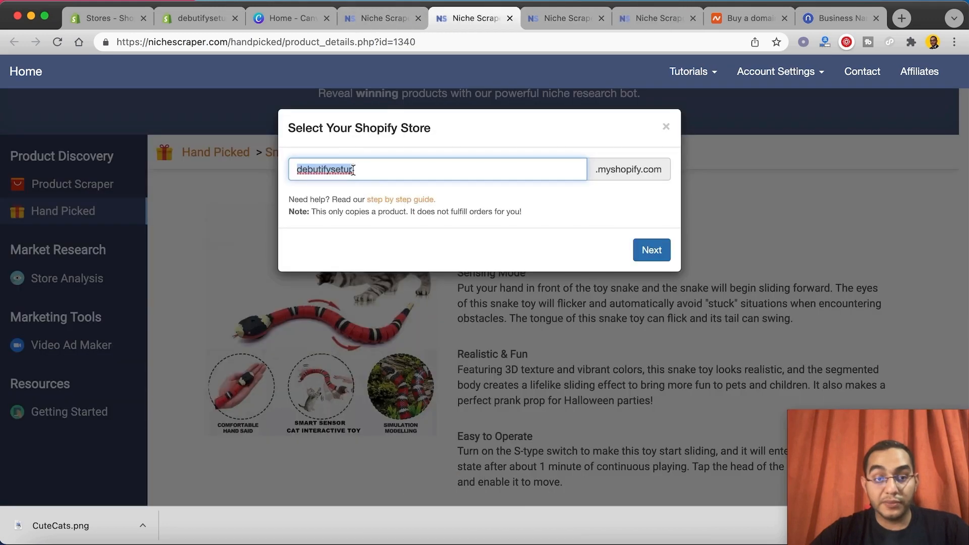
key("super+v")
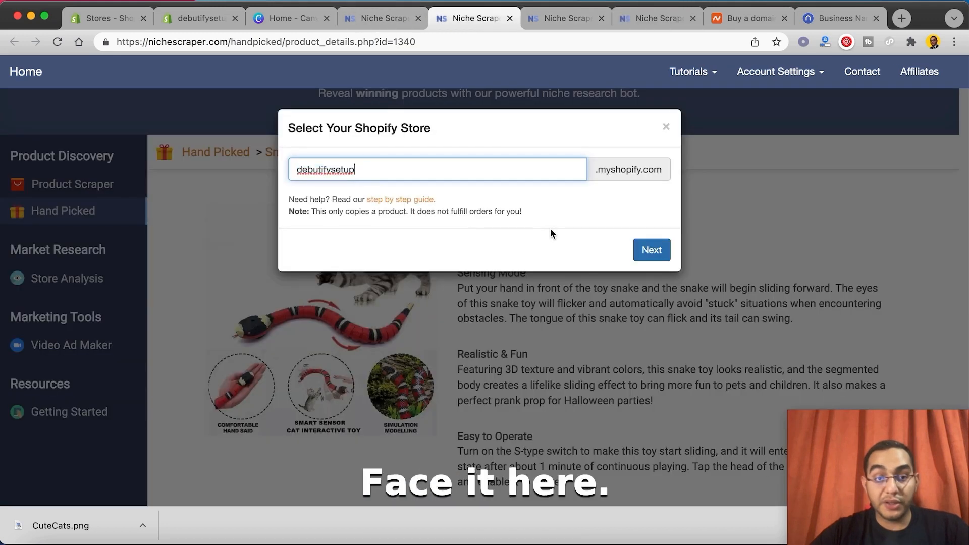
left_click(657, 253)
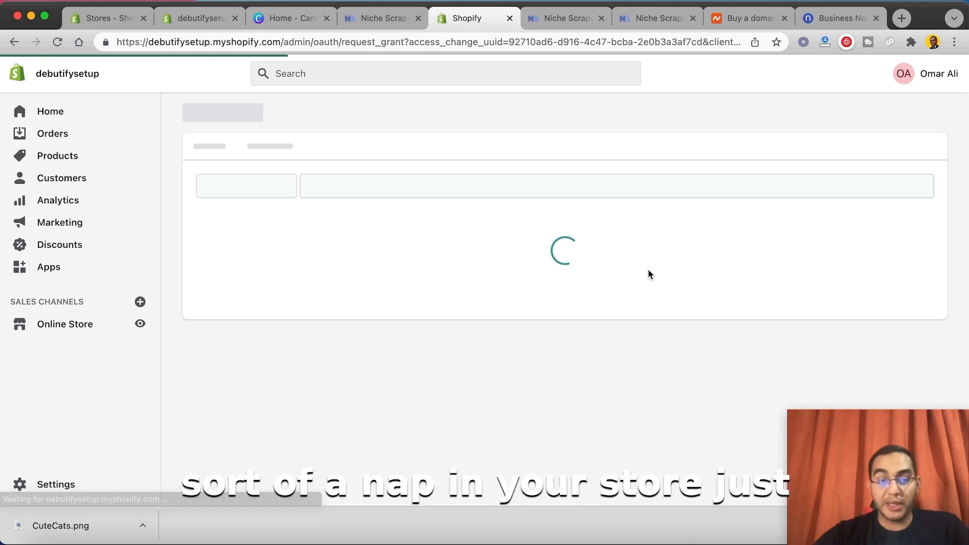
scroll(651, 282, "down", 3)
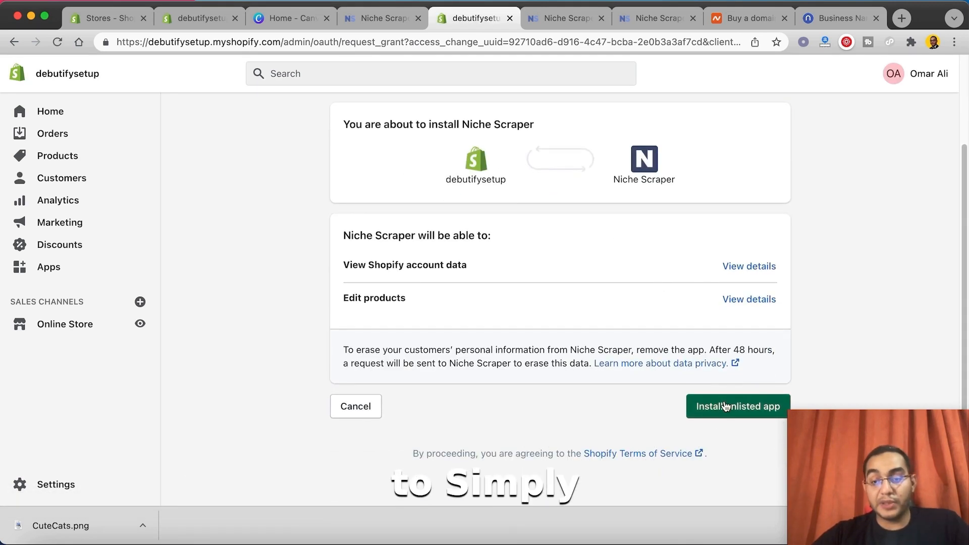
left_click(709, 406)
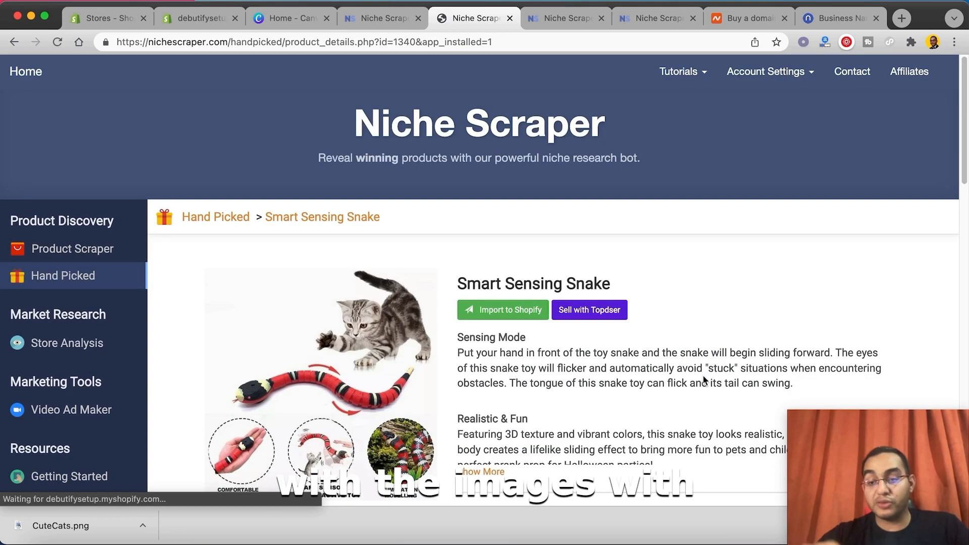
Step: Import the Smart Sensing Snake into the debutifysetup Shopify store and dismiss the confirmation
scroll(534, 331, "down", 3)
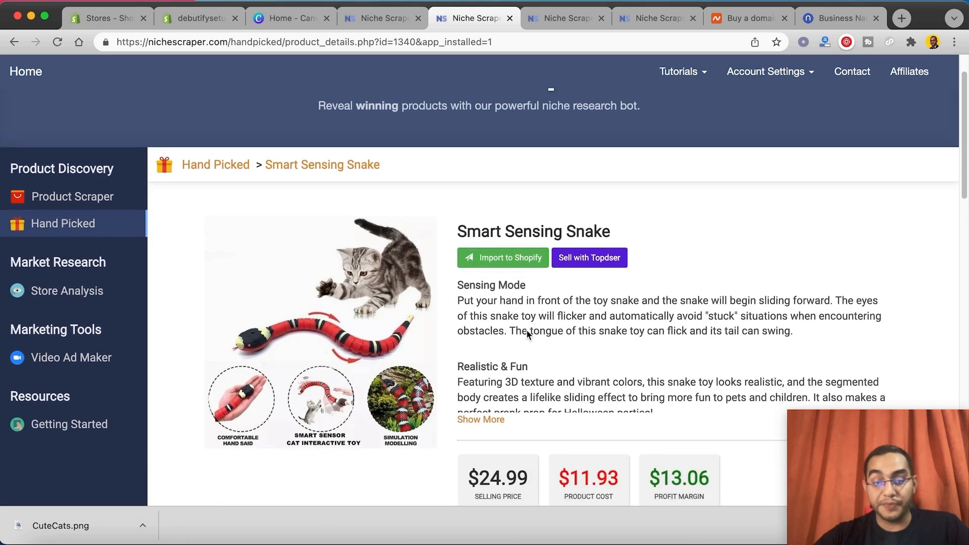
left_click(502, 235)
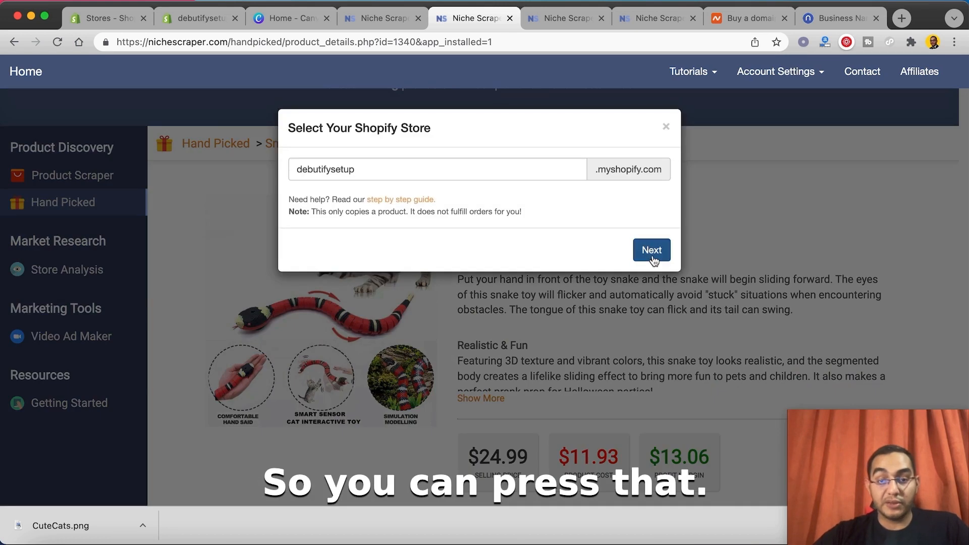
left_click(653, 251)
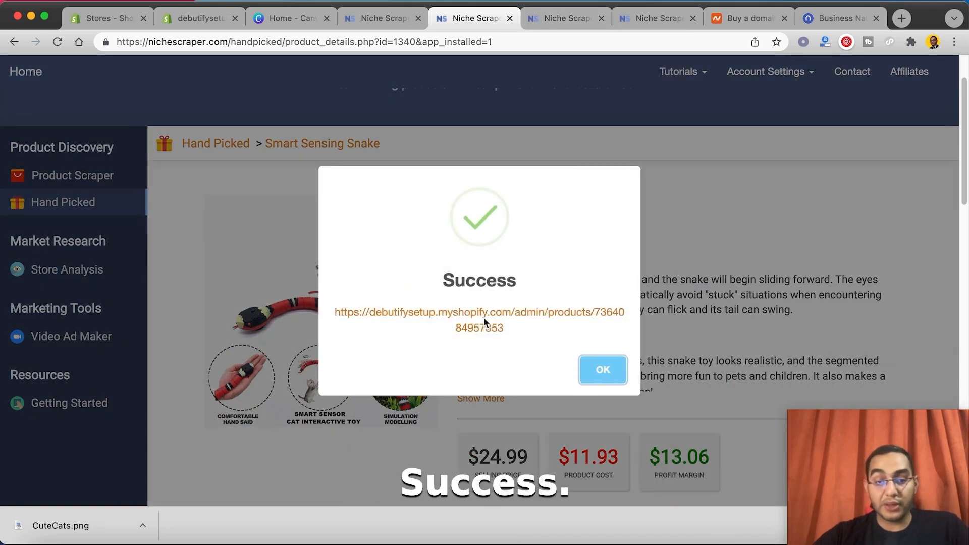
left_click(600, 369)
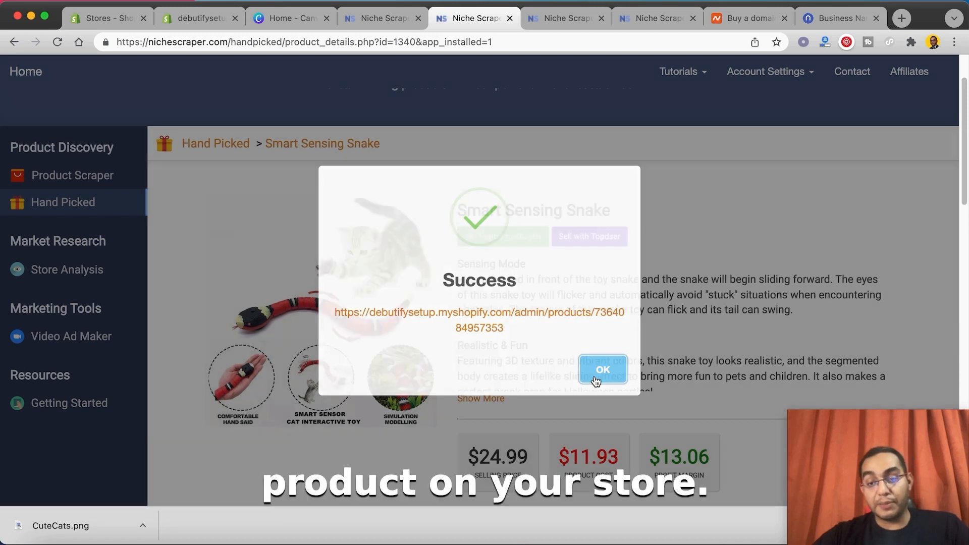
Step: Import the EZ Care Dog Toothbrush from its product page into the debutifysetup store and dismiss the confirmation
left_click(560, 18)
left_click(496, 311)
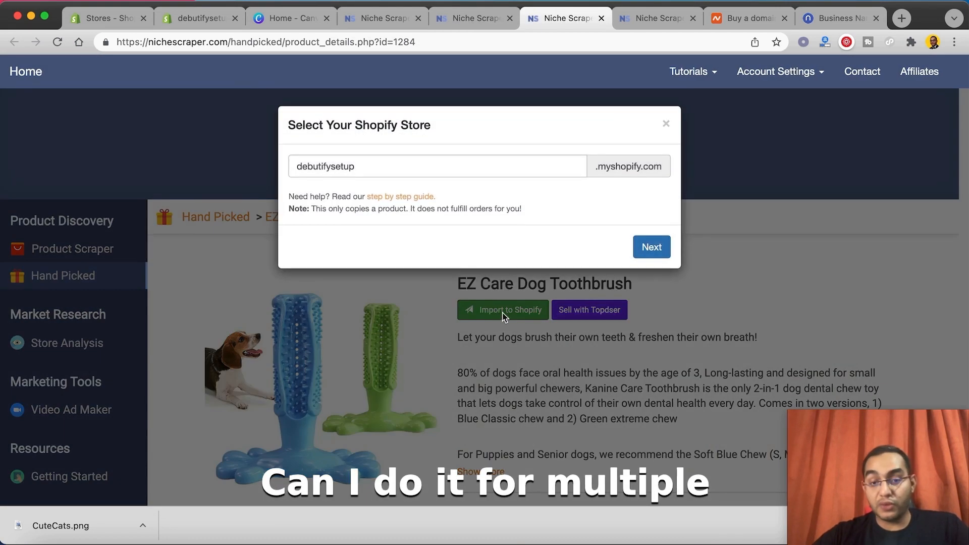
left_click(650, 250)
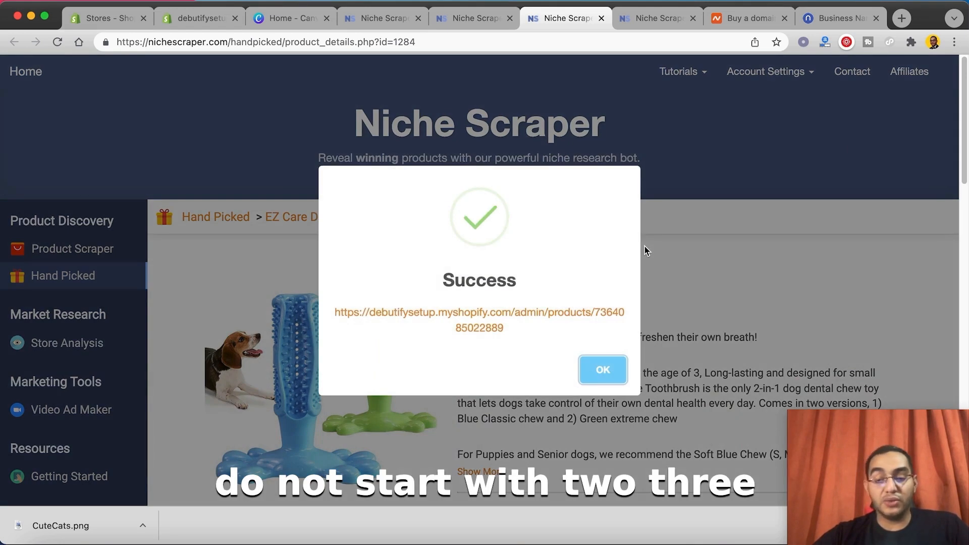
left_click(593, 371)
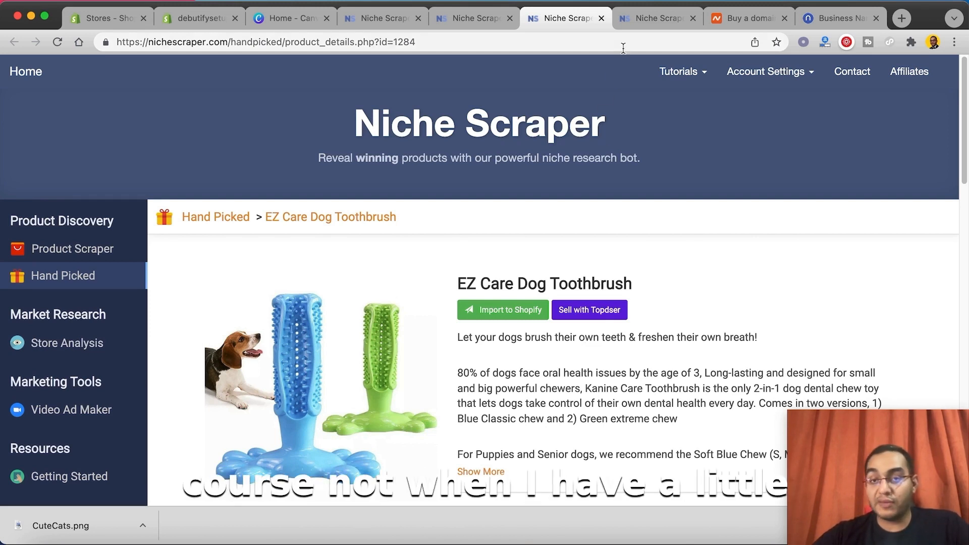
Step: Look through the Floppy Lobster Interactive Cat Toy description and import the product into the debutifysetup store
left_click(628, 18)
scroll(517, 361, "down", 2)
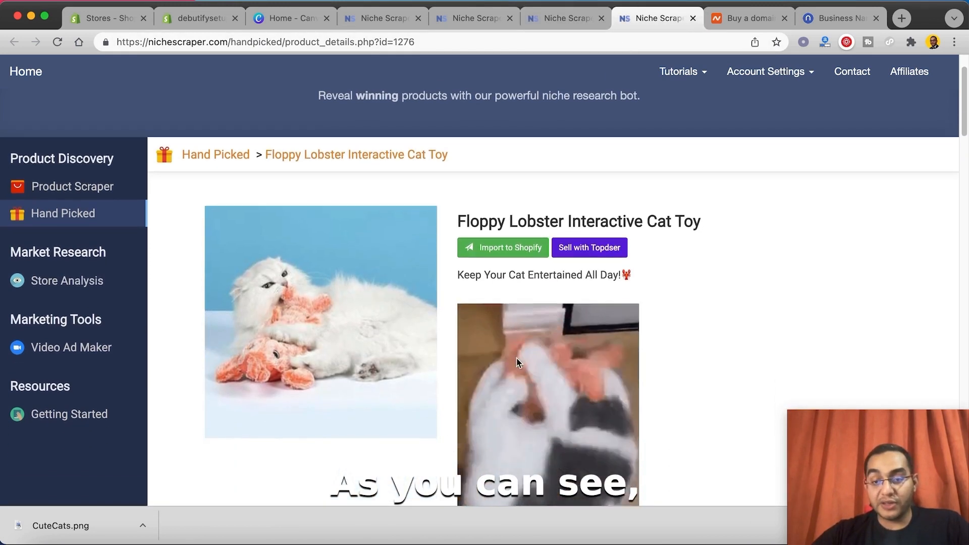
scroll(517, 361, "down", 5)
scroll(529, 325, "up", 2)
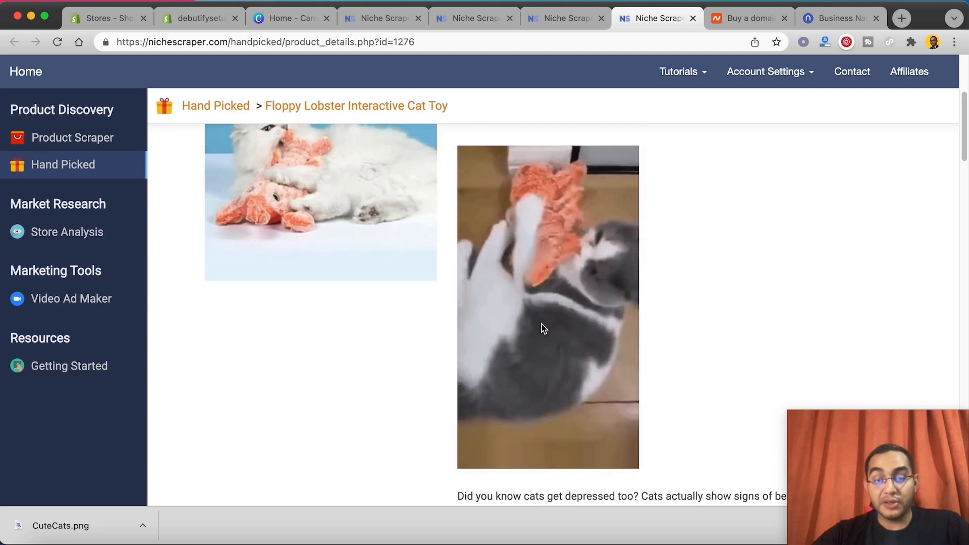
scroll(555, 332, "down", 6)
scroll(568, 345, "down", 10)
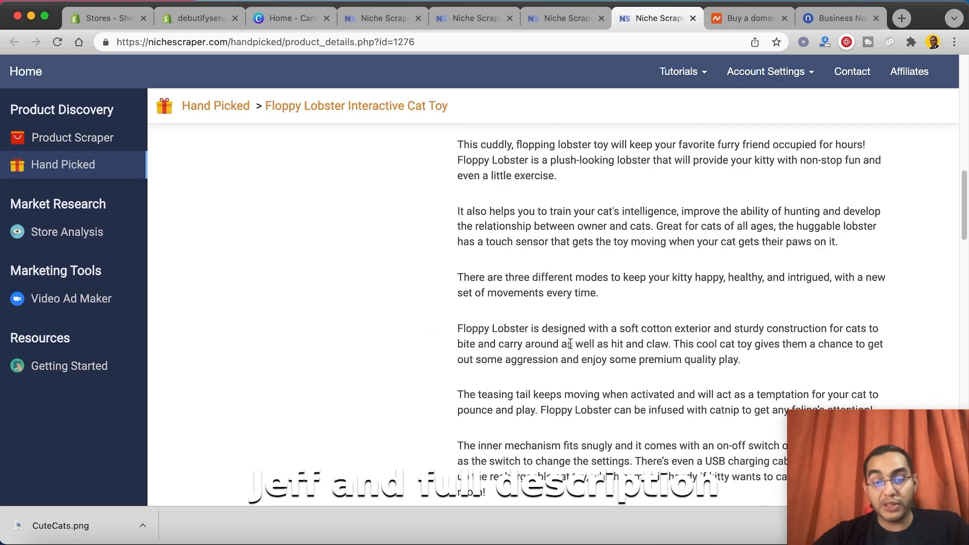
scroll(570, 344, "up", 15)
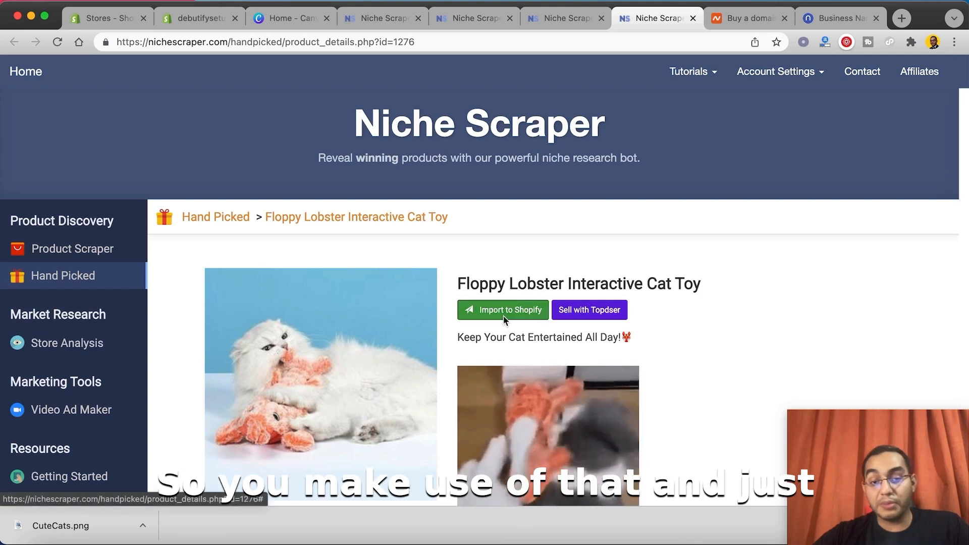
left_click(503, 309)
left_click(649, 249)
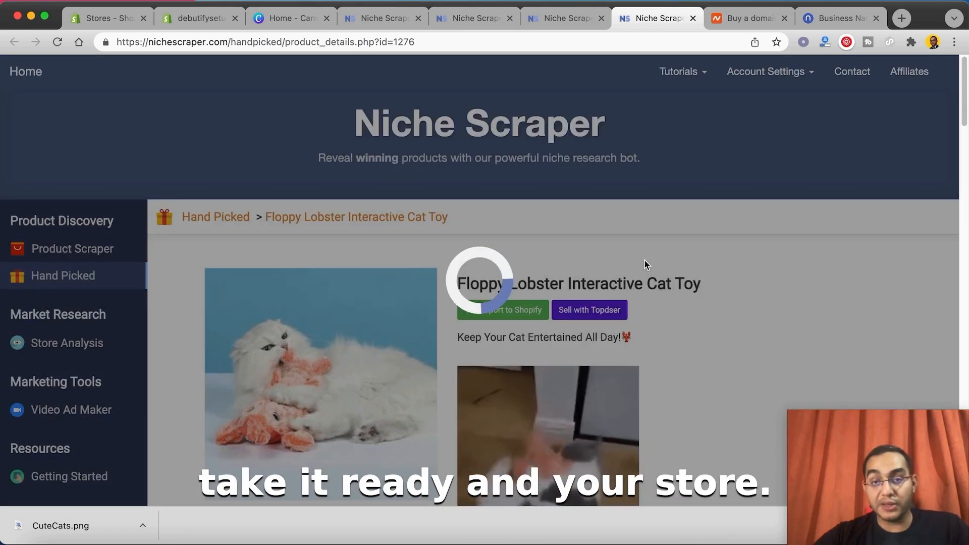
Step: Return to the hand-picked Pets products and look over further candidates for import
left_click(371, 19)
scroll(550, 213, "down", 3)
scroll(715, 230, "up", 3)
scroll(719, 235, "down", 5)
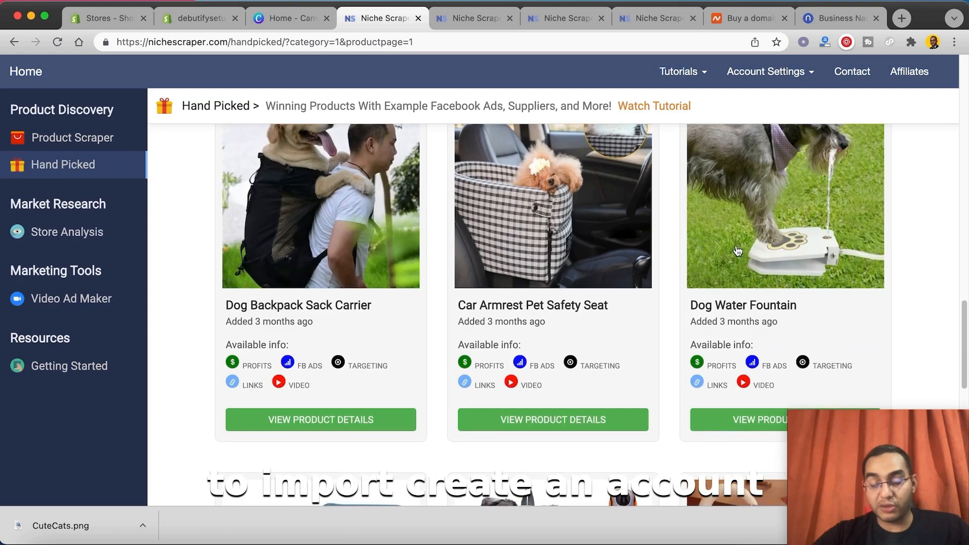
scroll(738, 251, "down", 2)
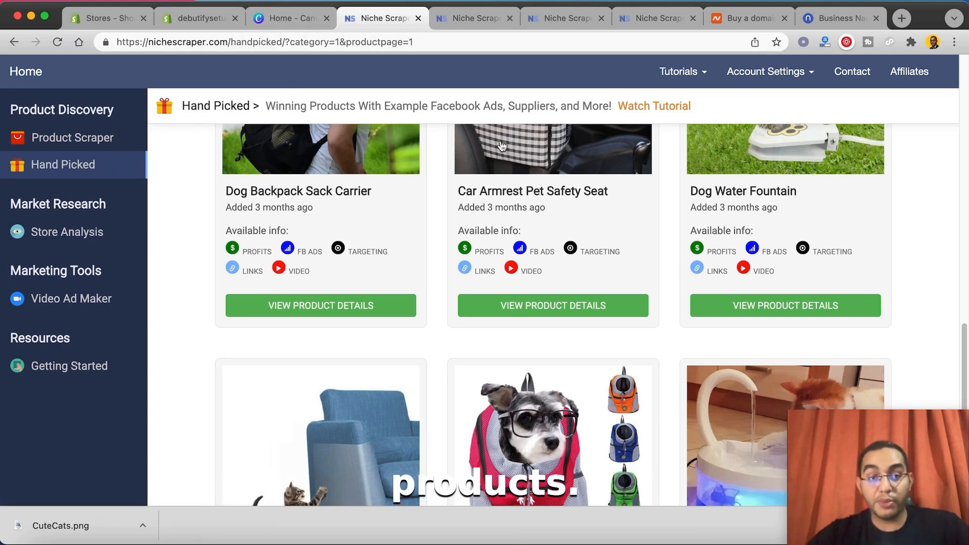
Step: Switch to the debutifysetup Shopify admin and check the imported items in the full product list
left_click(194, 23)
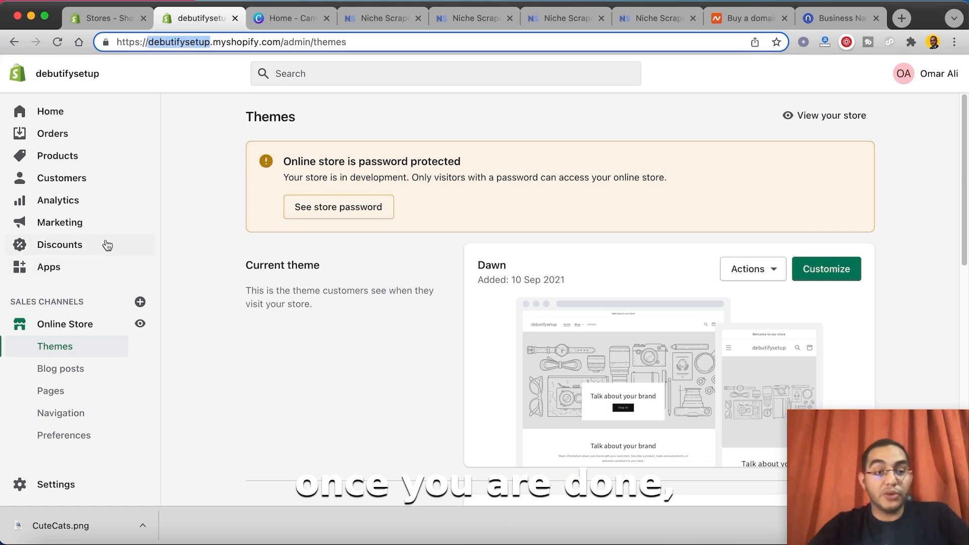
left_click(69, 156)
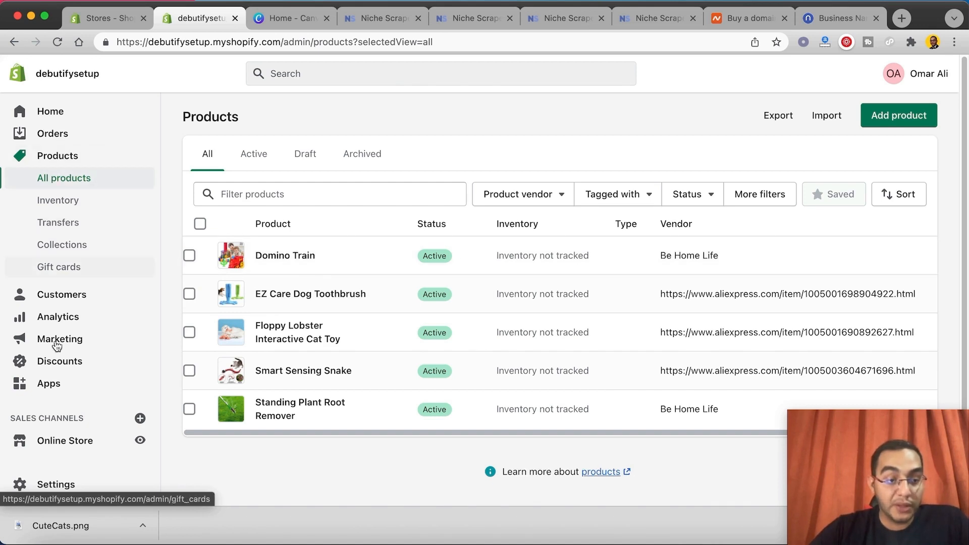
Step: Open the Debutify 4.6.0 theme from the store's theme library for customization
left_click(71, 441)
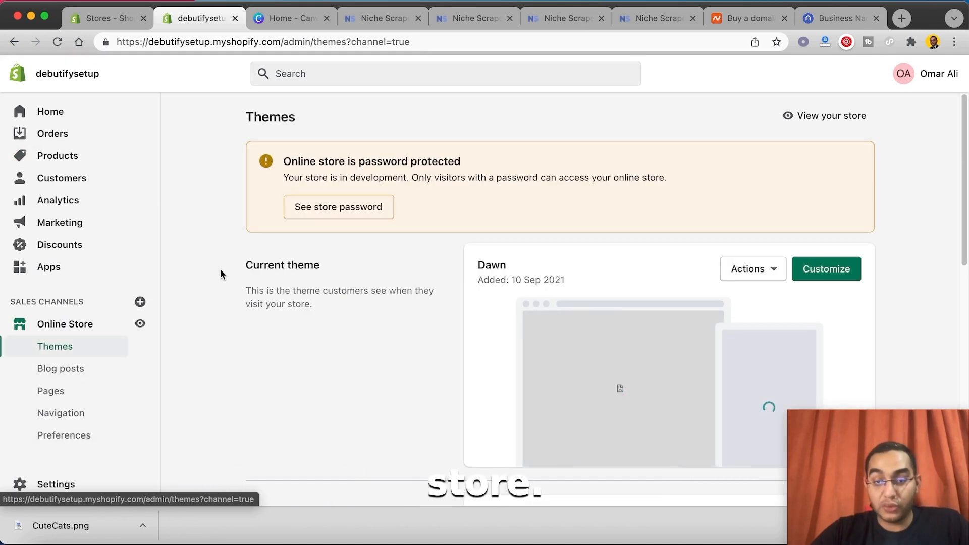
scroll(279, 298, "down", 6)
scroll(561, 254, "down", 2)
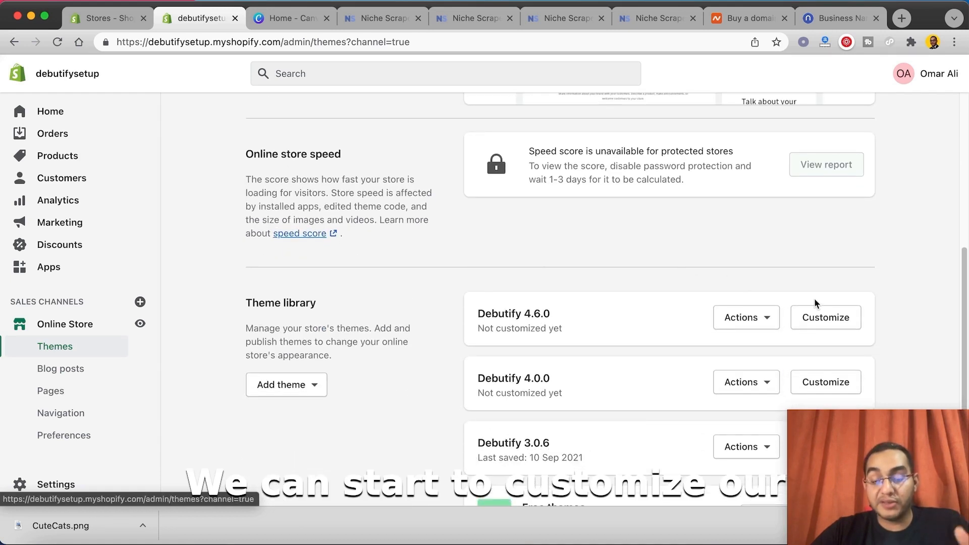
left_click(822, 319)
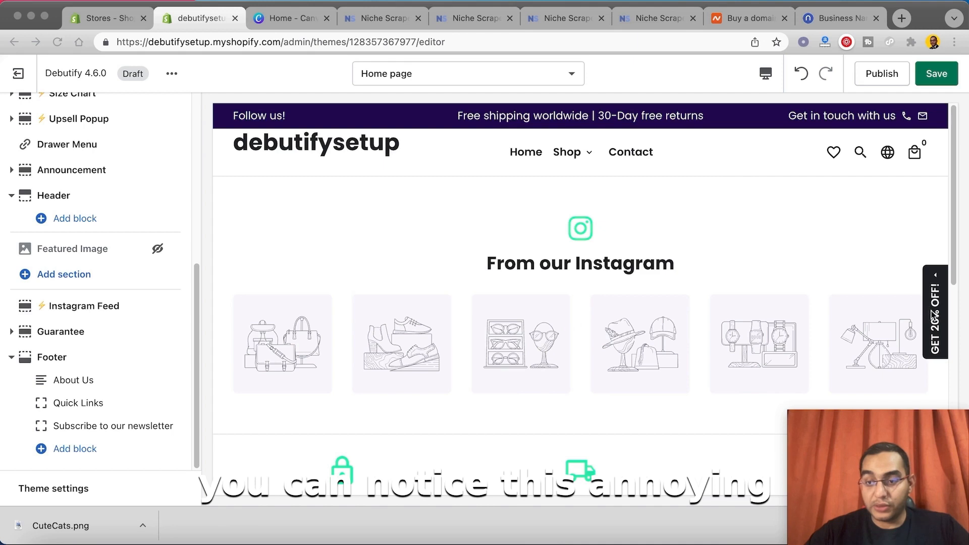
Step: Look through the home page section list for the paid Debutify add-ons in use
scroll(181, 343, "up", 5)
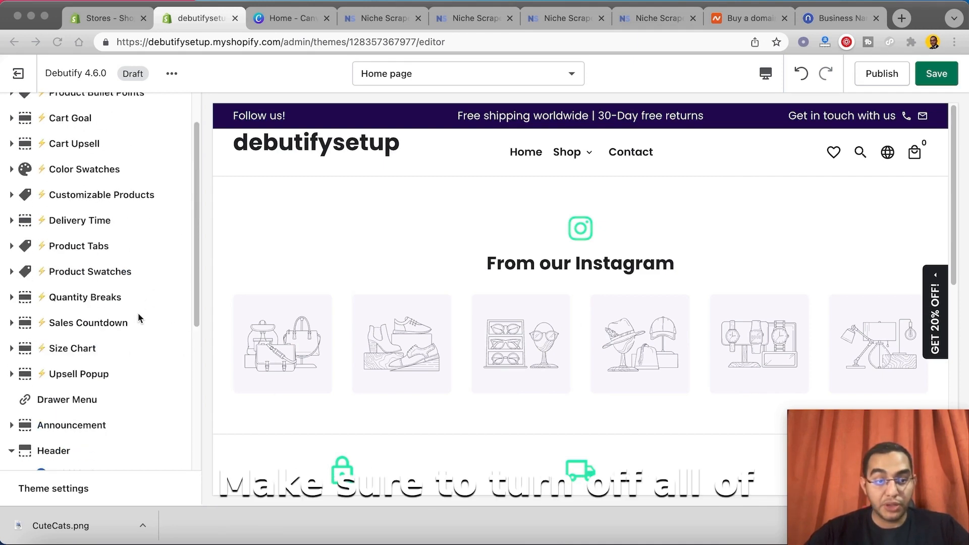
scroll(92, 276, "up", 1)
scroll(91, 275, "up", 2)
scroll(111, 292, "down", 6)
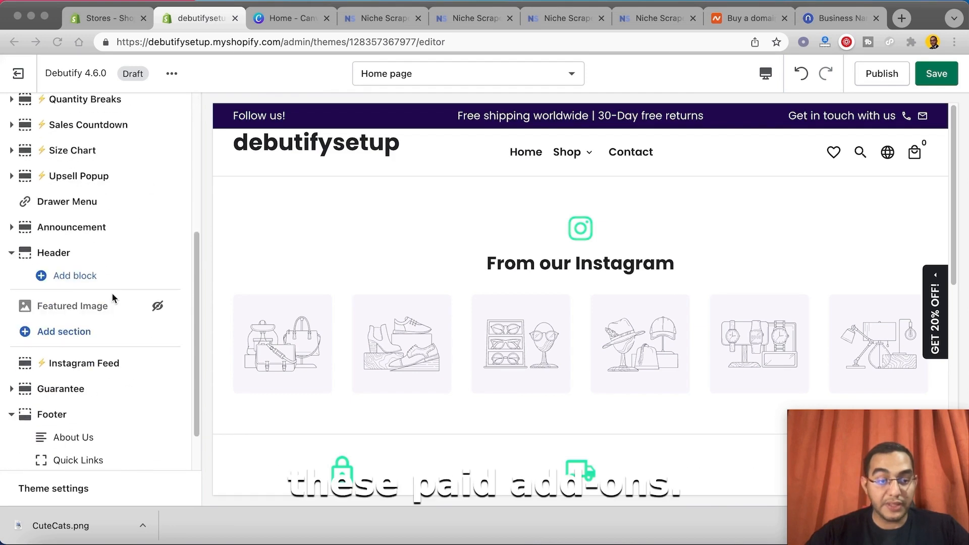
scroll(114, 383, "down", 1)
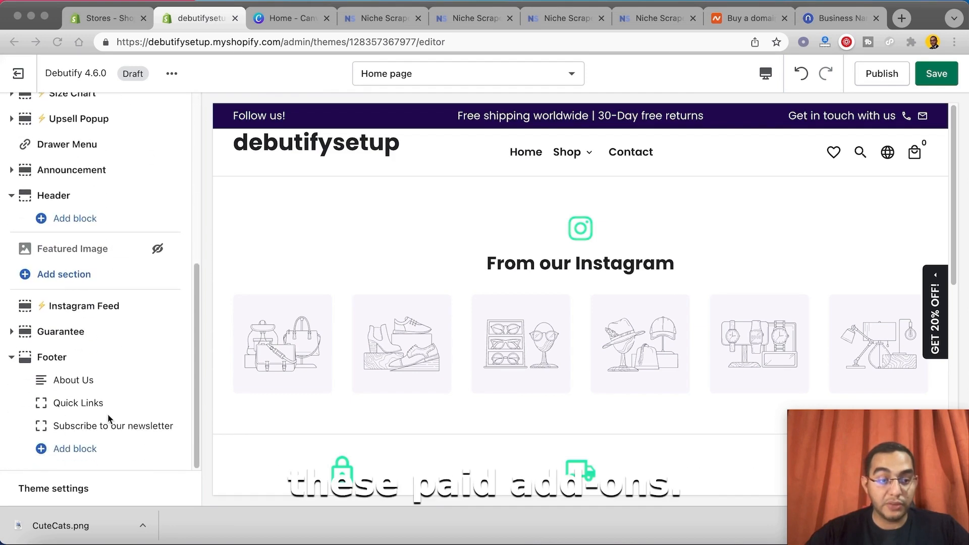
Step: Deactivate the floating bar of the Newsletter Pop-up add-on in the theme settings
left_click(50, 492)
scroll(59, 329, "down", 3)
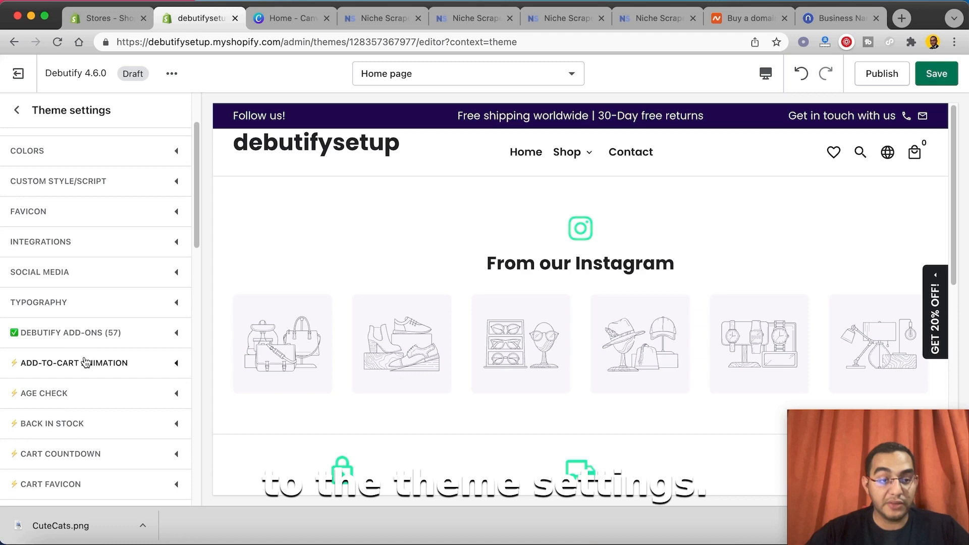
left_click(73, 330)
left_click(73, 331)
scroll(86, 371, "down", 5)
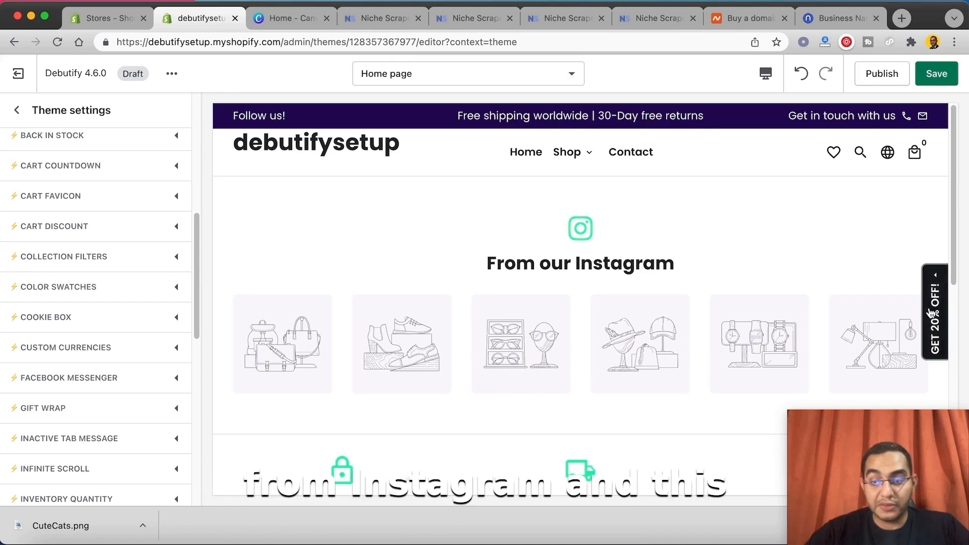
scroll(120, 349, "down", 6)
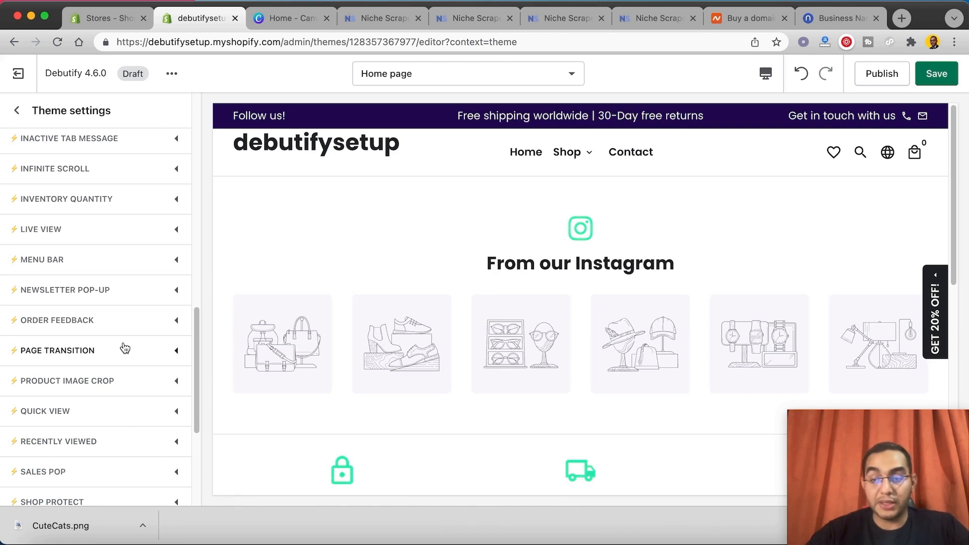
scroll(124, 348, "down", 4)
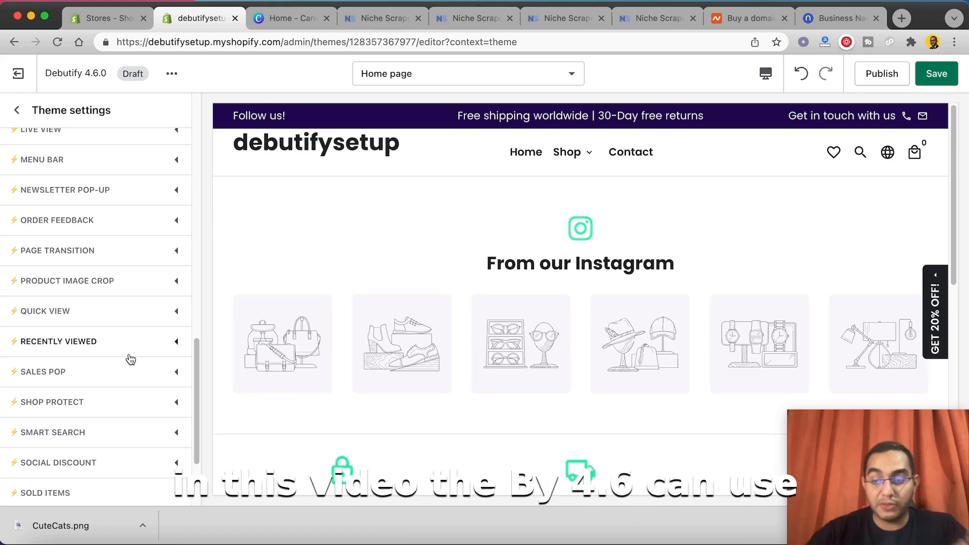
scroll(126, 365, "down", 5)
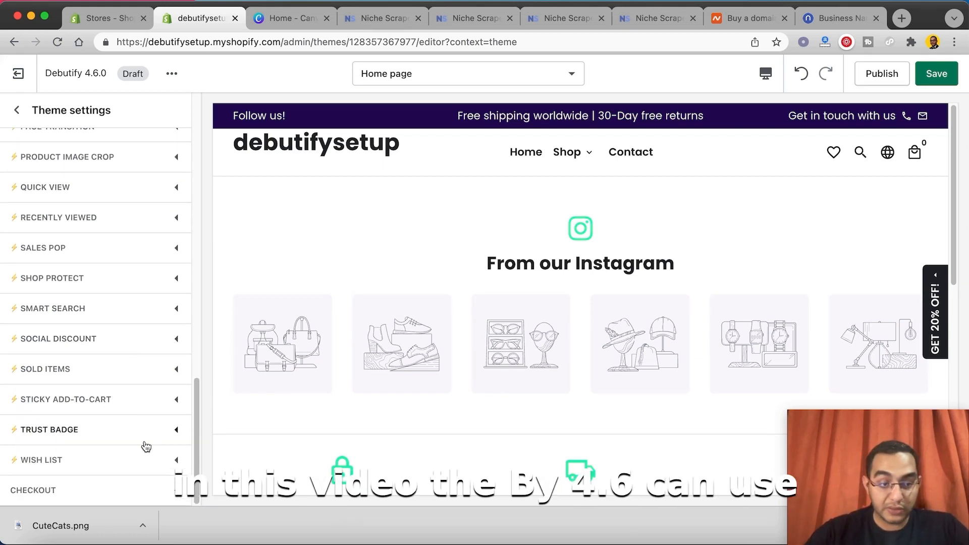
scroll(116, 353, "up", 6)
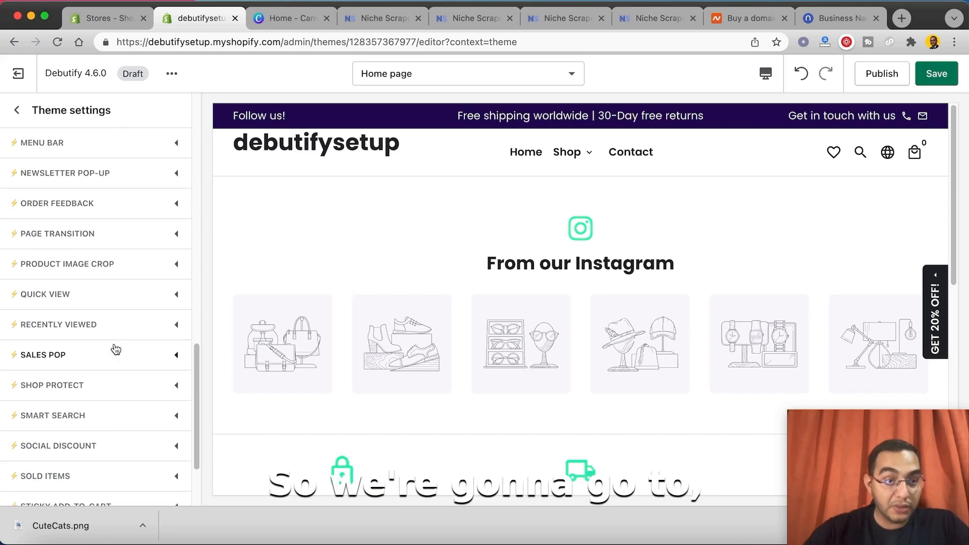
left_click(78, 221)
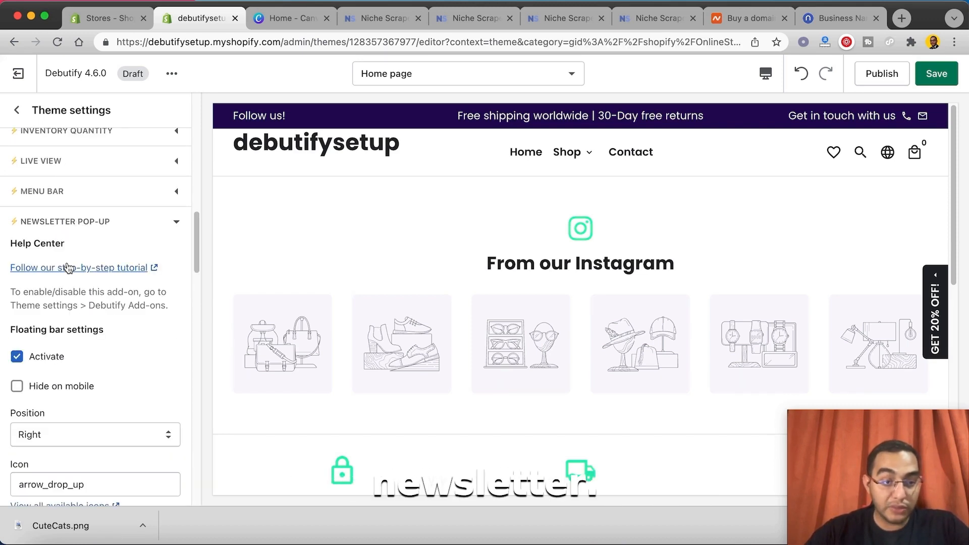
left_click(42, 362)
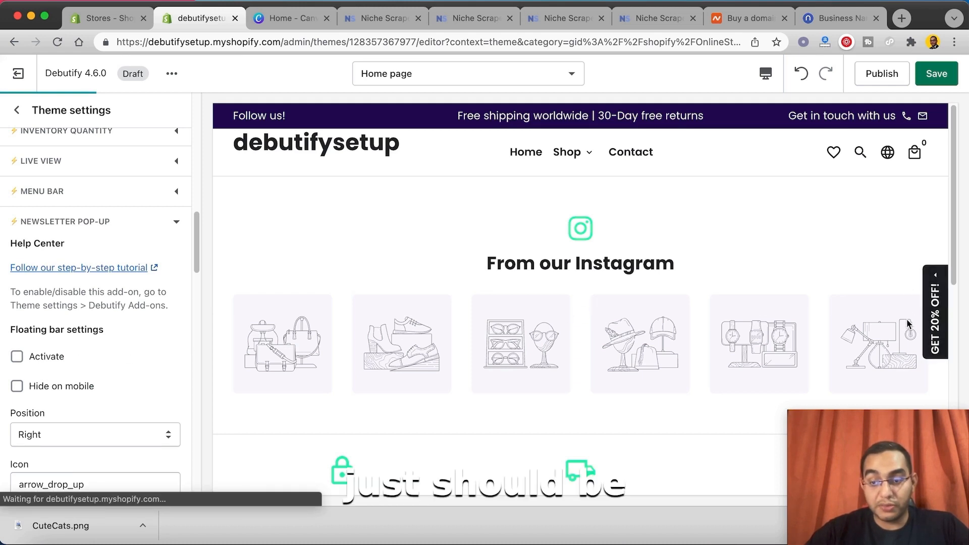
left_click(83, 225)
scroll(108, 295, "up", 6)
Step: Turn off the Instagram icon in the Instagram Feed section and disable the Instagram Feed add-on
left_click(17, 110)
left_click(76, 305)
scroll(101, 353, "down", 1)
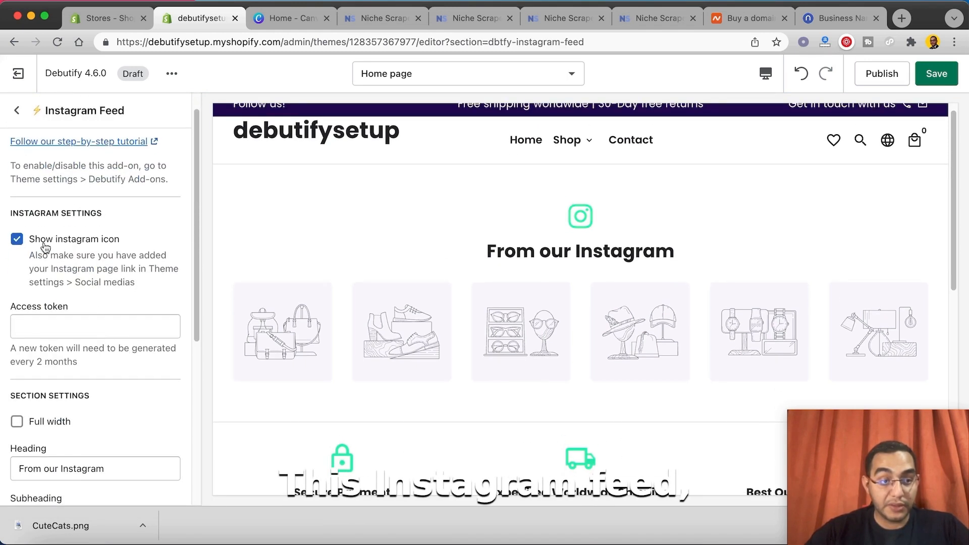
left_click(17, 239)
scroll(76, 333, "down", 6)
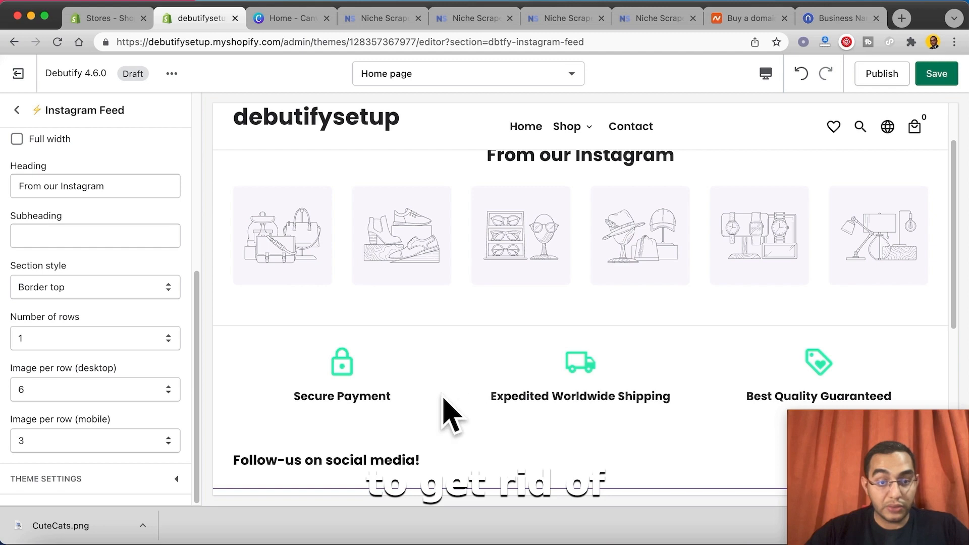
scroll(429, 414, "down", 5)
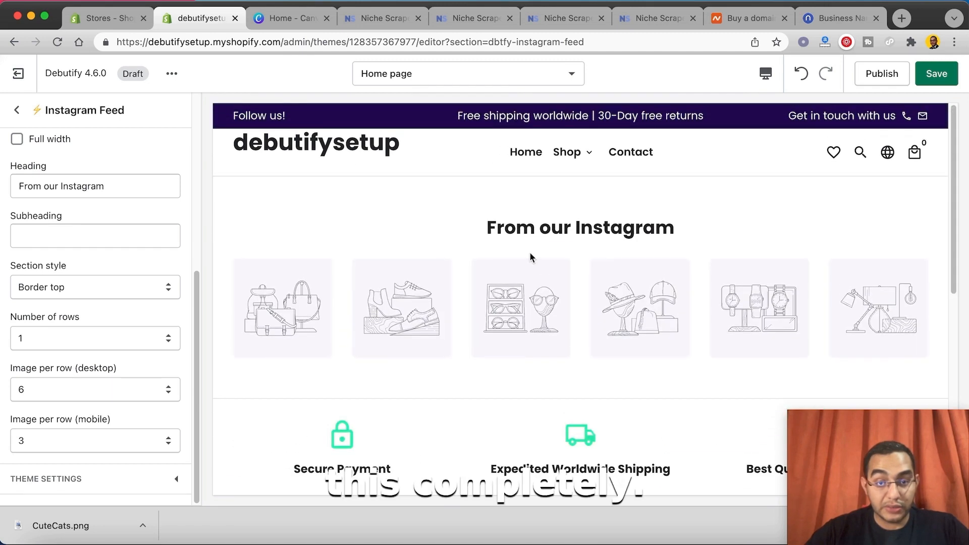
left_click(60, 479)
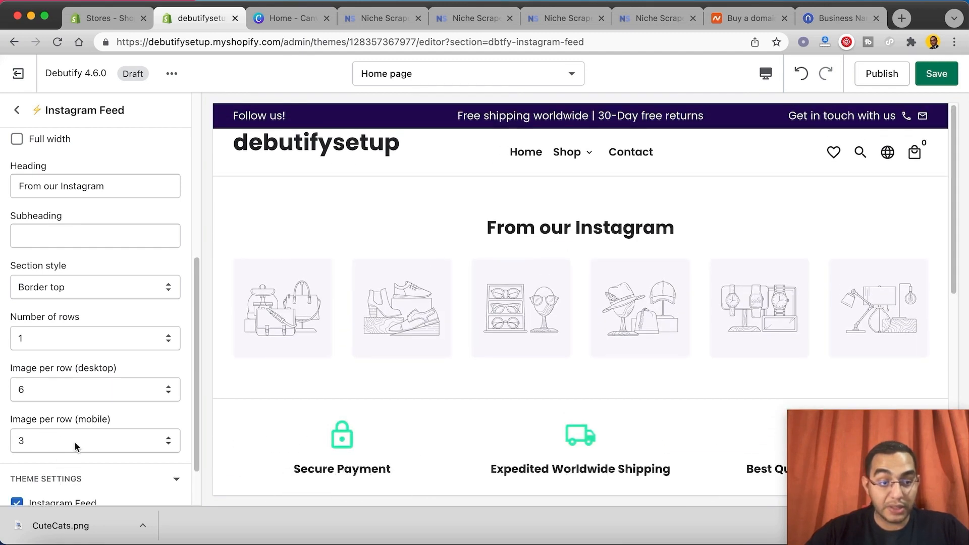
left_click(18, 447)
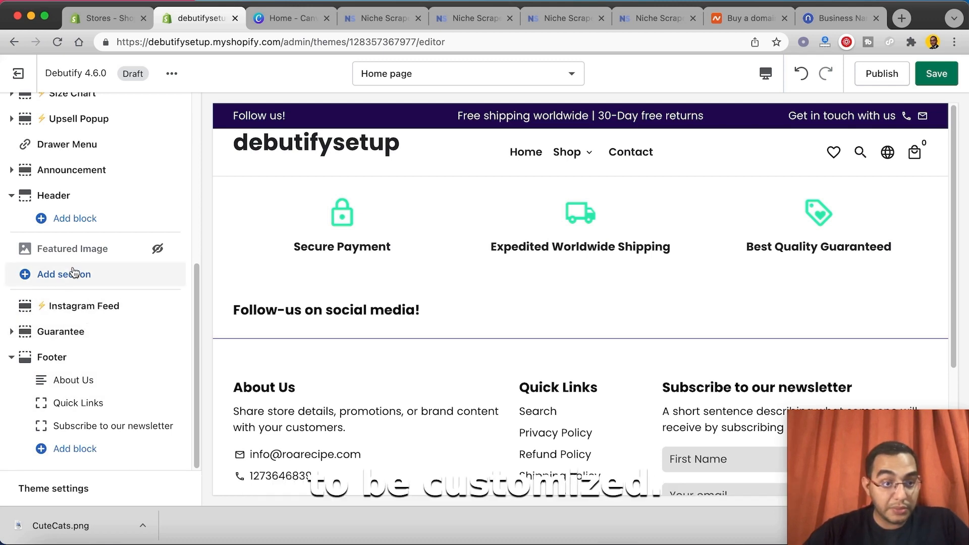
Step: Add CuteCats.png to the header as the default, inverted and mobile logo
left_click(49, 200)
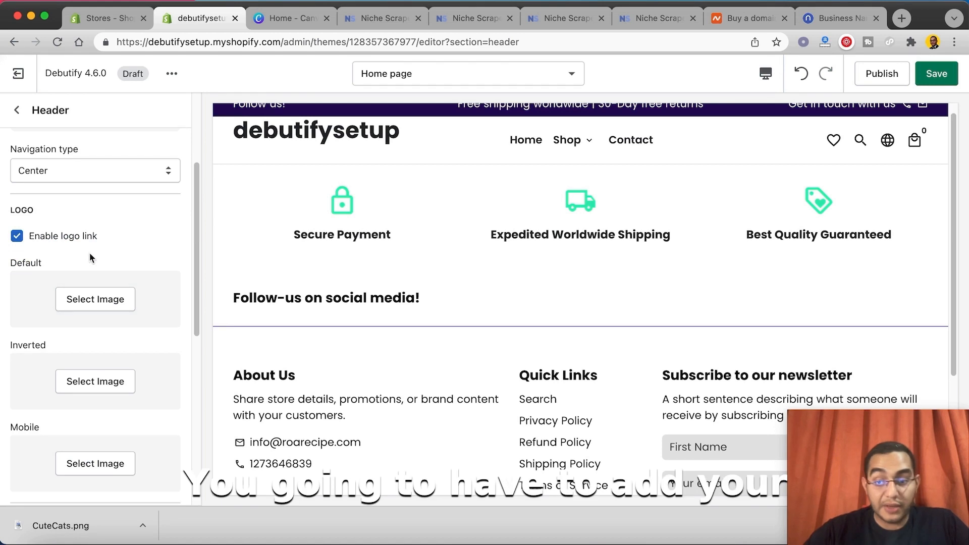
left_click_drag(96, 523, 91, 306)
scroll(131, 260, "down", 3)
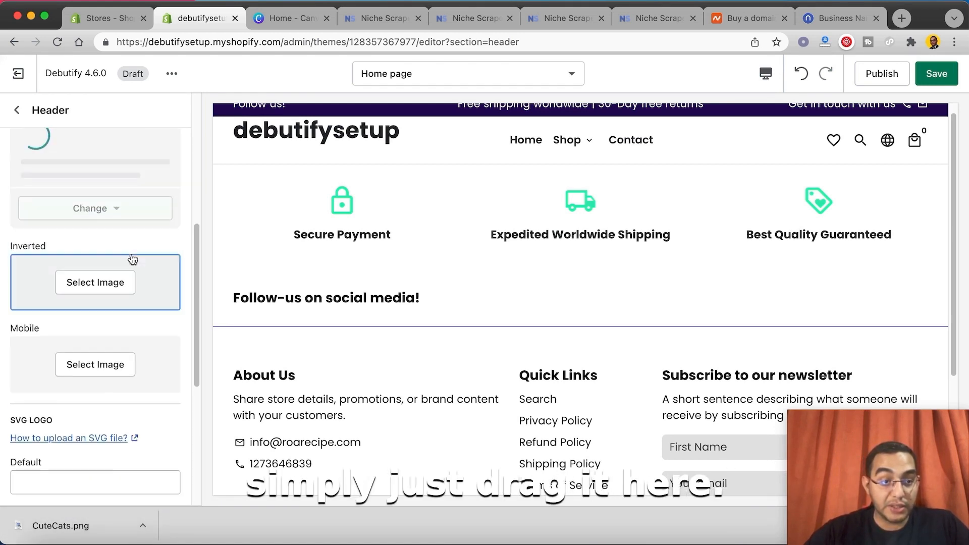
left_click_drag(76, 526, 72, 361)
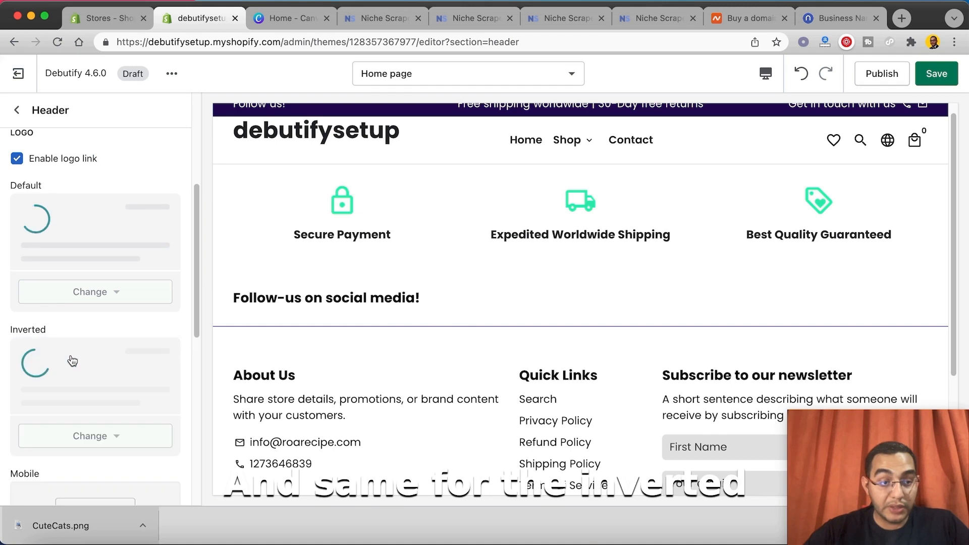
scroll(93, 330, "down", 1)
scroll(104, 417, "down", 5)
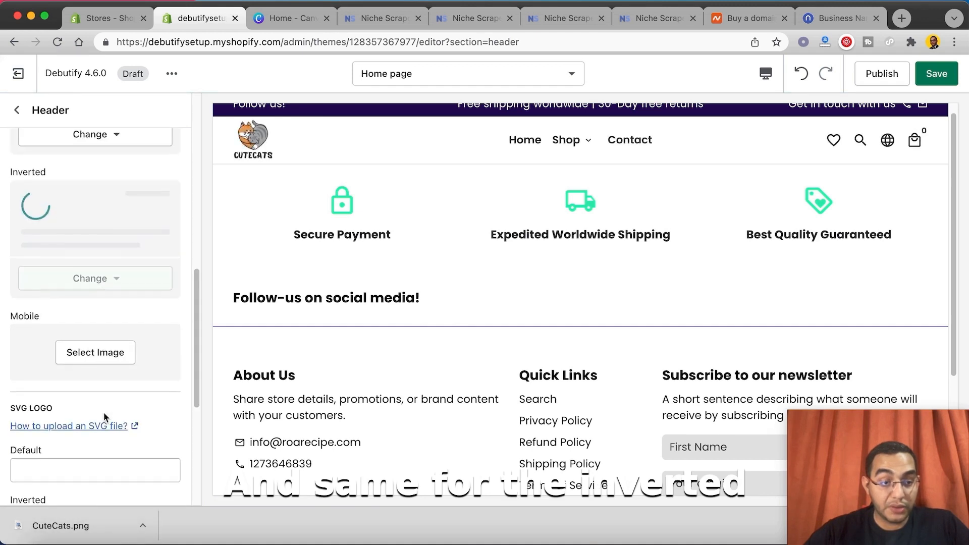
left_click_drag(87, 520, 79, 343)
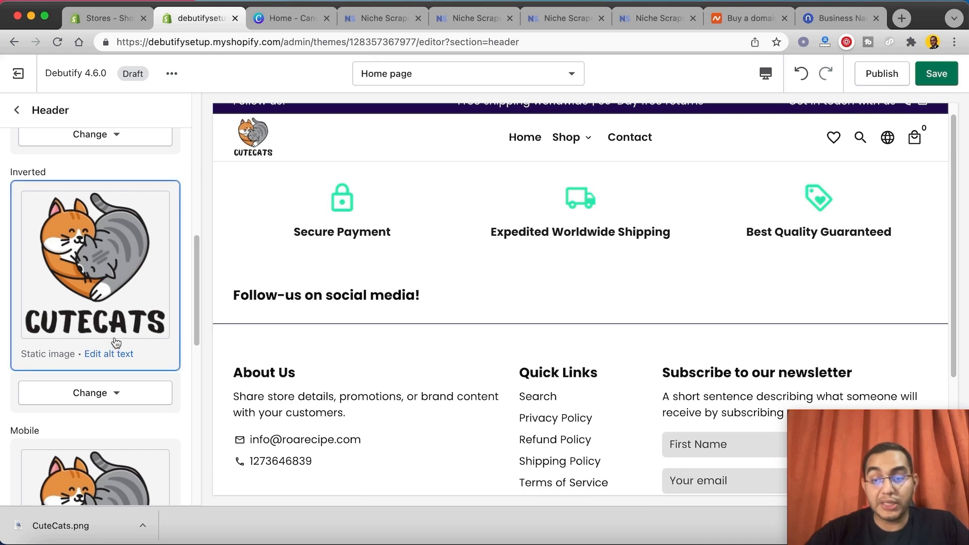
Step: Set the header logo width to 200 px on desktop and 100 px on mobile
scroll(118, 332, "down", 10)
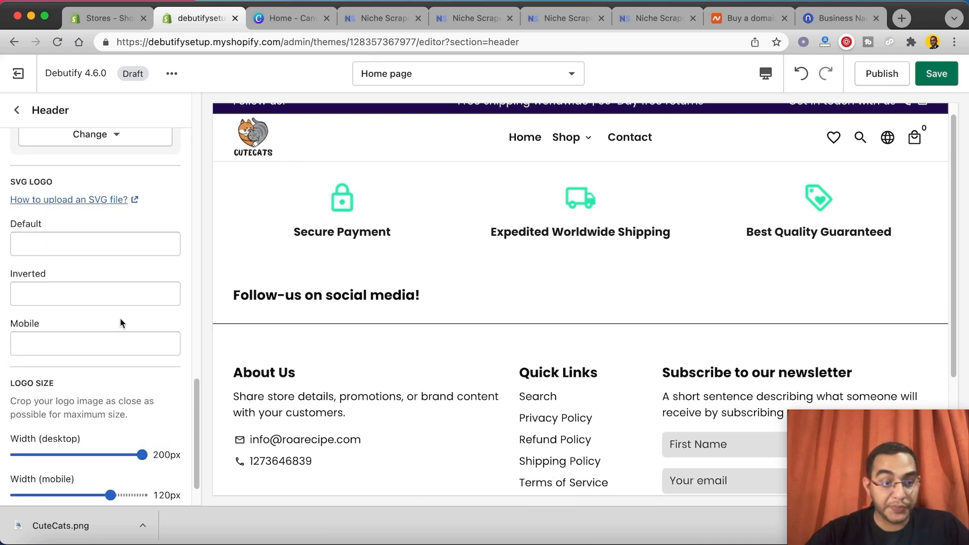
left_click_drag(142, 405, 180, 401)
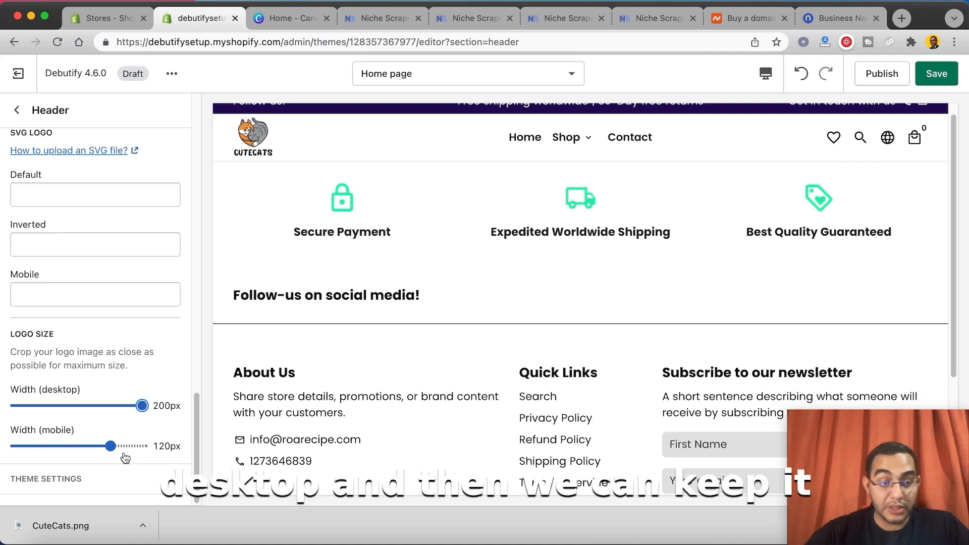
left_click_drag(112, 446, 92, 446)
Step: Preview the home page in the mobile view and return to the desktop view
left_click(765, 74)
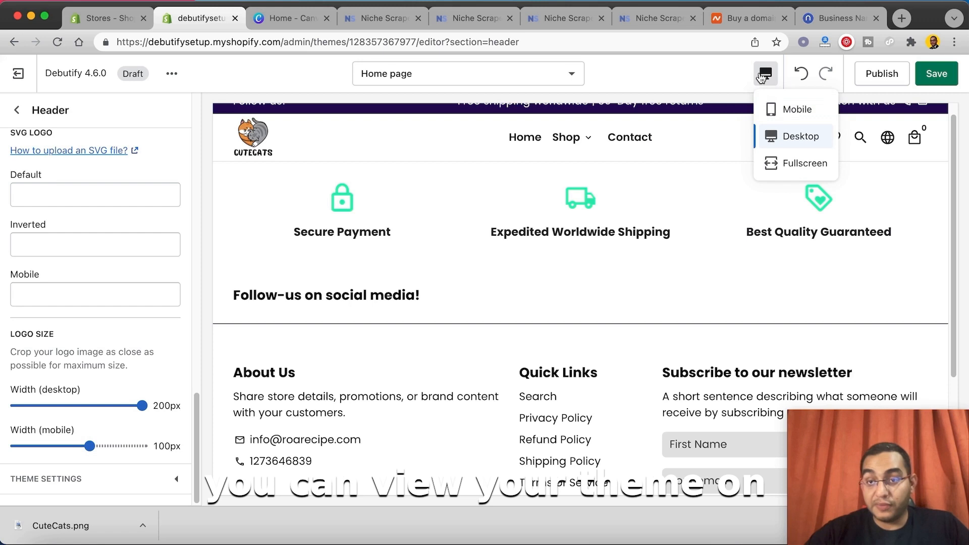
left_click(772, 116)
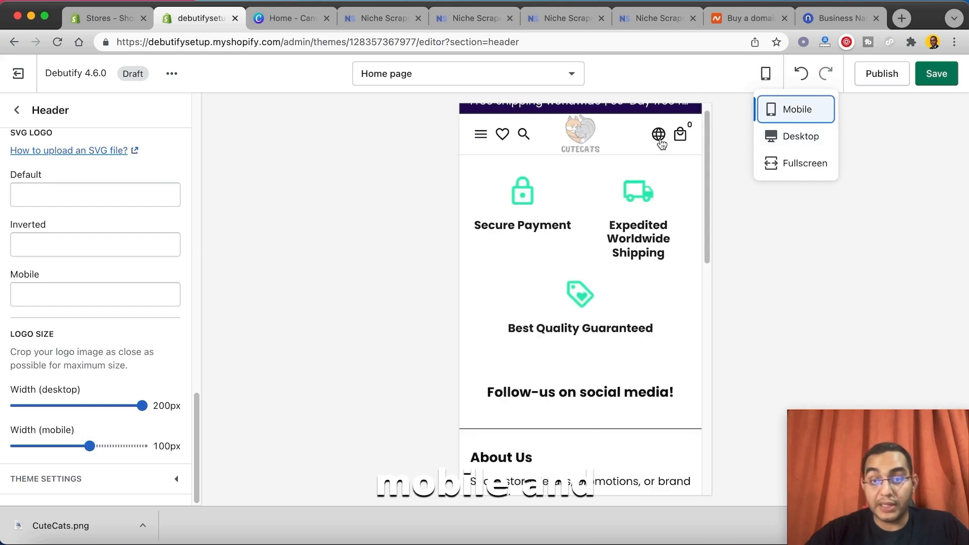
scroll(612, 185, "down", 4)
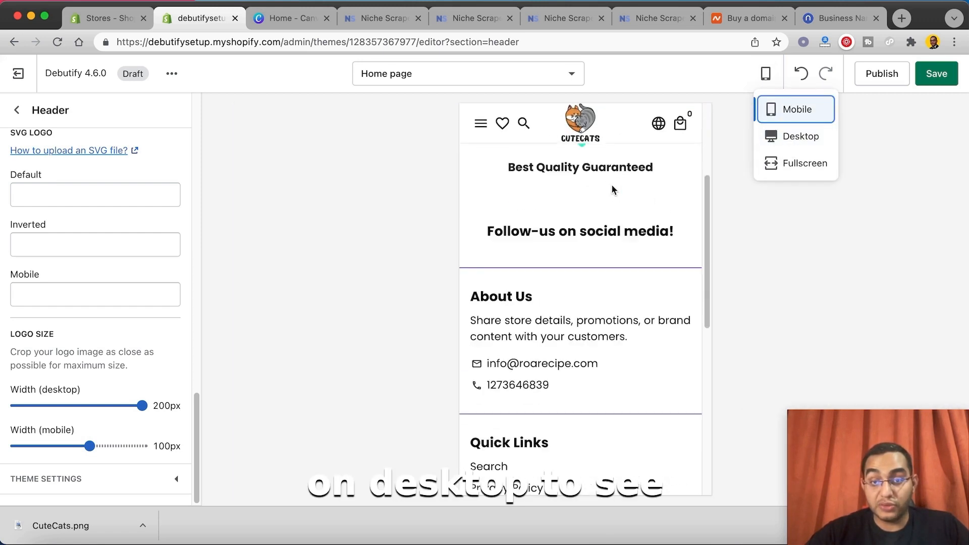
scroll(611, 185, "up", 4)
scroll(607, 225, "down", 3)
scroll(606, 219, "down", 1)
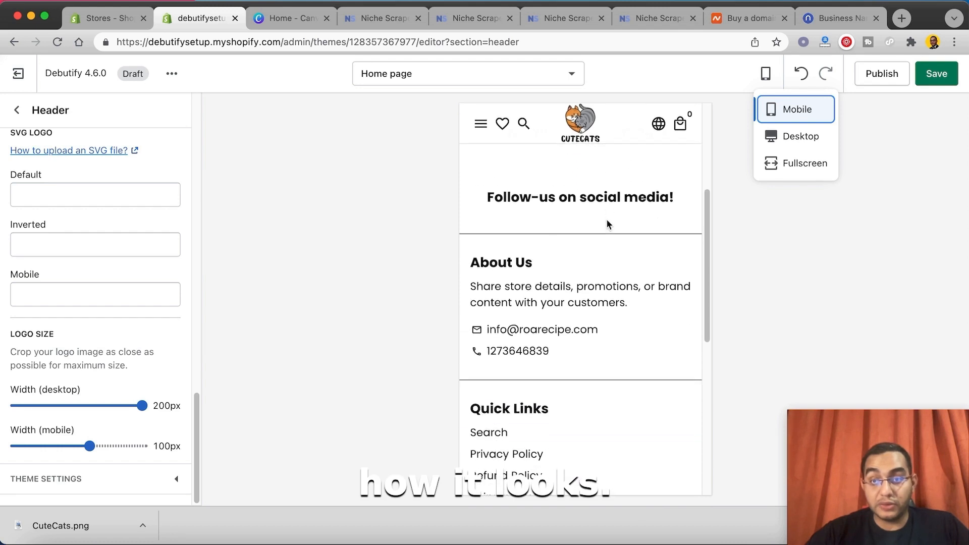
scroll(604, 209, "up", 5)
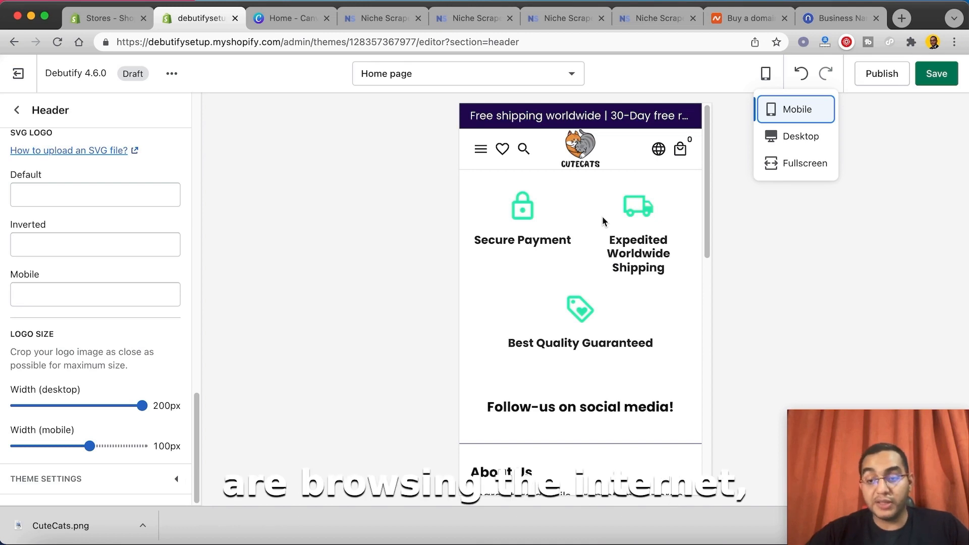
left_click(788, 135)
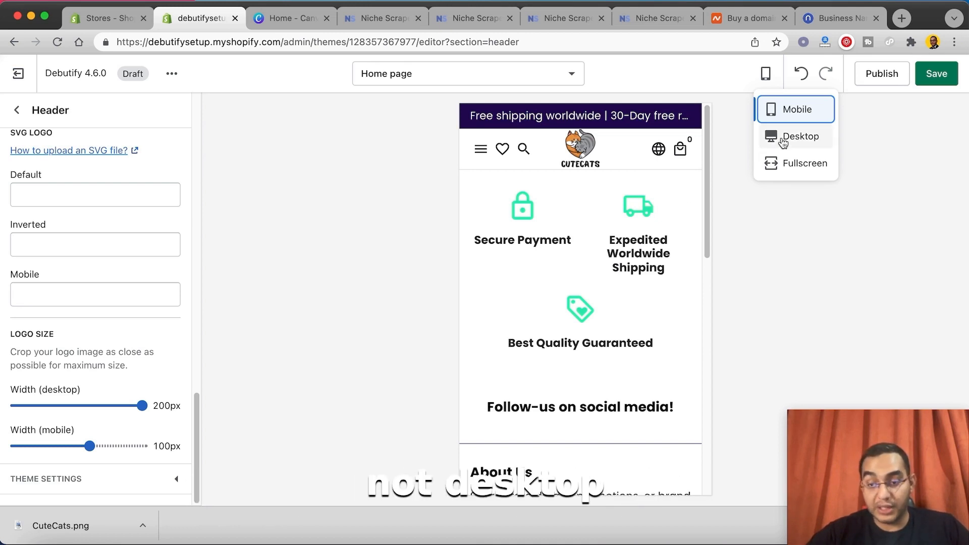
Step: Add a Slideshow section with one slide to the home page and open the slide's settings
left_click(17, 110)
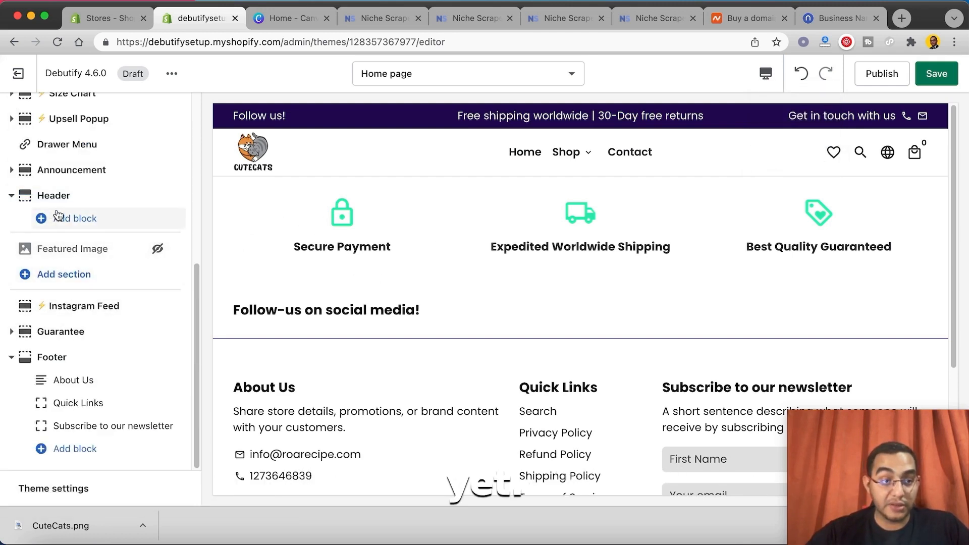
left_click(61, 283)
scroll(151, 364, "down", 5)
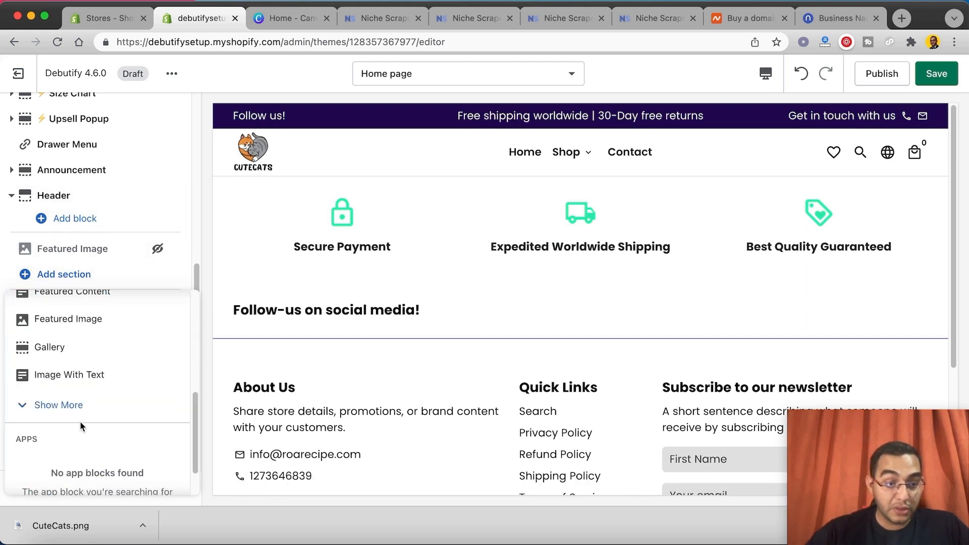
left_click(72, 410)
scroll(124, 353, "down", 1)
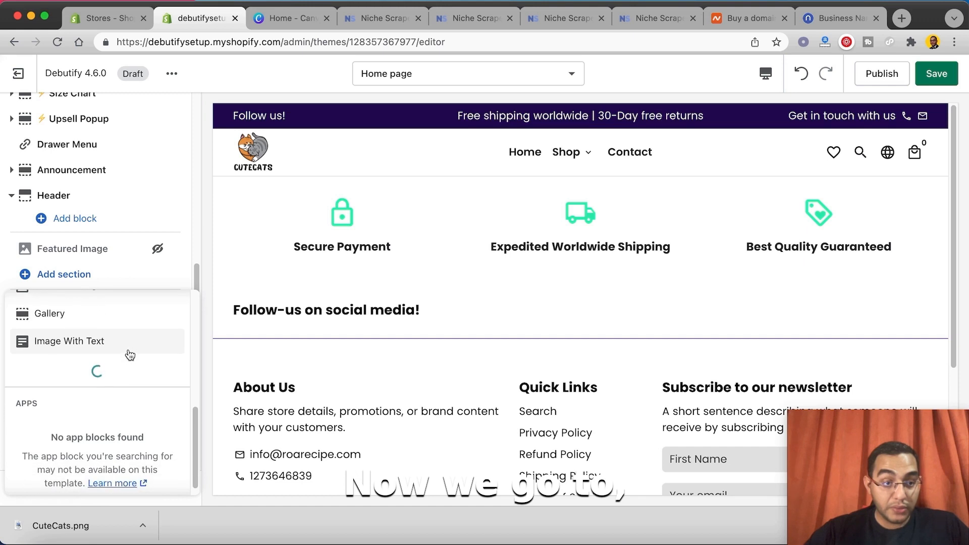
scroll(135, 373, "down", 1)
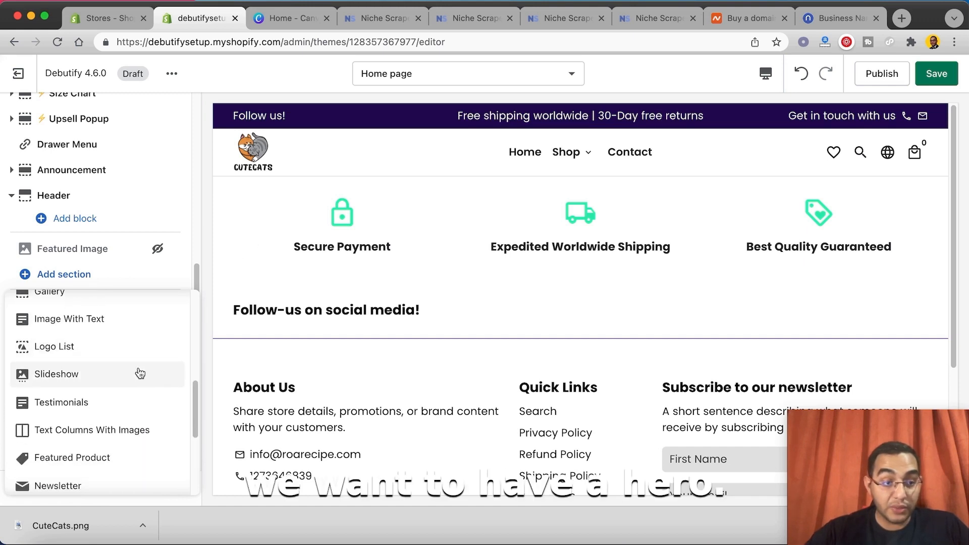
left_click(100, 373)
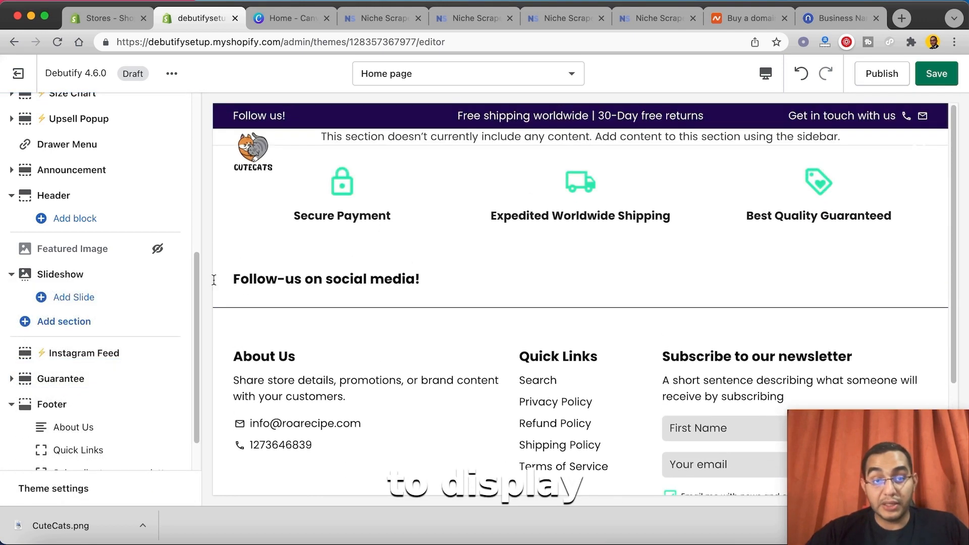
left_click(86, 298)
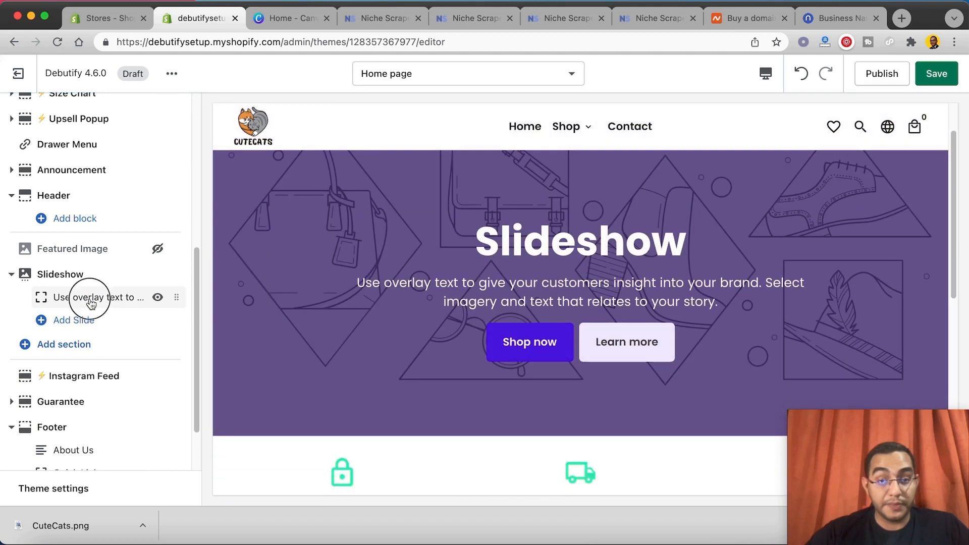
left_click(90, 299)
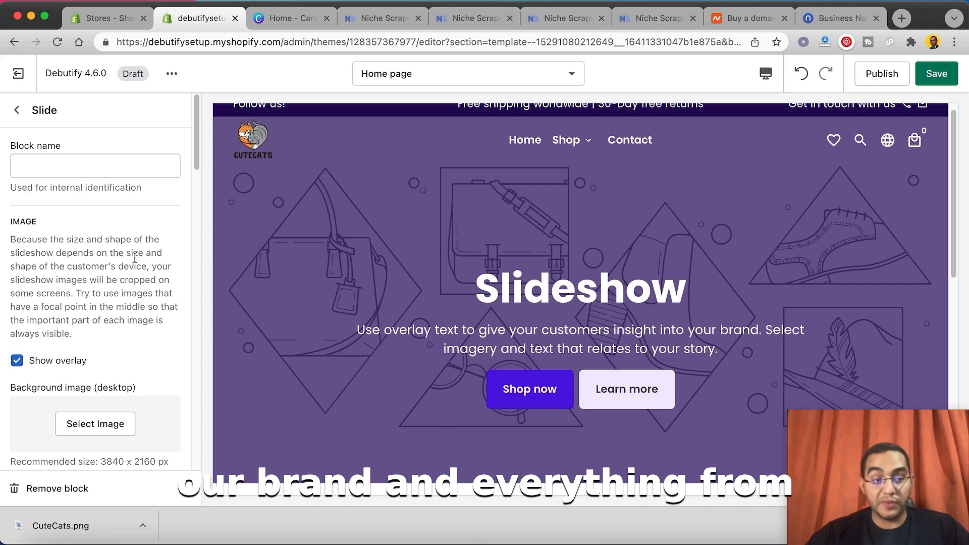
Step: Turn off the slide's overlay and choose the library photo of the dog on a teal sofa as its desktop background
scroll(101, 313, "down", 1)
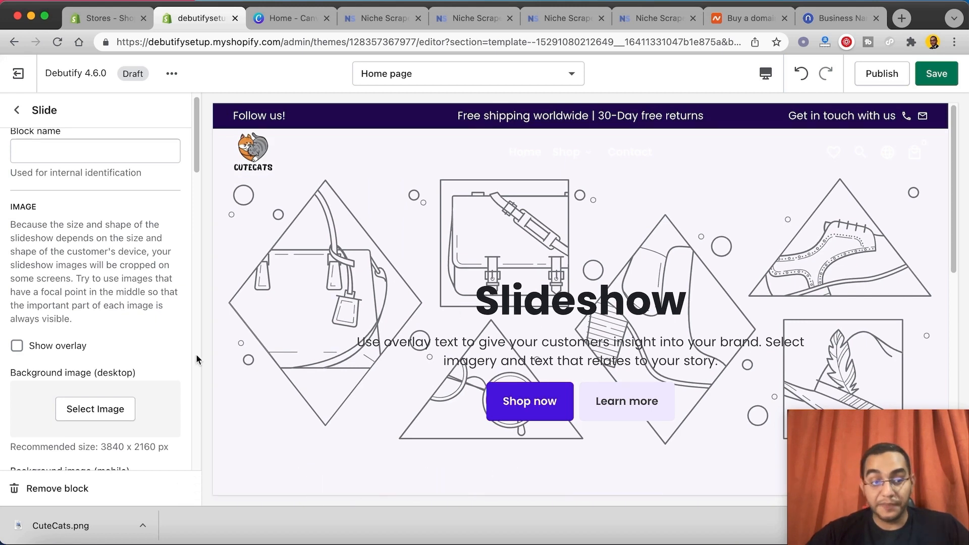
scroll(96, 383, "down", 1)
left_click(95, 385)
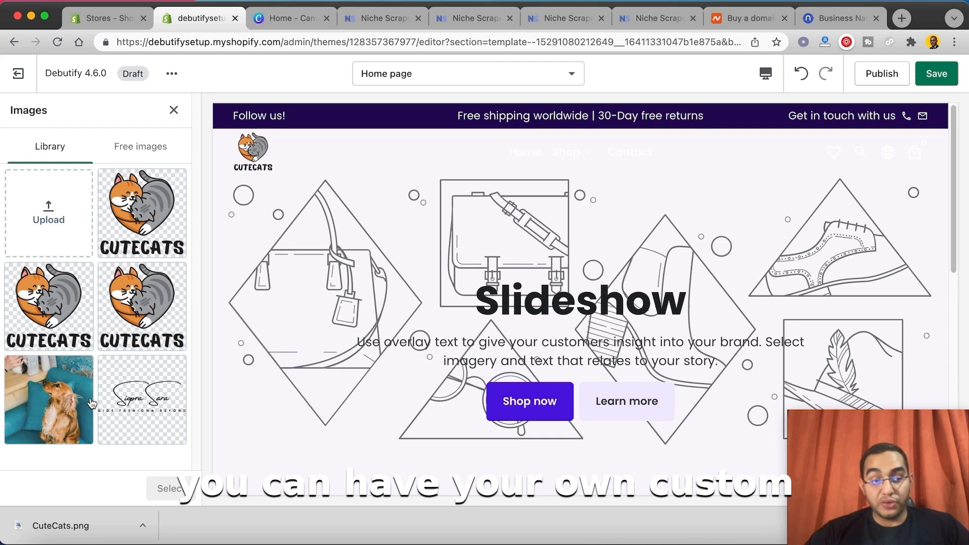
left_click(64, 389)
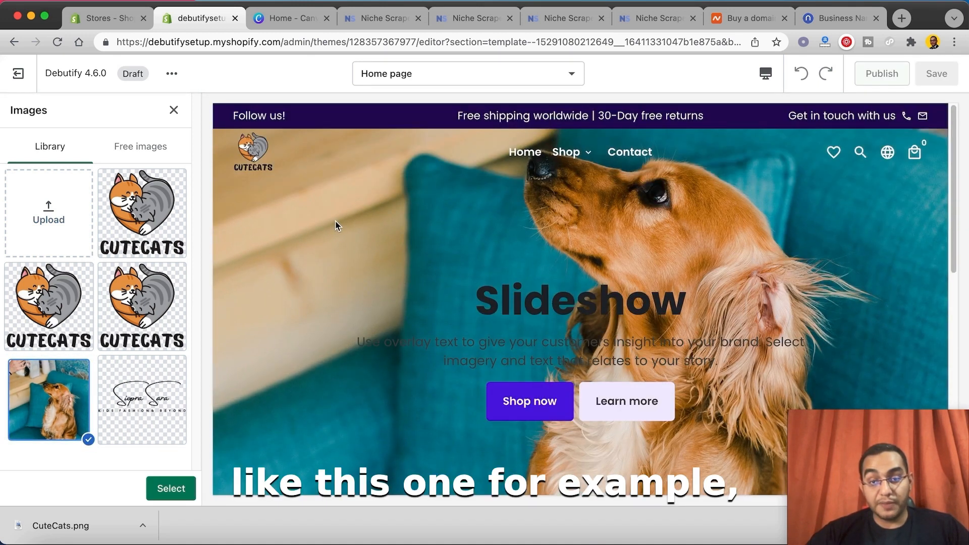
Step: Search the free images for "pets" and pick the photo of the dog on the teal sofa for the slide's desktop background
left_click(130, 151)
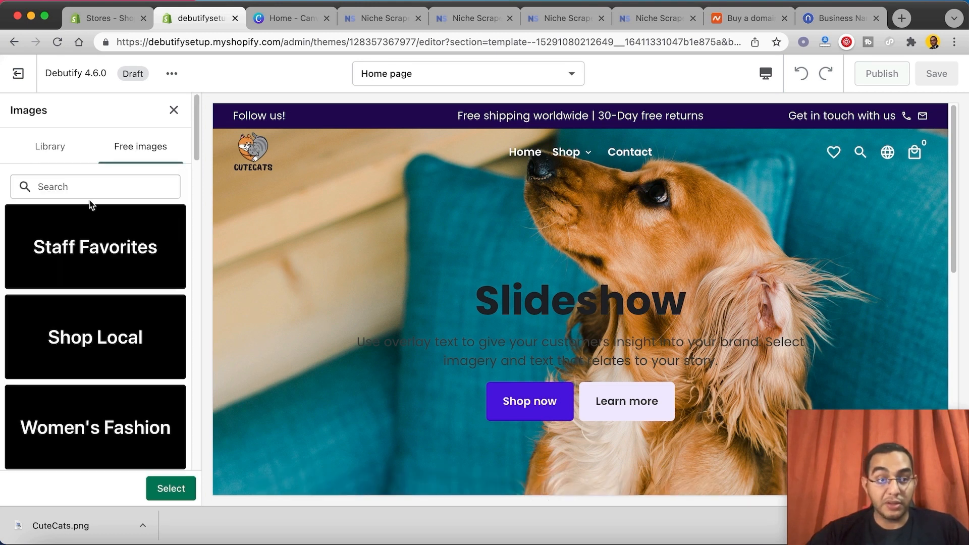
left_click(107, 183)
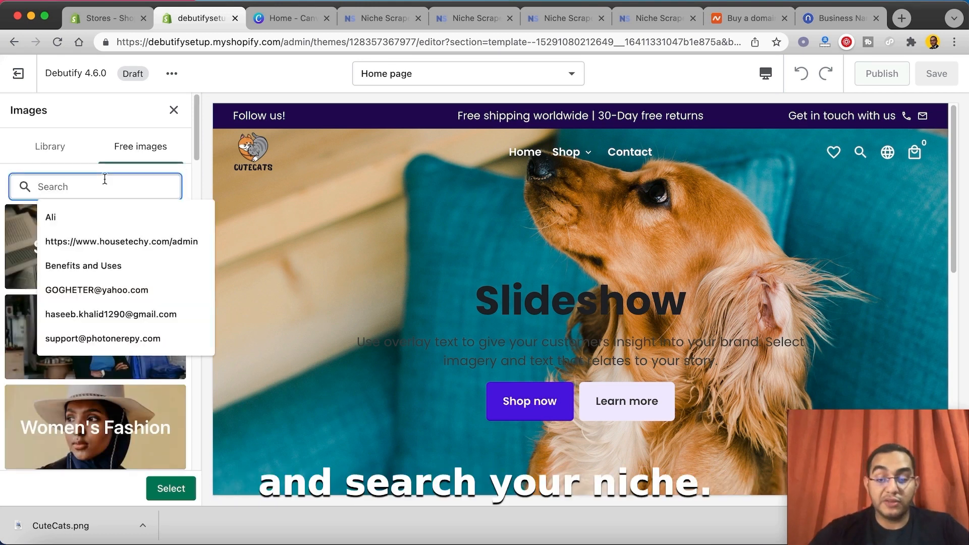
type("pets")
scroll(153, 403, "down", 2)
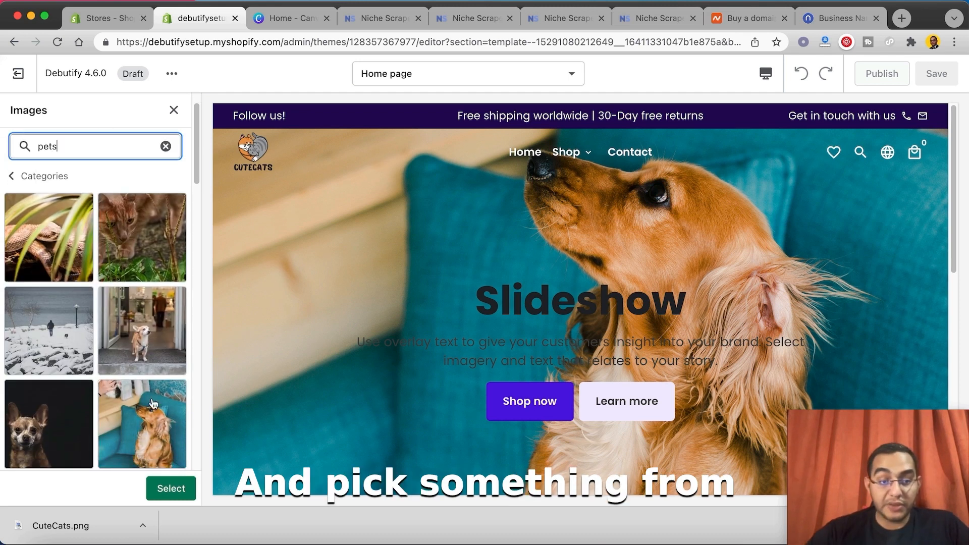
double_click(152, 418)
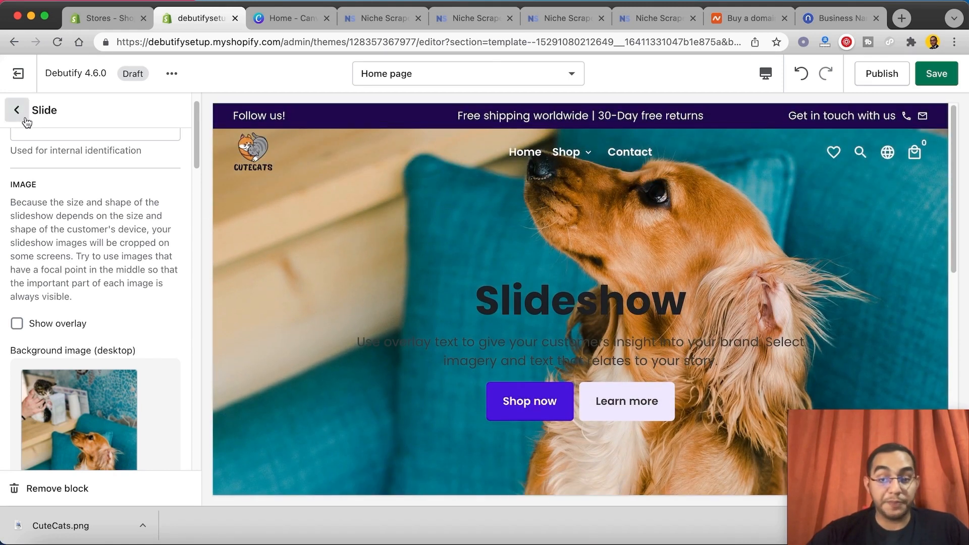
Step: Reopen the existing slide's settings from the Slideshow section and change its heading to "Cute Cats"
left_click(22, 115)
scroll(113, 363, "down", 3)
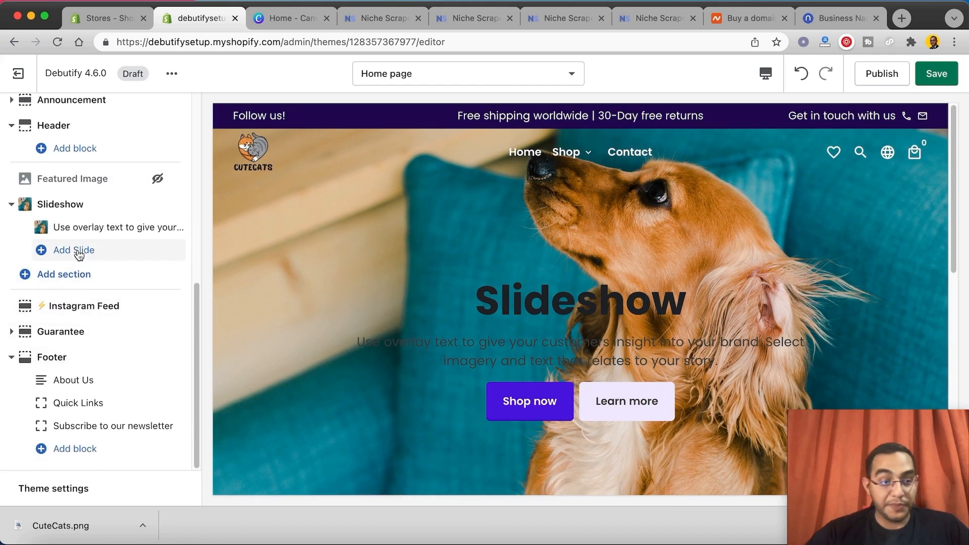
left_click(74, 250)
scroll(88, 265, "down", 15)
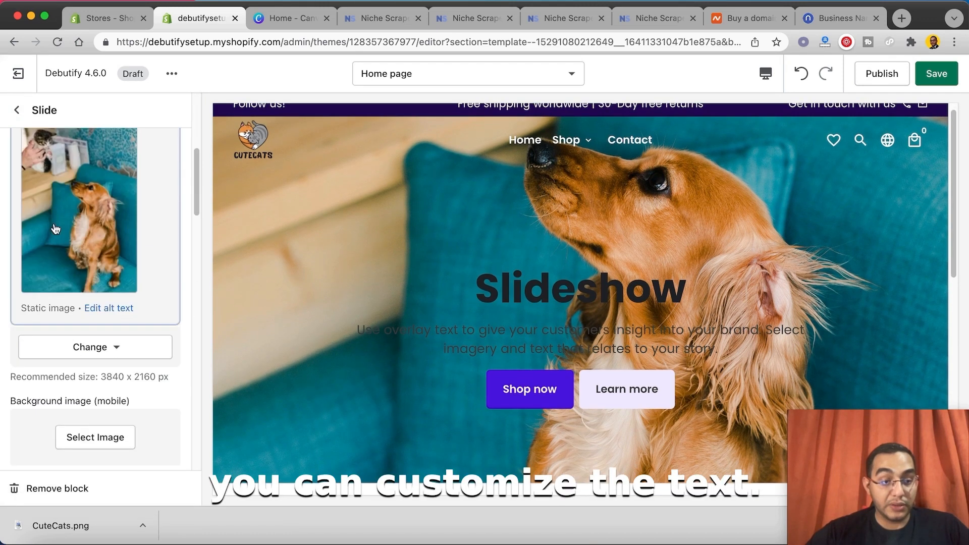
scroll(92, 268, "down", 5)
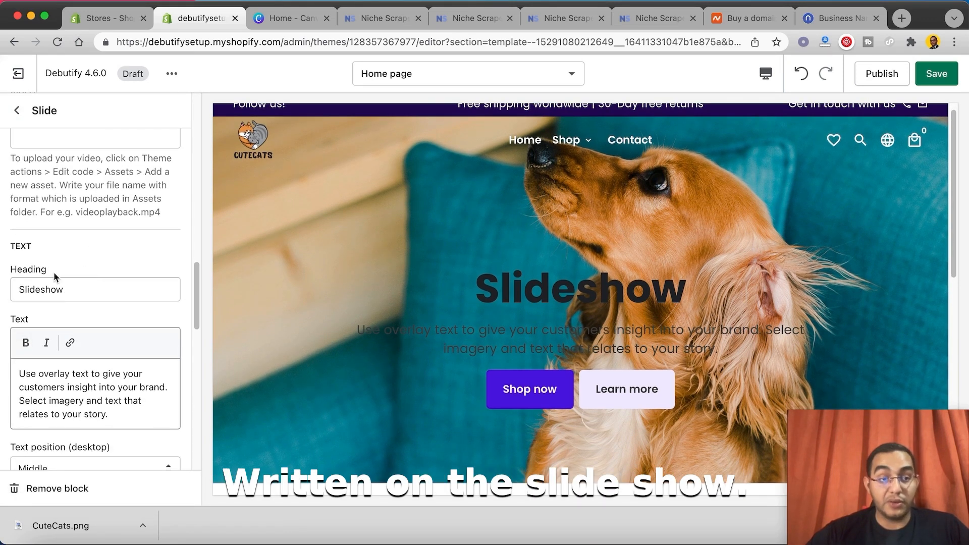
left_click_drag(83, 198, 2, 191)
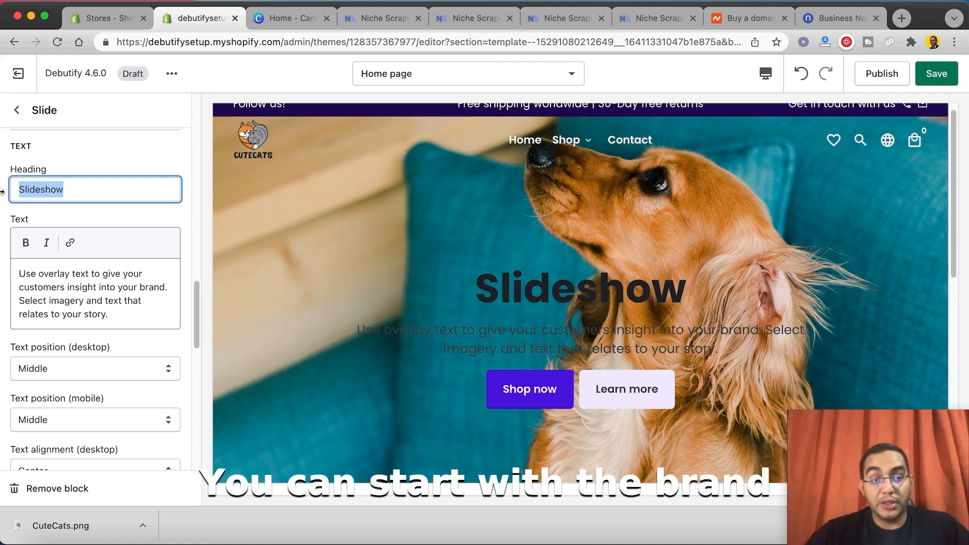
type("Cut")
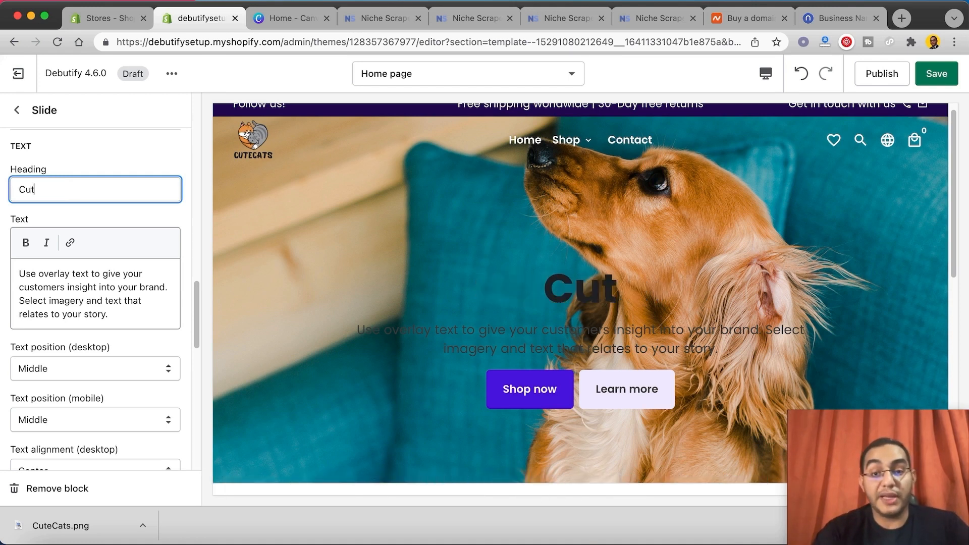
type("e Cats")
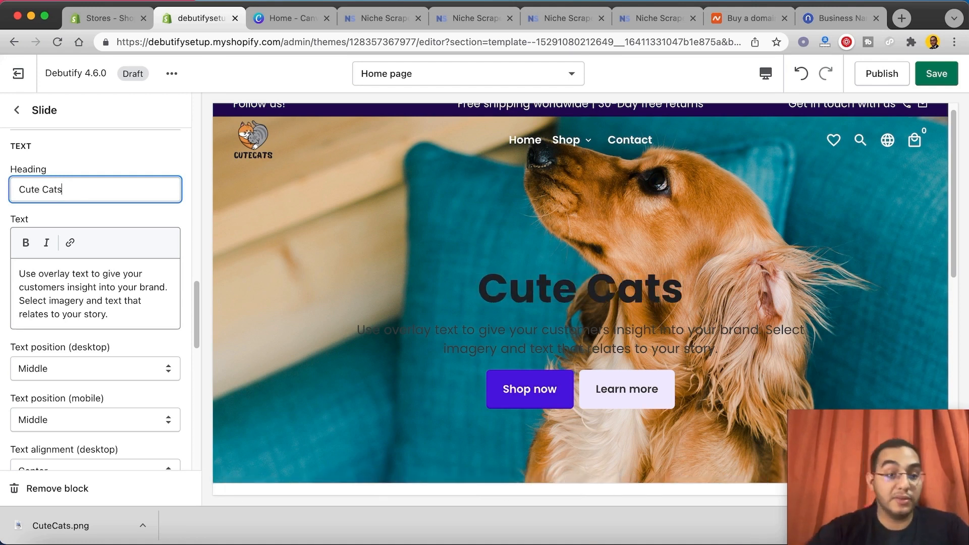
Step: Replace the slide's text below the heading with "By Pets Owner For Pets Owners"
left_click_drag(112, 314, 7, 270)
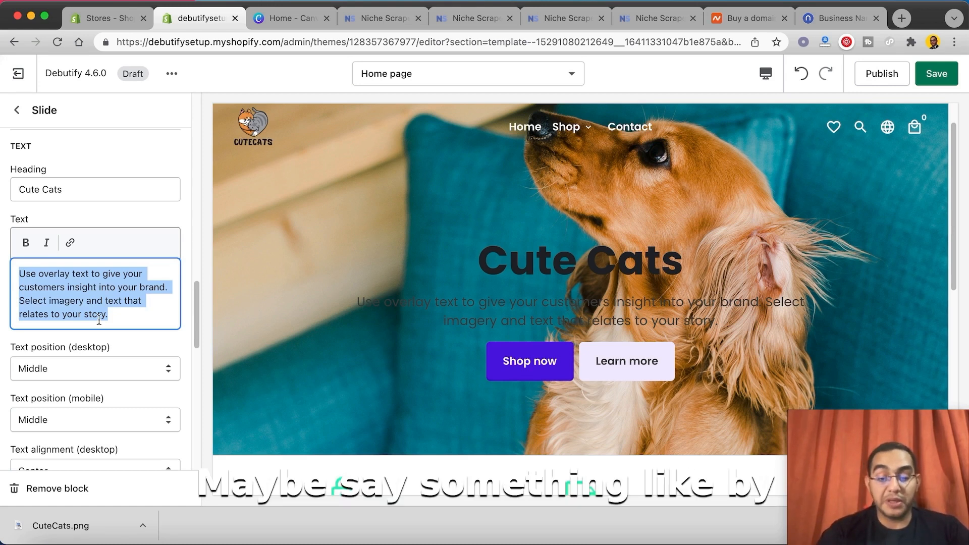
type("Pe")
key("BackSpace")
key("BackSpace")
type("By Pets O")
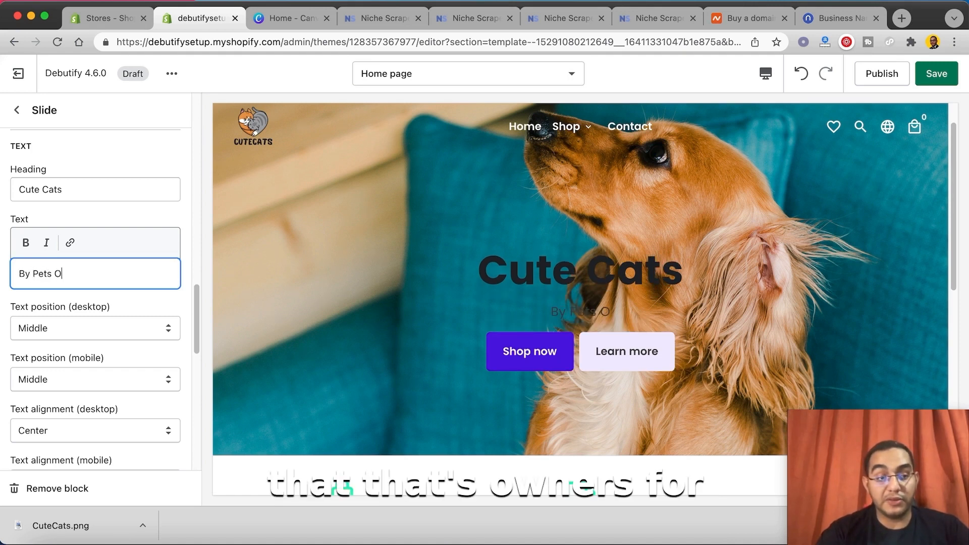
type("wner For Pet")
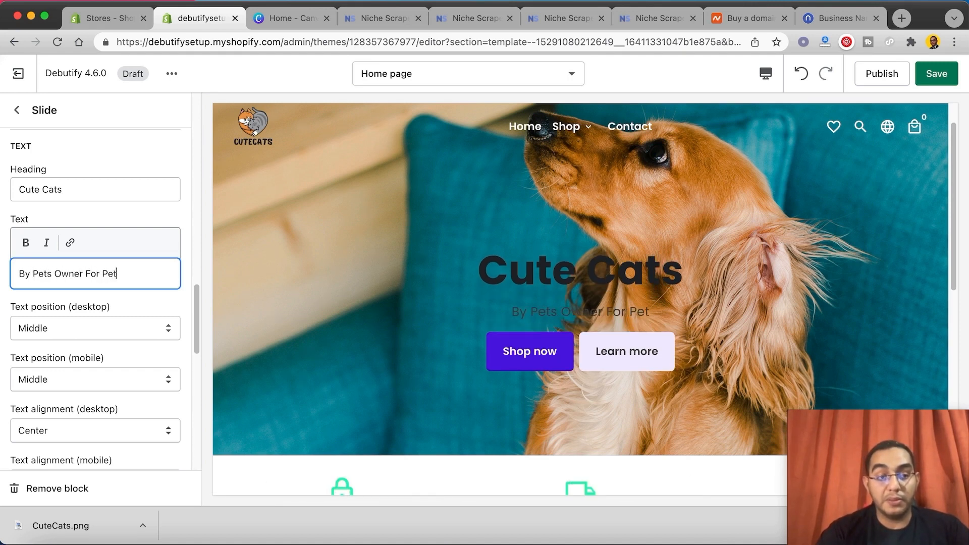
type("s Owners")
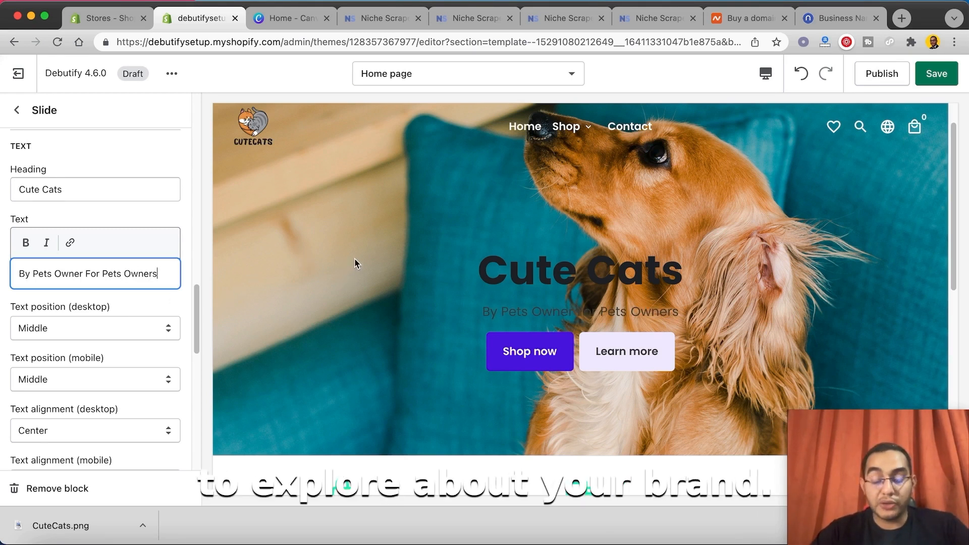
Step: Remove the slide's "Learn more" button by clearing its label and its All Products link
scroll(353, 262, "down", 1)
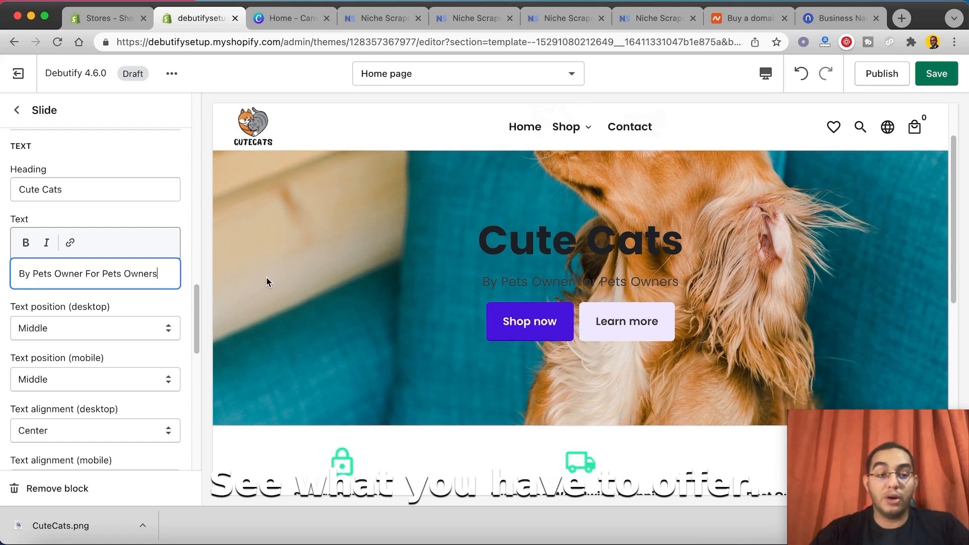
scroll(53, 176, "down", 5)
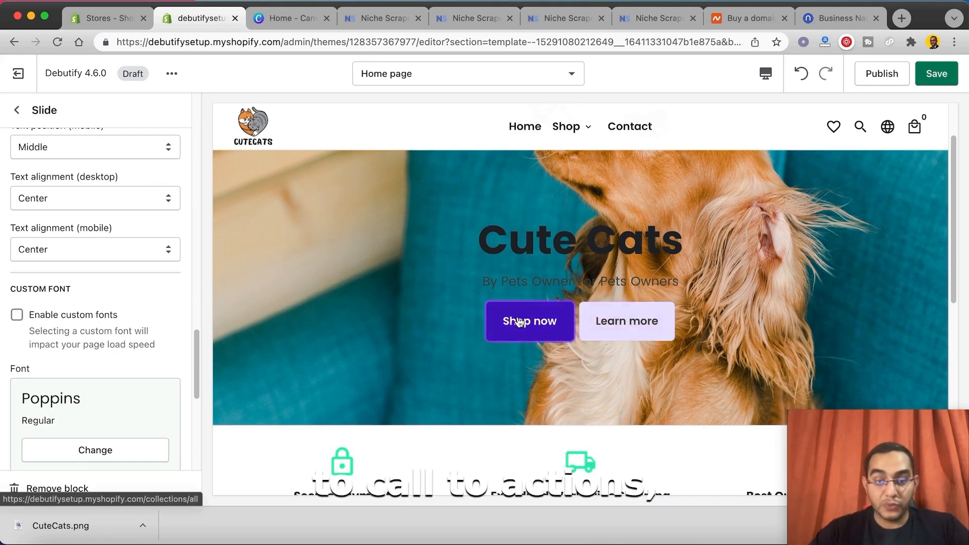
scroll(126, 302, "down", 2)
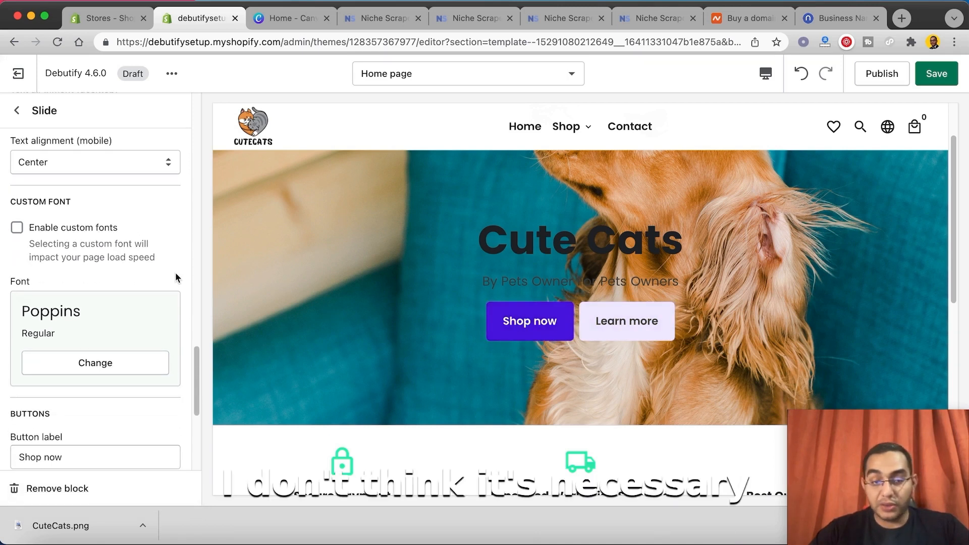
scroll(173, 277, "down", 1)
scroll(64, 315, "down", 5)
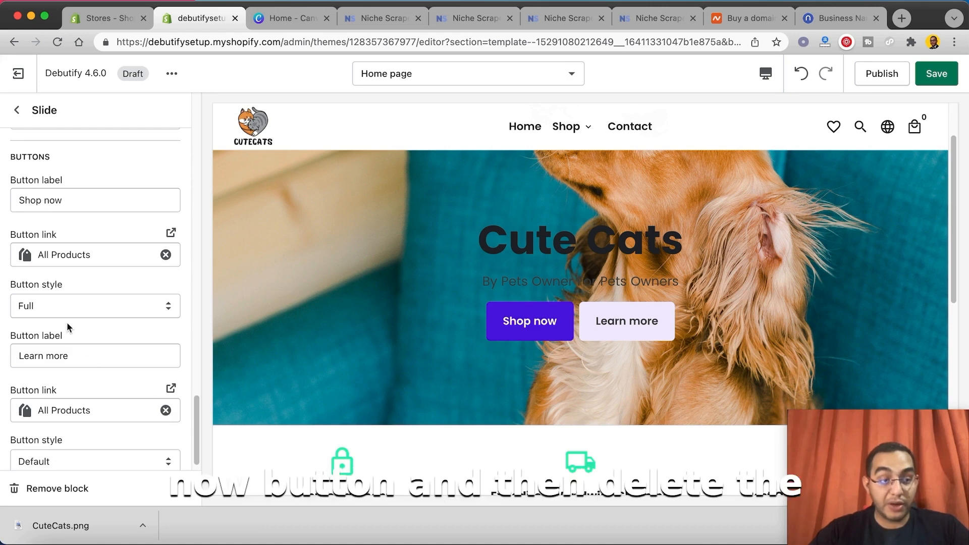
triple_click(87, 356)
key("BackSpace")
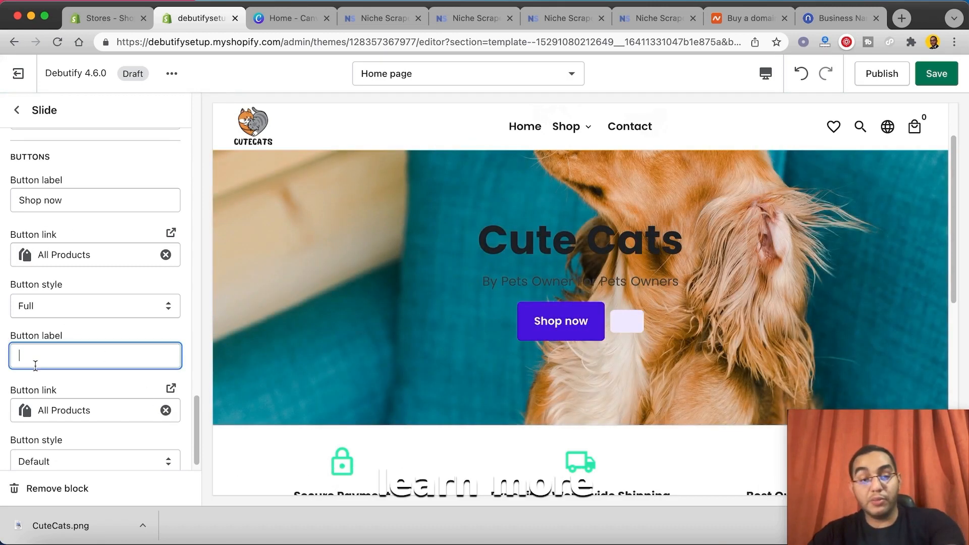
left_click(165, 410)
left_click(464, 363)
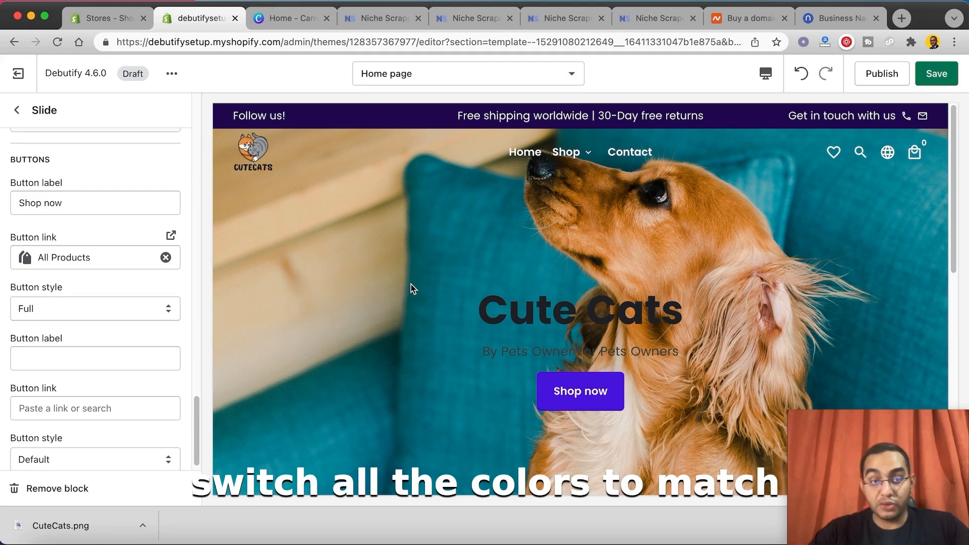
Step: Open the theme's color settings and set the Announcement background to the orange #EA7D33
scroll(424, 263, "down", 4)
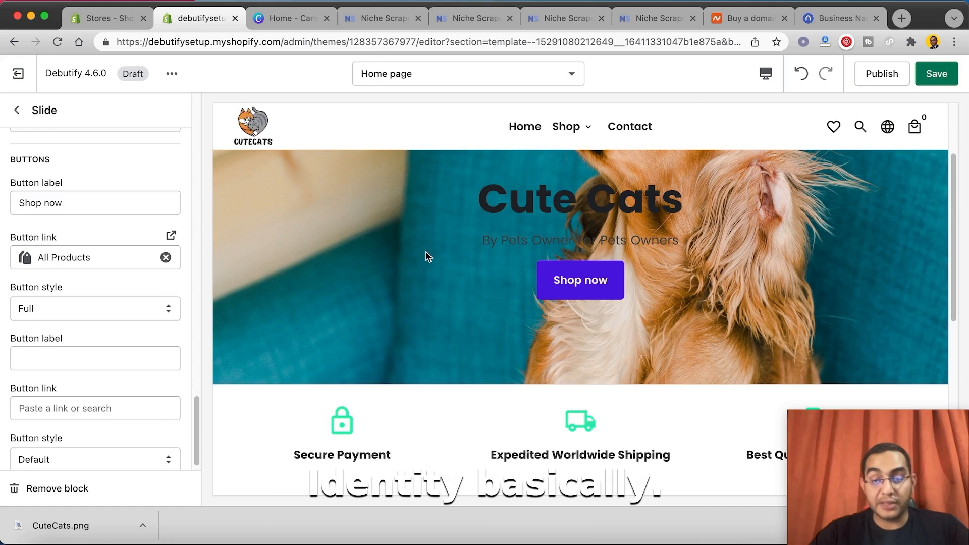
left_click(17, 110)
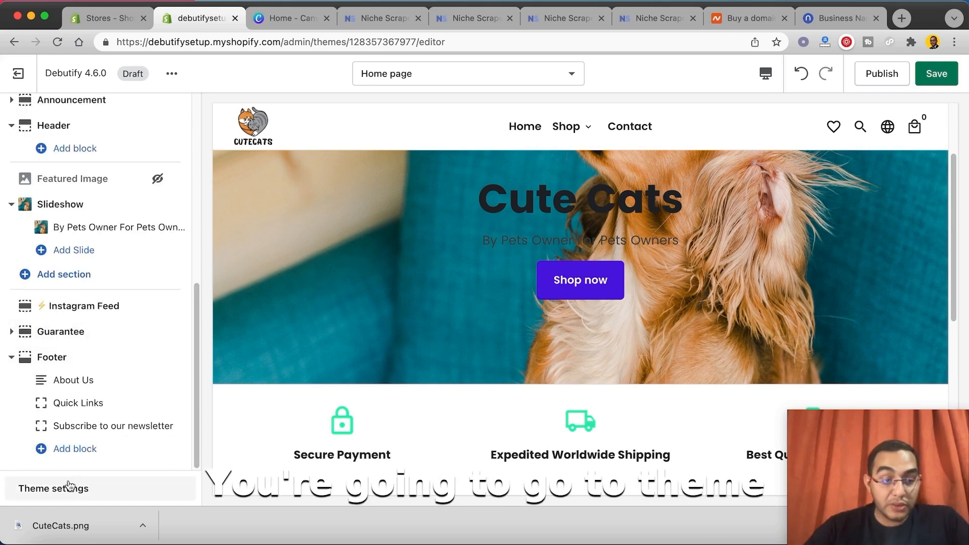
left_click(49, 497)
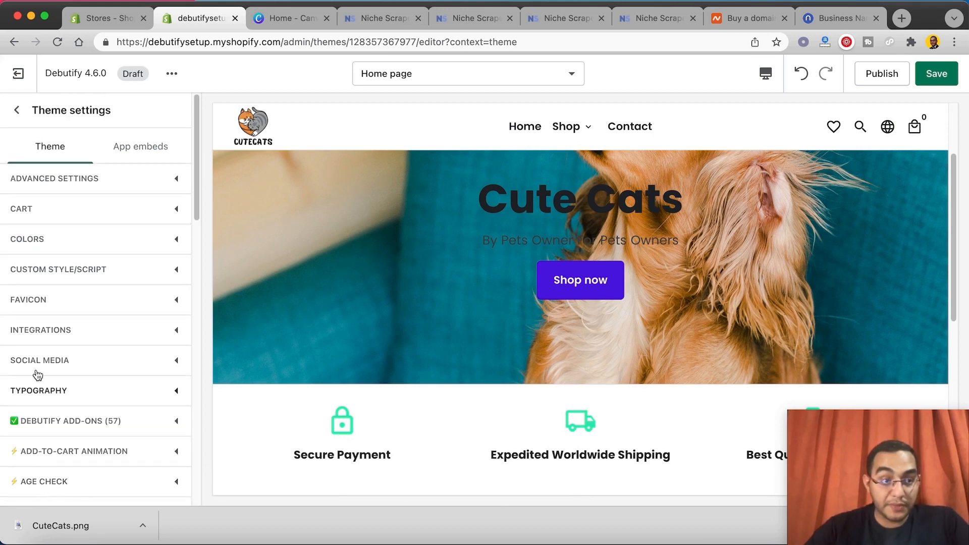
left_click(22, 239)
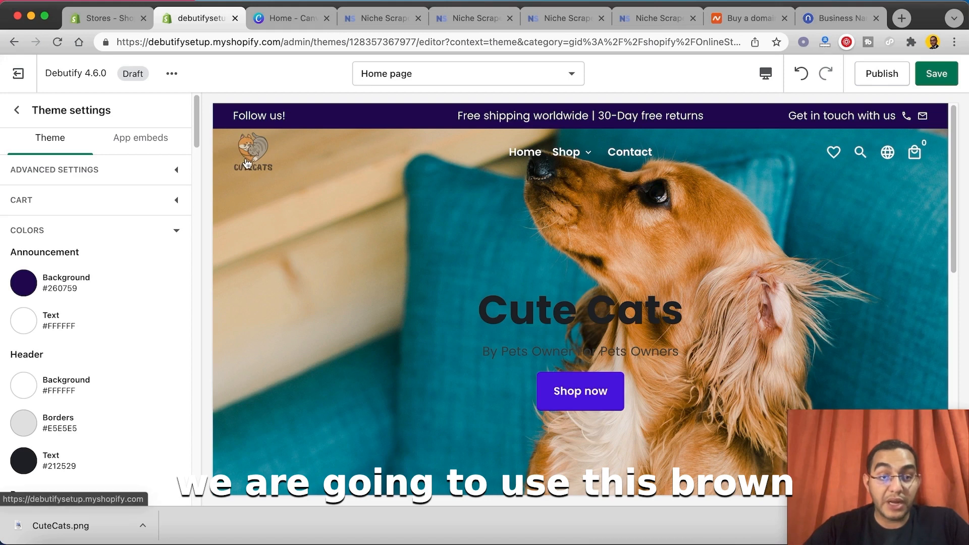
left_click(23, 283)
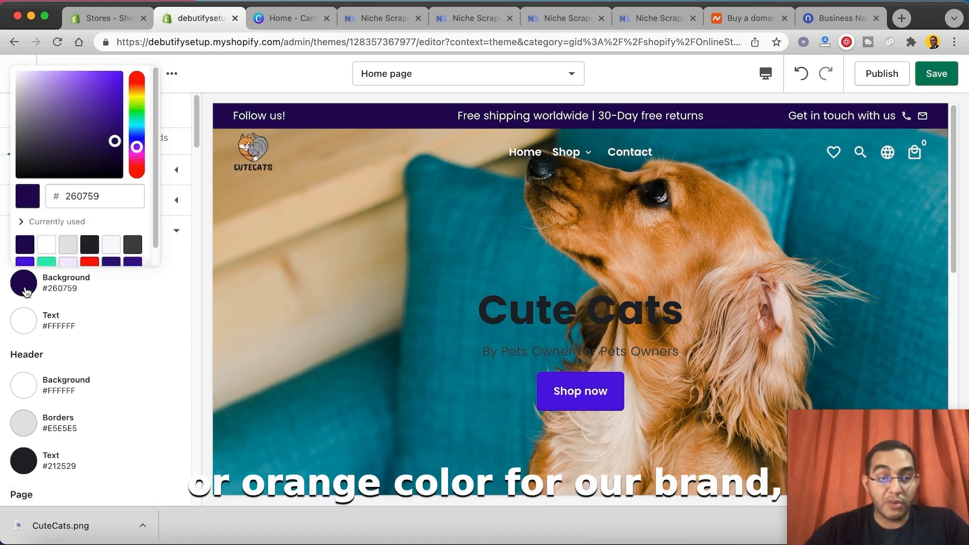
mouse_move(137, 80)
left_mouse_down()
mouse_move(143, 97)
mouse_move(138, 85)
left_mouse_up()
left_click(100, 80)
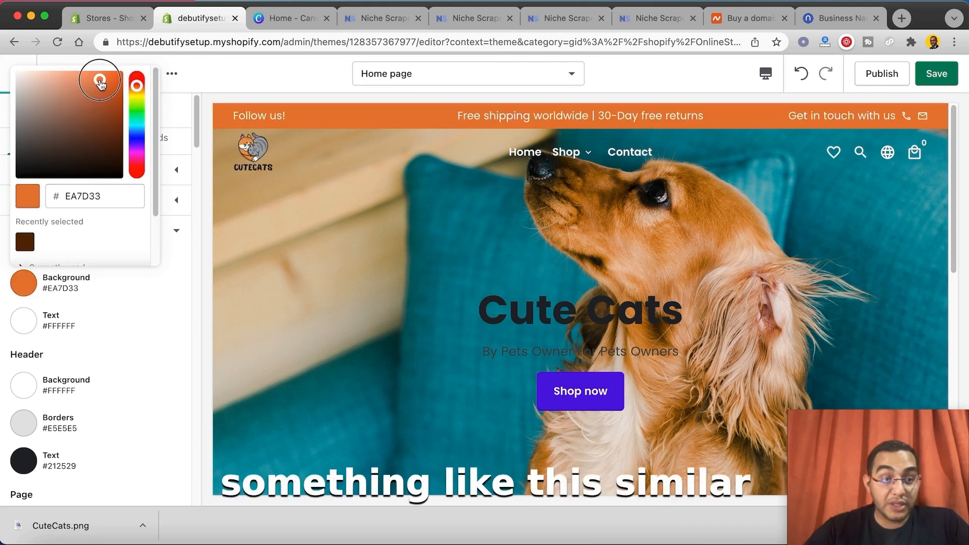
left_click(183, 332)
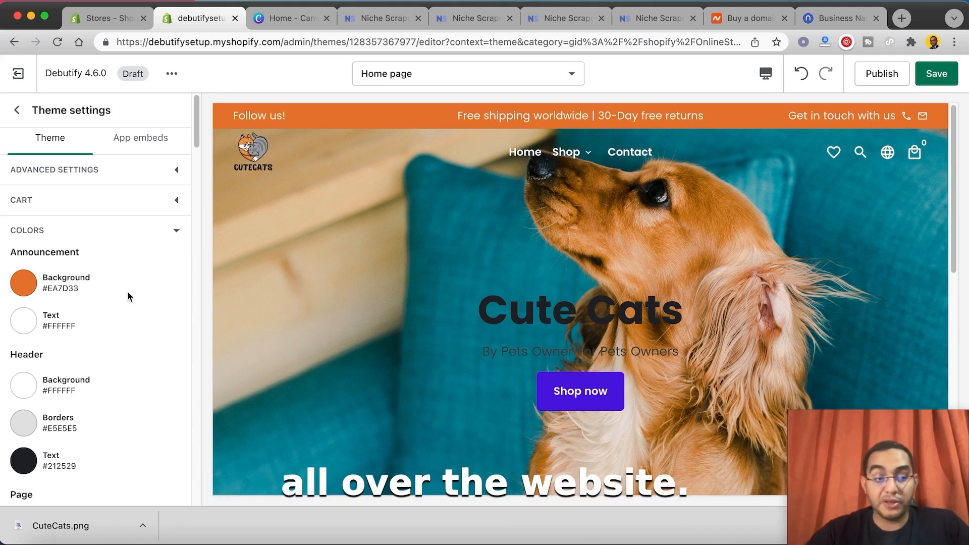
Step: Set the Header text color to white, #FFFFFF, in the theme's color settings
scroll(126, 298, "down", 3)
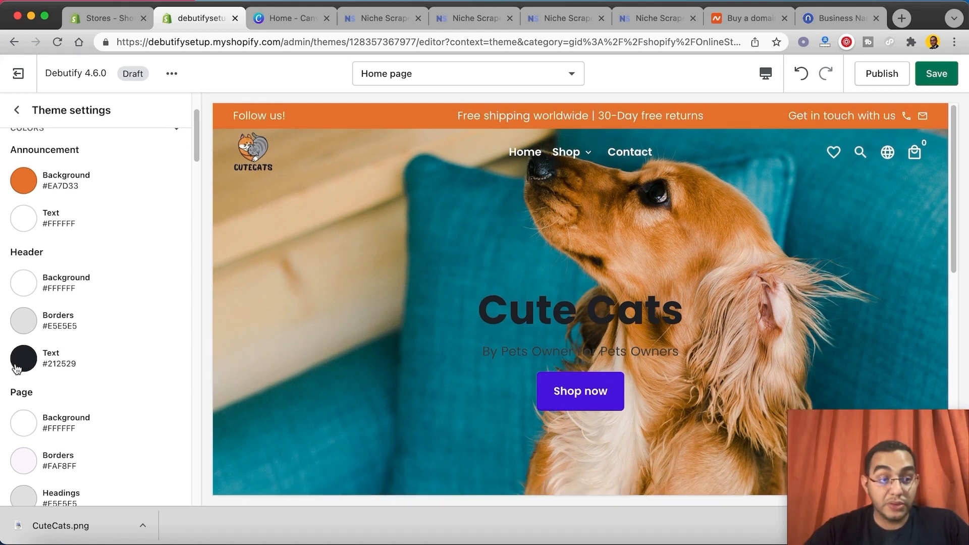
left_click(18, 364)
left_click_drag(40, 140, 3, 74)
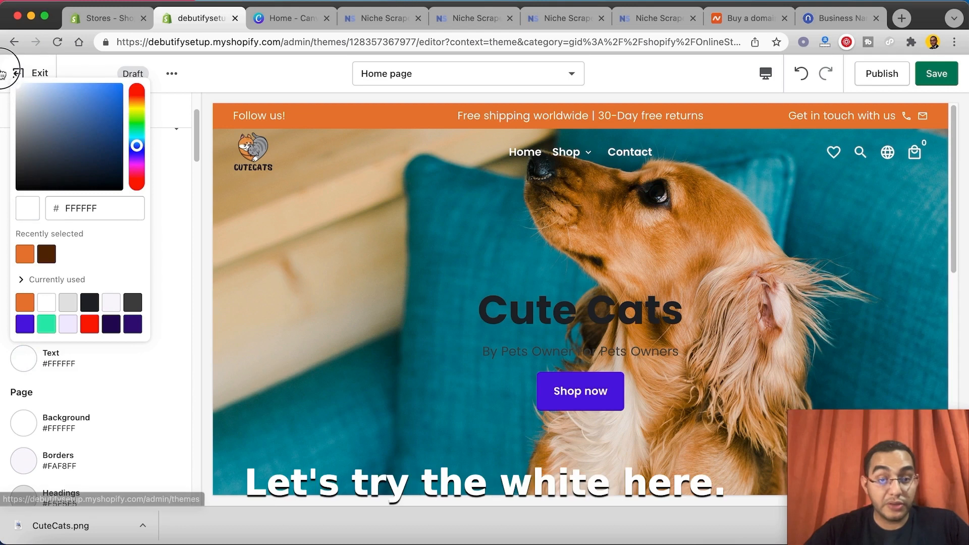
Step: Set the Page section's Links and accents color to the orange #EA7D33 in the theme's color settings
scroll(192, 218, "down", 2)
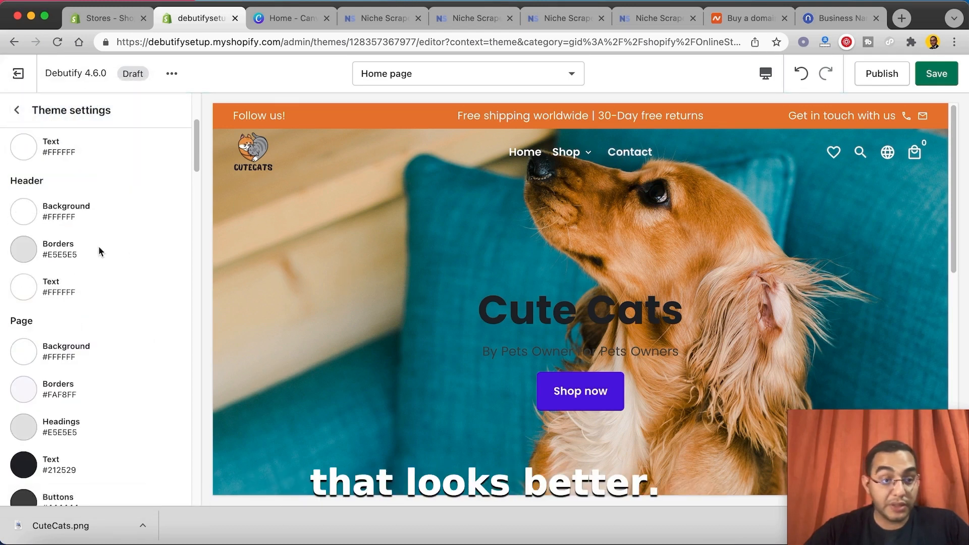
scroll(99, 250, "down", 5)
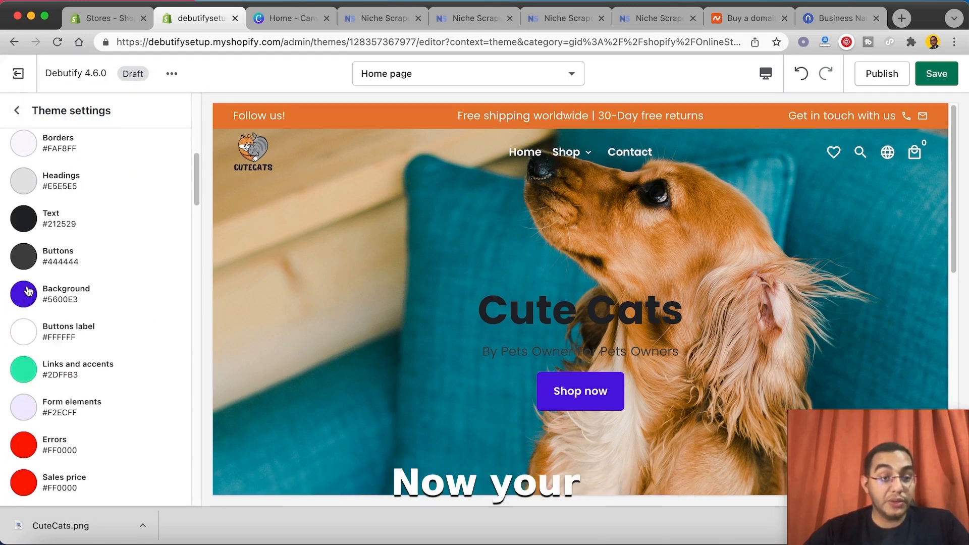
scroll(43, 371, "down", 7)
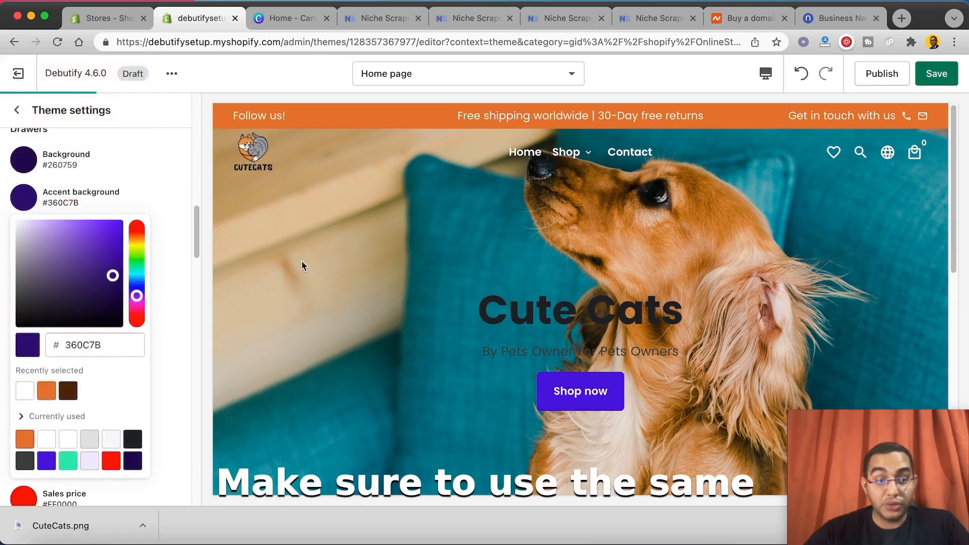
left_click(184, 180)
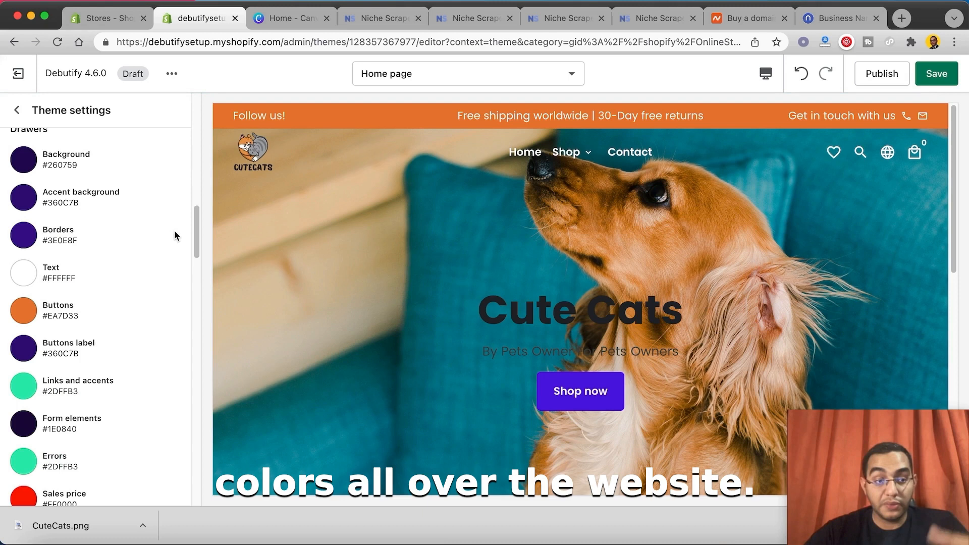
scroll(174, 229, "up", 1)
scroll(173, 228, "up", 1)
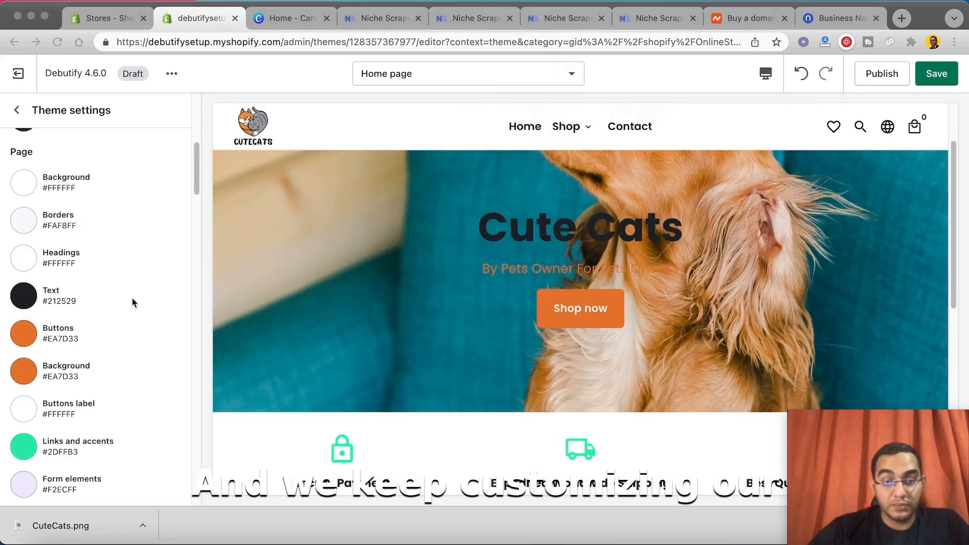
scroll(155, 328, "down", 2)
left_click(23, 342)
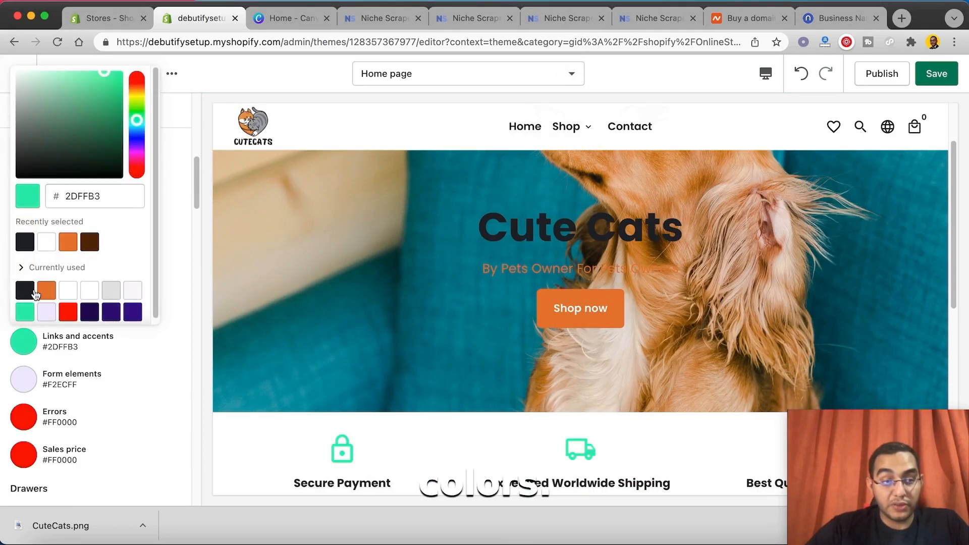
left_click(68, 243)
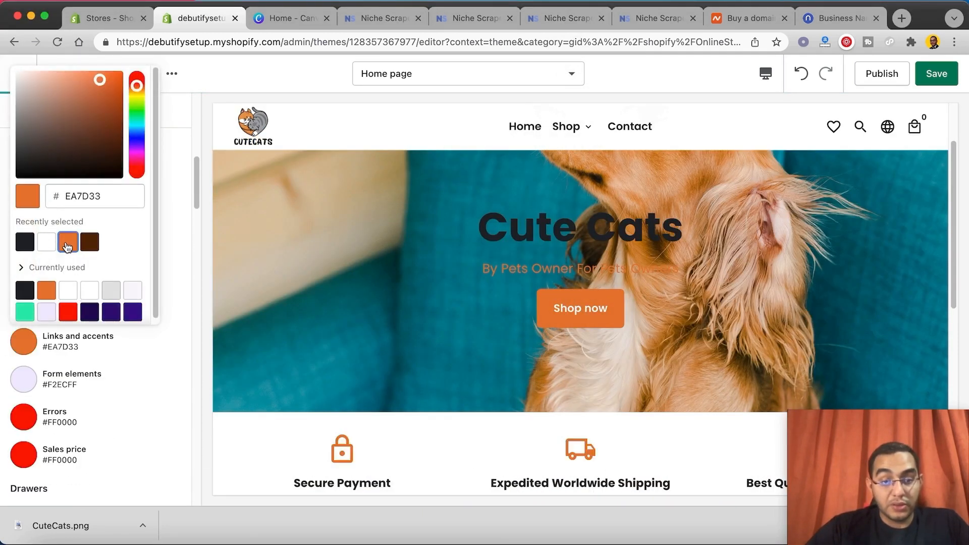
left_click(352, 352)
Step: Set the Background color of the Drawers section to white, #FFFFFF
scroll(349, 343, "down", 2)
scroll(71, 339, "down", 5)
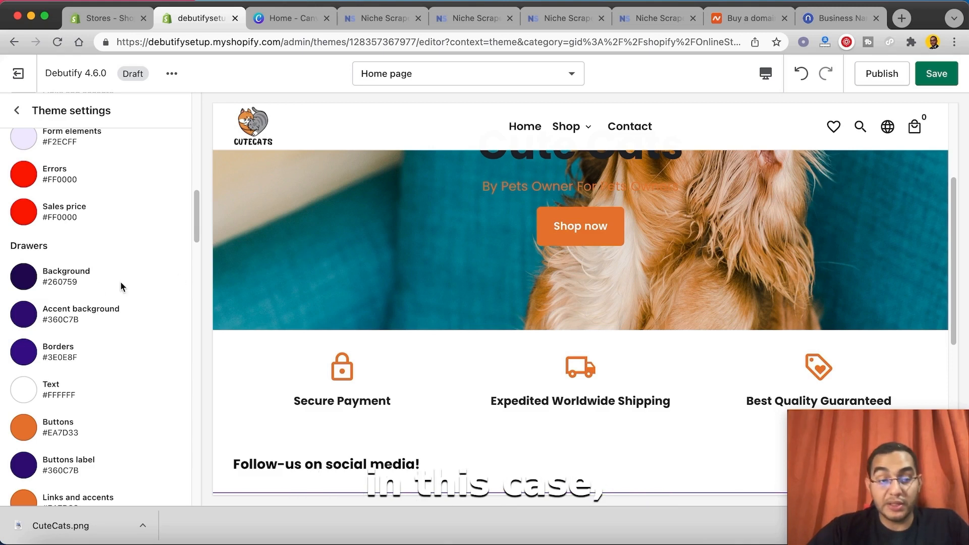
left_click(28, 286)
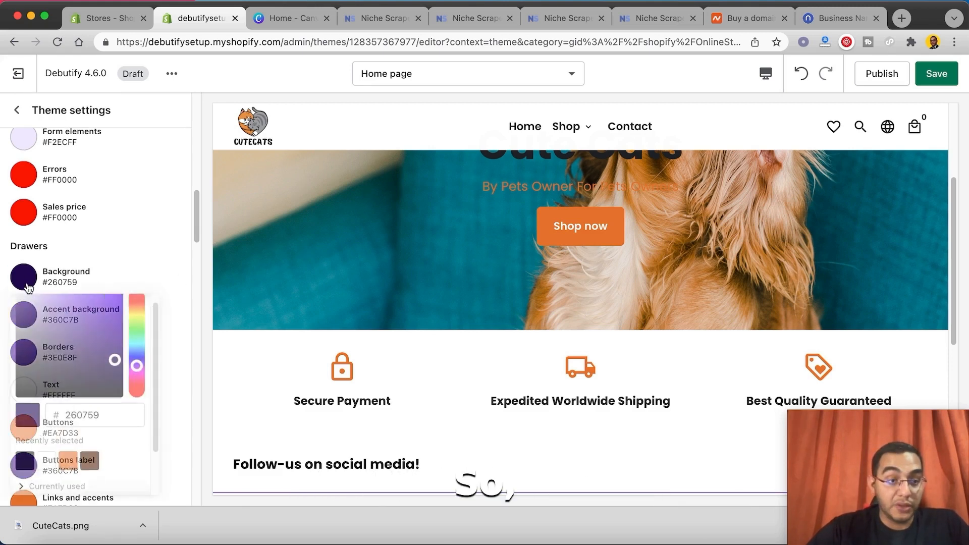
left_click(48, 470)
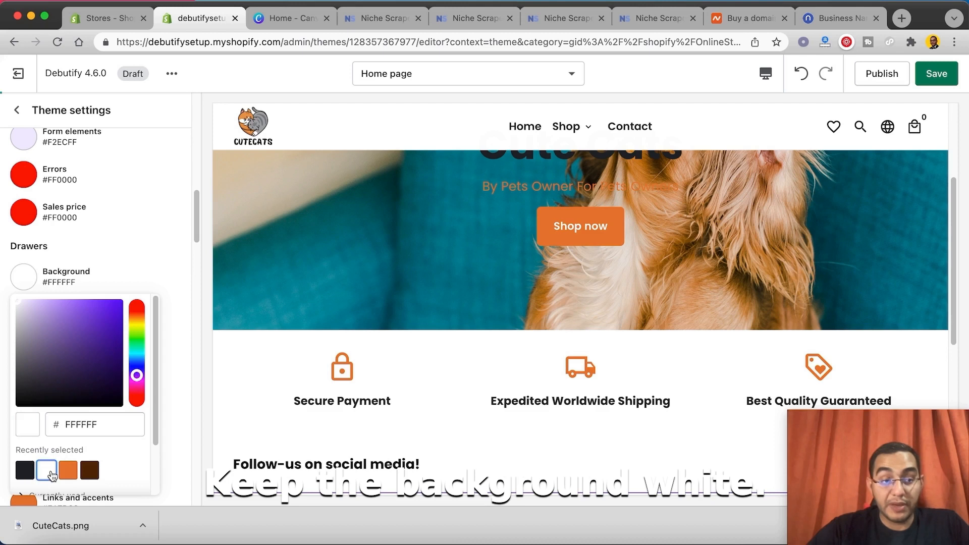
left_click(168, 290)
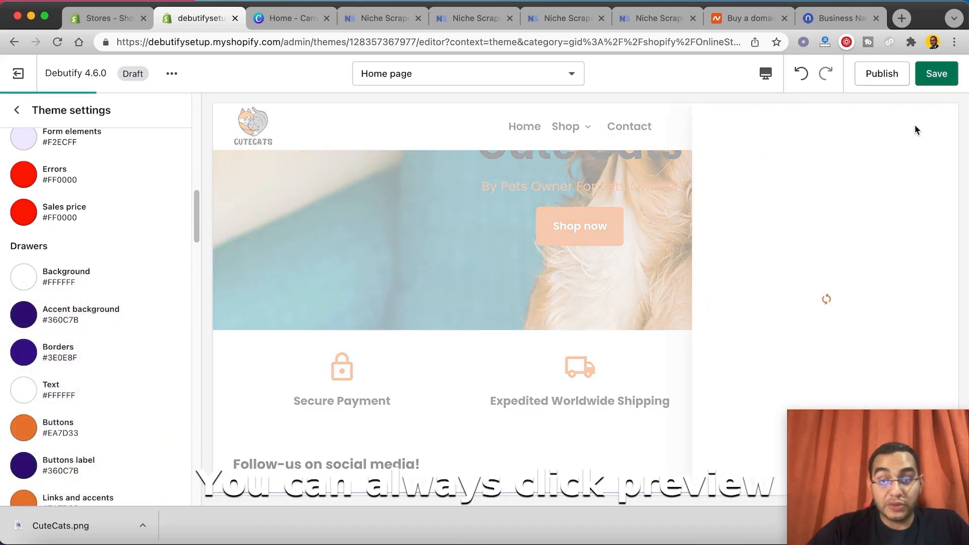
Step: Set the Text color of the Drawers section to the near-black #212529
left_click_drag(904, 461, 768, 343)
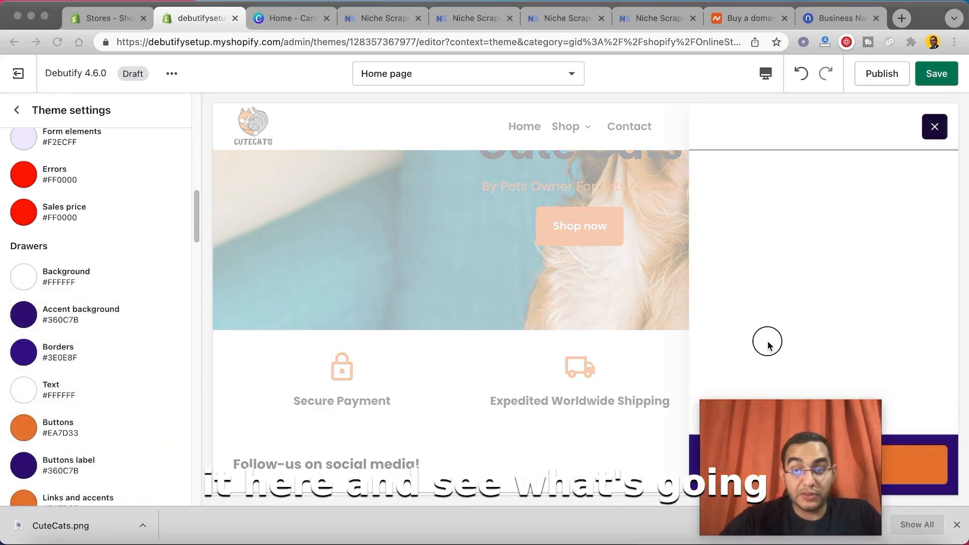
left_click(22, 393)
left_click(22, 392)
left_click(24, 285)
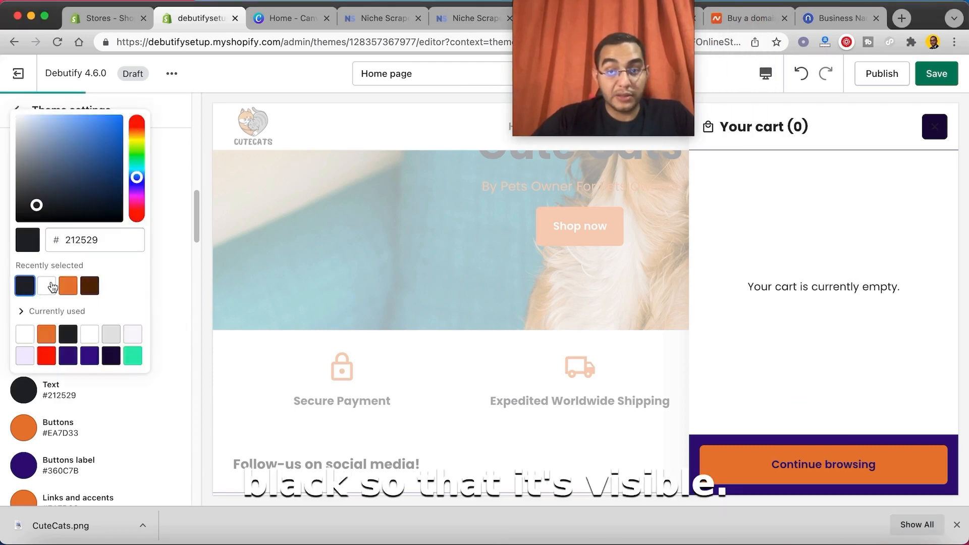
left_click(190, 331)
Step: Set the Buttons label color of the Drawers section to white, #FFFFFF
scroll(134, 353, "down", 1)
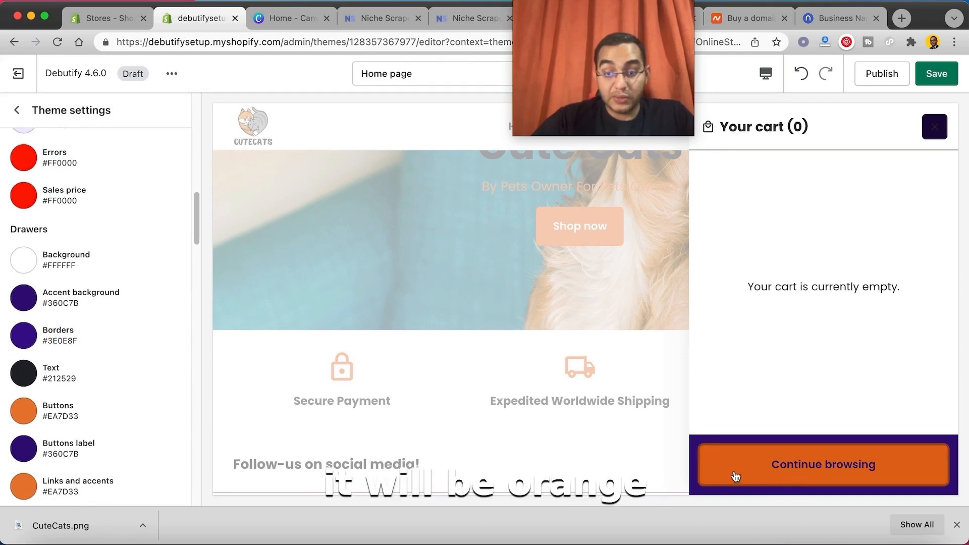
scroll(129, 395, "down", 2)
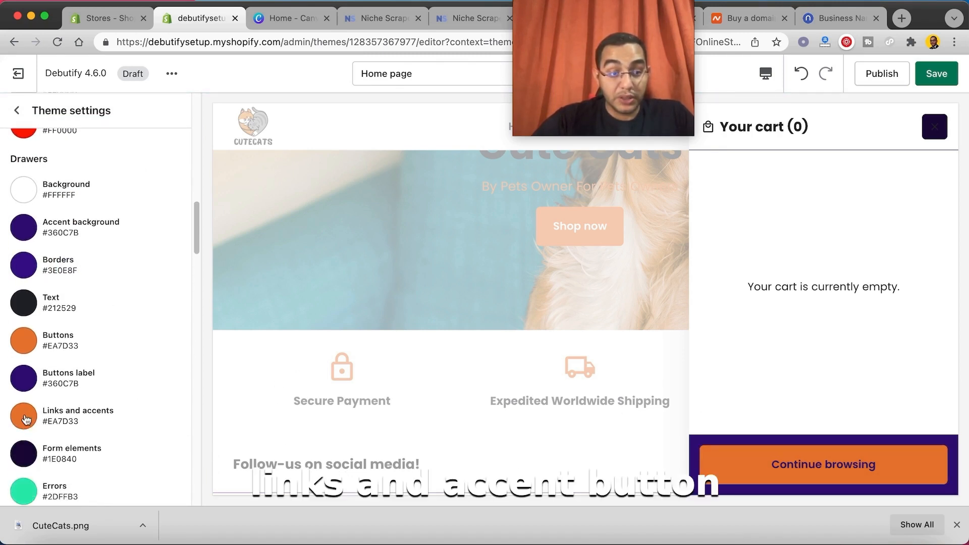
left_click(24, 378)
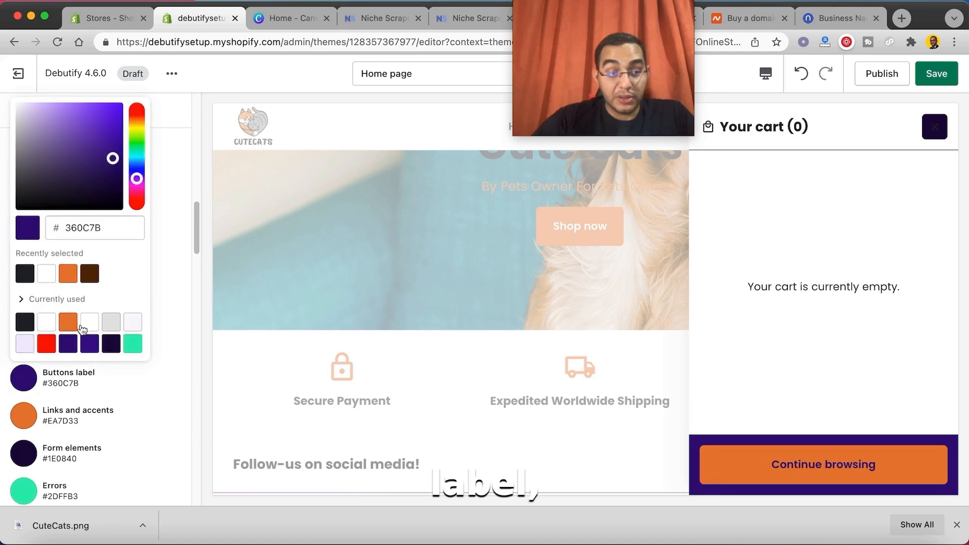
left_click(88, 324)
left_click(167, 301)
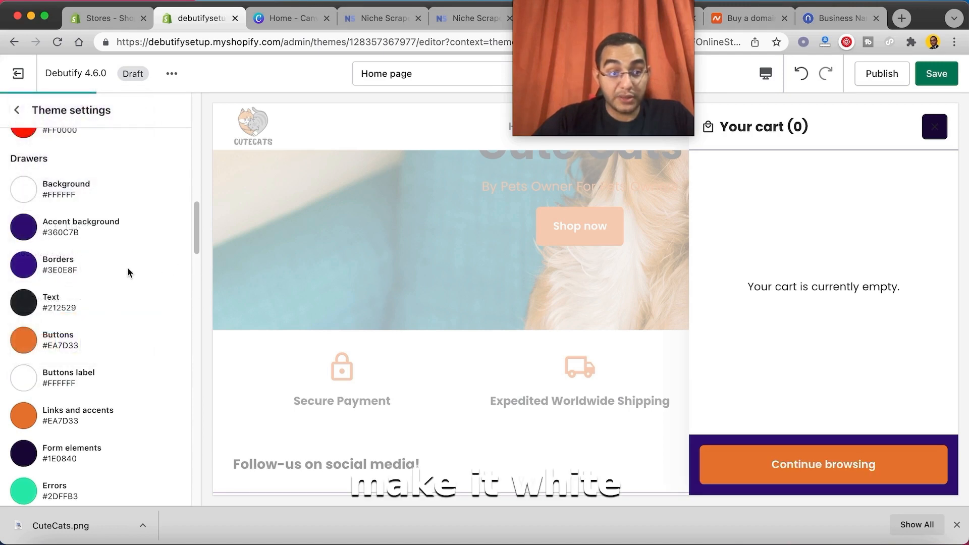
Step: Set the Drawers section's Borders color to light gray #EAEAEA and its Accent background to #F4F4F5
left_click(30, 268)
left_click(62, 463)
left_click(822, 241)
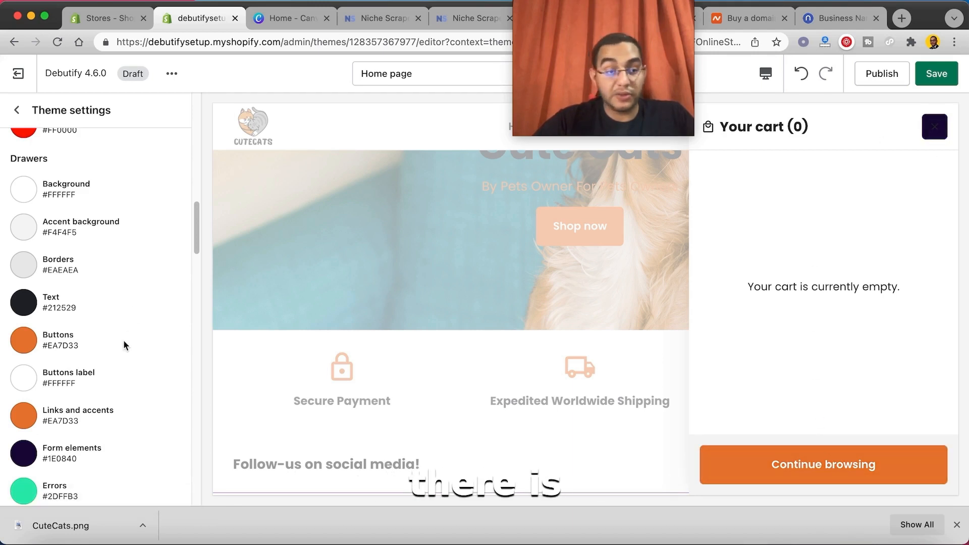
Step: Set the Drawers section's Form elements color to light gray #EAEAEA and close the cart drawer in the preview
scroll(124, 373, "down", 1)
left_click(25, 409)
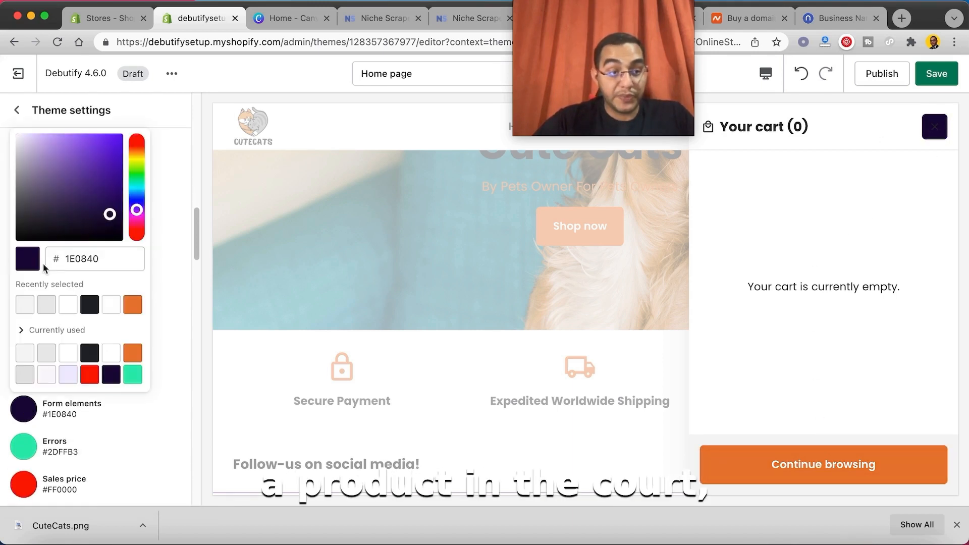
left_click(46, 304)
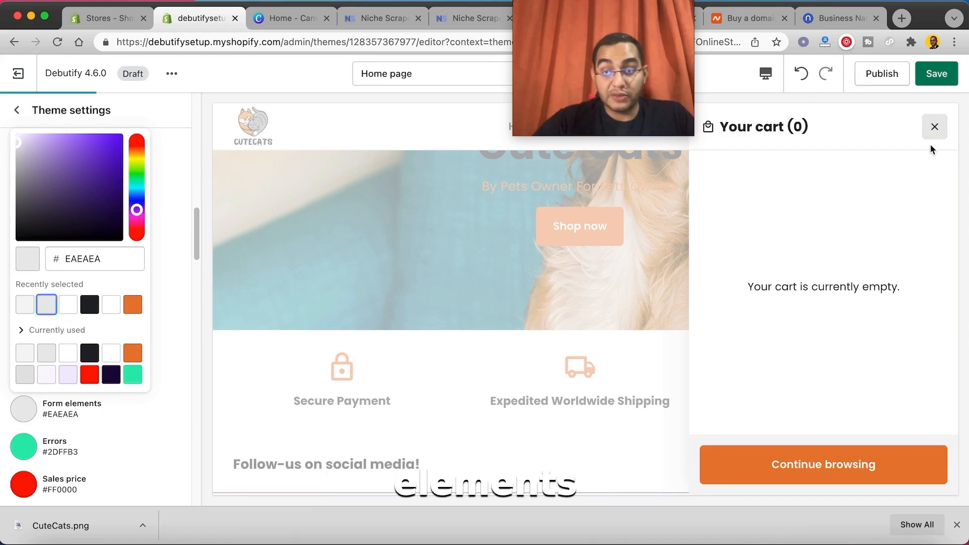
left_click(179, 274)
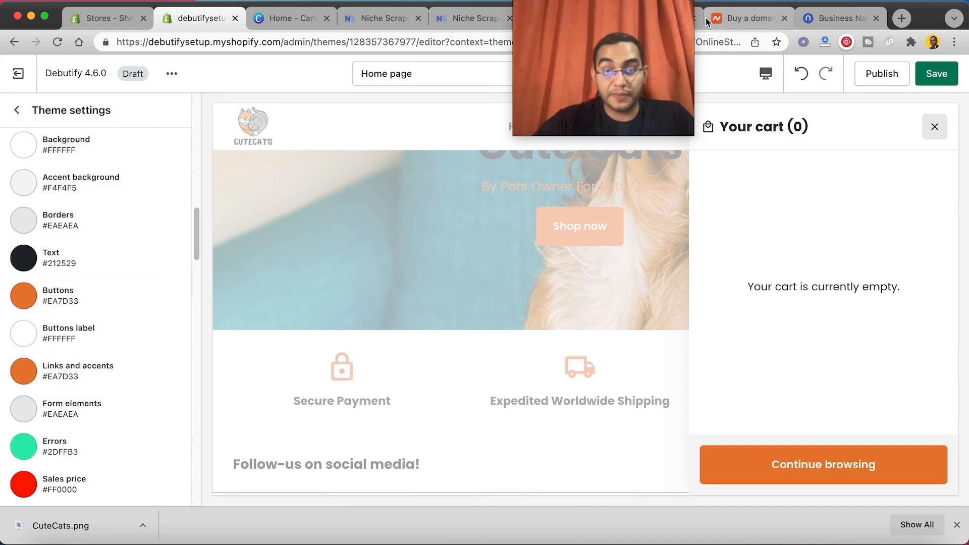
left_click(934, 126)
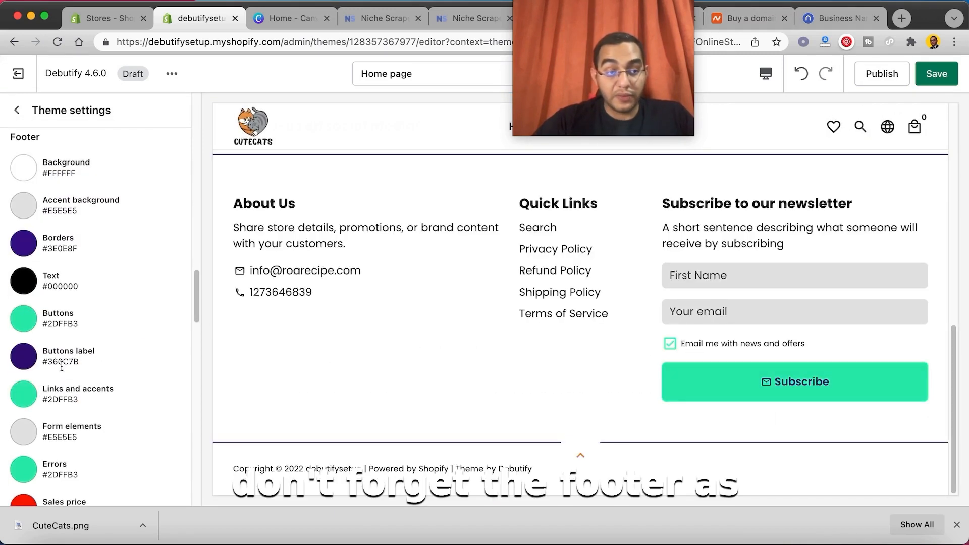
Step: Set the Buttons color of the Footer section to the orange #EA7D33
scroll(35, 349, "down", 1)
left_click(24, 316)
left_click(134, 250)
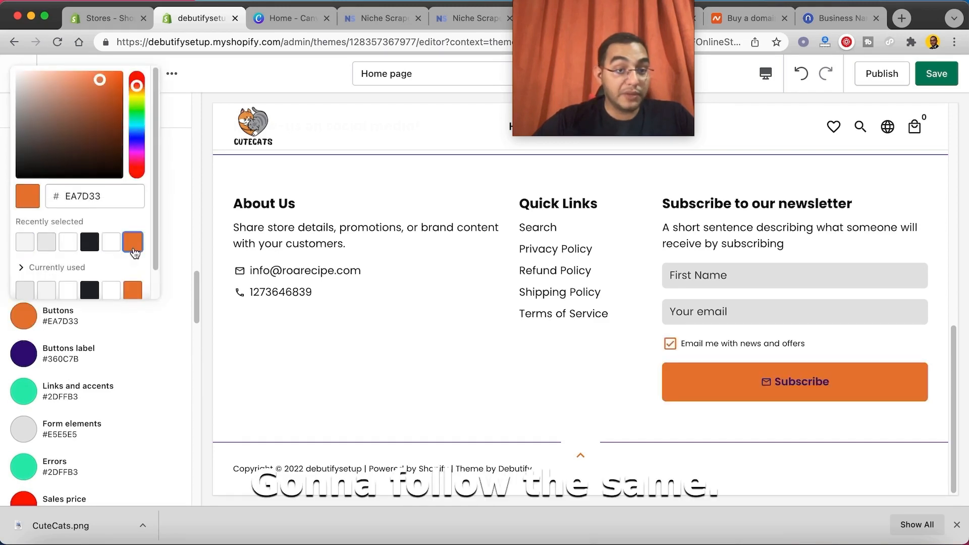
left_click(168, 322)
Step: Set the Sales price color of the Drawers section to the orange #EA7D33
scroll(136, 344, "down", 1)
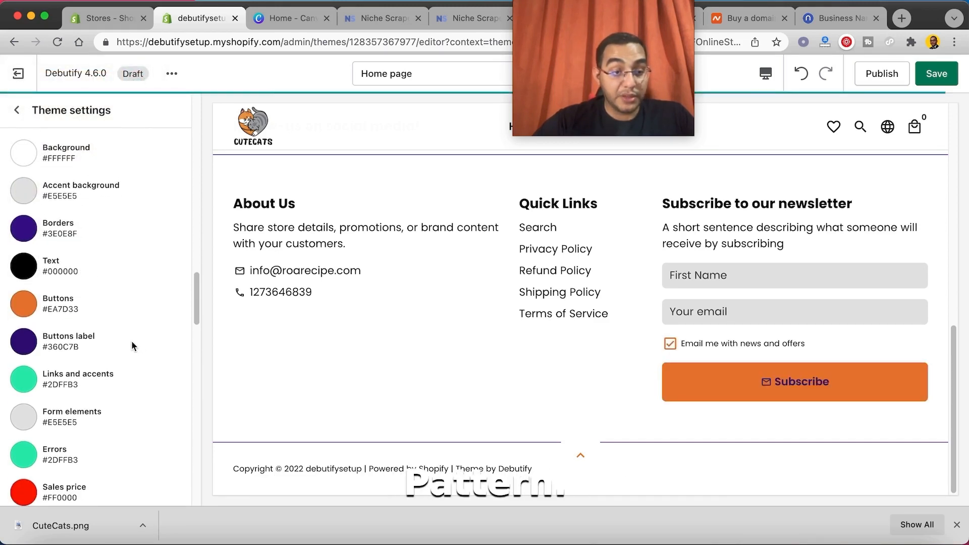
scroll(81, 348, "down", 3)
left_click(28, 355)
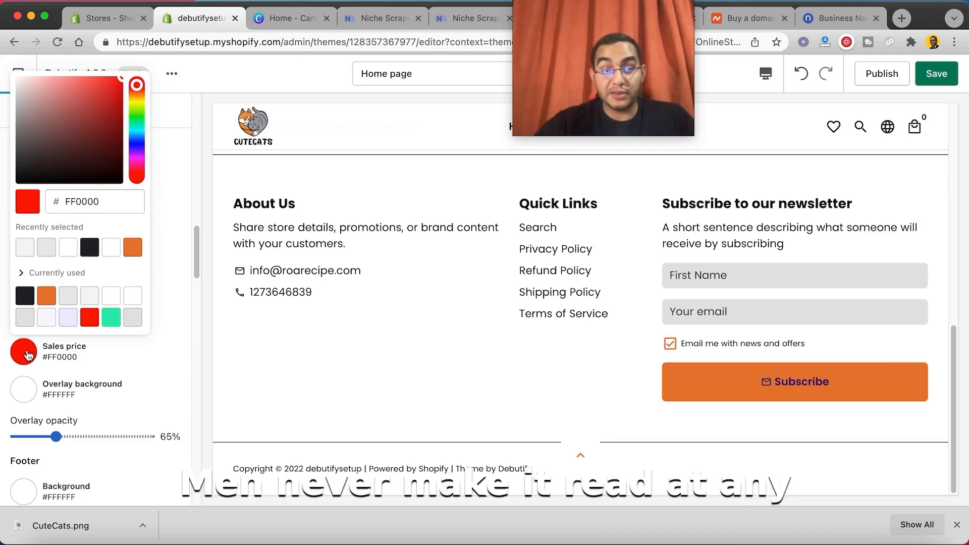
left_click(129, 255)
left_click(170, 200)
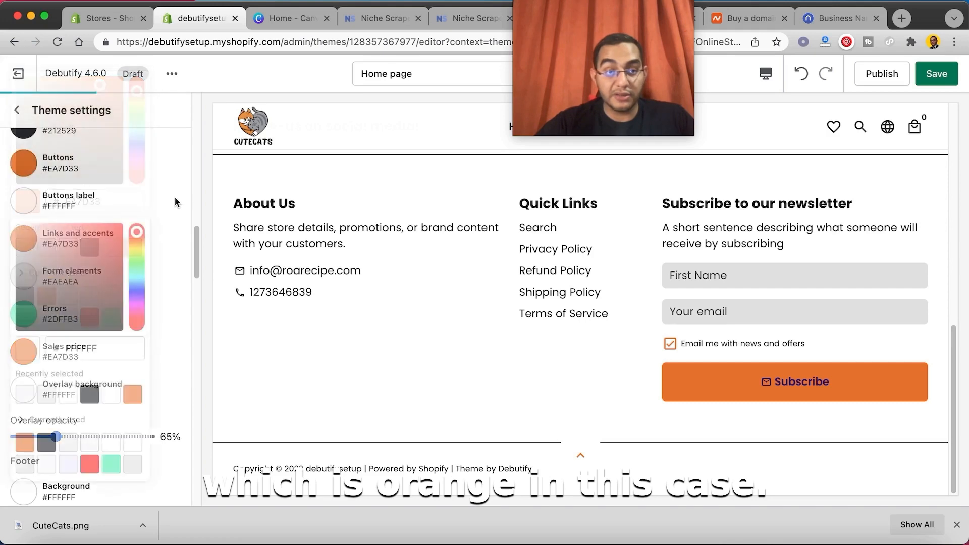
Step: Set the Errors color of the Drawers section to red, #FF0000
left_click(22, 315)
left_click(89, 279)
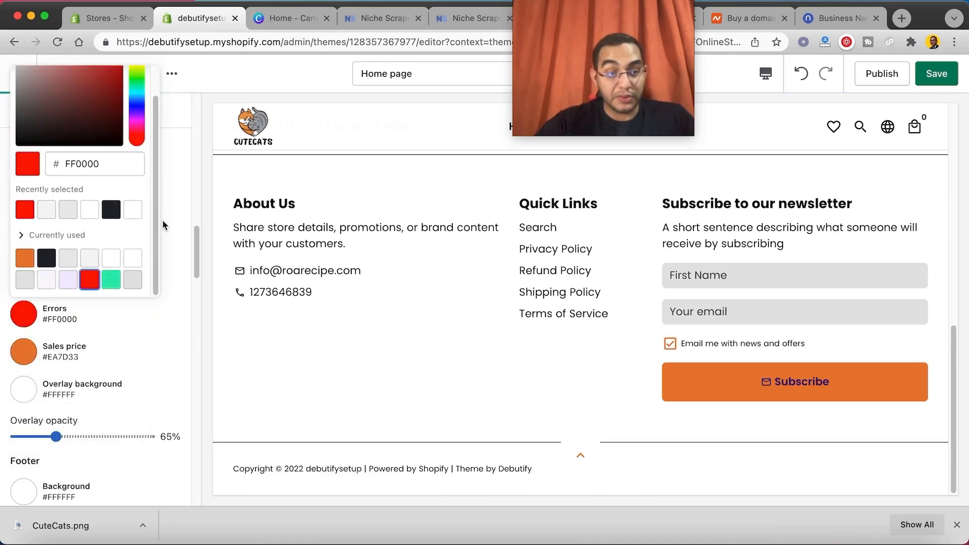
left_click(163, 222)
scroll(137, 249, "up", 2)
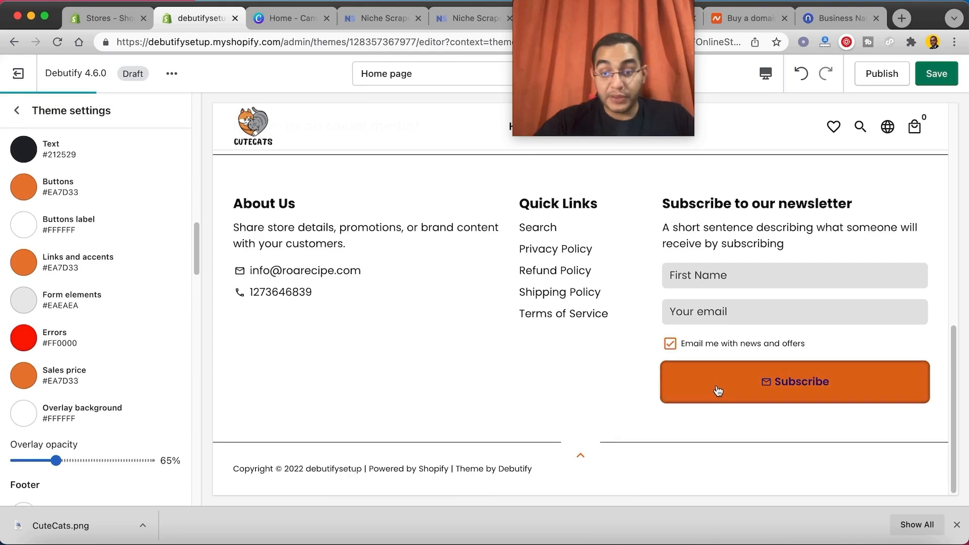
Step: Set the Buttons label color of the Footer section to white, #FFFFFF
scroll(95, 303, "down", 10)
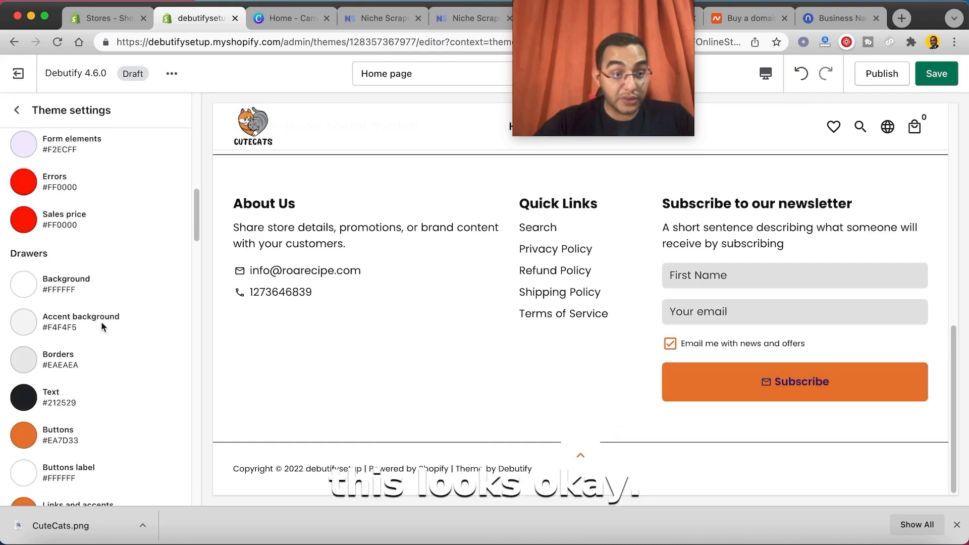
scroll(101, 321, "down", 10)
left_click(24, 393)
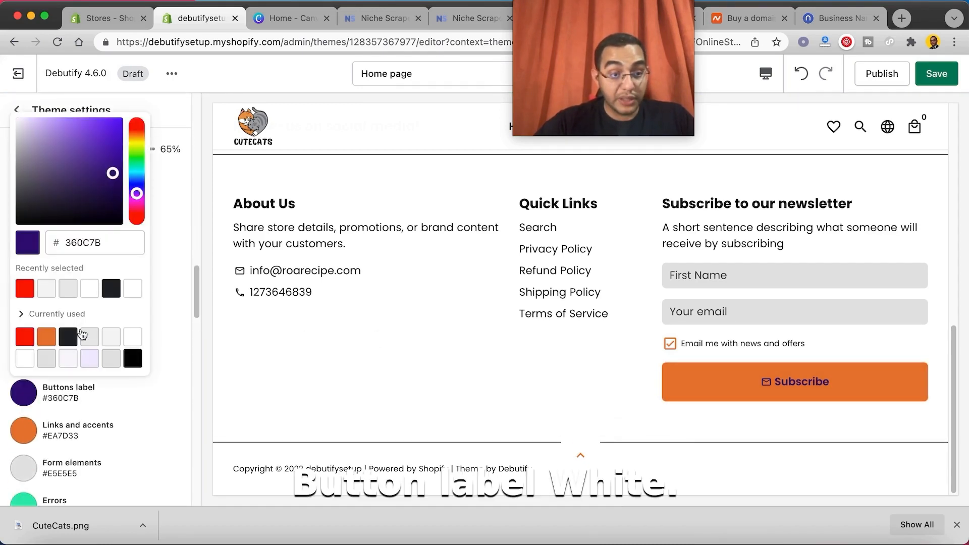
left_click(132, 292)
left_click_drag(637, 69, 907, 486)
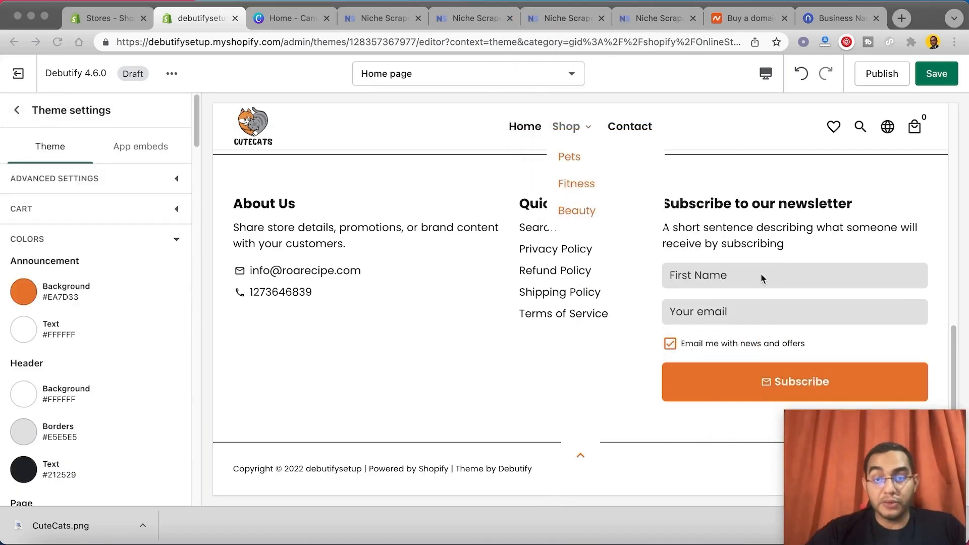
Step: Open the all-products page in the preview, save the theme changes and return the preview to the home page
scroll(761, 277, "up", 10)
left_click(814, 272)
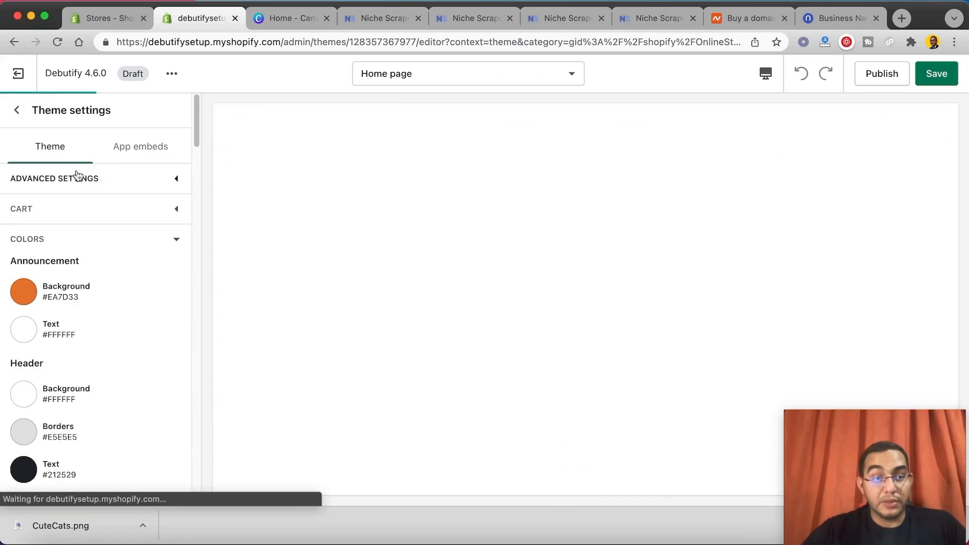
left_click(16, 110)
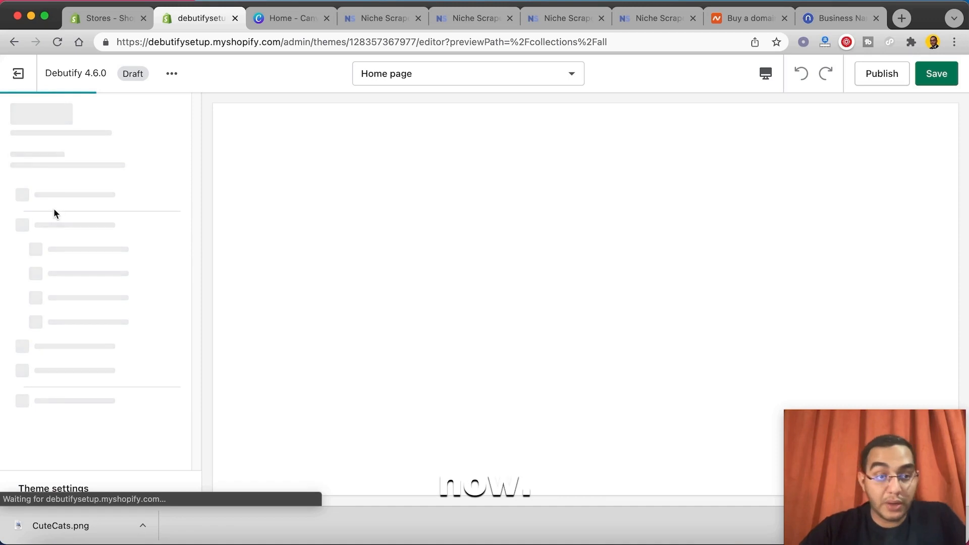
left_click(940, 78)
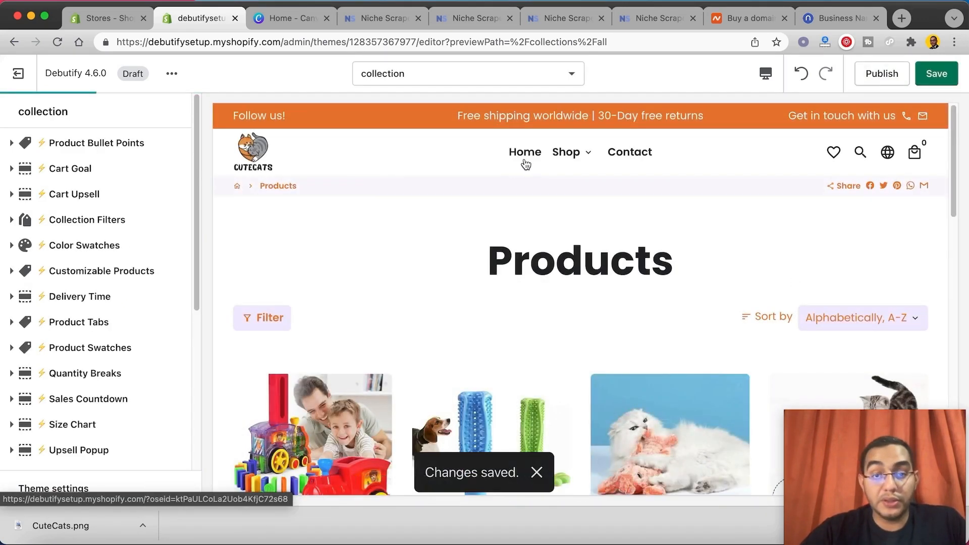
left_click(524, 154)
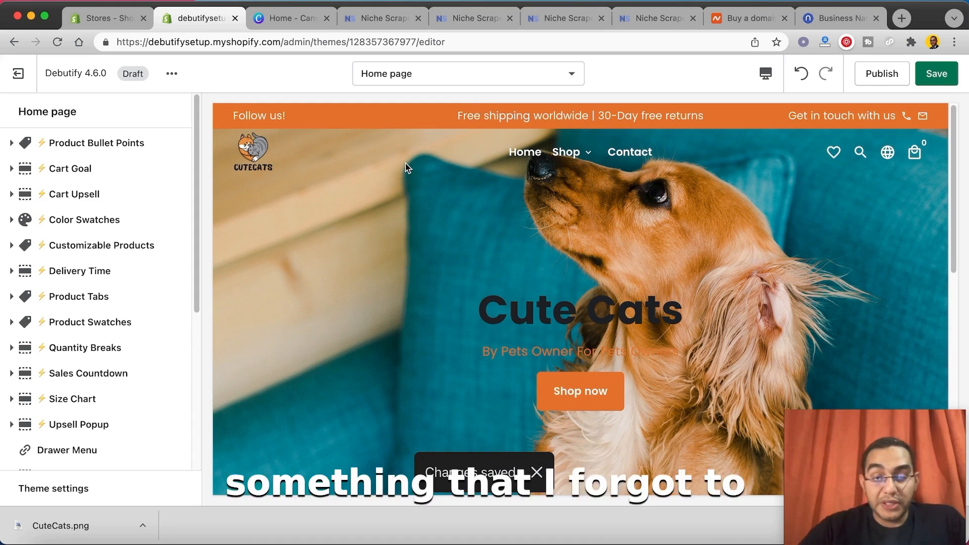
left_click_drag(458, 118, 959, 120)
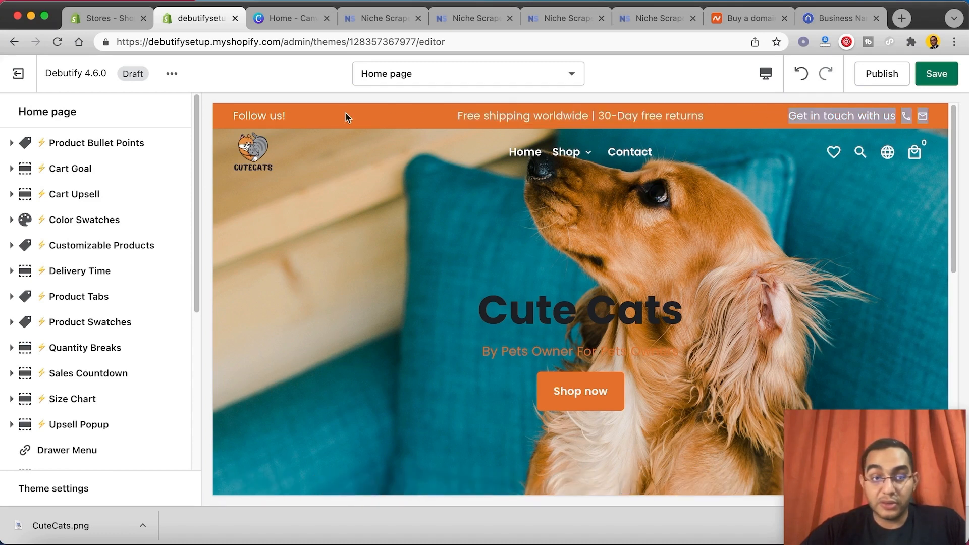
left_click_drag(740, 117, 457, 118)
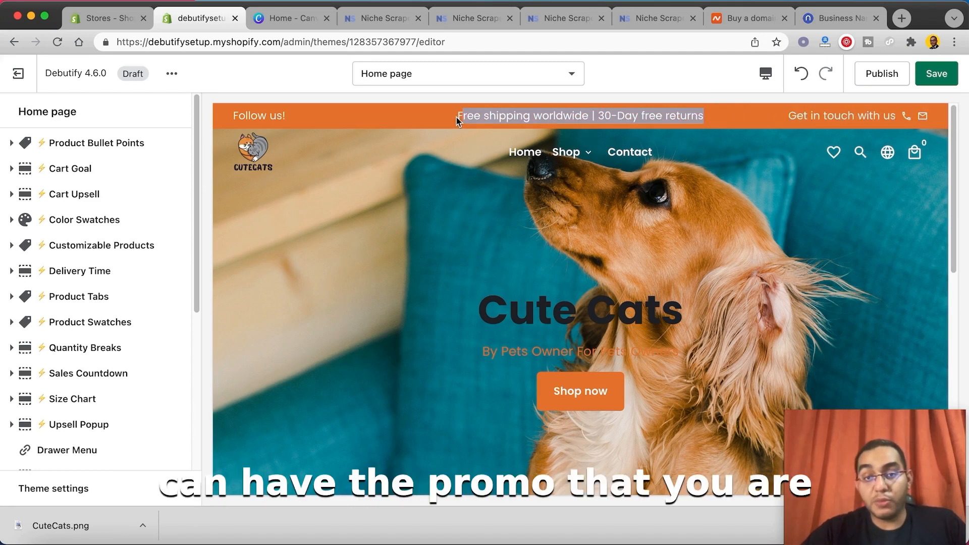
left_click(449, 121)
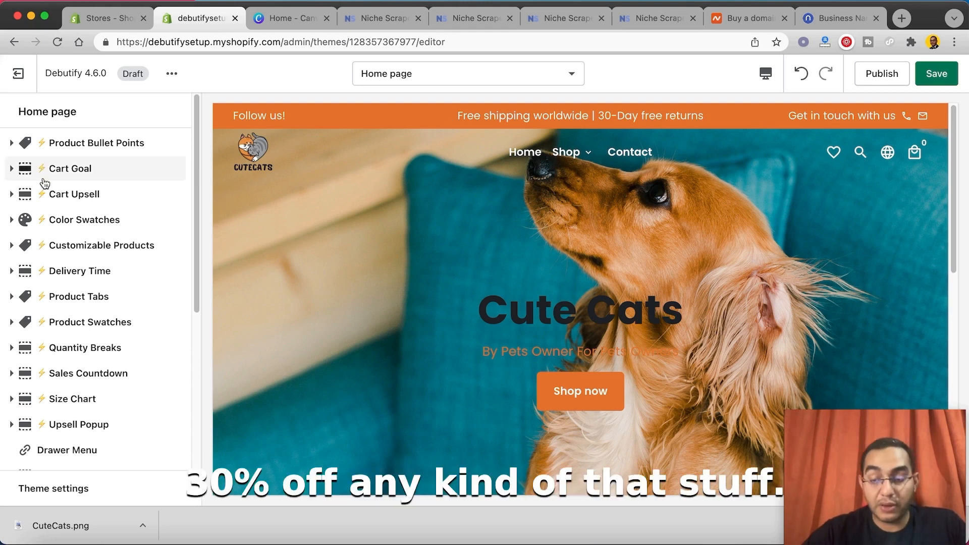
Step: Open the Announcement section's settings and turn off its three Show social medias options
scroll(95, 252, "down", 10)
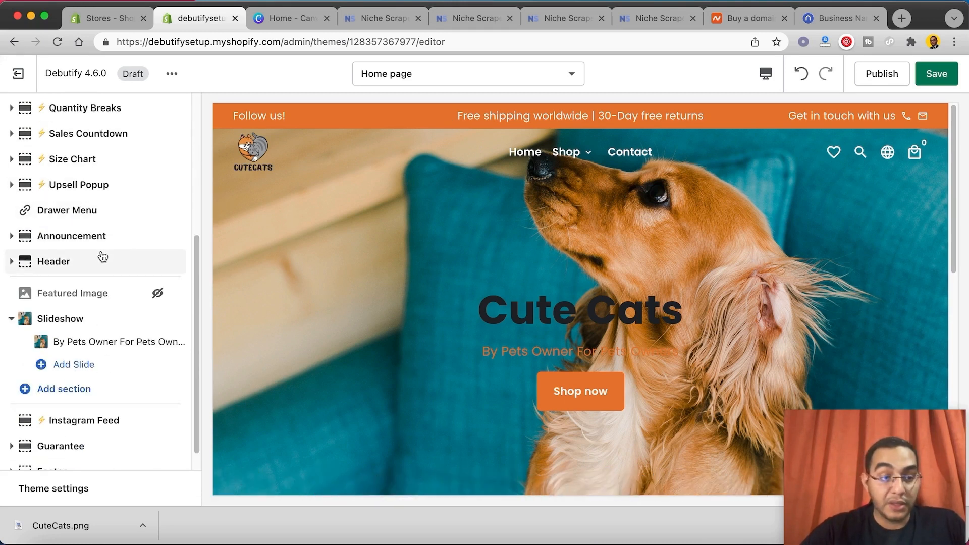
scroll(101, 323, "up", 1)
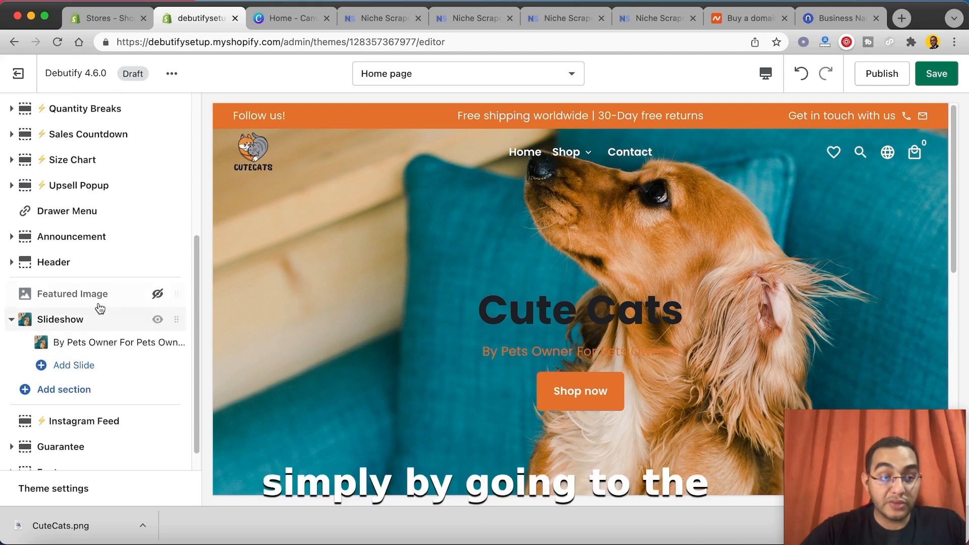
left_click(44, 260)
left_click(17, 110)
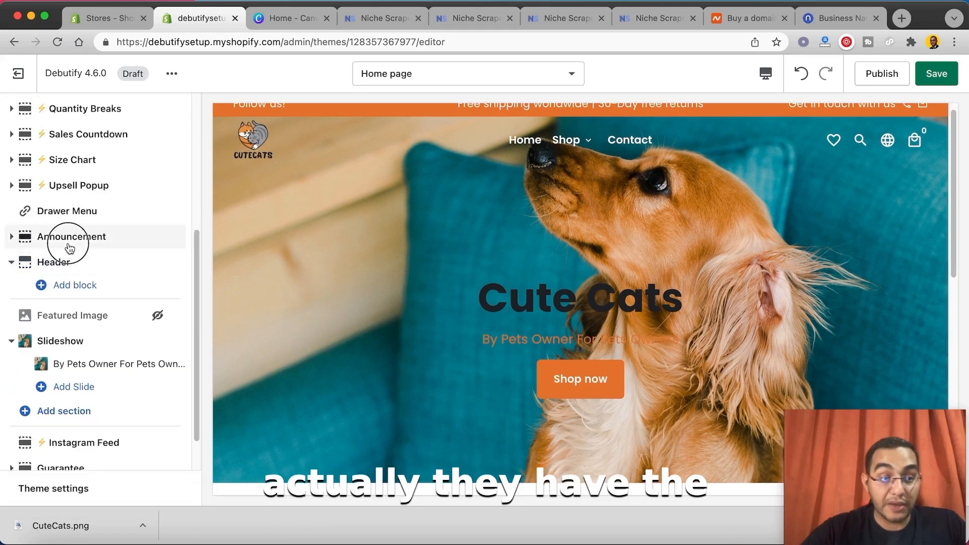
left_click(69, 237)
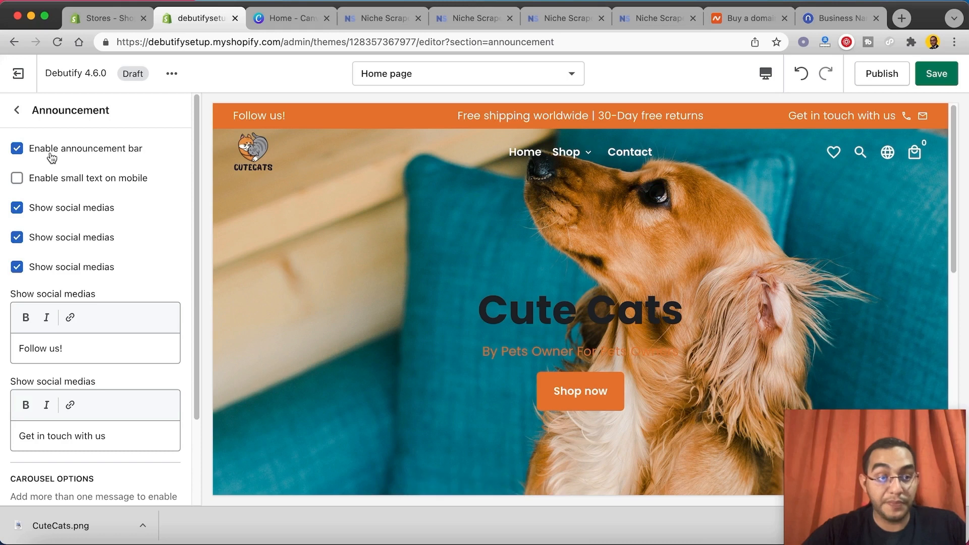
left_click(53, 209)
left_click(53, 237)
left_click(52, 267)
Step: Clear the "Follow us!" and "Get in touch with us" texts from the announcement bar
scroll(85, 342, "down", 1)
left_click_drag(84, 342, 8, 324)
key("BackSpace")
left_click(123, 417)
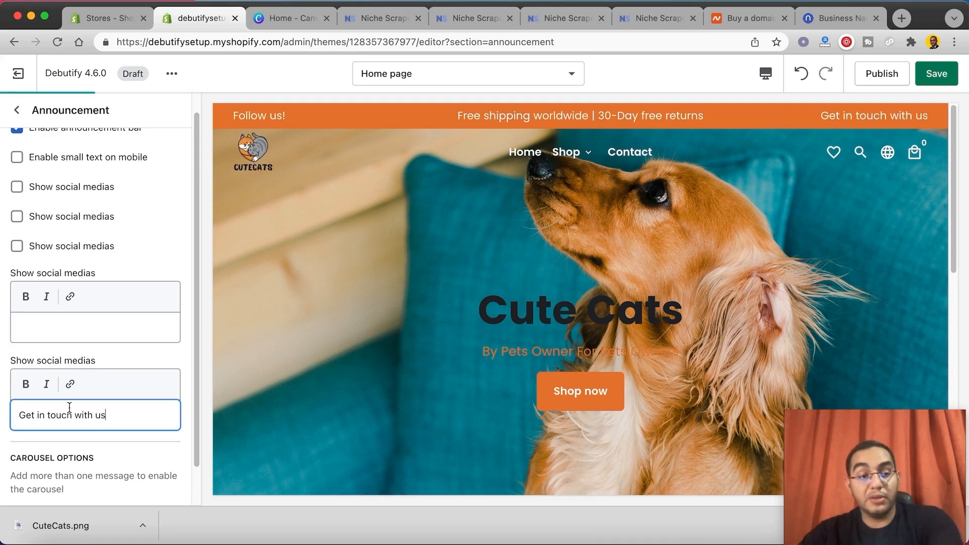
left_click_drag(101, 423, 15, 414)
key("BackSpace")
scroll(95, 423, "down", 1)
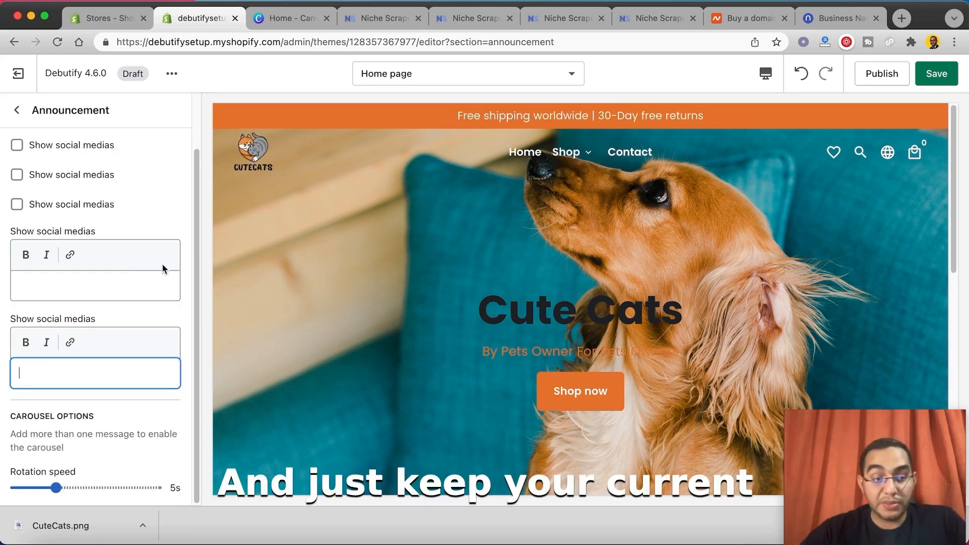
Step: Replace the announcement bar's message text with "NEW YEAR SALE 50% OFF!" and make it bold
left_click(17, 110)
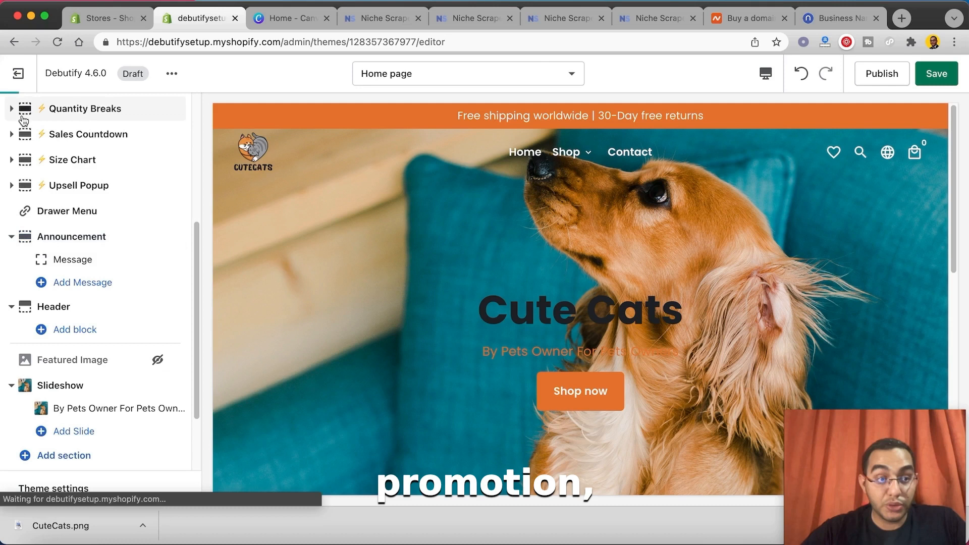
left_click(78, 262)
left_click_drag(102, 279, 3, 243)
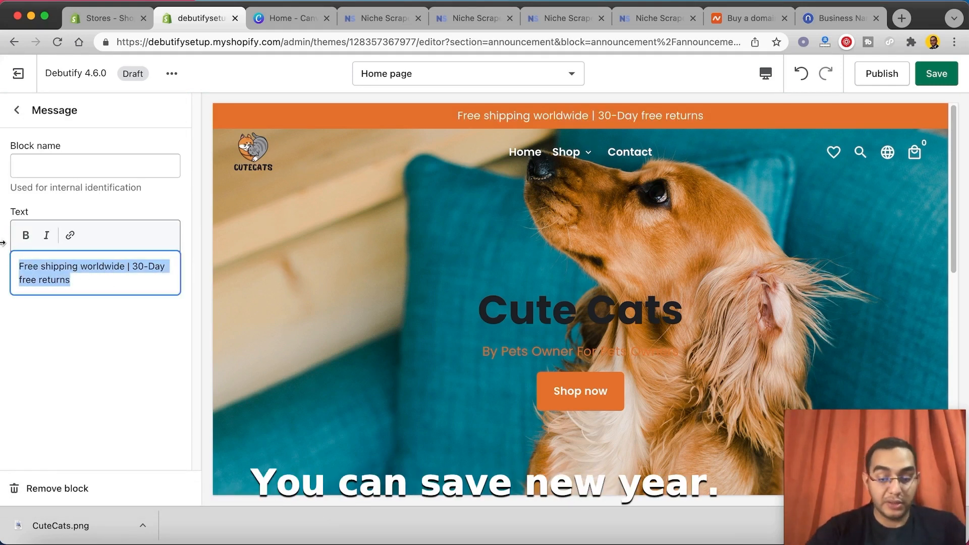
type("NEW YEAR SALE 50")
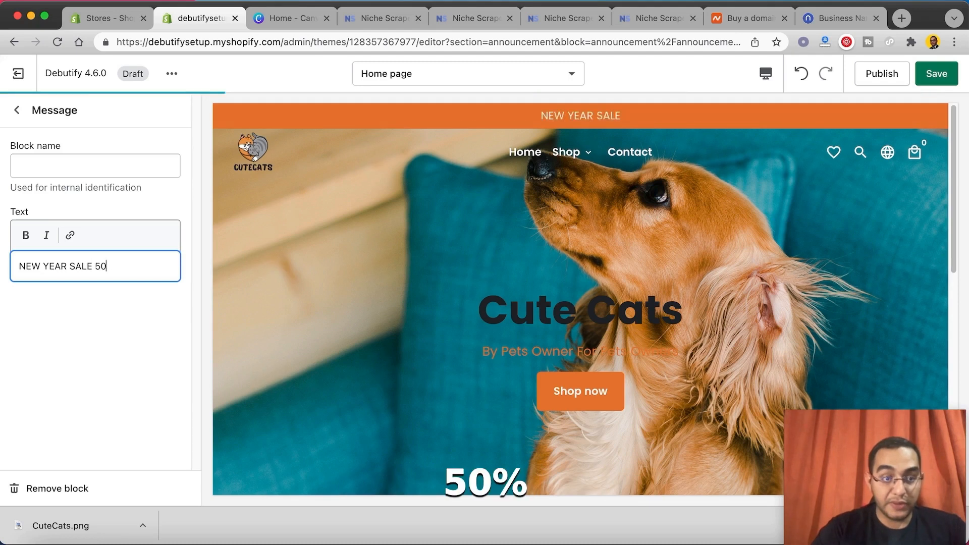
type("% OFF!")
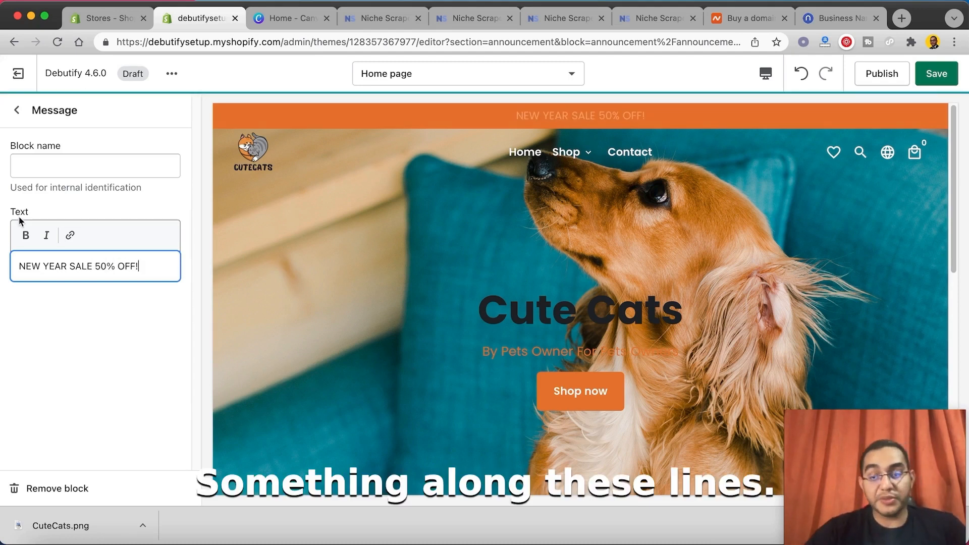
left_click_drag(138, 275, 33, 257)
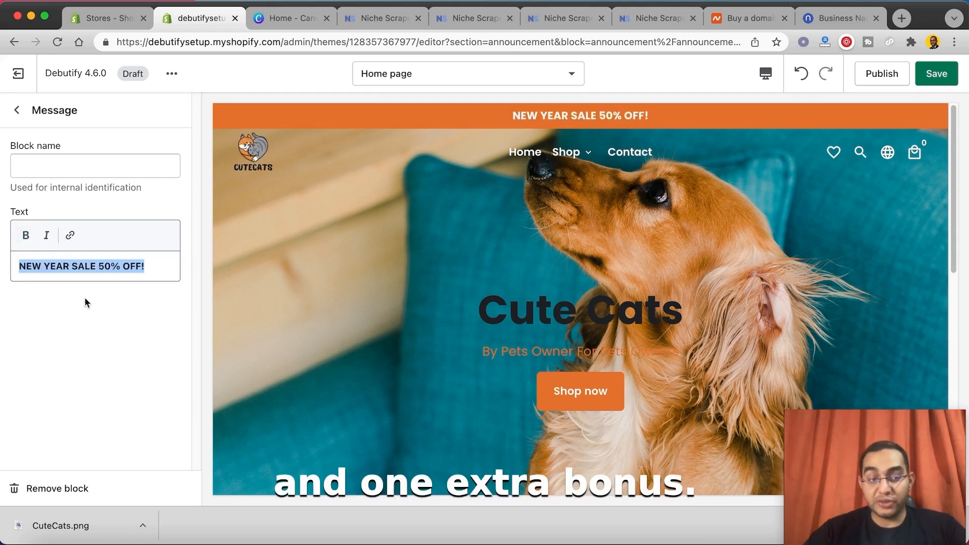
Step: Add a link to All products on the announcement message text
left_click(70, 235)
left_click(69, 246)
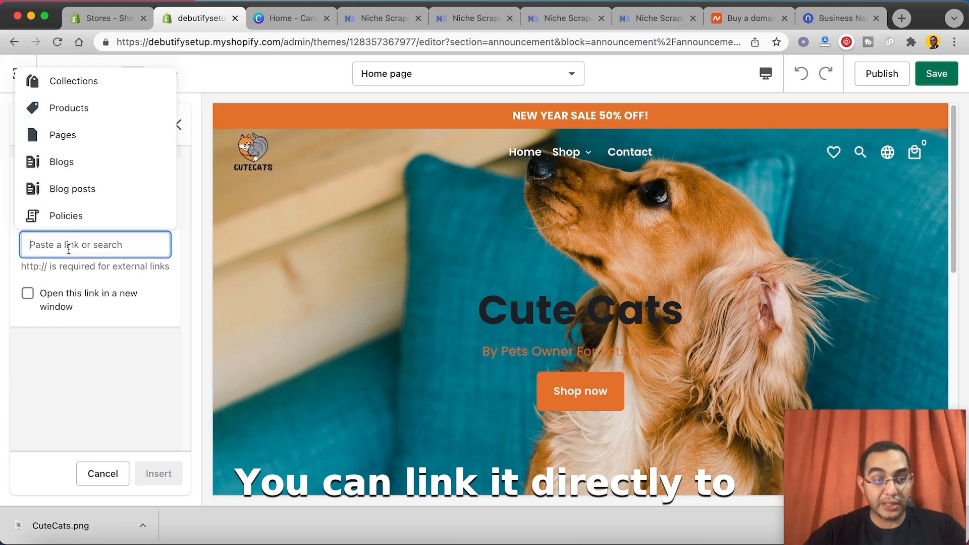
left_click(76, 110)
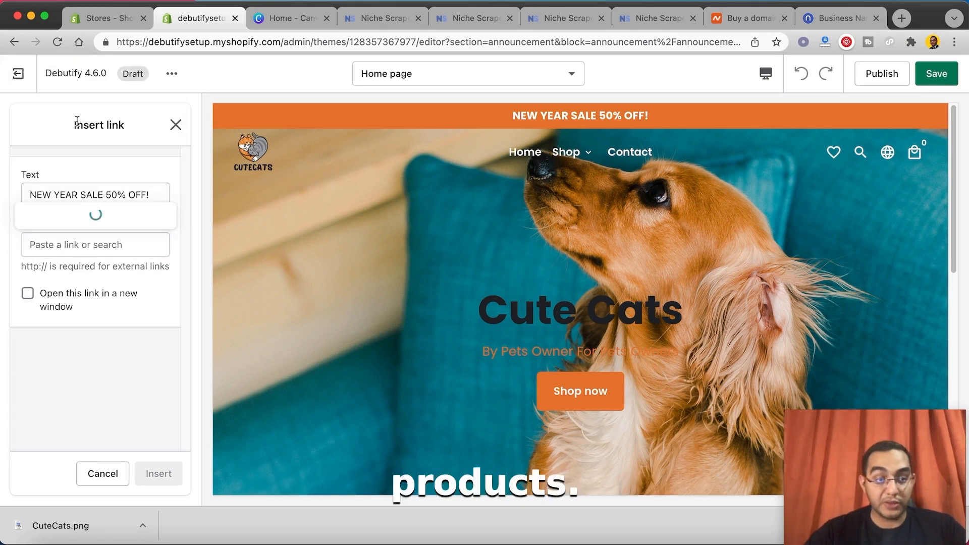
left_click(77, 121)
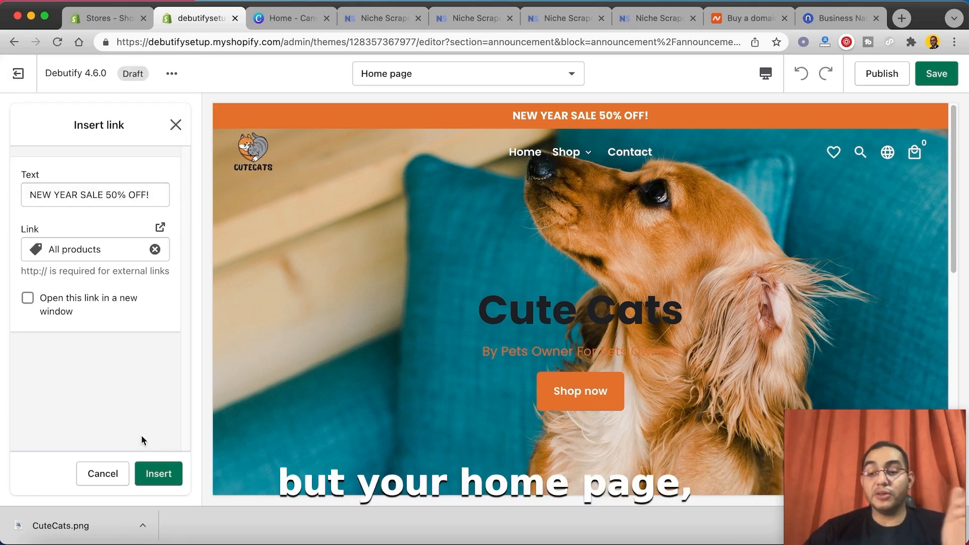
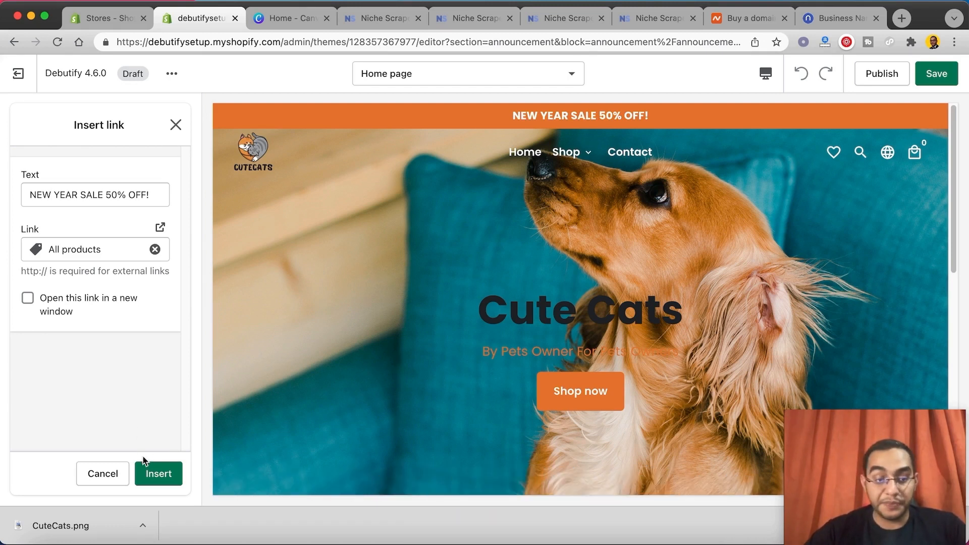
Step: Insert the All products link into the "NEW YEAR SALE 50% OFF!" message and return to the list of sections
left_click(145, 474)
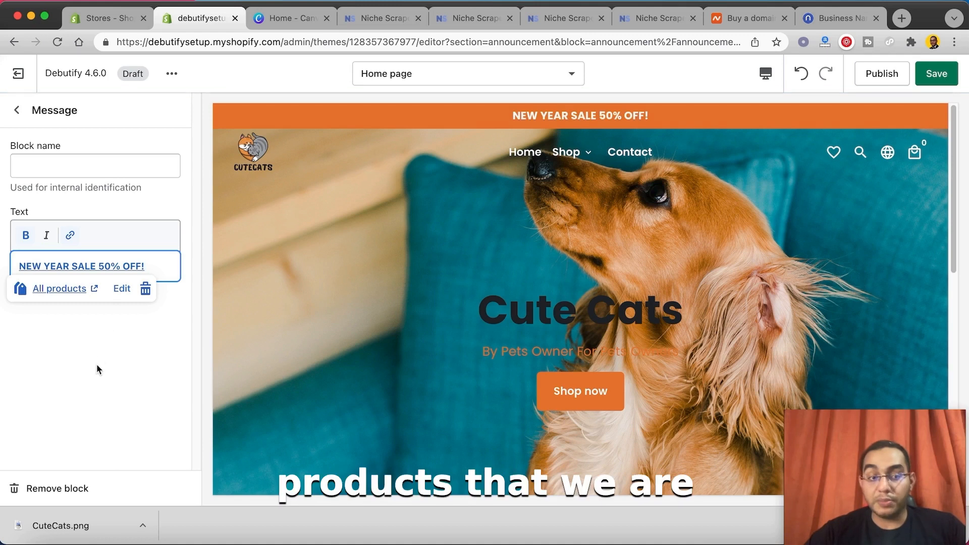
left_click(18, 111)
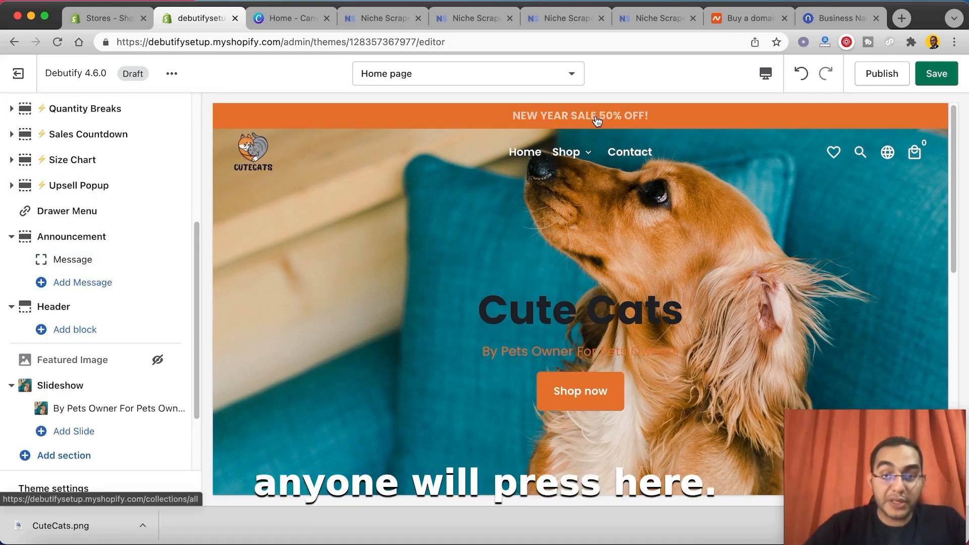
left_click_drag(893, 482, 936, 526)
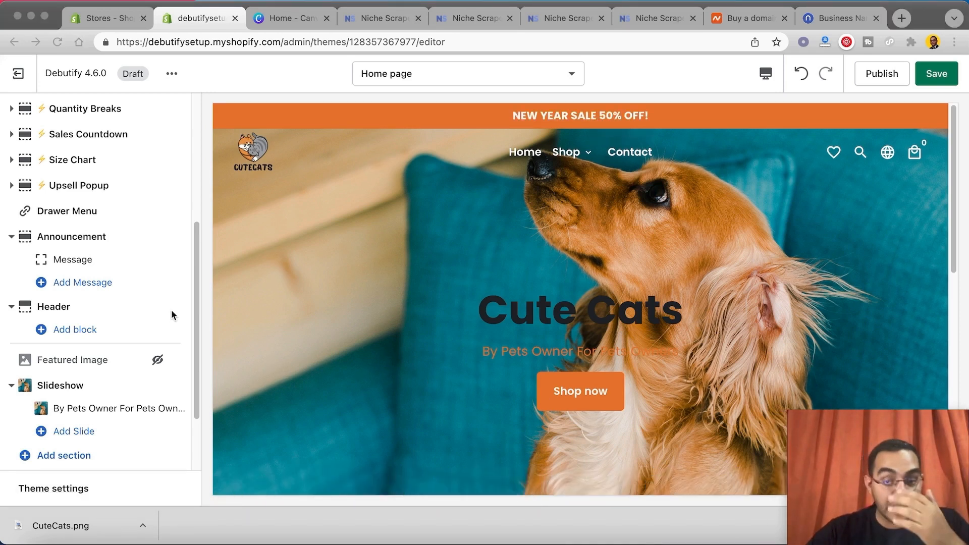
Step: Examine the home page preview from the slideshow banner to the guarantee icons alongside the list of sections
scroll(161, 298, "down", 2)
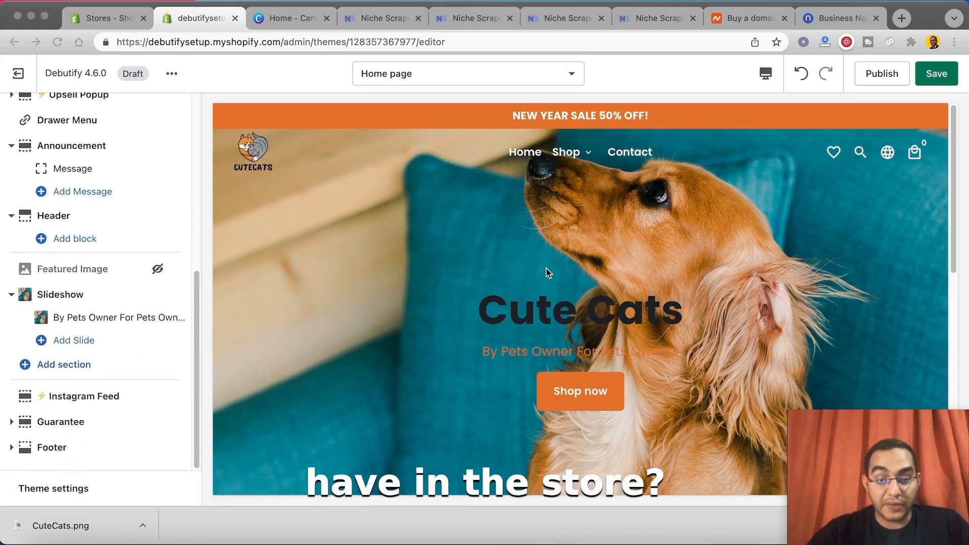
scroll(546, 271, "down", 10)
scroll(396, 199, "up", 10)
scroll(400, 337, "down", 1)
scroll(425, 174, "up", 1)
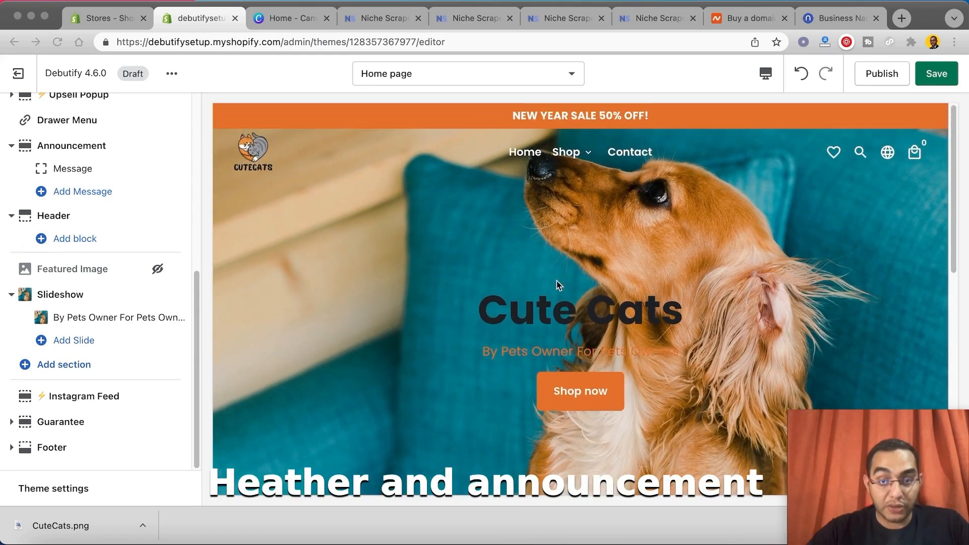
scroll(504, 277, "down", 3)
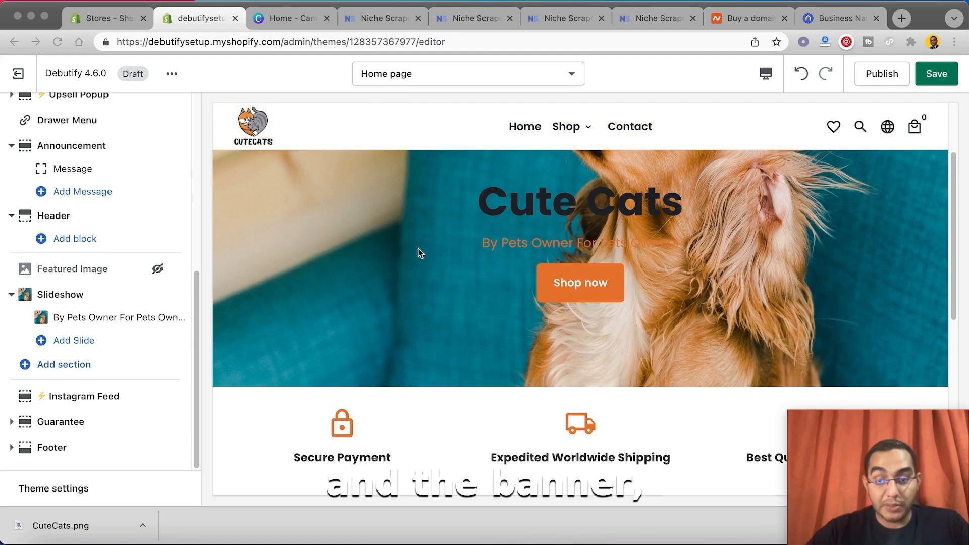
scroll(302, 373, "down", 2)
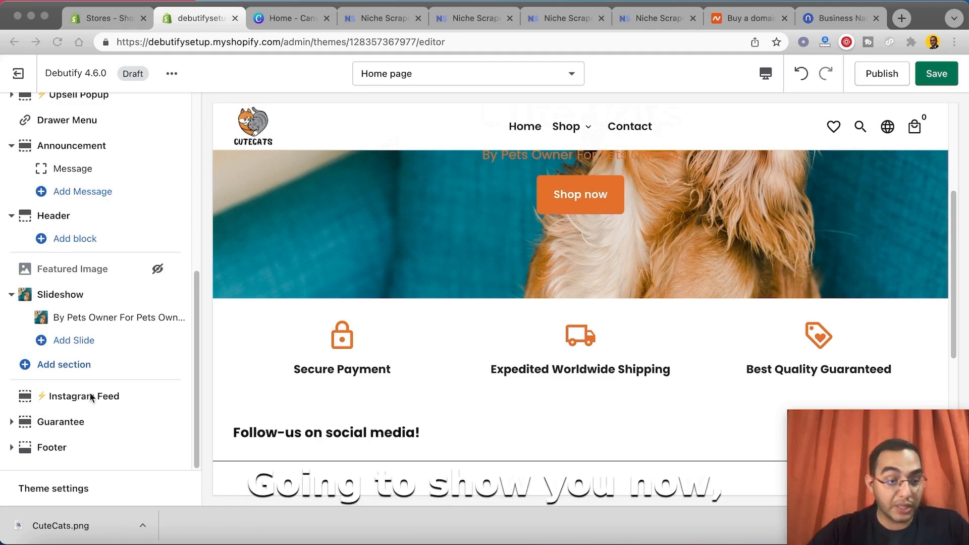
scroll(96, 354, "up", 1)
Step: Expand the Guarantee section, open its Secure Payment block, and open the Google Fonts page of available icons
left_click(13, 428)
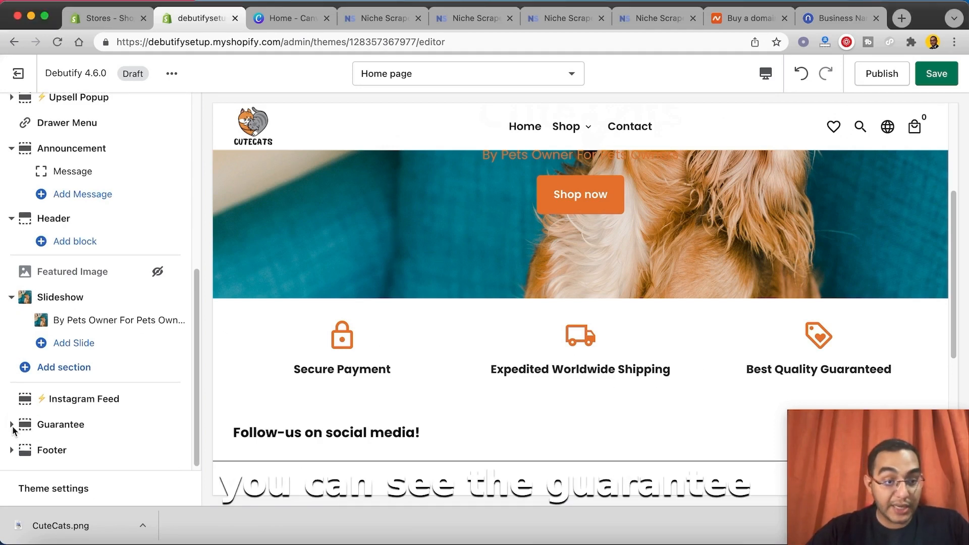
left_click(13, 428)
left_click(61, 446)
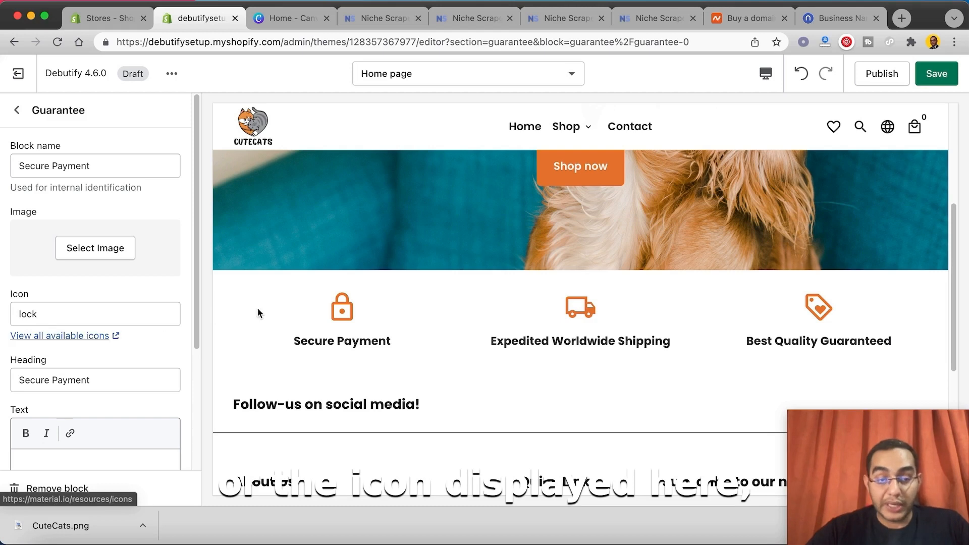
left_click(76, 337)
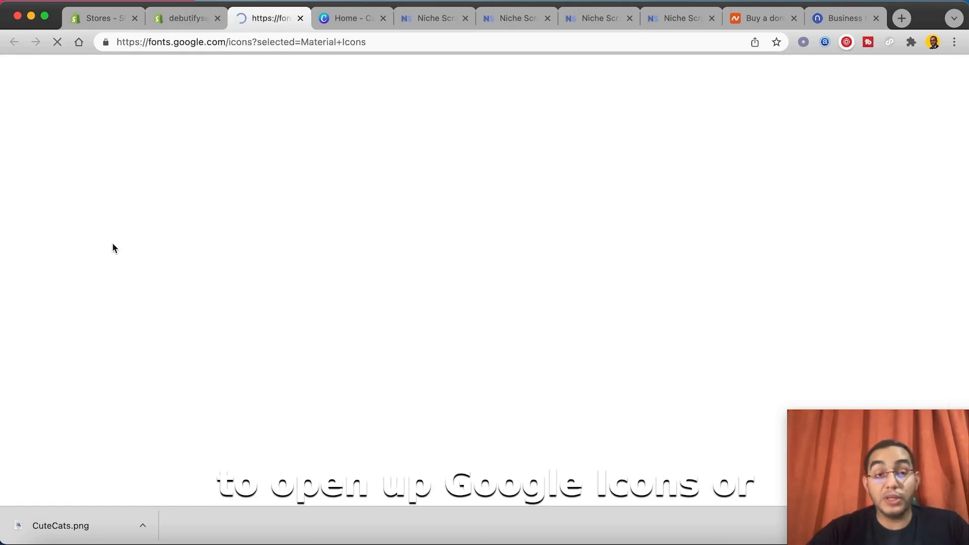
Step: Search the Material icons for "shipping", select Local Shipping, and copy its icon name local_shipping
left_click(138, 127)
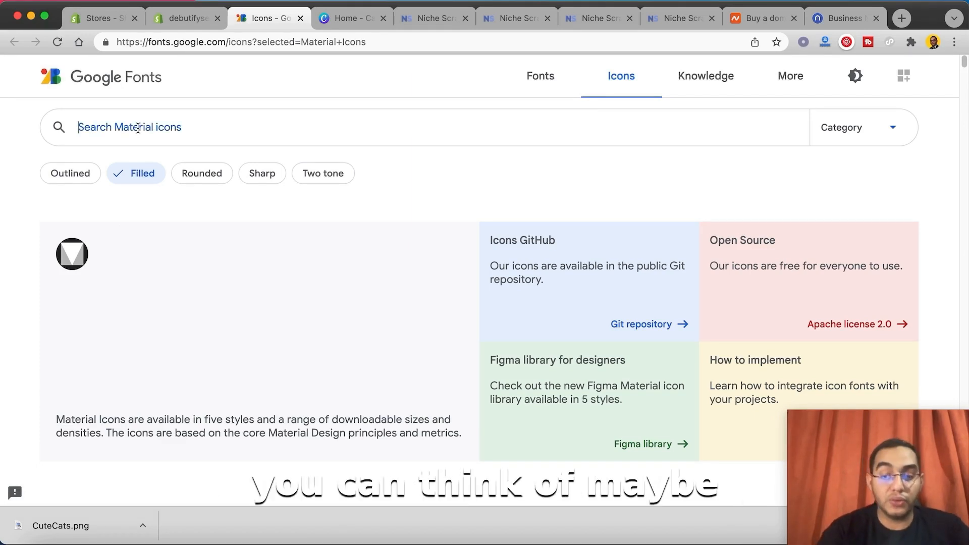
type("shipping")
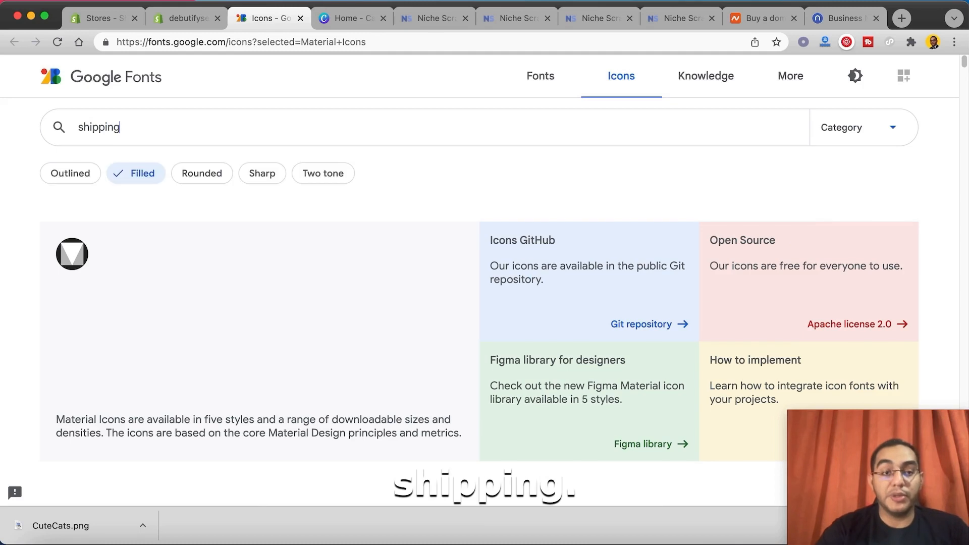
left_click(85, 296)
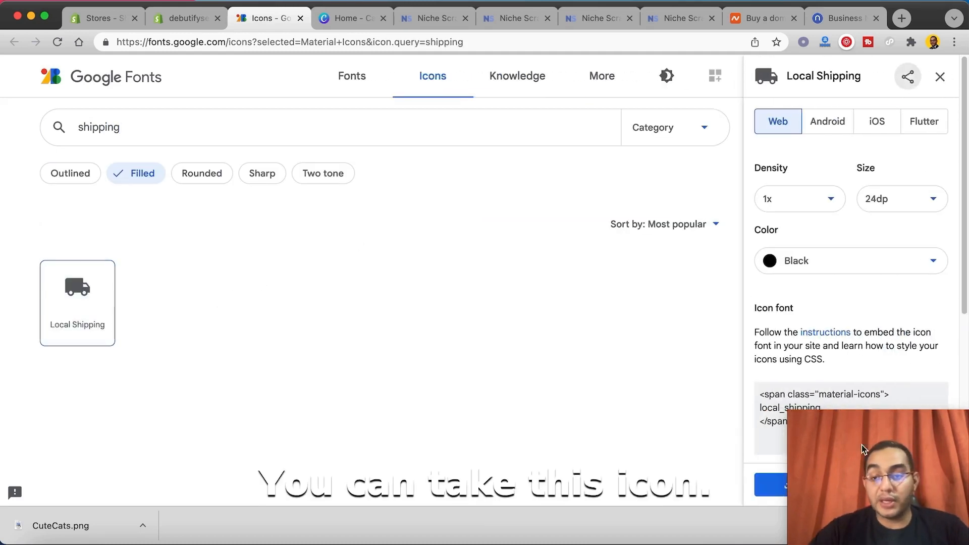
left_click_drag(864, 449, 77, 450)
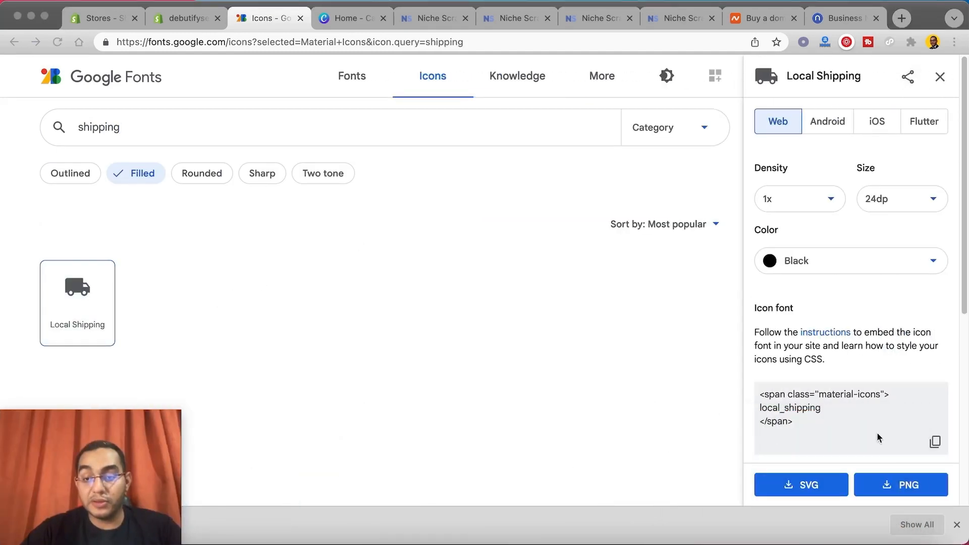
scroll(932, 345, "down", 5)
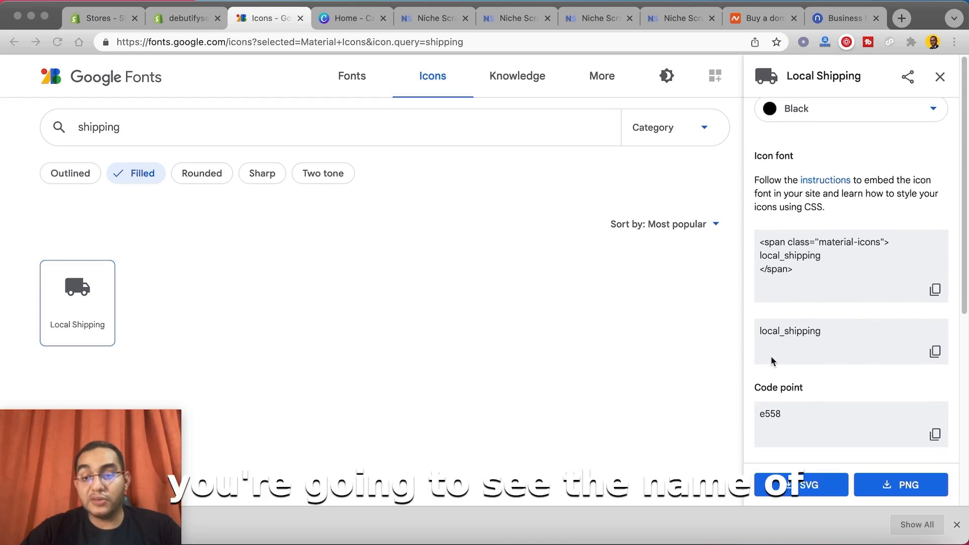
left_click(938, 352)
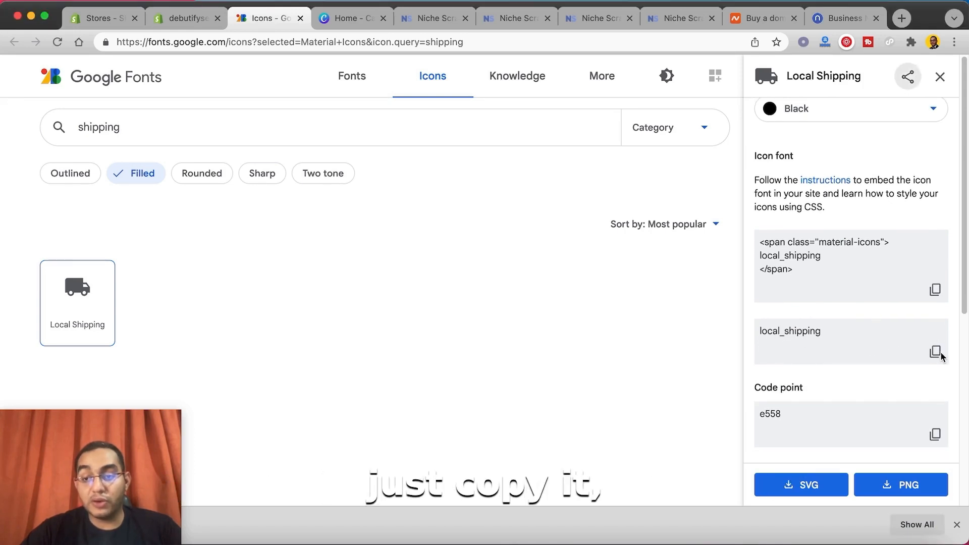
Step: Try local_shipping as the Secure Payment block's icon in the Shopify theme editor and undo the change
left_click(189, 26)
left_click_drag(88, 304, 7, 307)
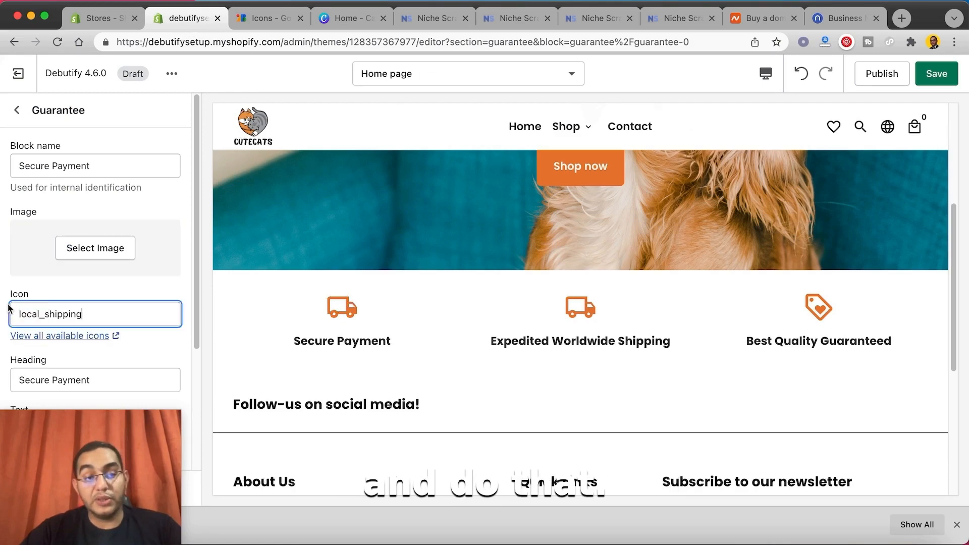
key("super+z")
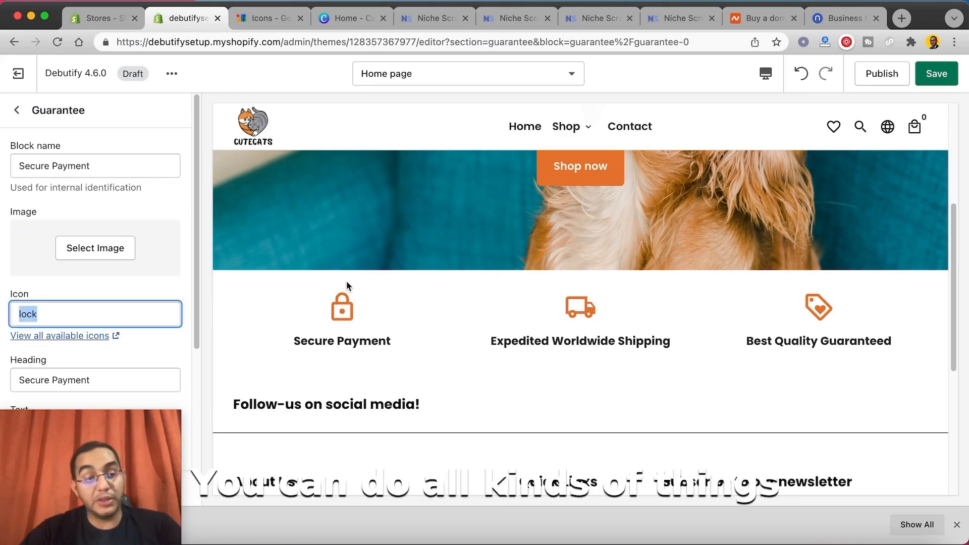
Step: Search Google's Material icons for "customer" and set the Secure Payment block's icon to support_agent in the theme editor
left_click(259, 17)
left_click(160, 128)
key("super+a")
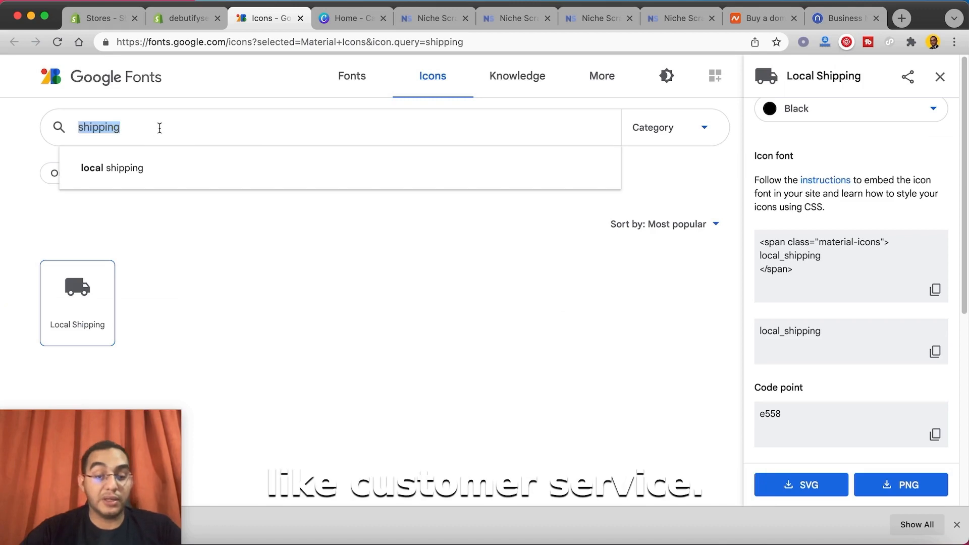
type("cust")
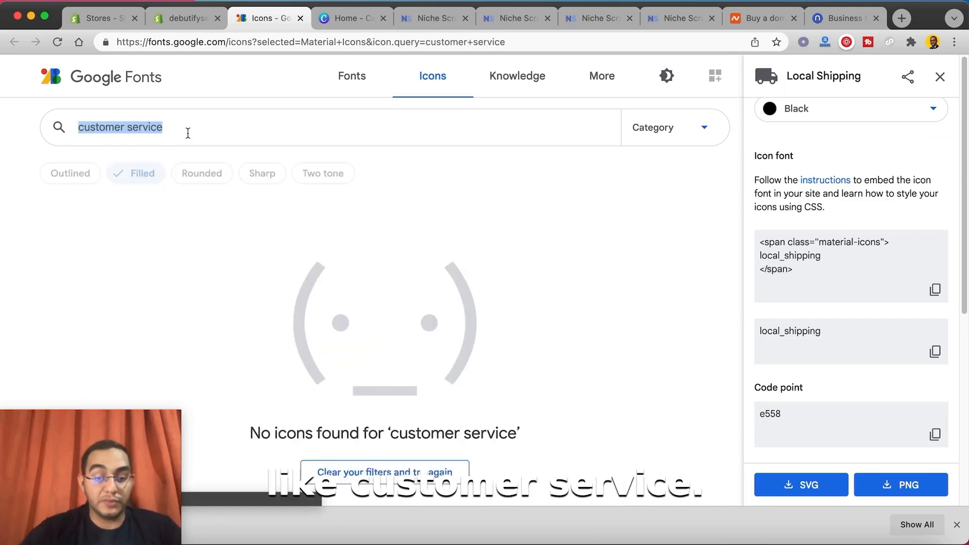
type("customer")
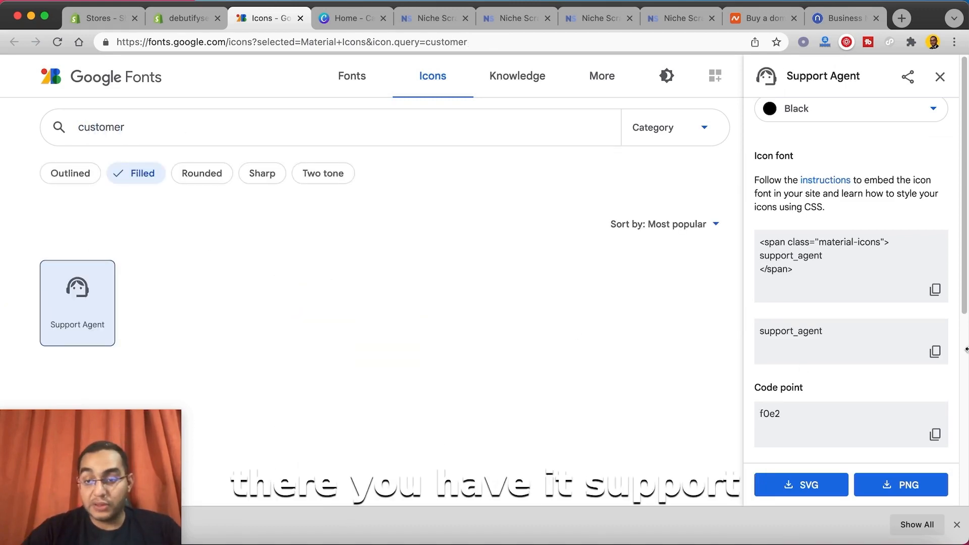
left_click(935, 352)
left_click(191, 25)
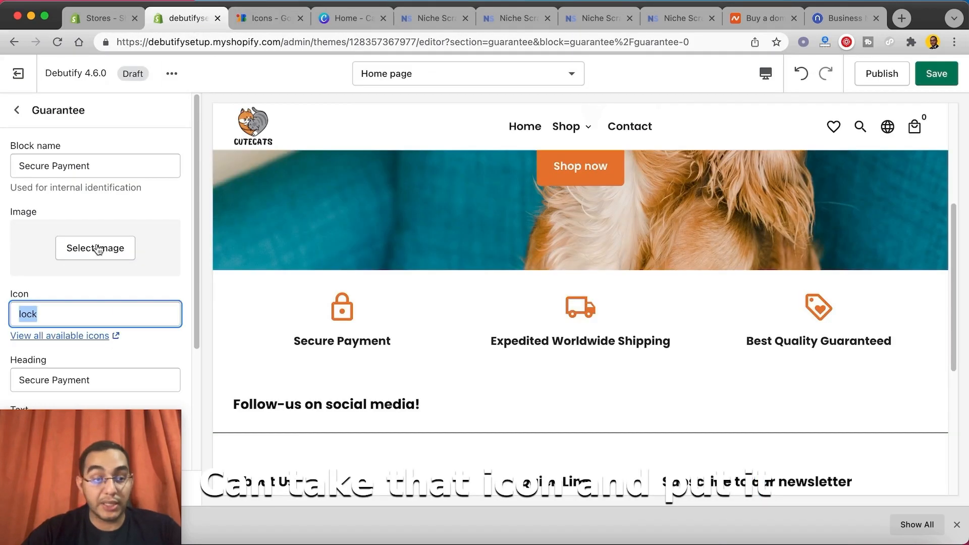
key("super+v")
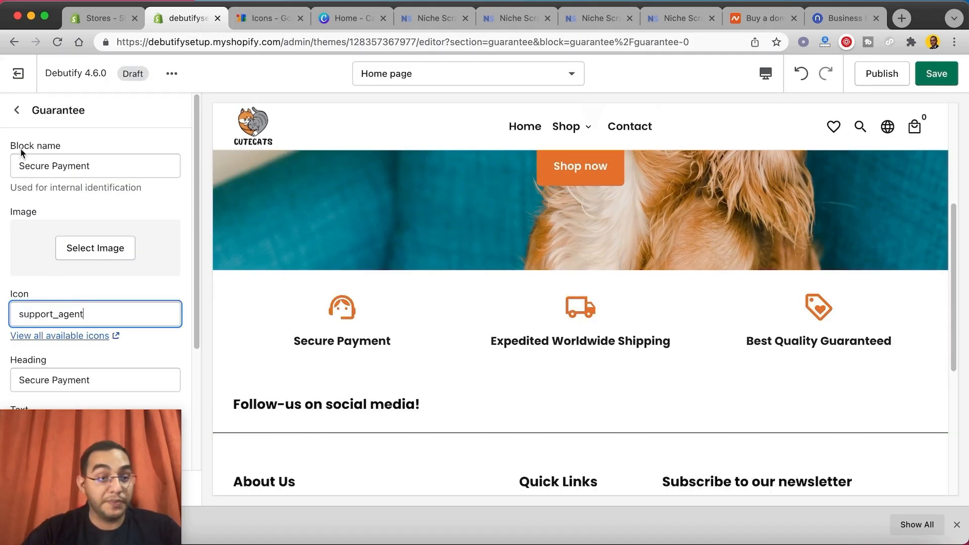
Step: Change the Secure Payment block's heading to "24/7 Customer Support" and return to the list of sections
key("Tab")
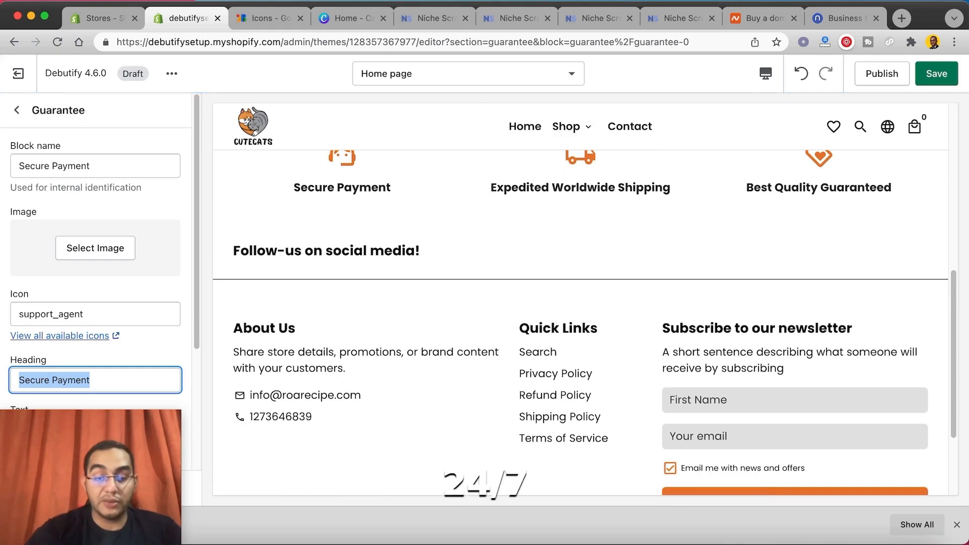
type("25")
type("/7 usto")
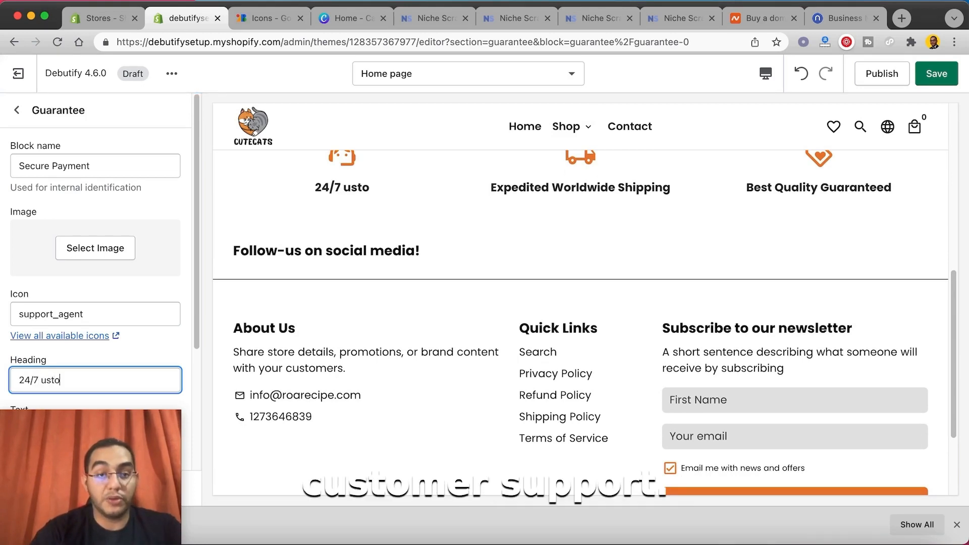
key("BackSpace")
key("BackSpace")
key("BackSpace")
key("BackSpace")
type("Customer Support")
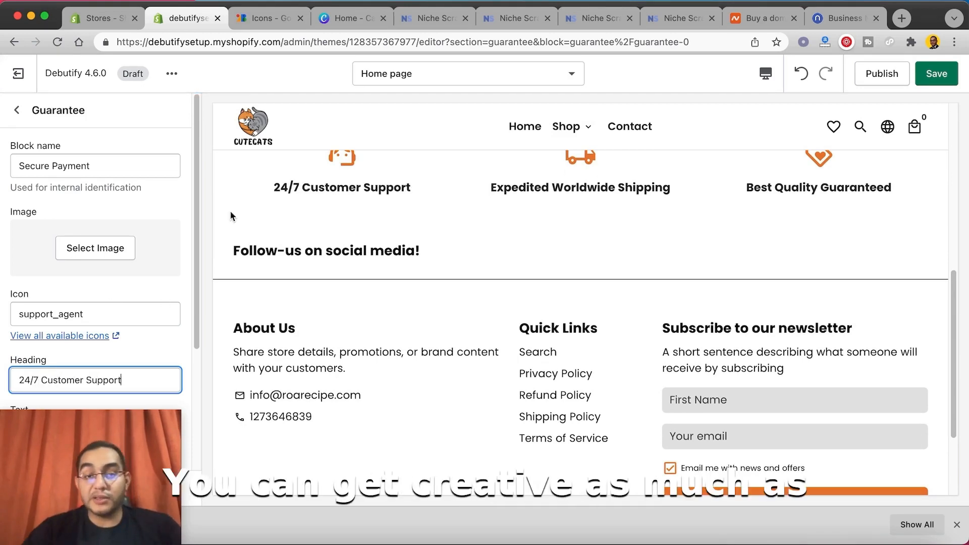
scroll(231, 216, "up", 2)
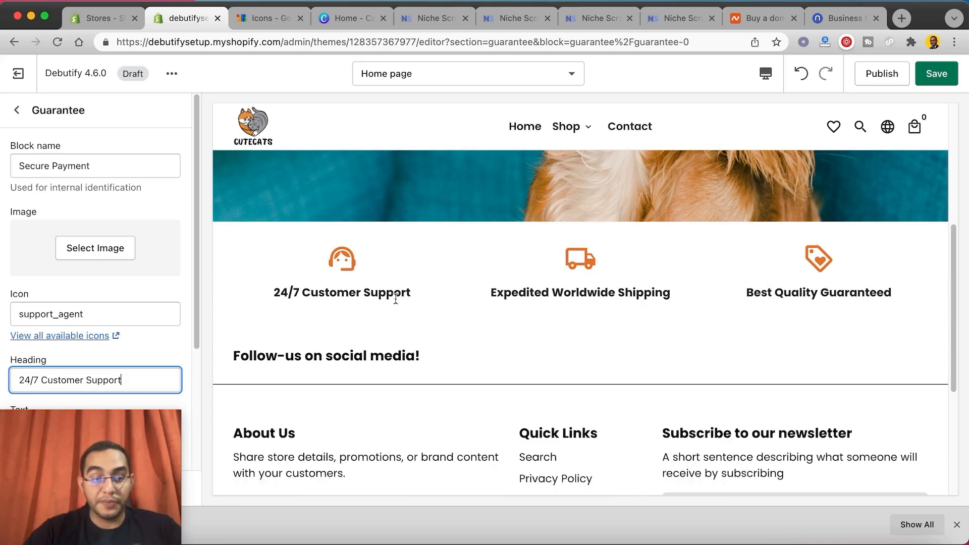
left_click(8, 110)
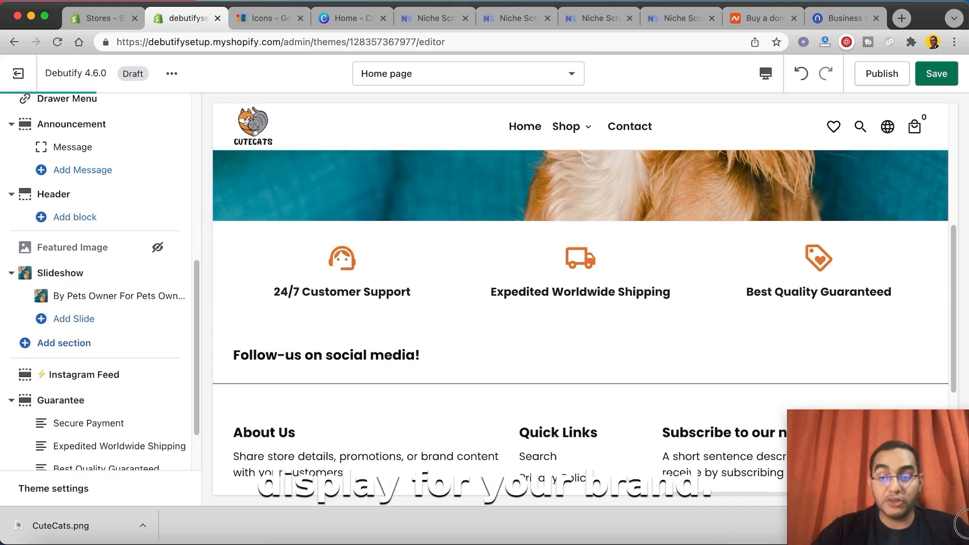
Step: Add an Image With Text section below the Slideshow on the home page
scroll(653, 449, "down", 2)
scroll(62, 317, "down", 1)
left_click(62, 317)
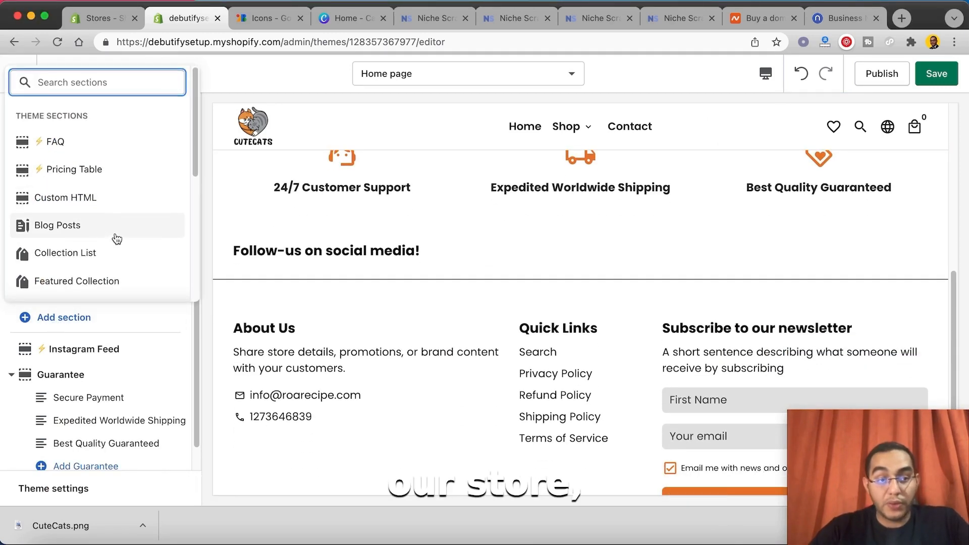
scroll(115, 225, "down", 3)
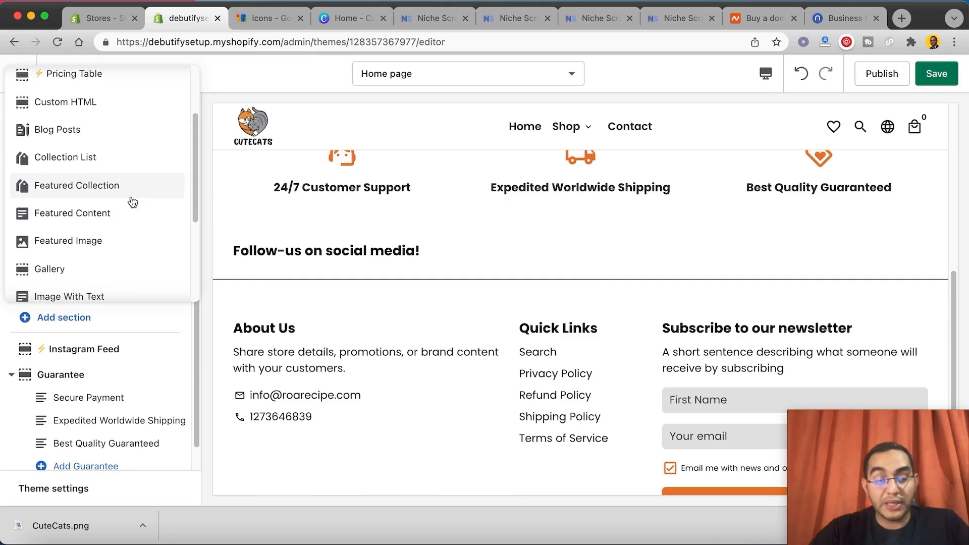
left_click_drag(195, 188, 193, 205)
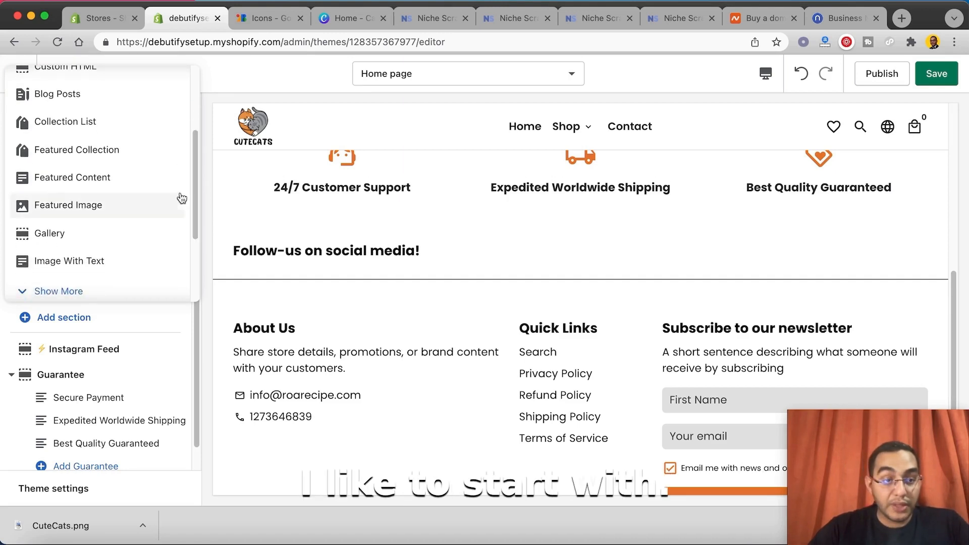
left_click(151, 268)
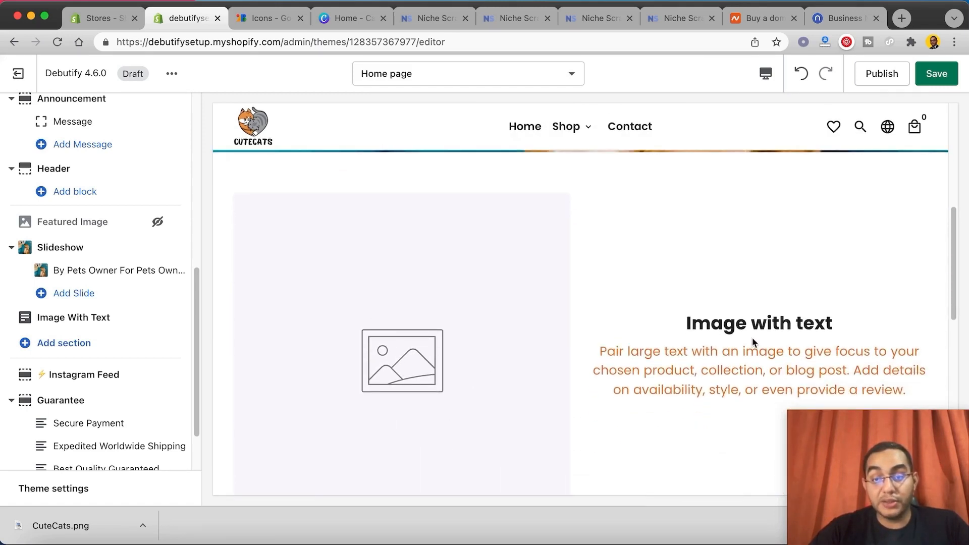
Step: Set the CuteCats logo from the image library as the Image With Text section's image
left_click(47, 318)
left_click(72, 241)
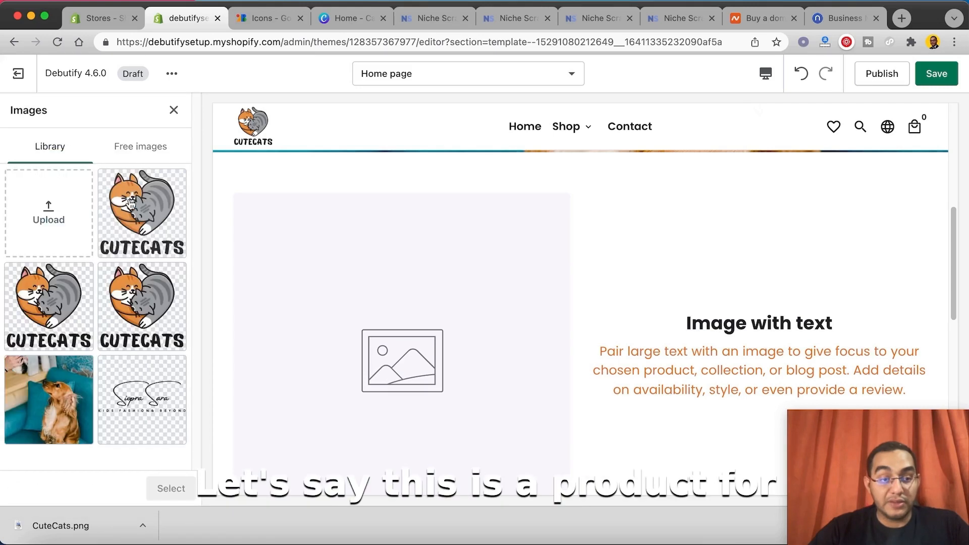
left_click(140, 212)
left_click(170, 486)
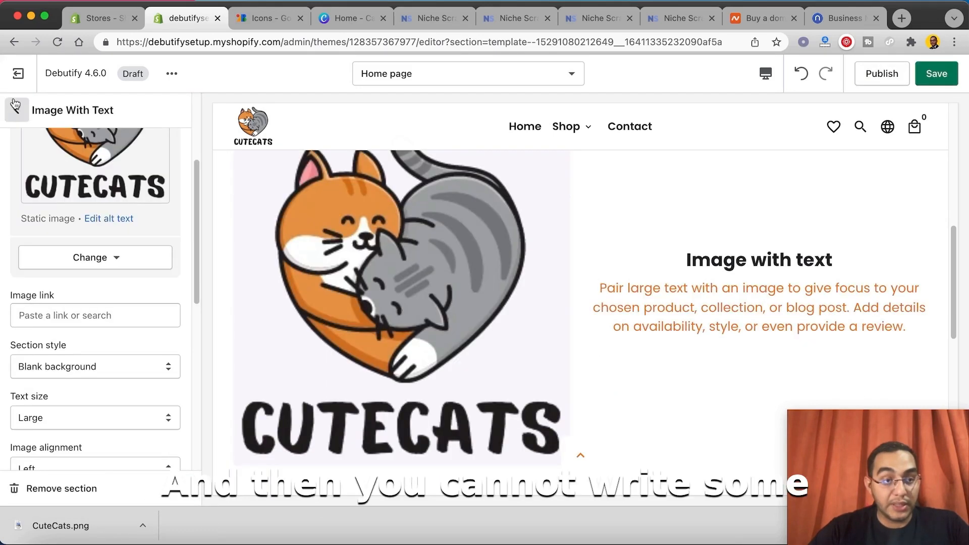
Step: Replace the Image With Text section's heading with "Pet Grooming Made Easy"
left_click(16, 110)
left_click(98, 319)
scroll(99, 322, "down", 10)
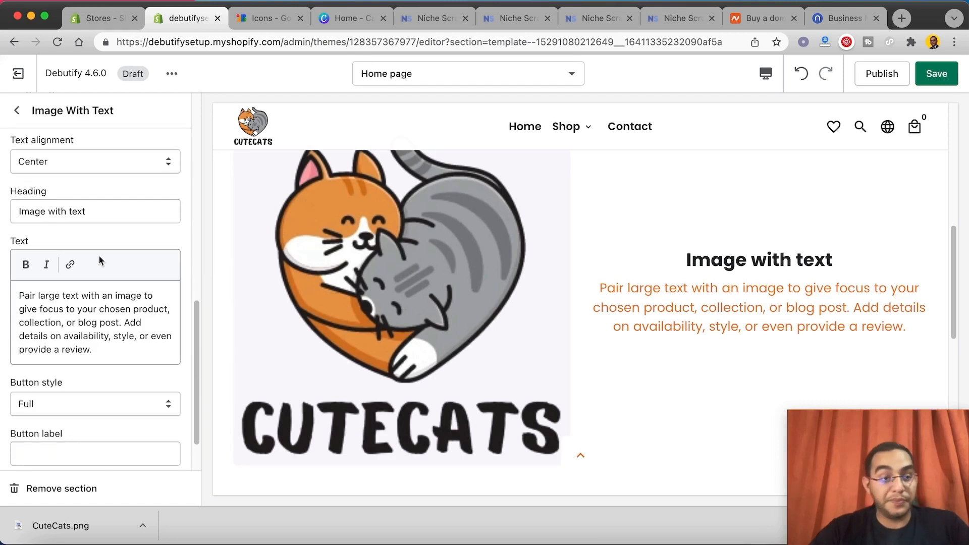
triple_click(95, 211)
type("P")
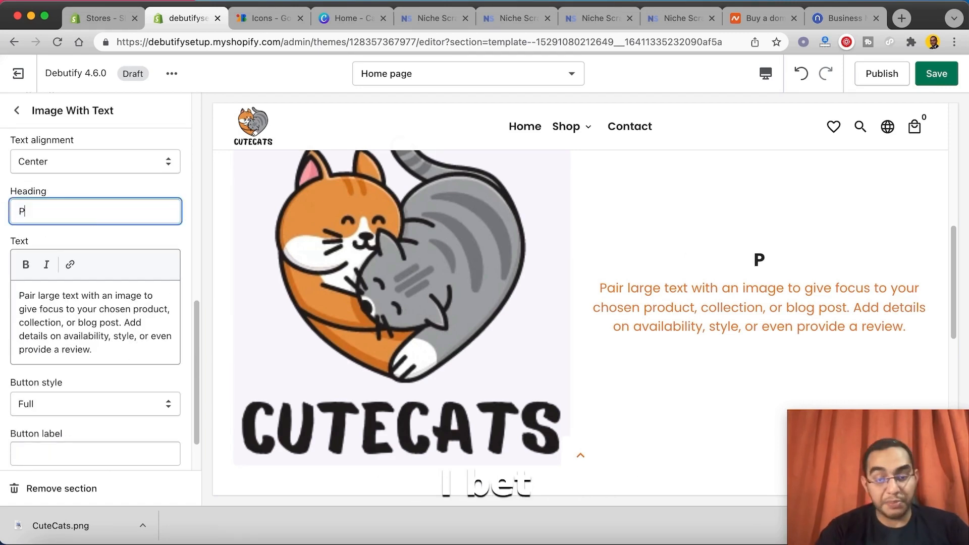
type("et Groomgi")
key("BackSpace")
key("BackSpace")
type("ing Made ")
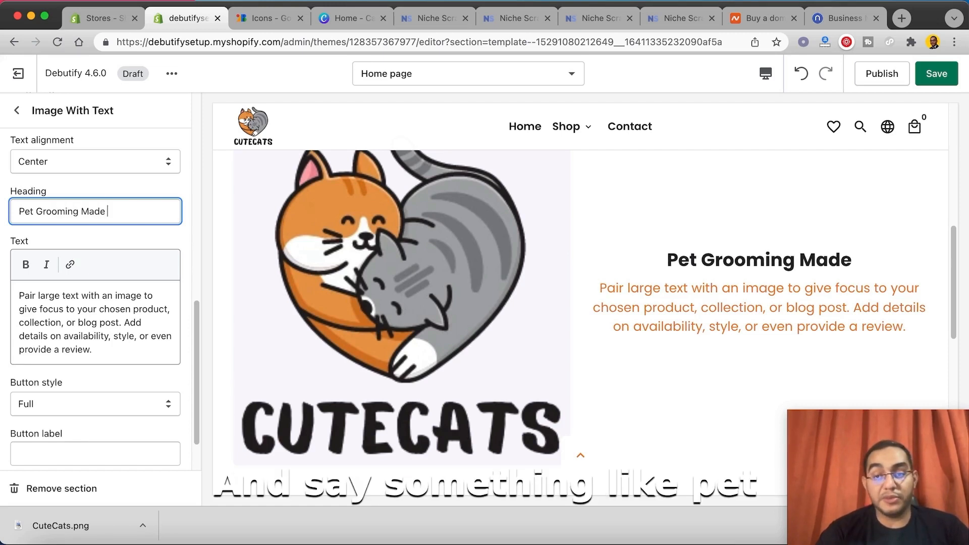
type("S")
key("BackSpace")
type("Easy")
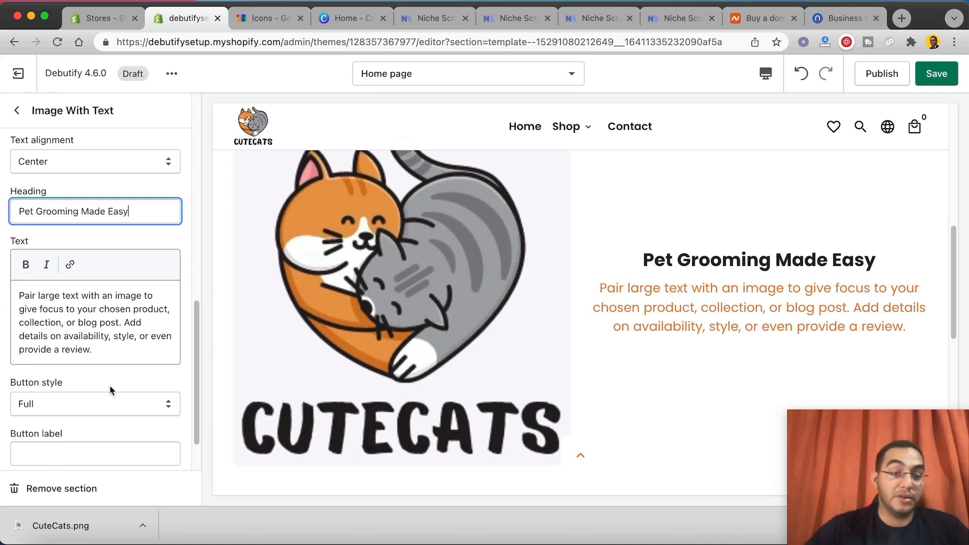
Step: Replace the Image With Text section's body text with "As Easy as it gets"
left_click_drag(101, 353, 3, 292)
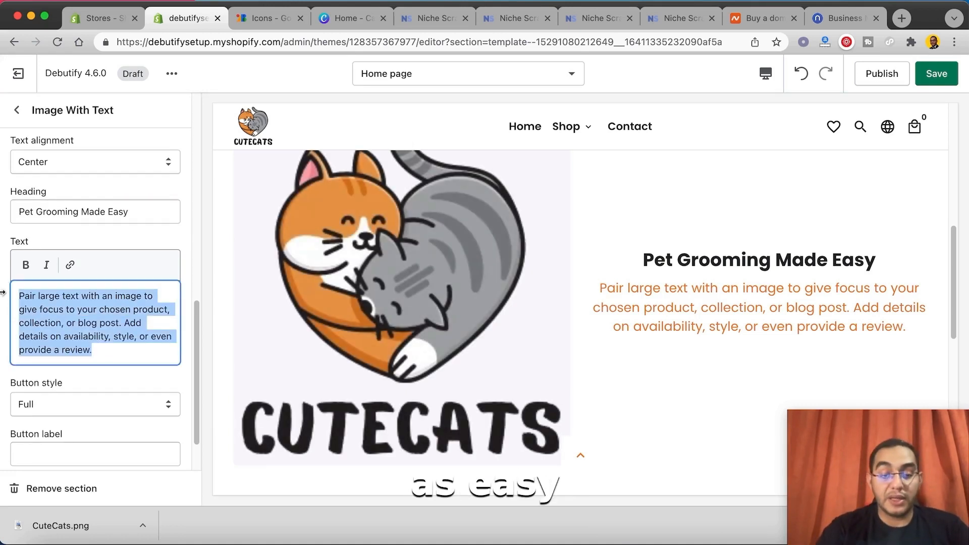
type("As Easy as ")
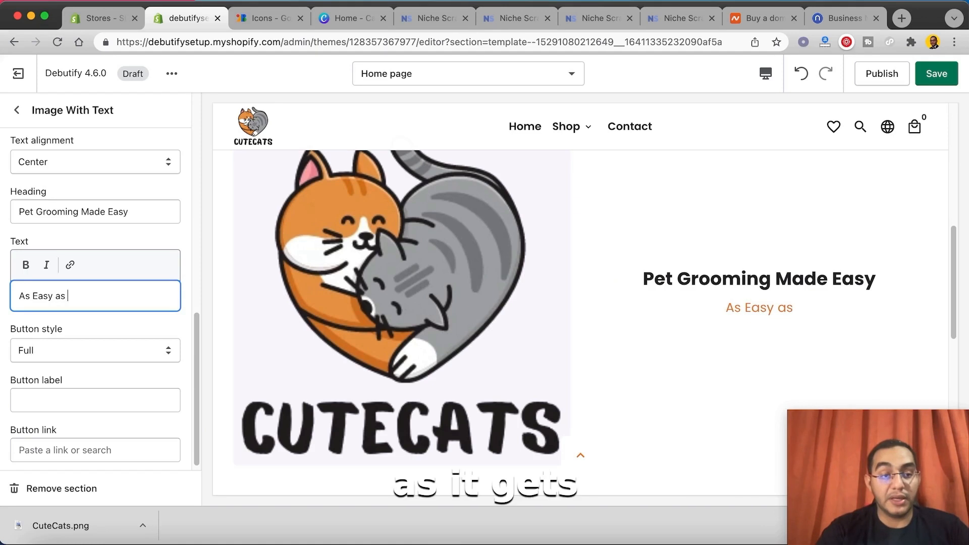
type("it gets")
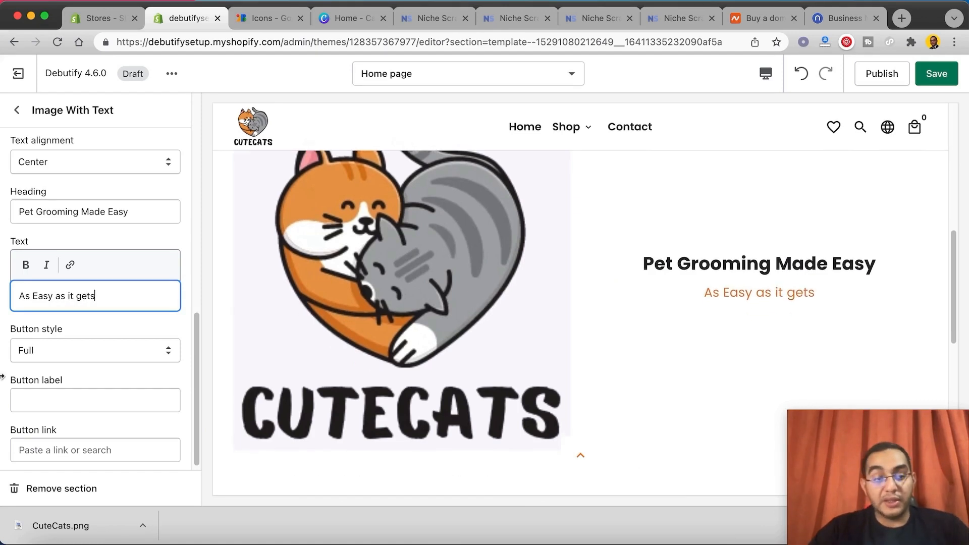
Step: Label the Image With Text section's button "Shop Now" and link it to the EZ Care Dog Toothbrush product
left_click(65, 400)
type("S")
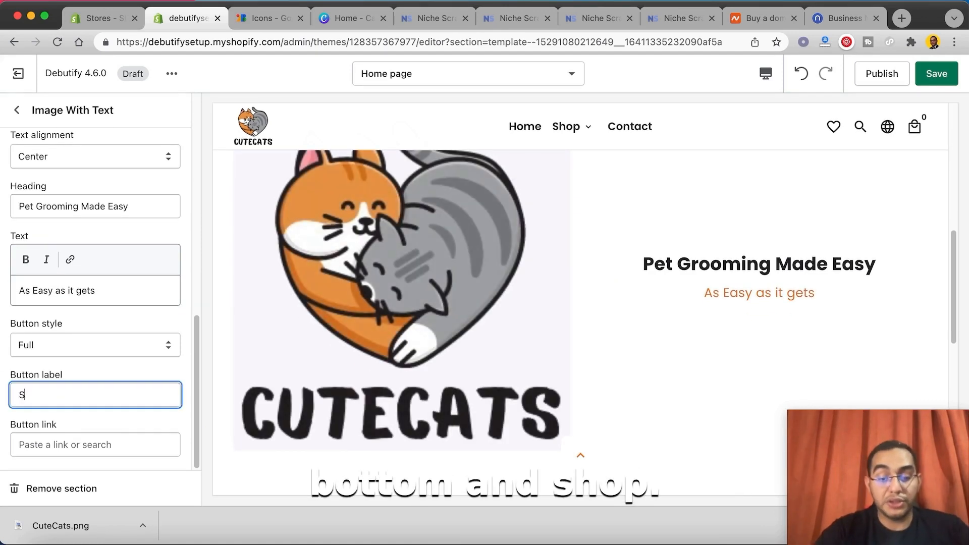
type("hop Now")
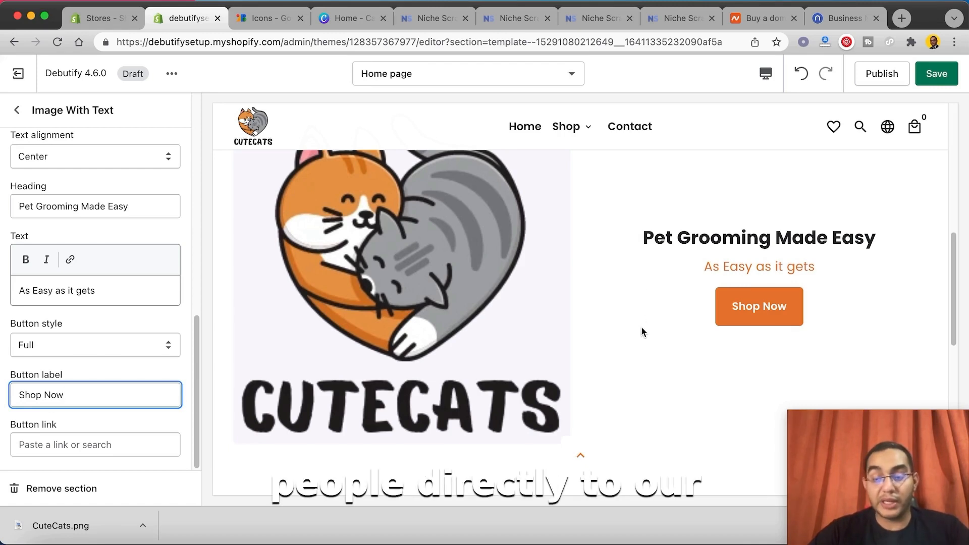
left_click(79, 444)
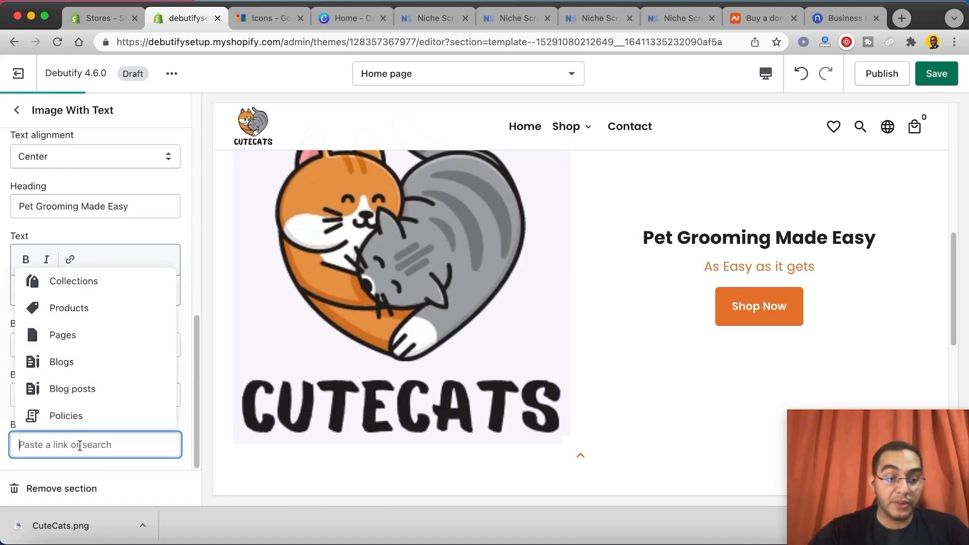
left_click(76, 309)
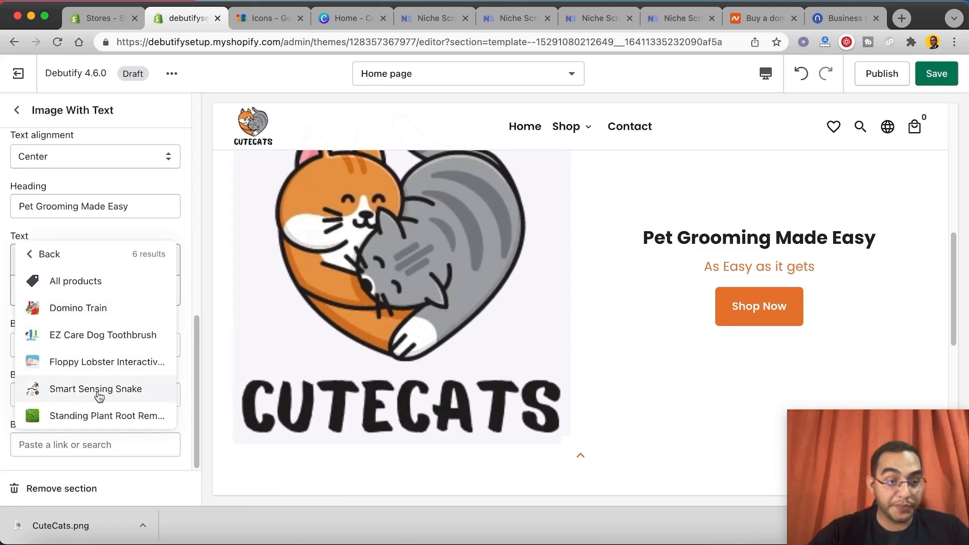
left_click(88, 335)
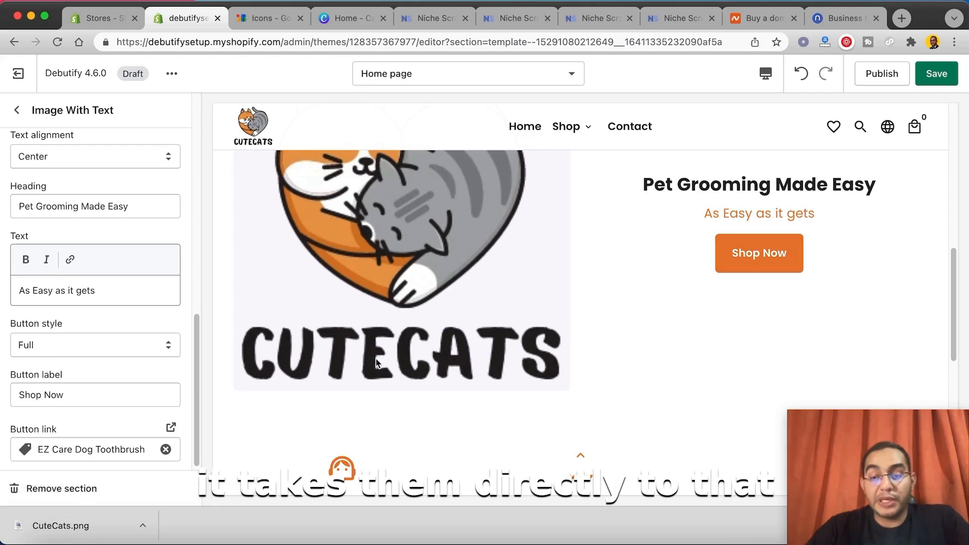
Step: Return to the section list and add a Featured Collection section below Image With Text
left_click(18, 117)
left_click(81, 338)
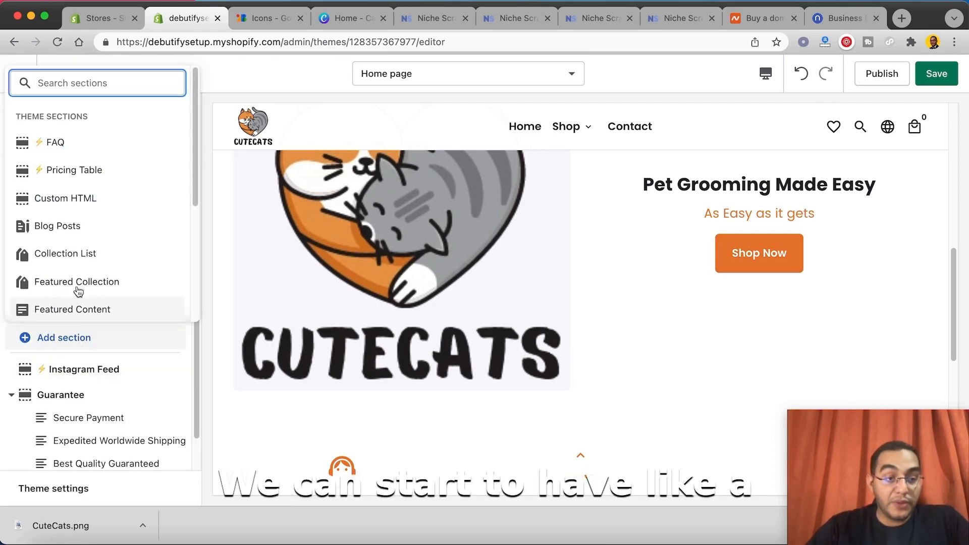
left_click(79, 286)
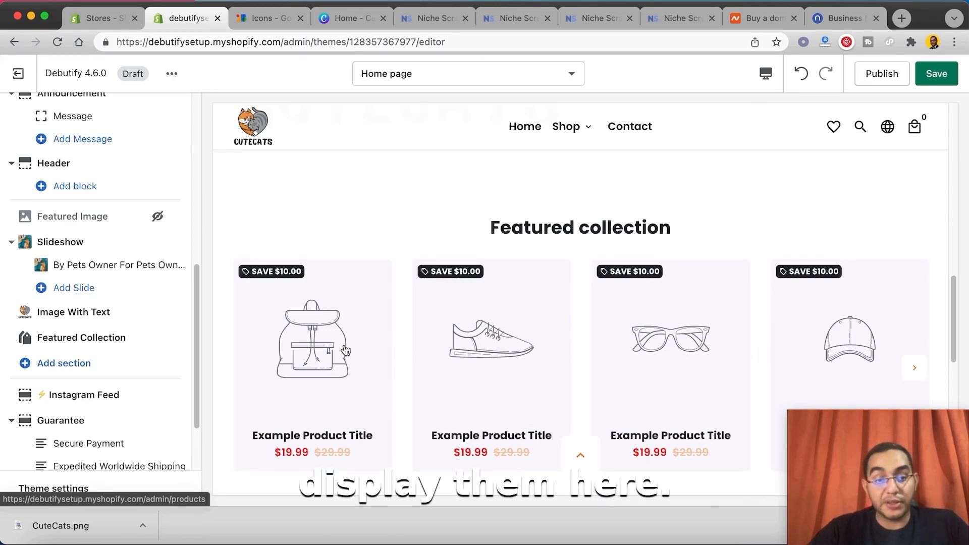
Step: Change the theme's Sales price color to the orange #EA7D33 already in use and save the theme
scroll(346, 351, "down", 3)
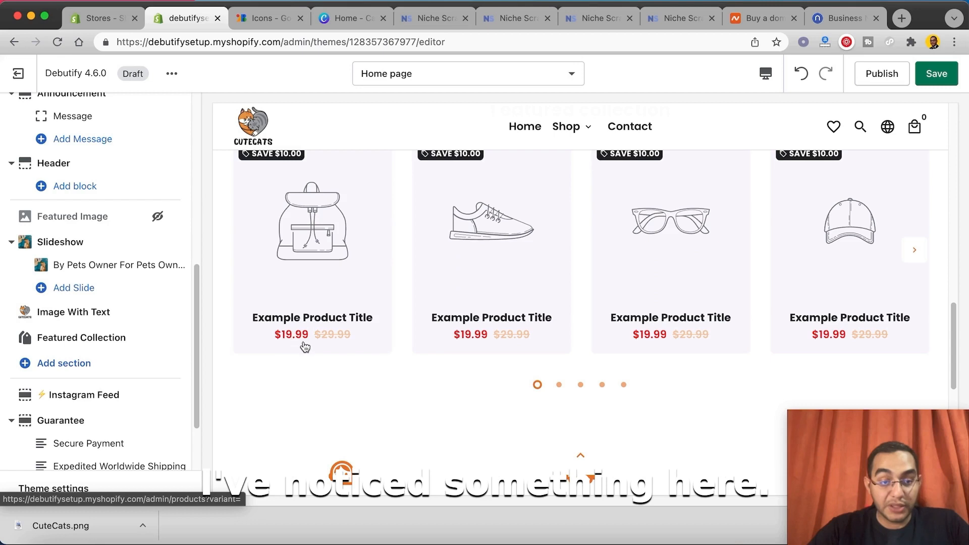
scroll(101, 429, "down", 3)
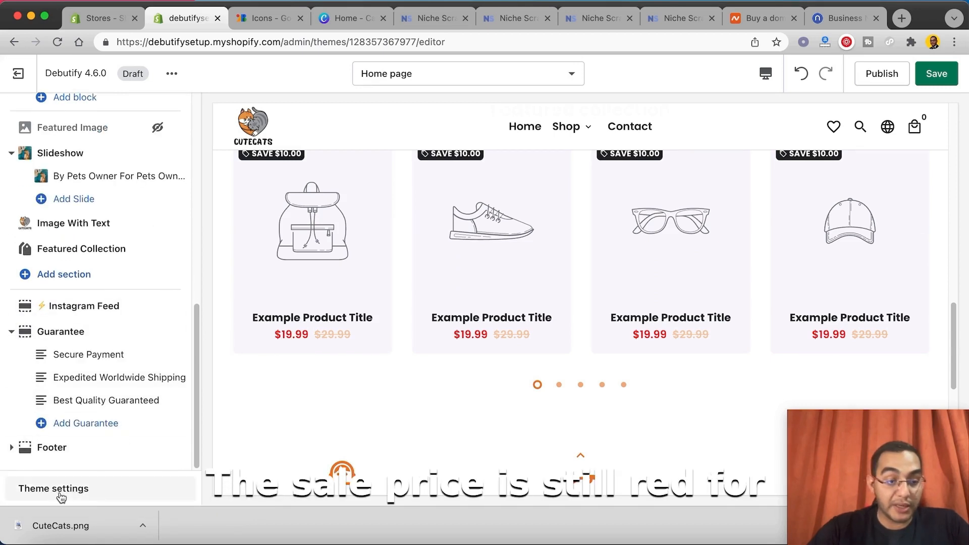
left_click(53, 488)
scroll(71, 406, "down", 15)
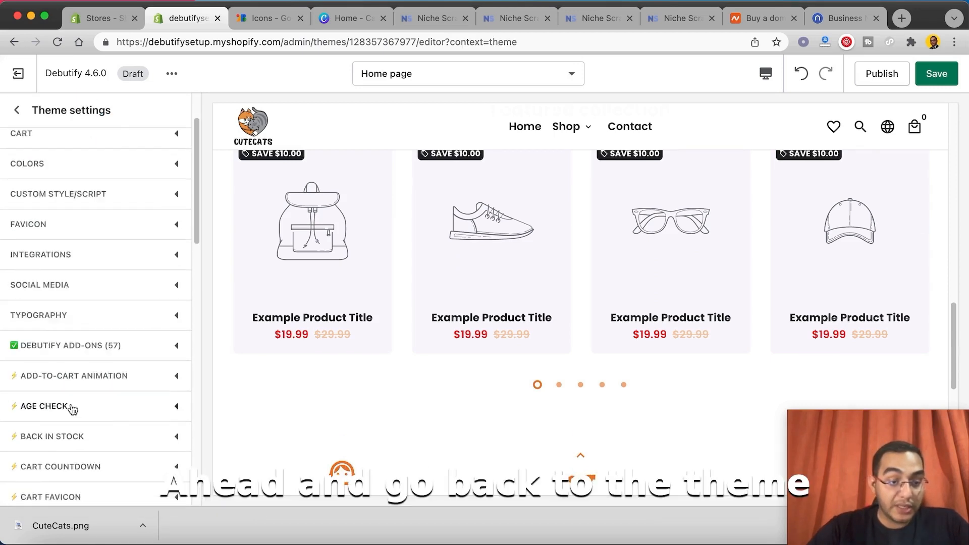
scroll(77, 405, "up", 15)
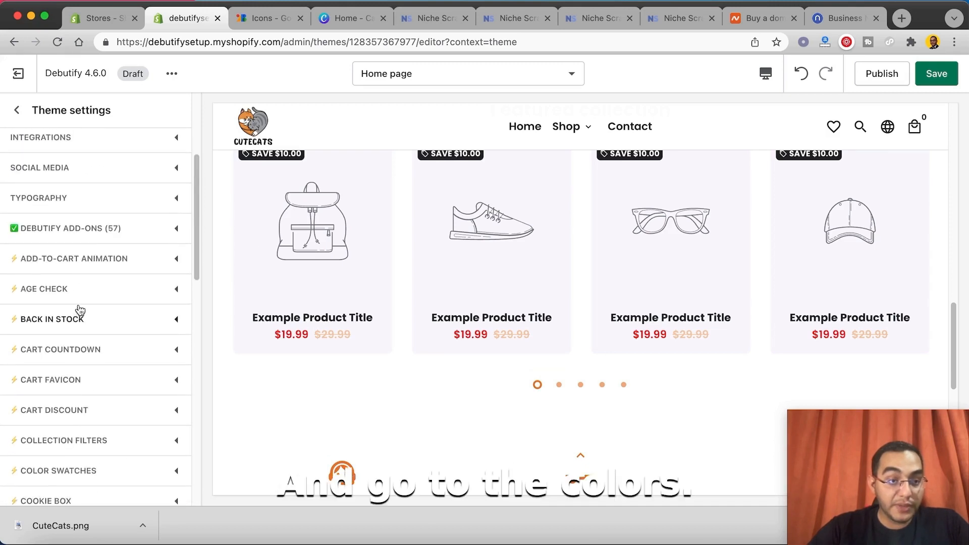
left_click(47, 177)
scroll(28, 367, "down", 5)
left_click(26, 359)
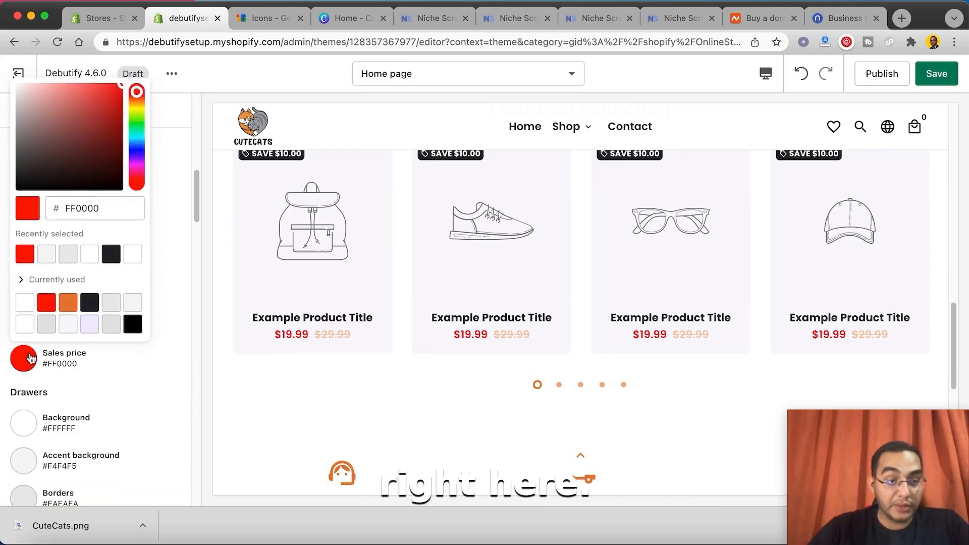
left_click(71, 306)
left_click(169, 279)
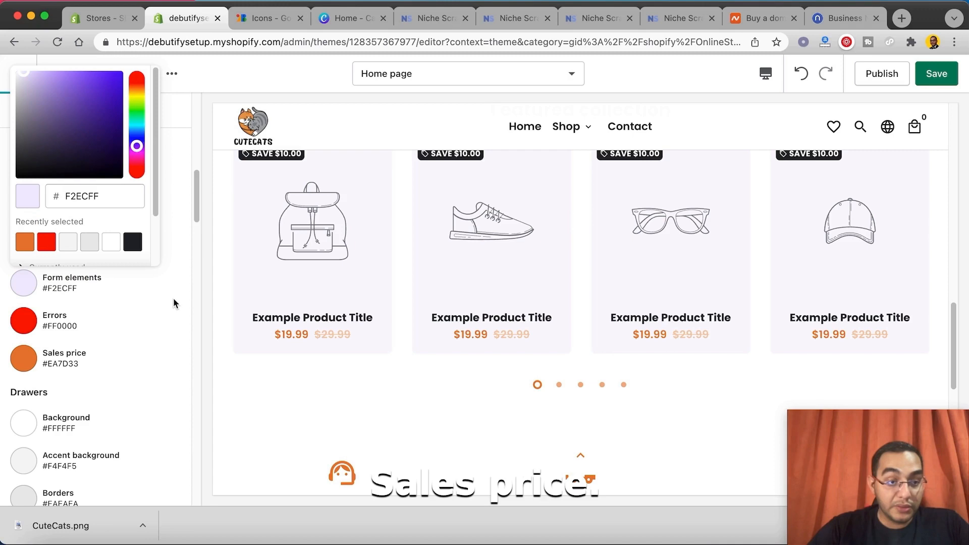
scroll(181, 318, "up", 3)
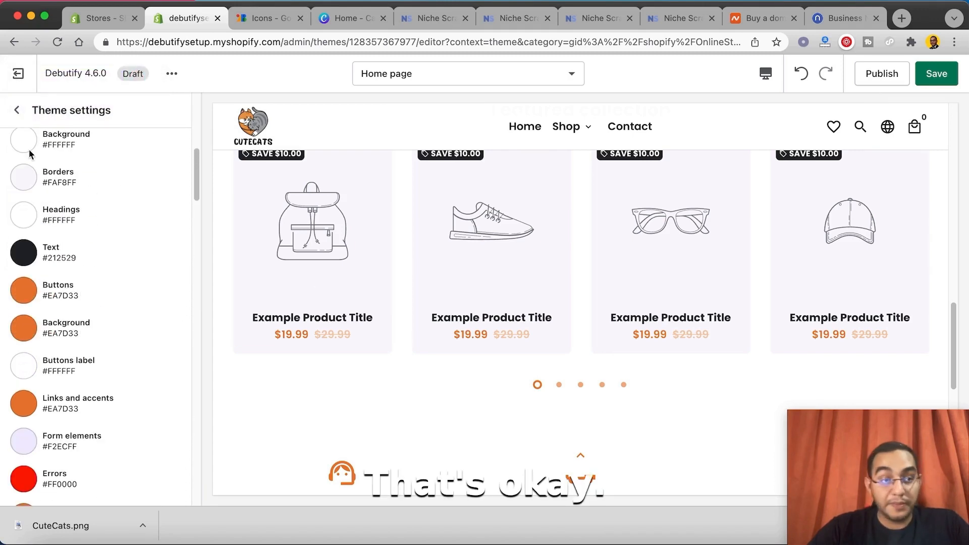
left_click(17, 110)
left_click(936, 73)
Step: Open the Featured Collection section's collection selection and start creating a new collection from it
left_click(108, 281)
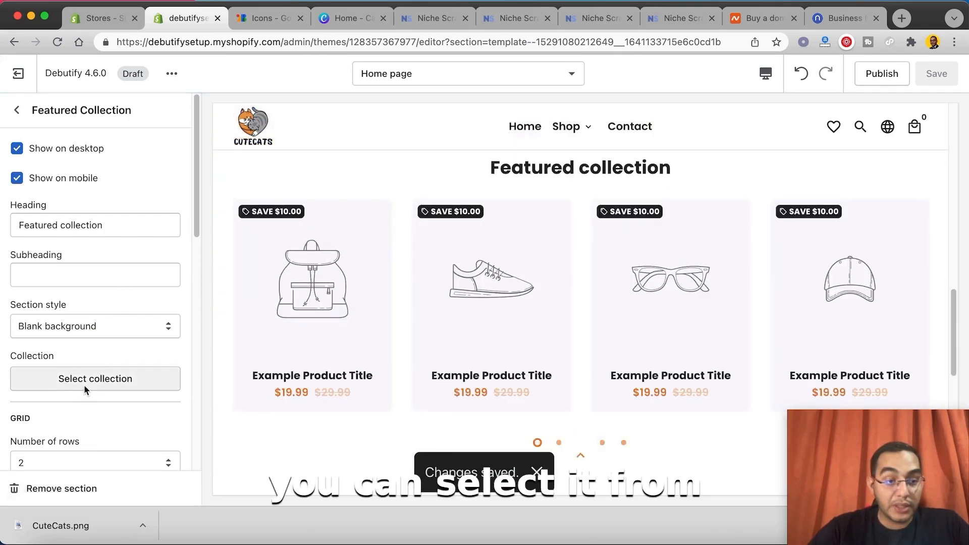
left_click(84, 385)
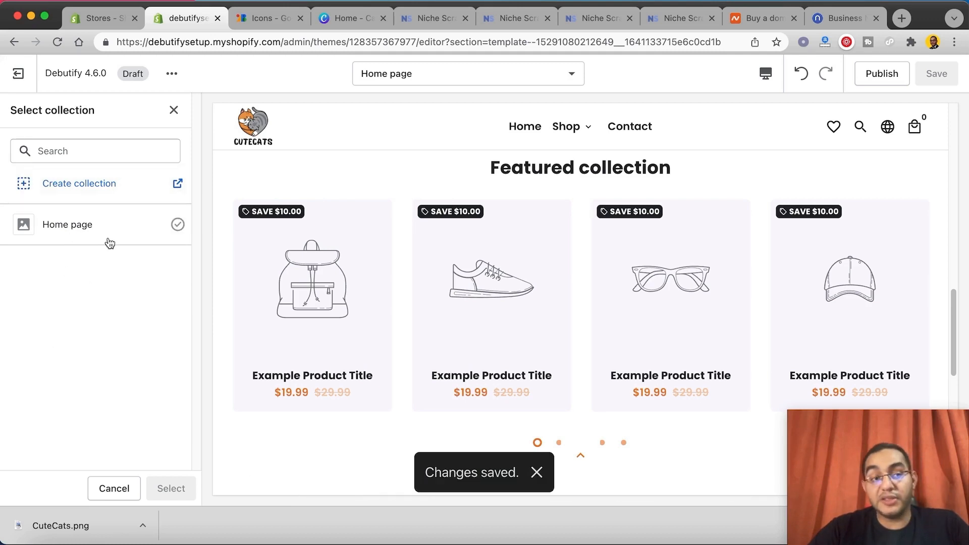
left_click(181, 185)
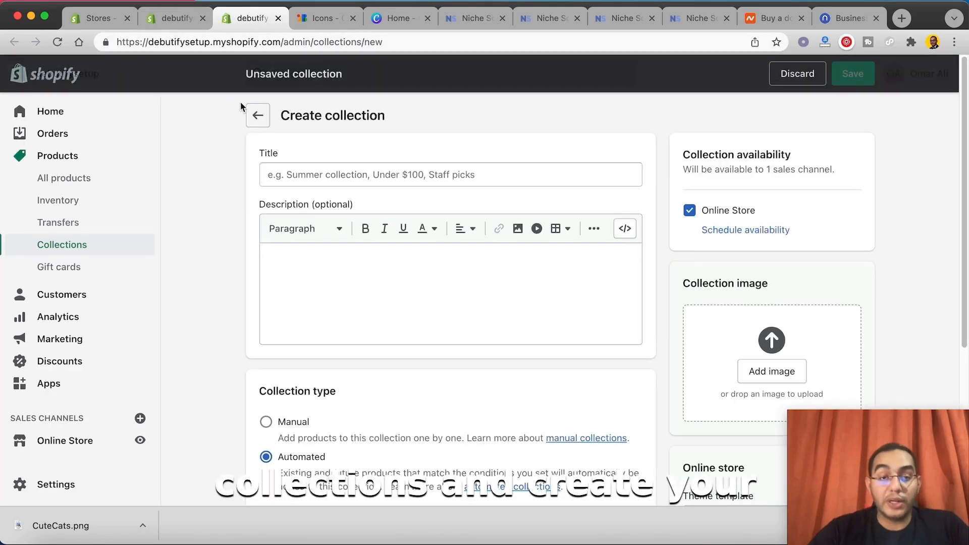
Step: Title the new collection "Pet Grooming", set its type to Manual and save it
left_click(322, 183)
type("Pet")
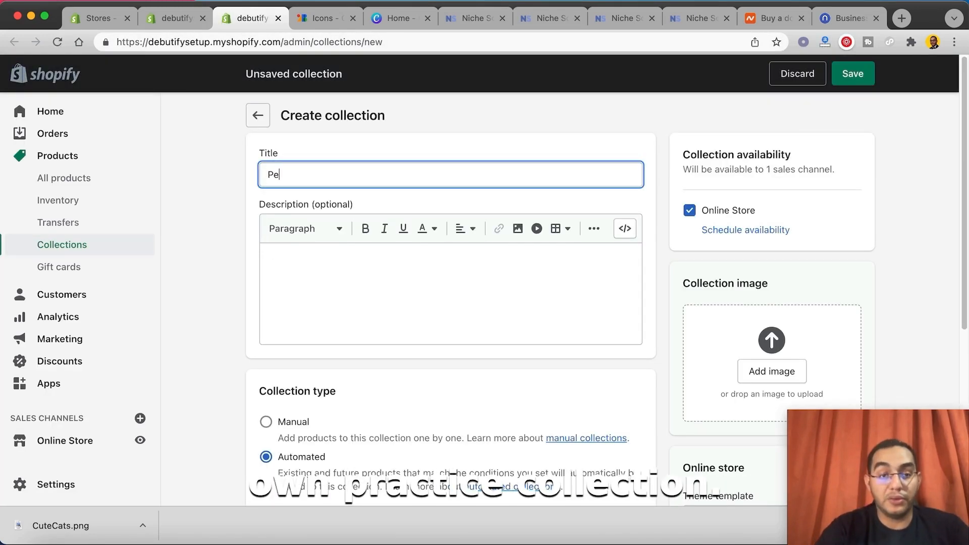
key("BackSpace")
key("BackSpace")
key("BackSpace")
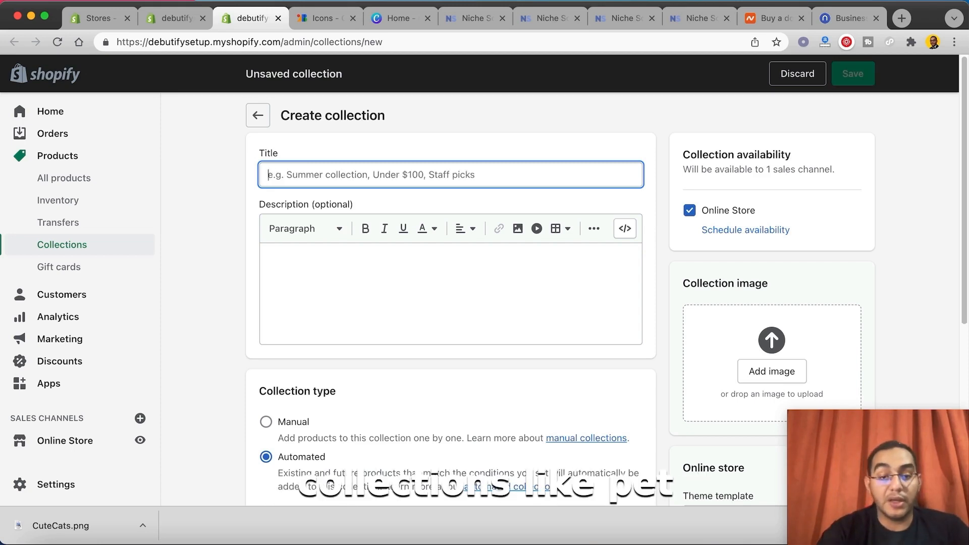
type("Pet Grooming")
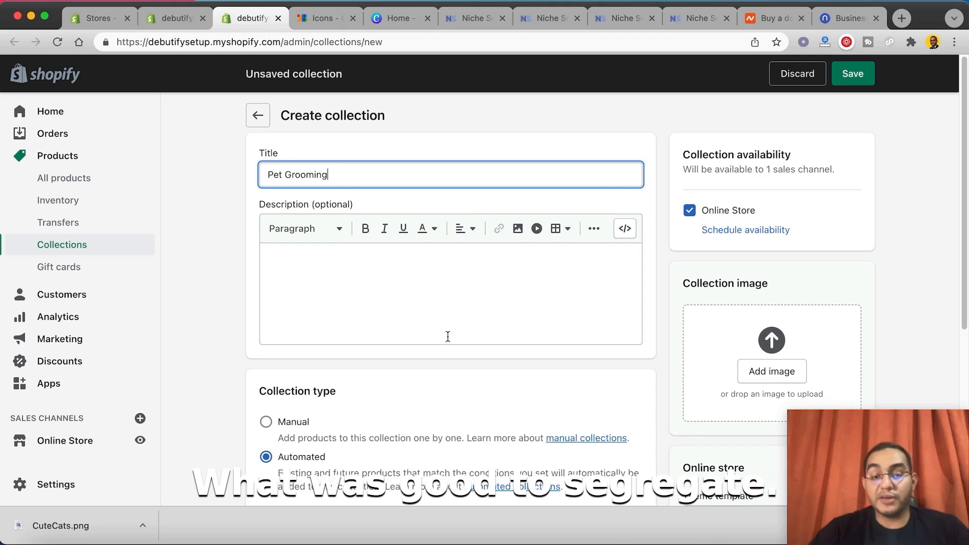
scroll(353, 383, "down", 1)
left_click(304, 420)
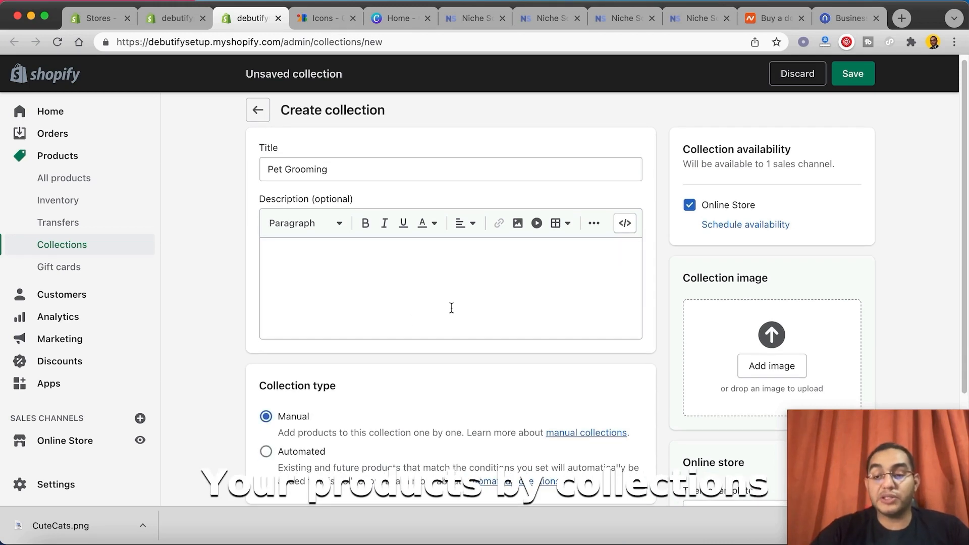
scroll(621, 240, "down", 5)
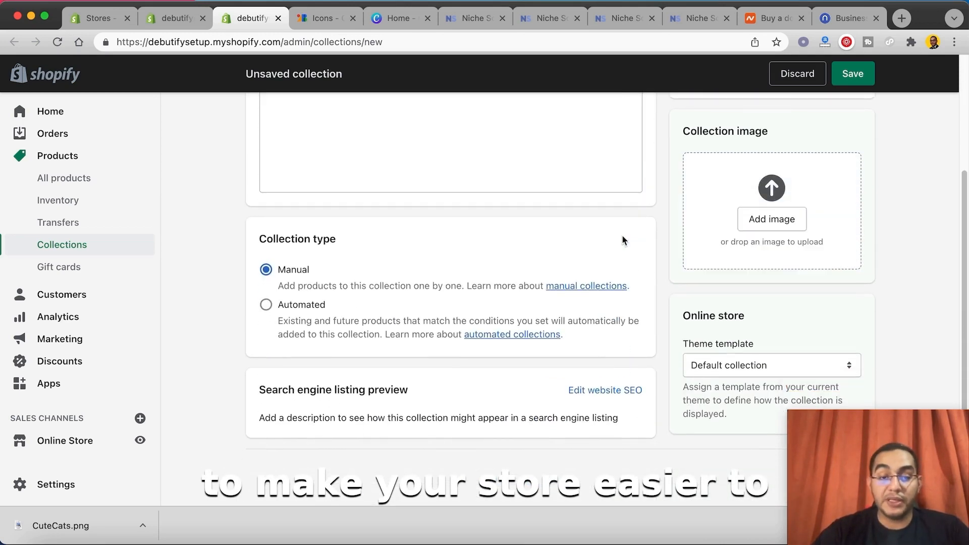
scroll(580, 220, "up", 5)
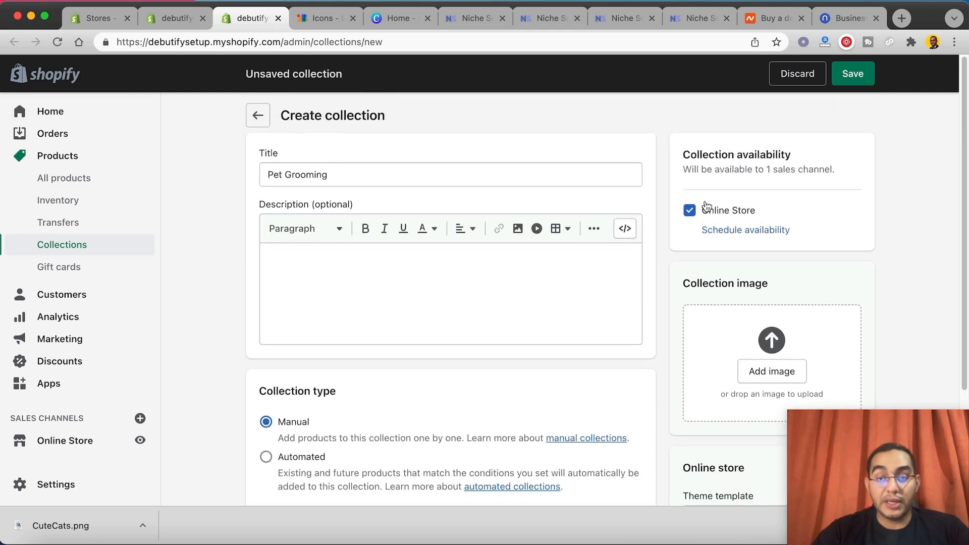
left_click(857, 76)
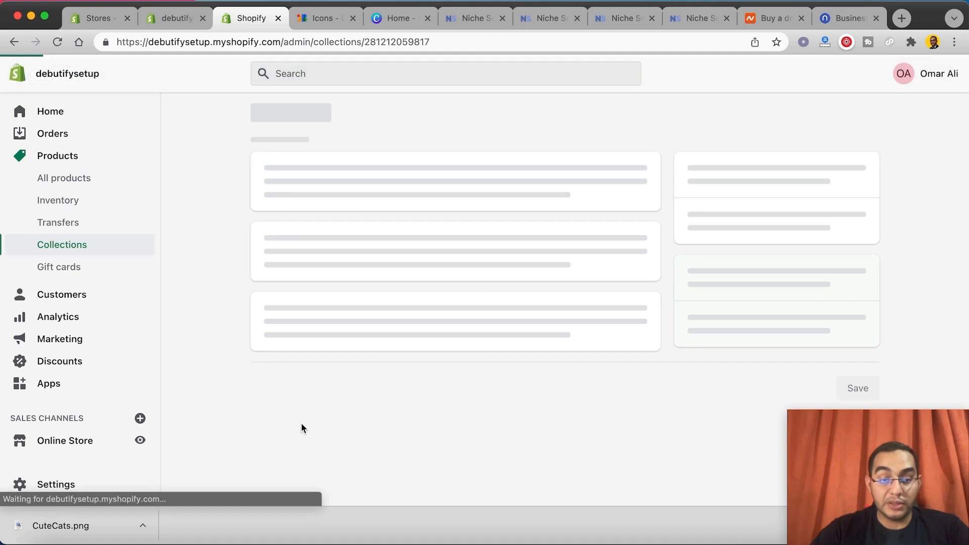
Step: Add Domino Train, Floppy Lobster Interactive Cat Toy and Smart Sensing Snake to the Pet Grooming collection
scroll(387, 330, "down", 5)
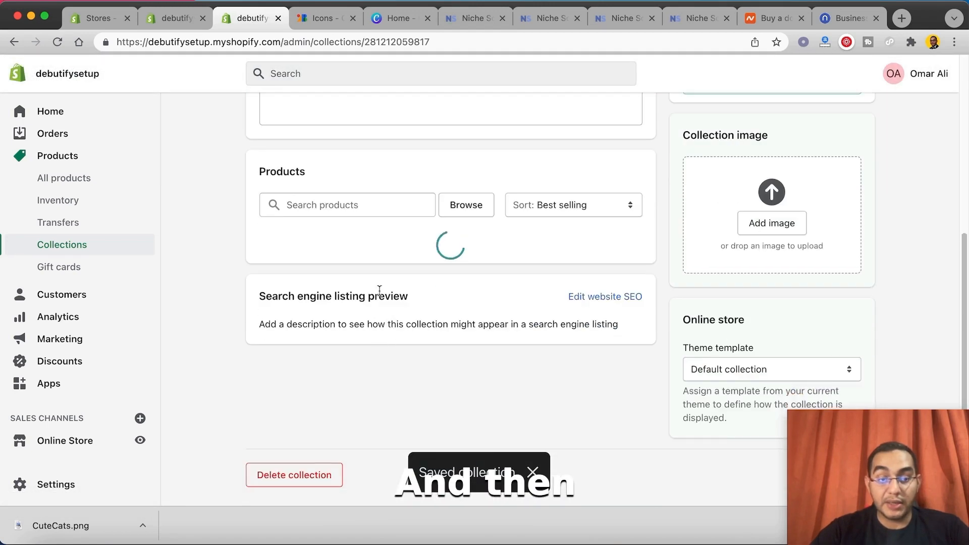
left_click(467, 207)
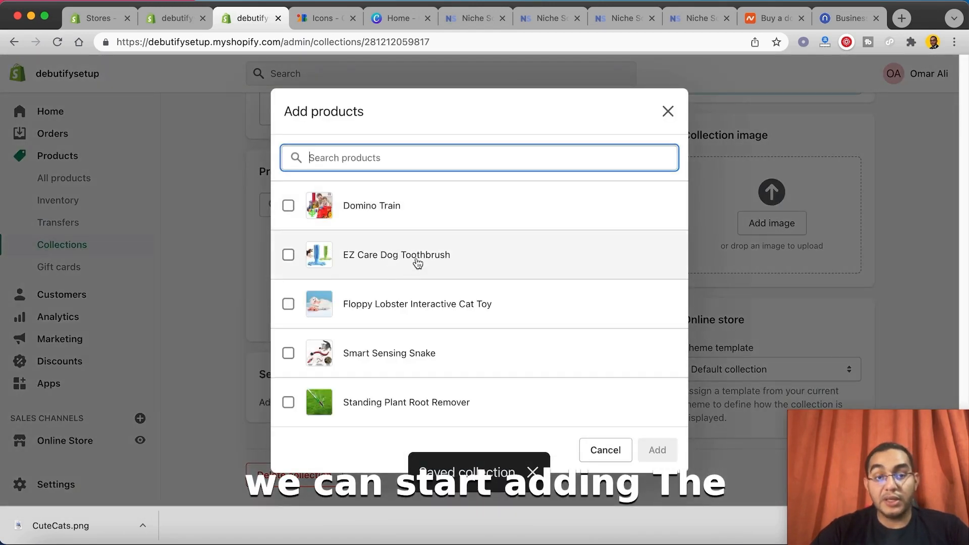
left_click(415, 215)
left_click(361, 315)
left_click(345, 358)
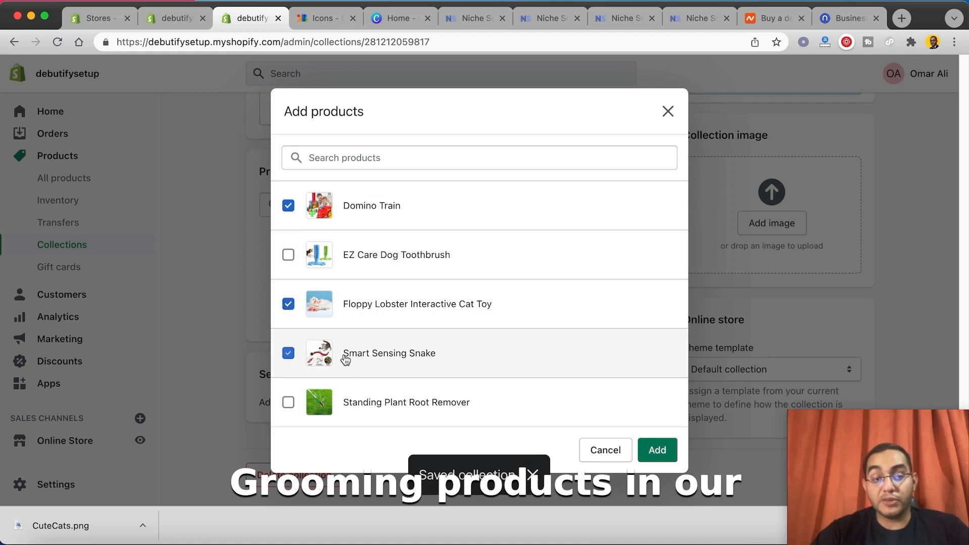
left_click(657, 457)
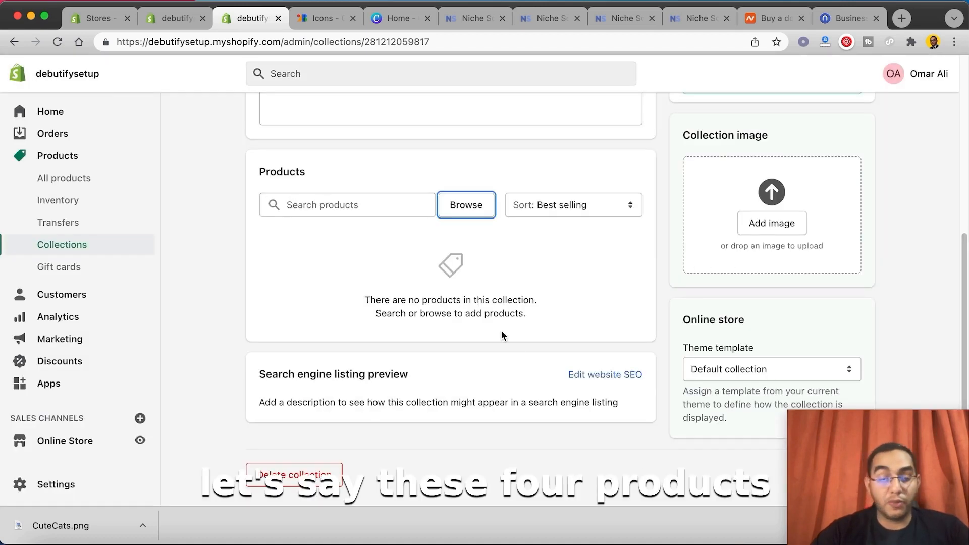
Step: Reload the theme editor and the Pet Grooming collection page to refresh the available collections
scroll(197, 254, "up", 5)
left_click(166, 19)
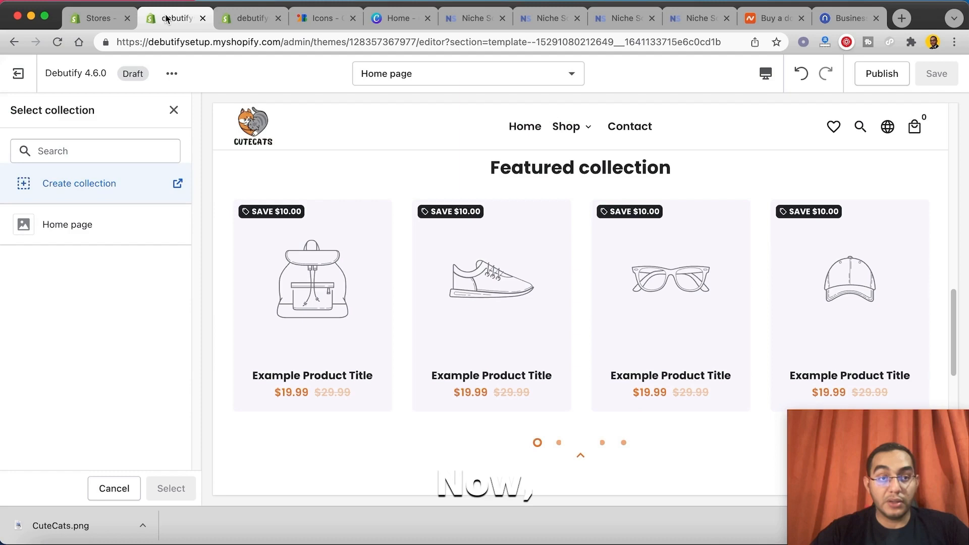
left_click(57, 42)
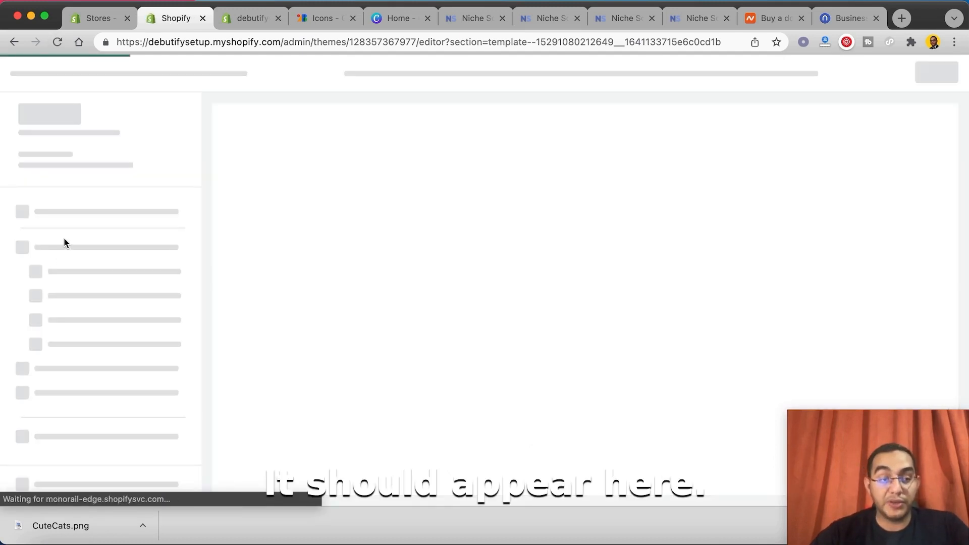
scroll(98, 192, "up", 3)
left_click(105, 258)
left_click(251, 20)
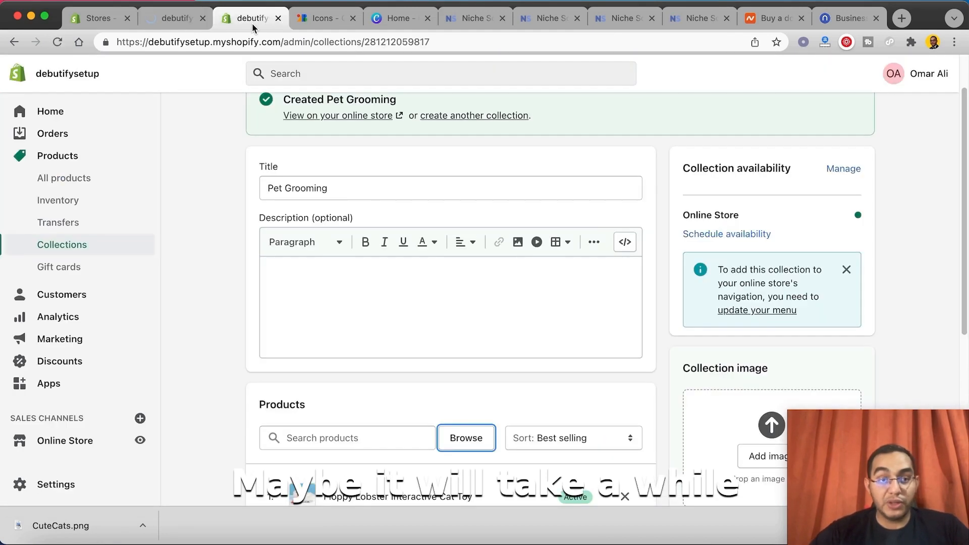
scroll(309, 191, "up", 2)
left_click(58, 42)
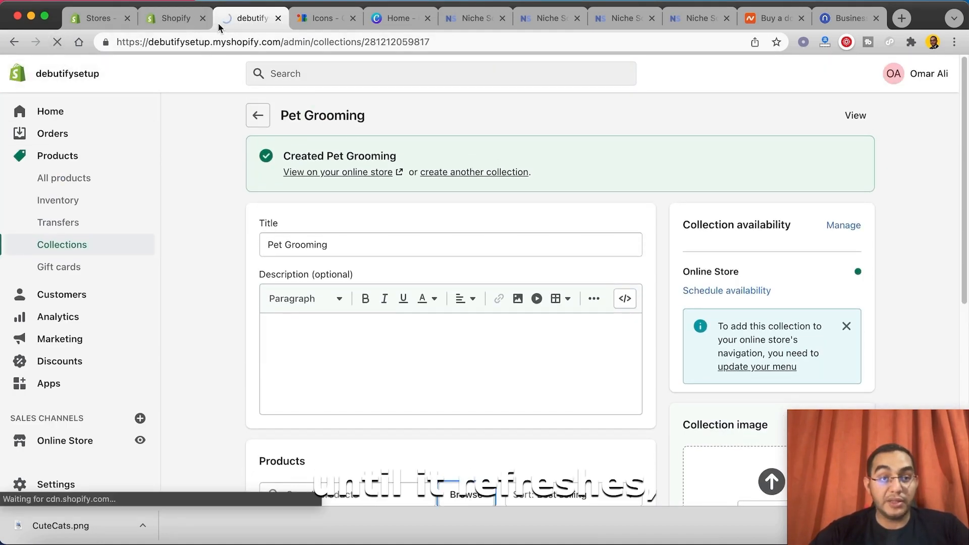
Step: Assign the Home page collection to the Featured Collection section in the theme editor
left_click(172, 25)
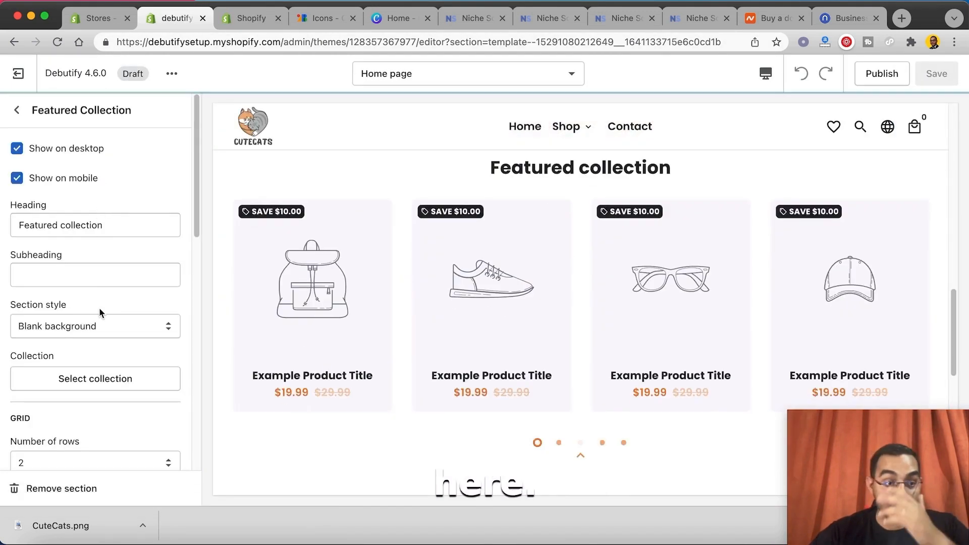
left_click(103, 376)
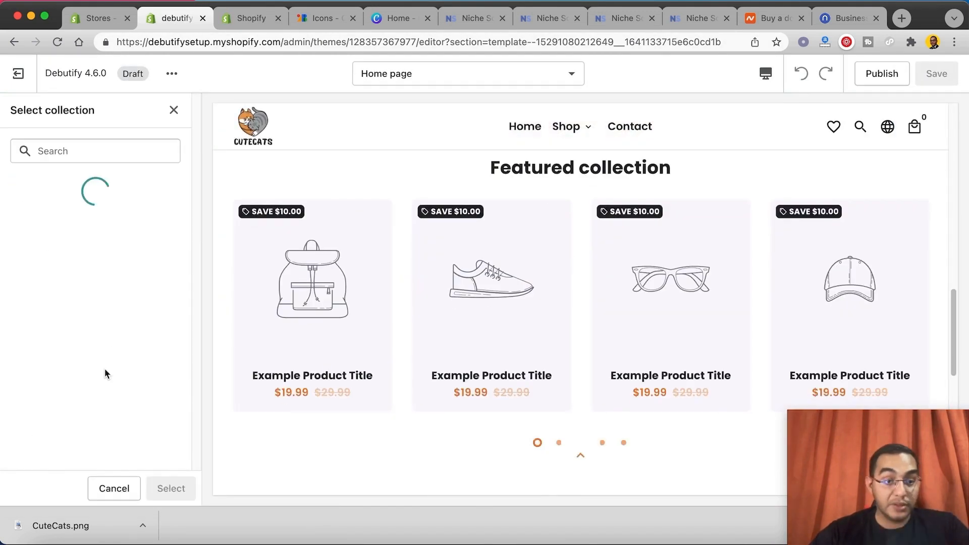
left_click(55, 238)
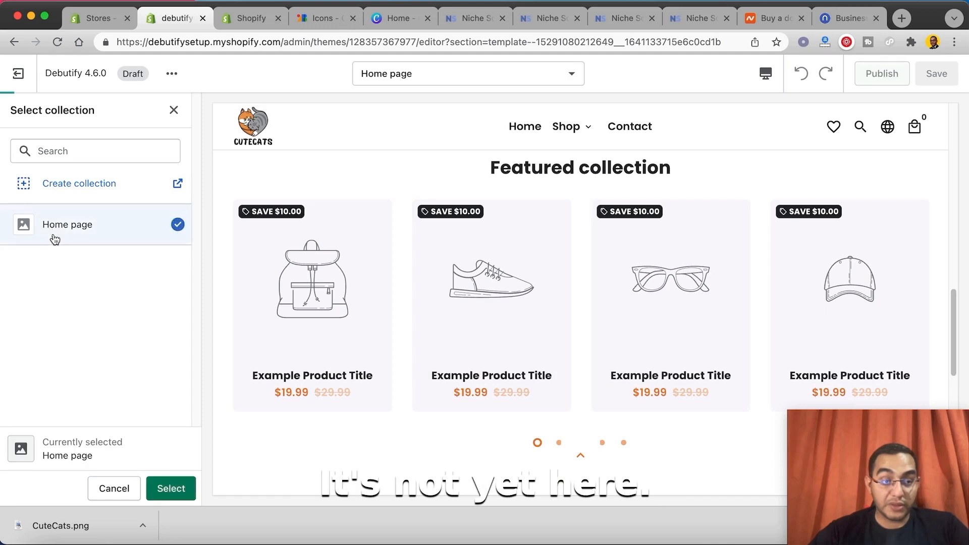
left_click(172, 488)
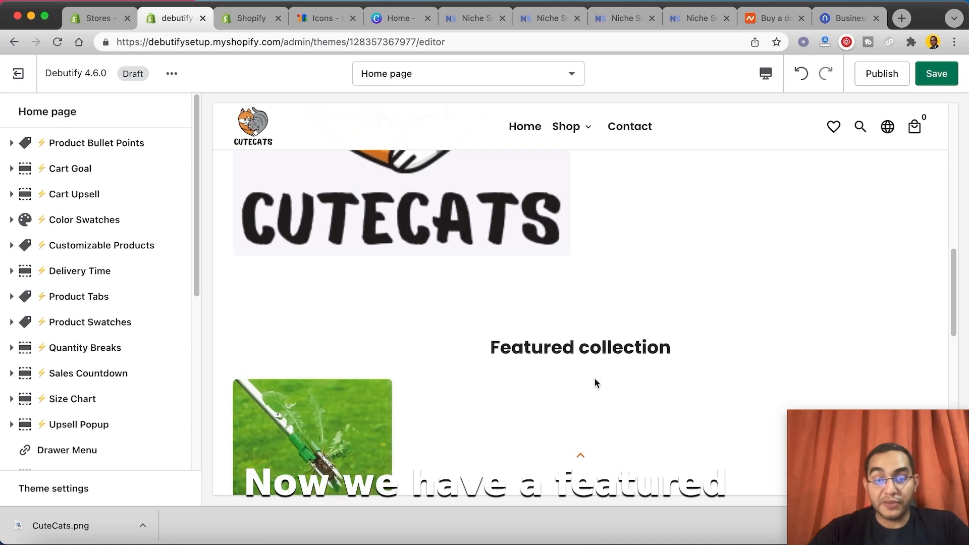
Step: Add a Collection List section below the Featured Collection section on the home page
scroll(651, 212, "up", 2)
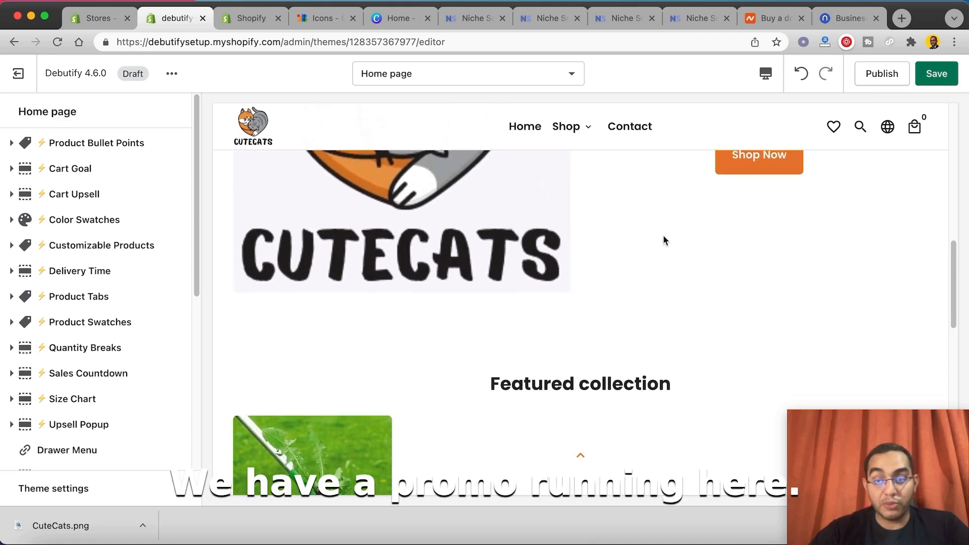
scroll(555, 248, "down", 10)
scroll(51, 270, "down", 5)
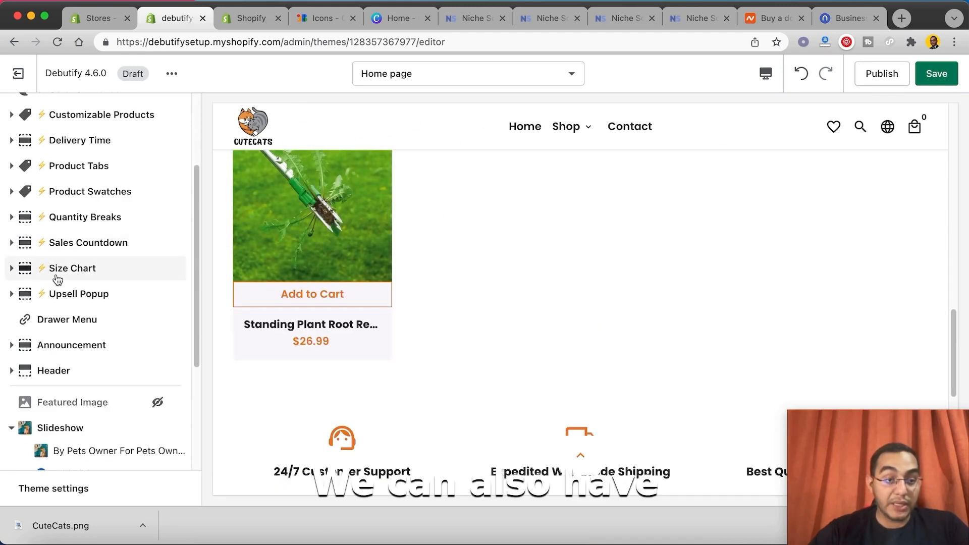
scroll(96, 386, "down", 5)
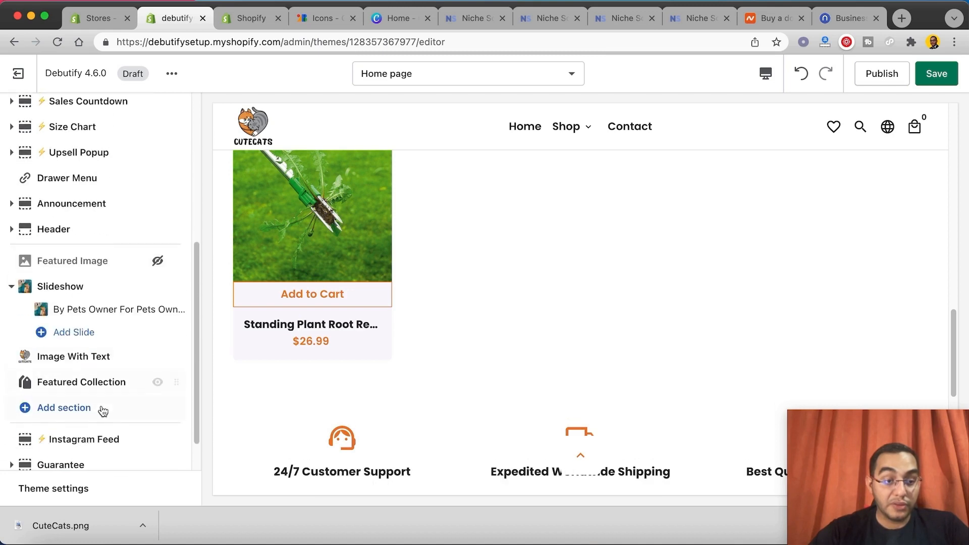
scroll(98, 407, "down", 1)
left_click(80, 382)
scroll(101, 283, "down", 1)
left_click(86, 256)
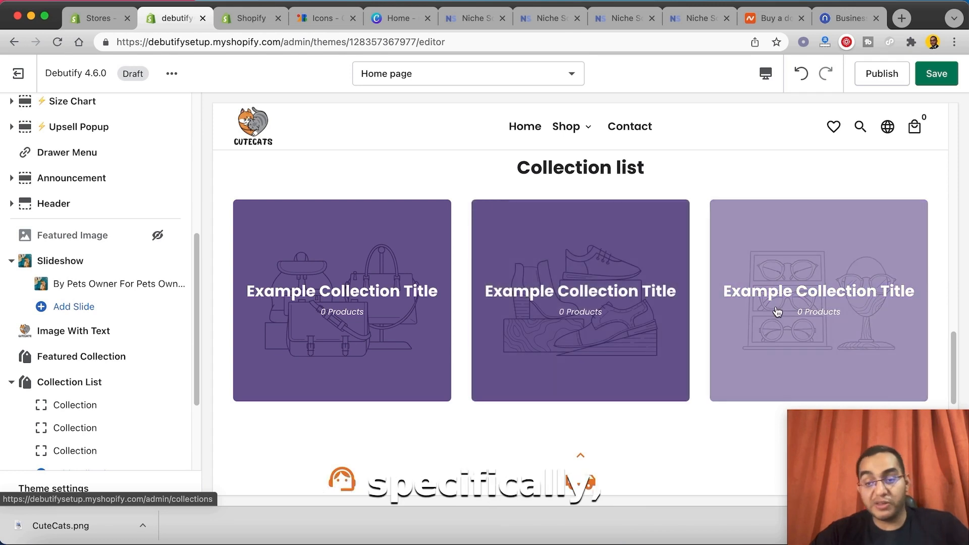
Step: Assign Pet Grooming to the first block of the Collection List and Home page to the second
left_click(87, 399)
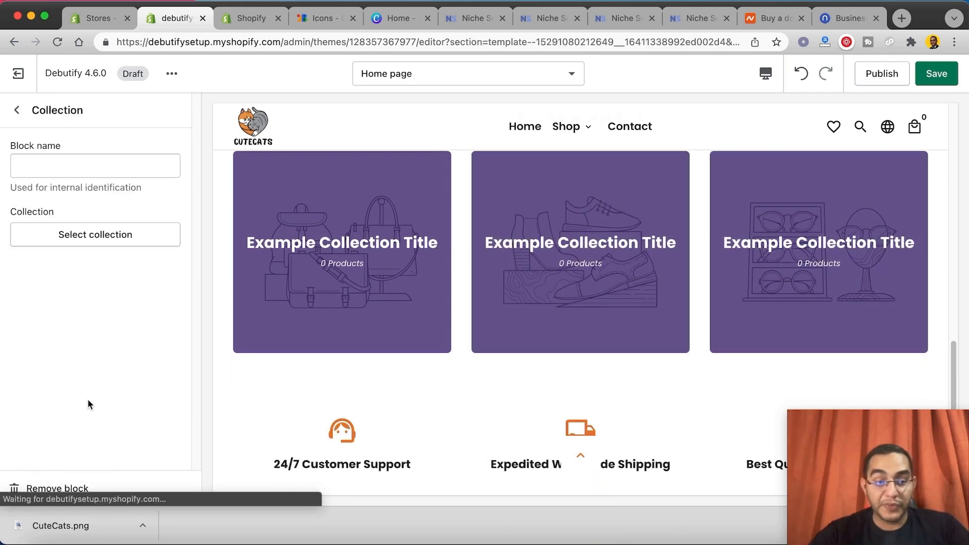
left_click(89, 232)
left_click(84, 268)
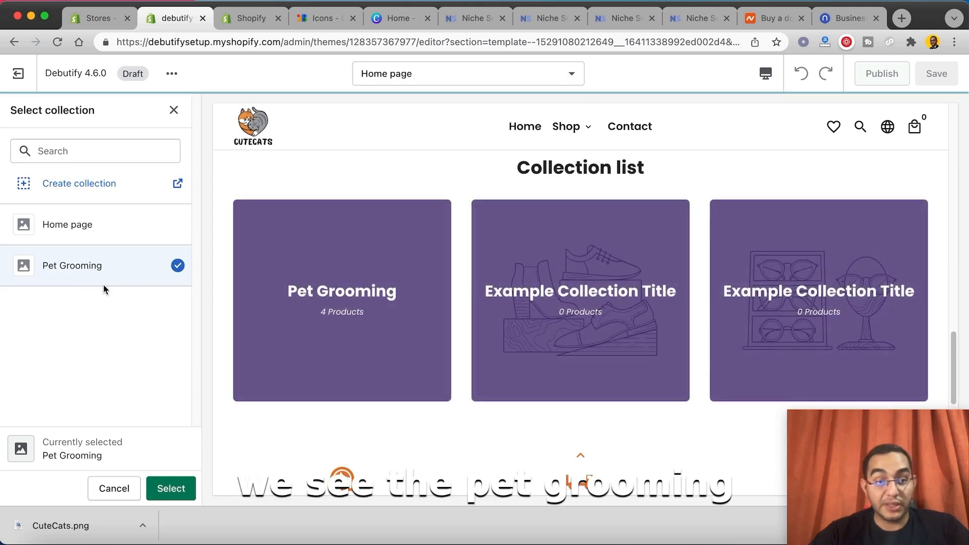
left_click(169, 487)
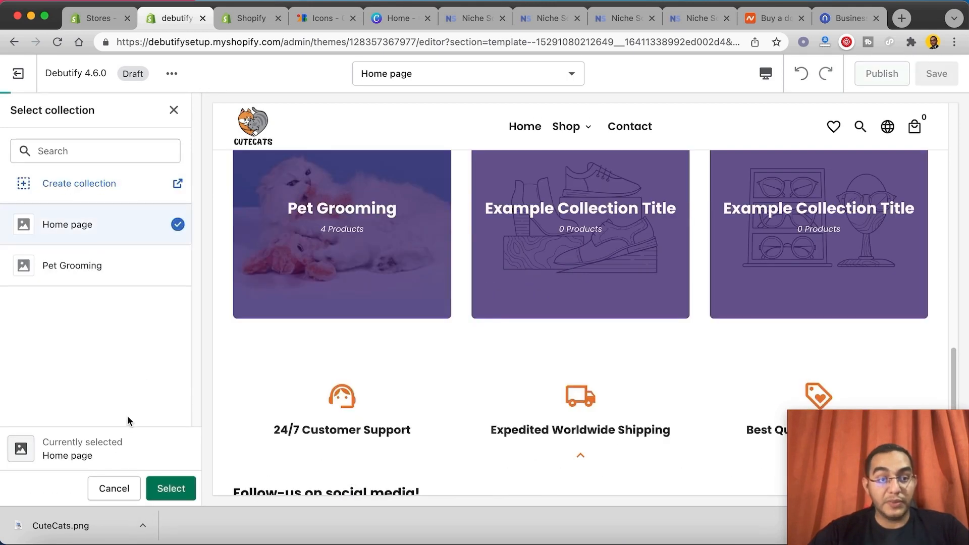
left_click(171, 488)
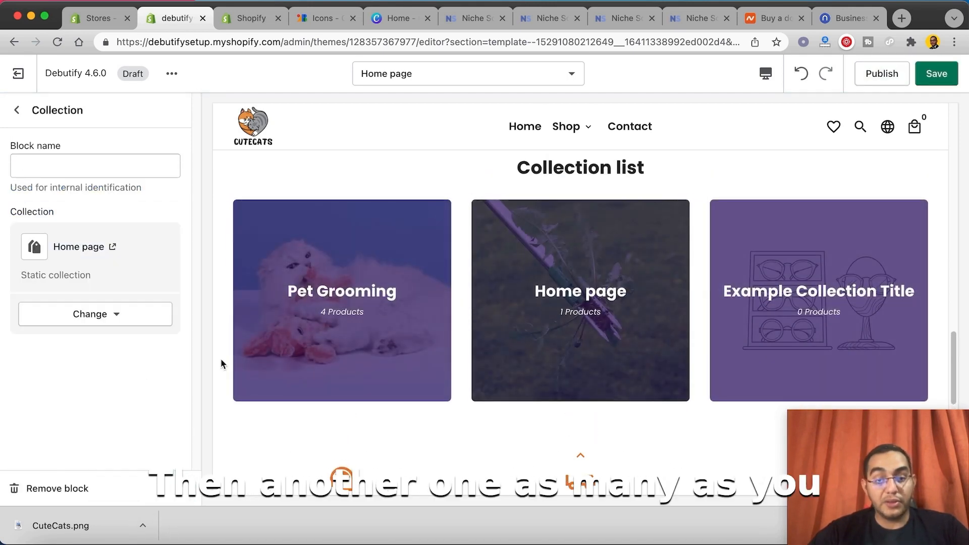
left_click(17, 110)
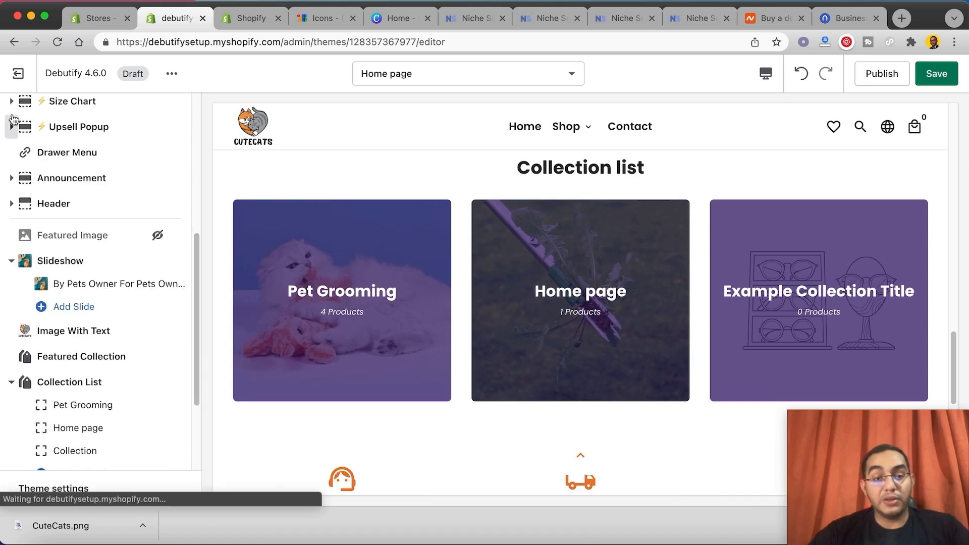
scroll(152, 364, "down", 3)
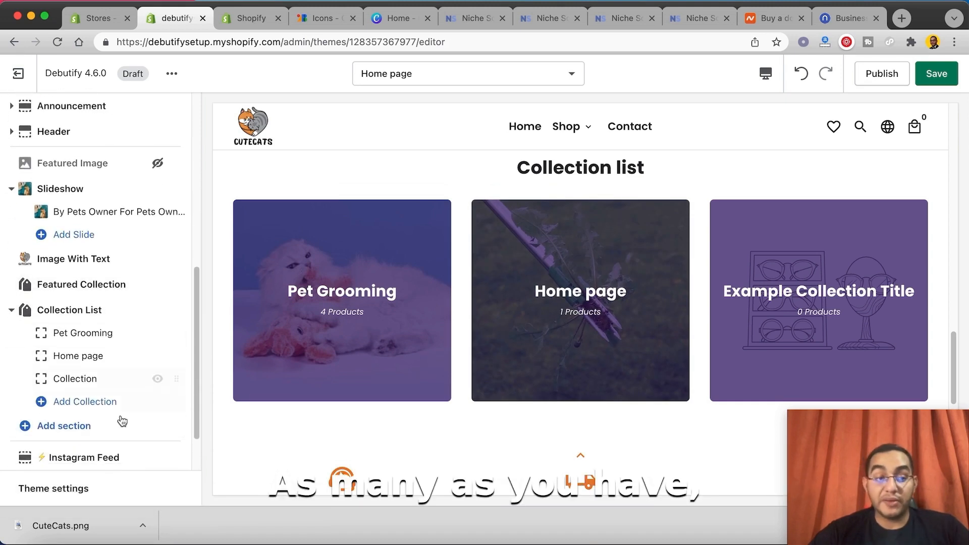
left_click(157, 379)
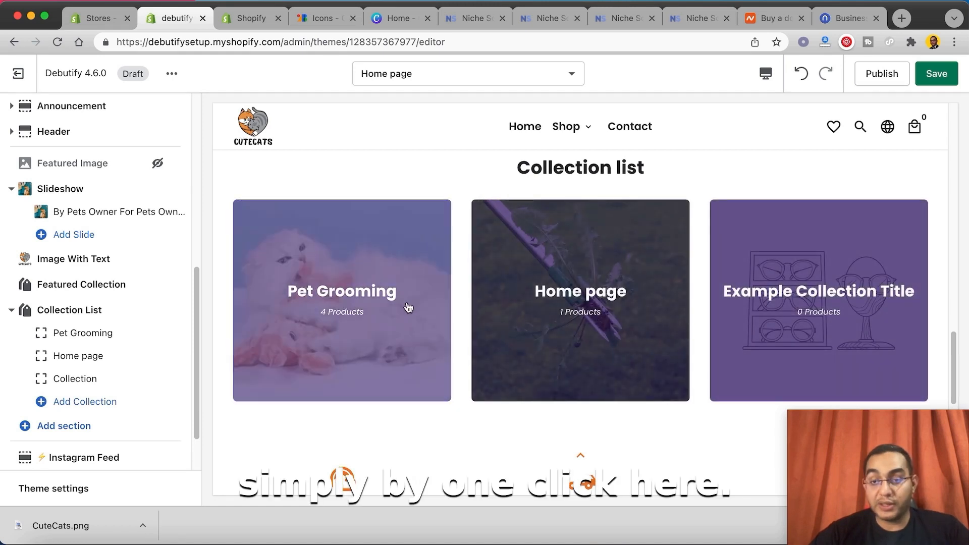
Step: Add a Featured Image section below the Collection List on the home page
scroll(327, 273, "down", 3)
scroll(380, 246, "up", 10)
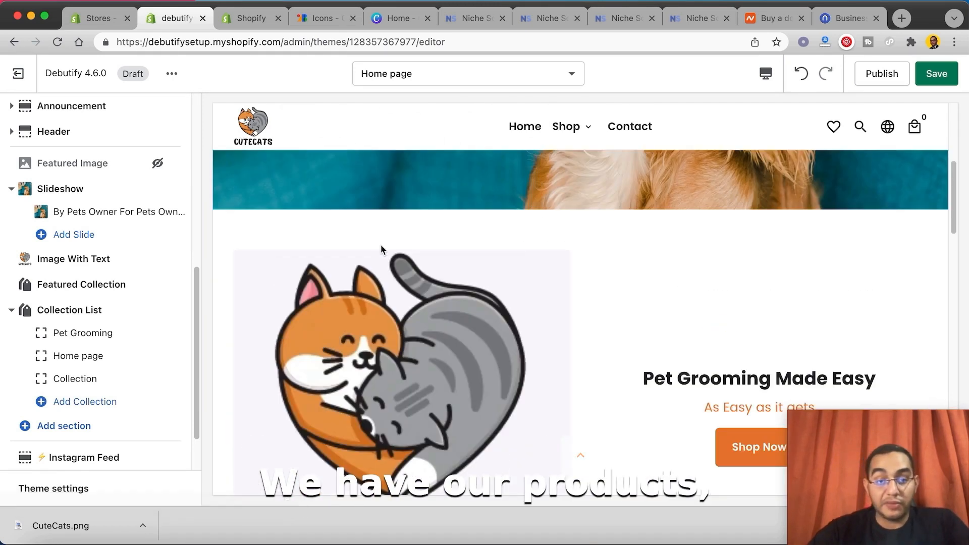
scroll(408, 299, "down", 10)
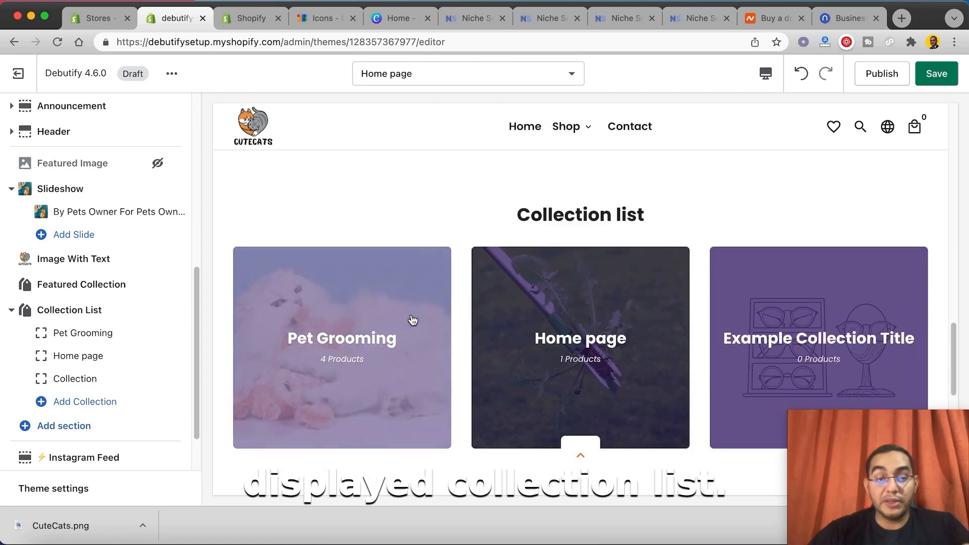
scroll(456, 289, "down", 8)
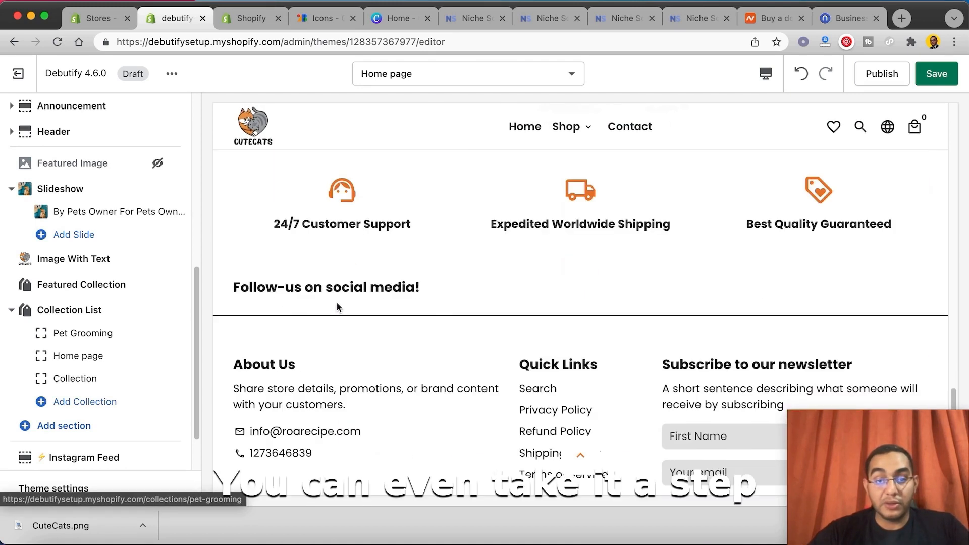
left_click(70, 427)
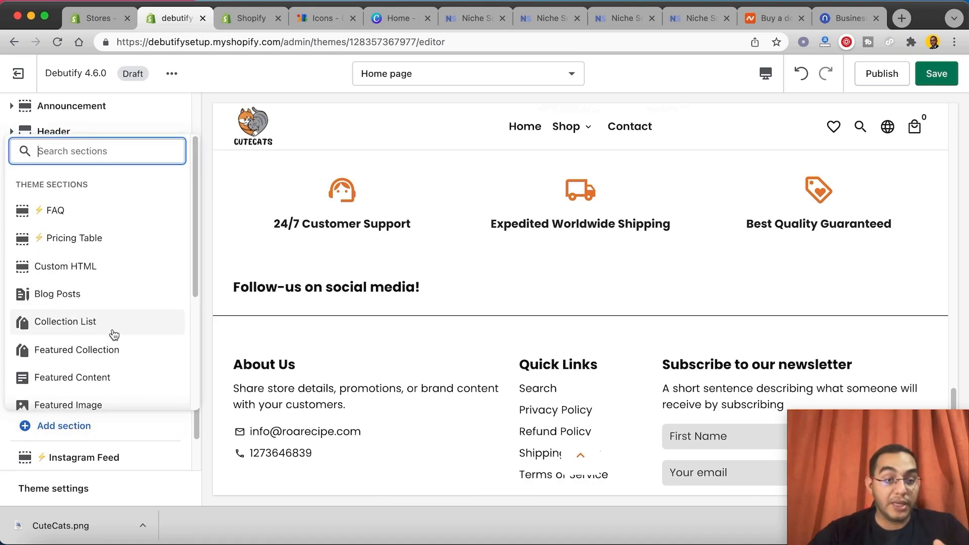
scroll(98, 372, "down", 1)
left_click(97, 372)
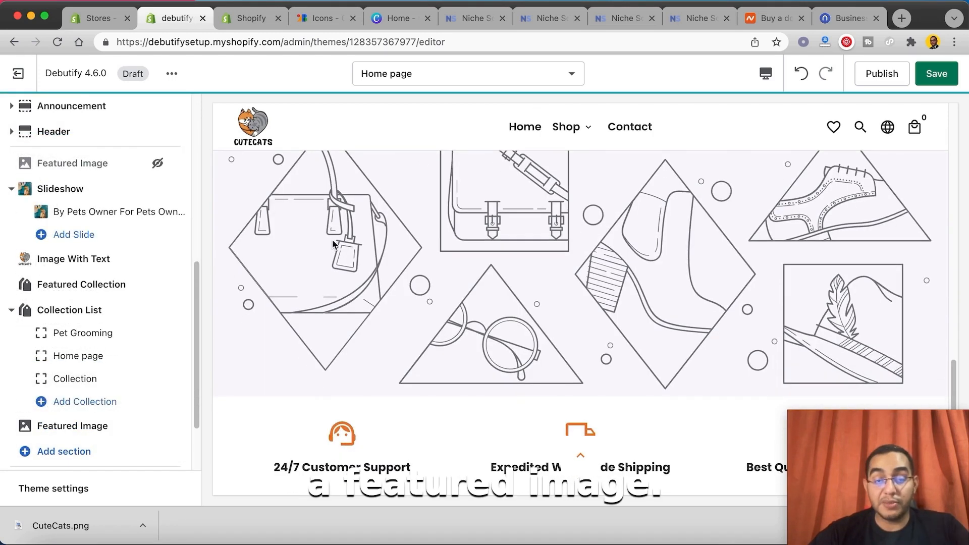
Step: Add a Blog Posts section below the new Featured Image section
left_click(70, 452)
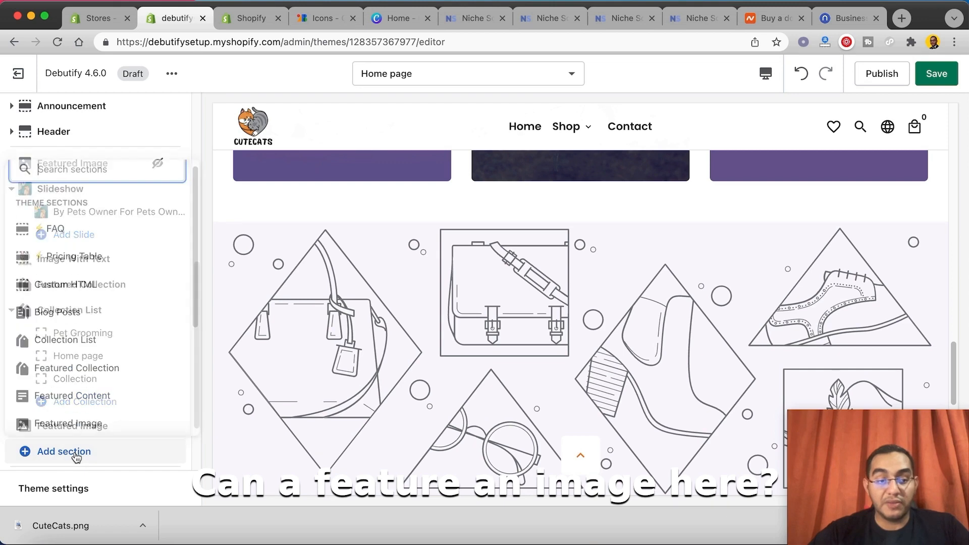
left_click(330, 371)
scroll(309, 283, "down", 7)
scroll(302, 275, "up", 2)
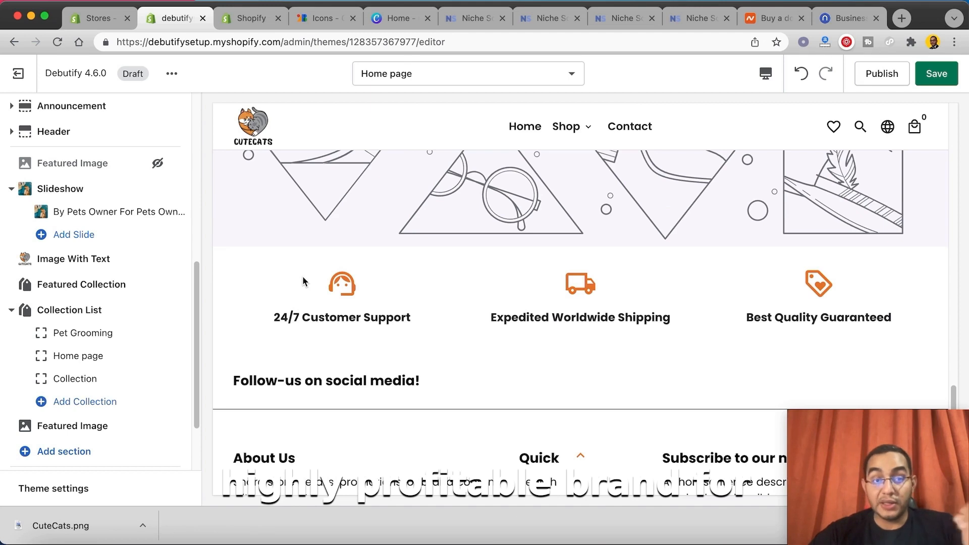
left_click(95, 456)
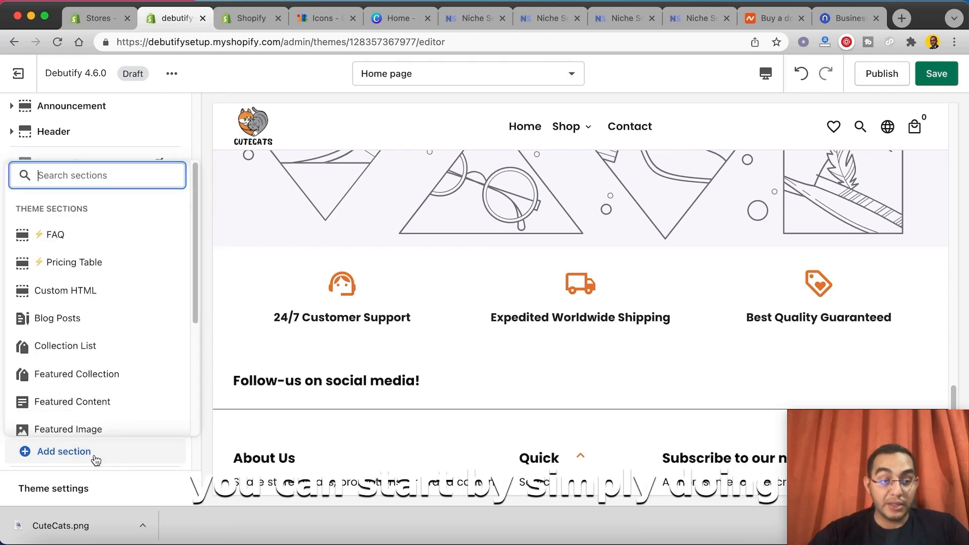
left_click(96, 320)
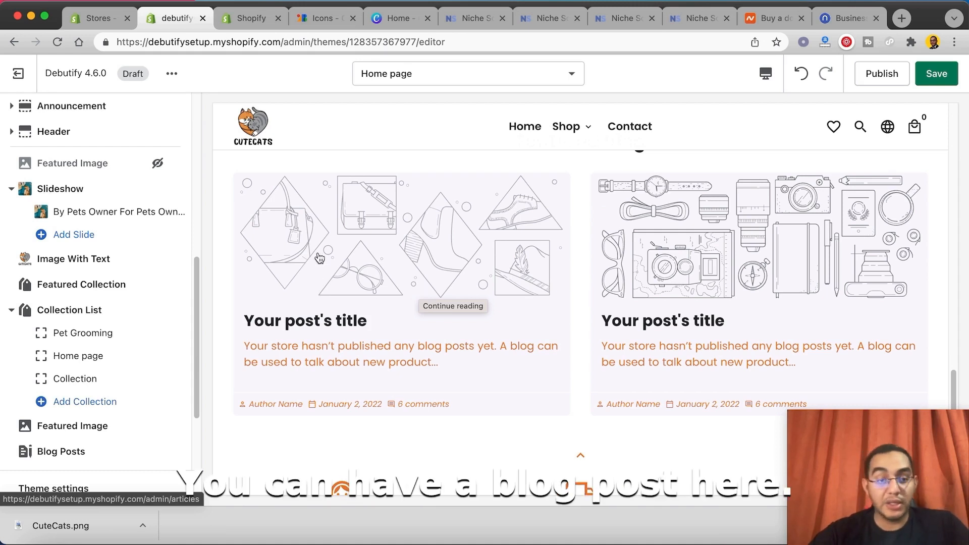
Step: Save the home page changes and publish the Debutify 4.6.0 theme in place of Dawn
scroll(323, 238, "up", 1)
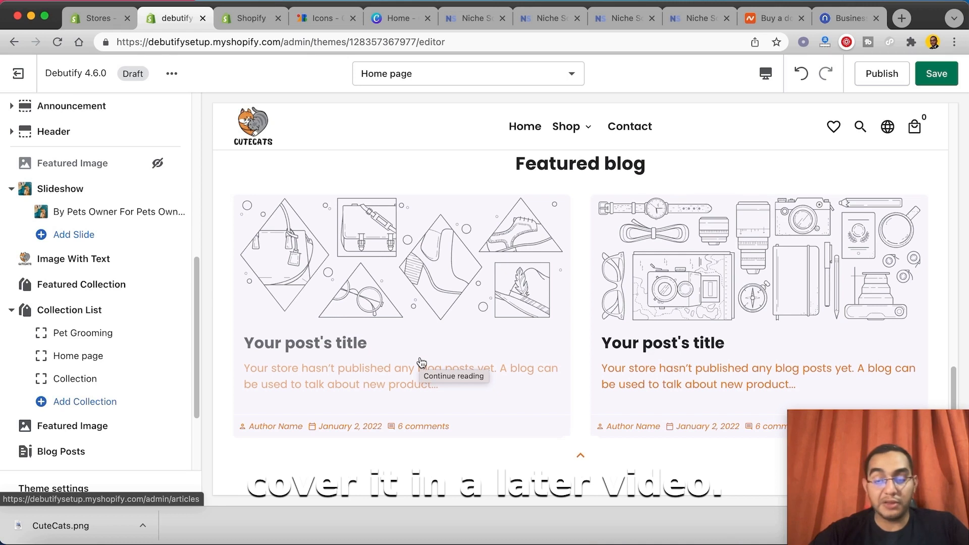
scroll(374, 320, "up", 15)
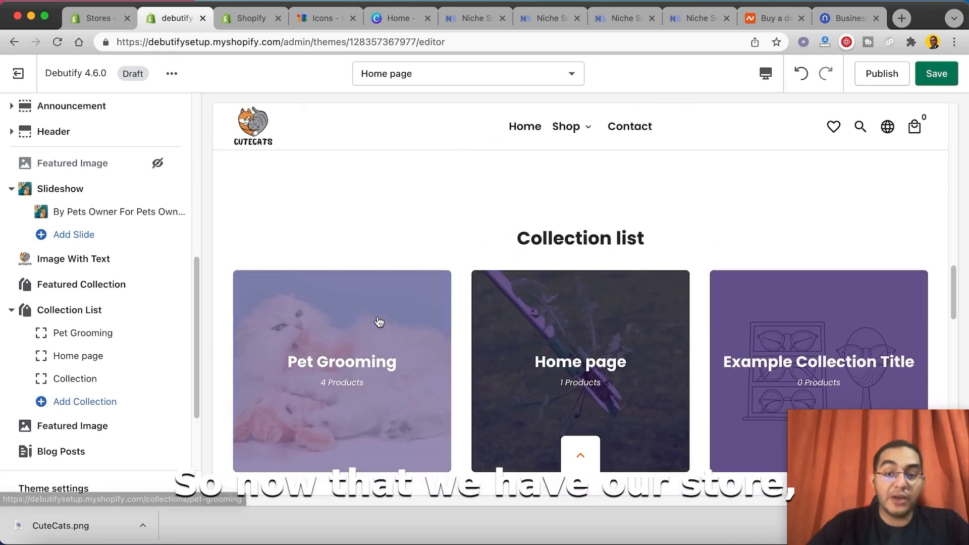
scroll(372, 312, "up", 10)
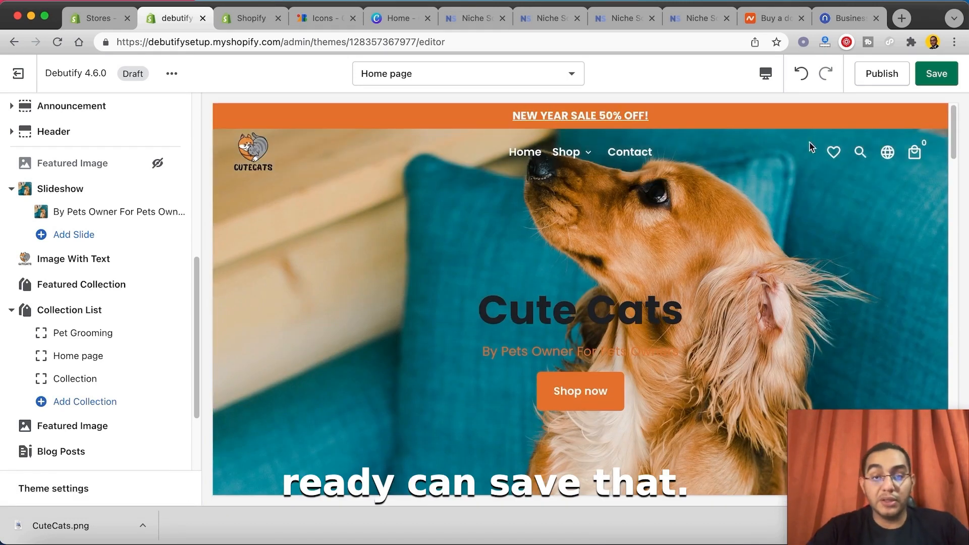
left_click(931, 75)
left_click(882, 73)
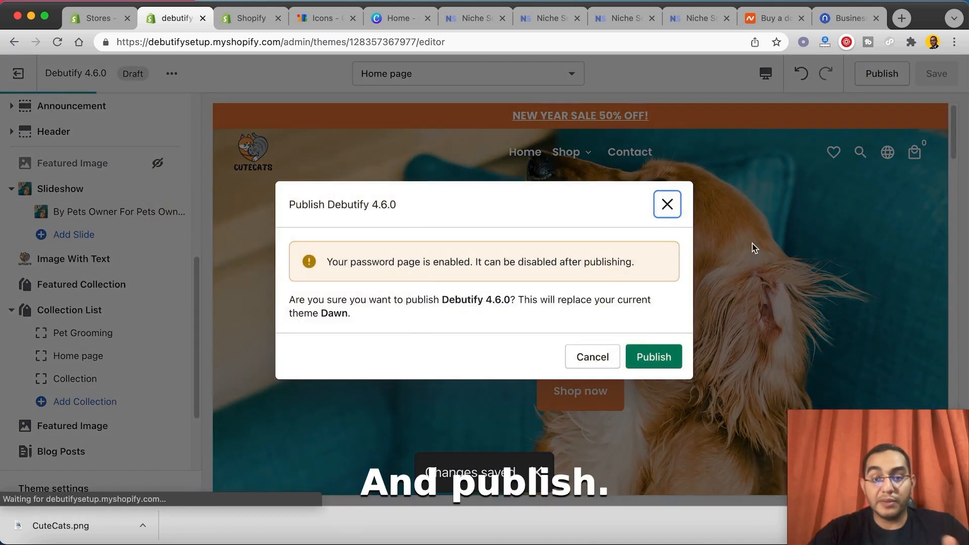
left_click(659, 357)
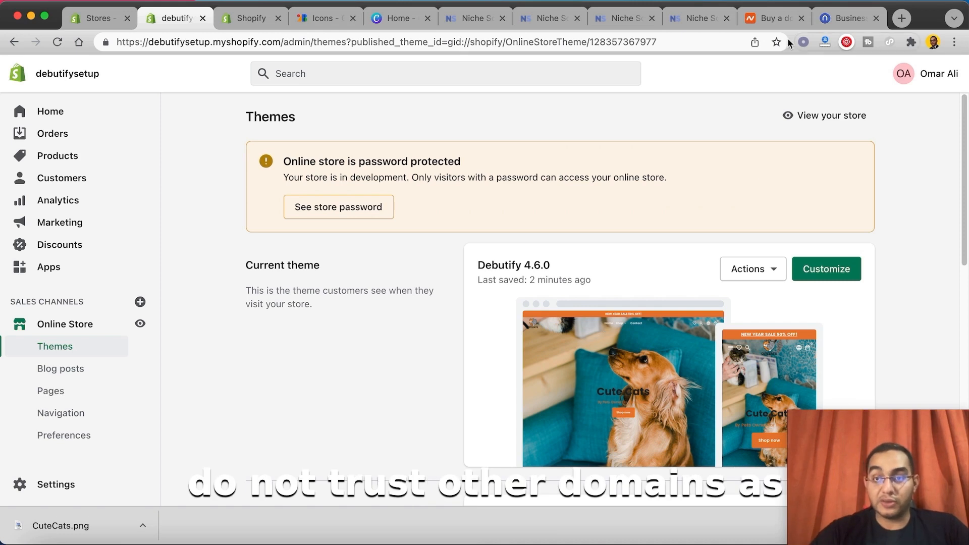
Step: Switch to Namecheap, enter "cutecatss" as the domain name to register, and check the cat name ideas on Namelix
left_click(759, 19)
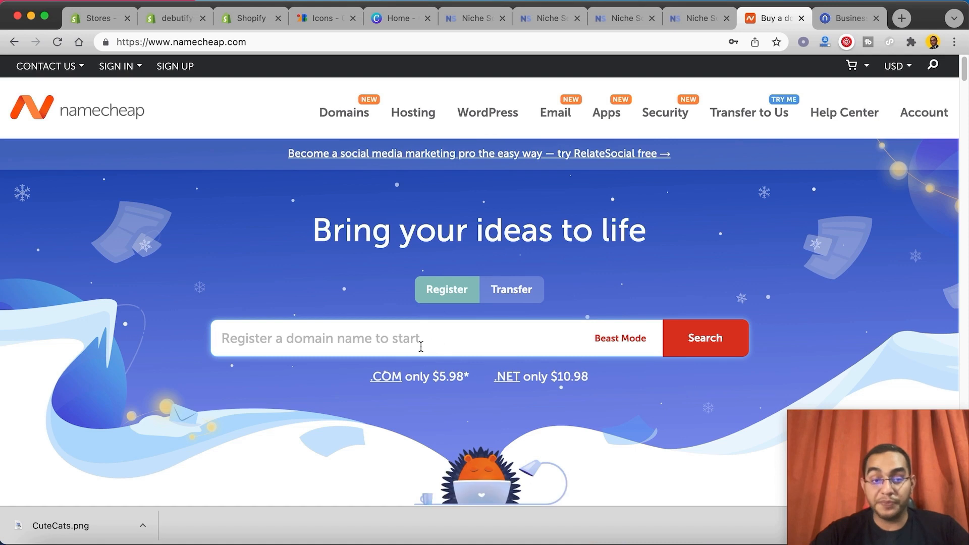
type("cutecats")
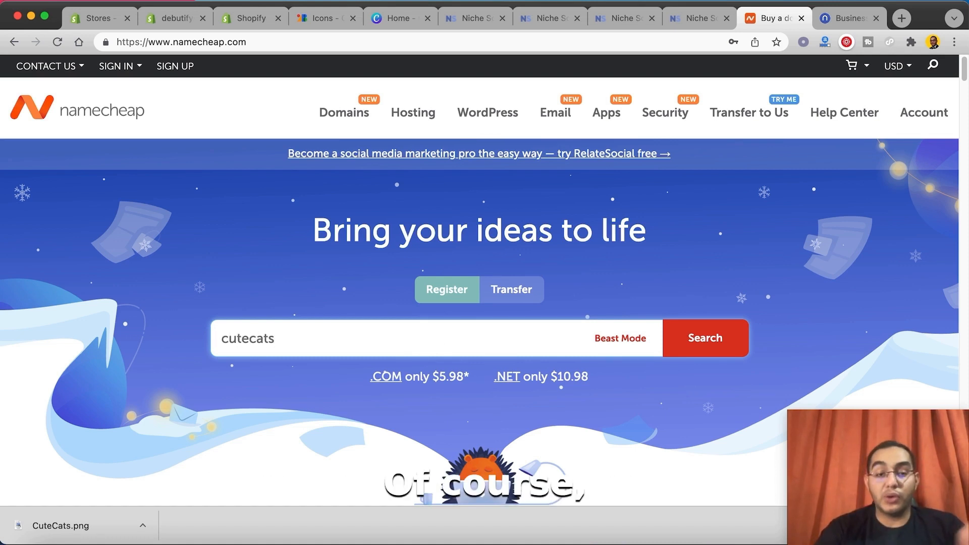
type("s")
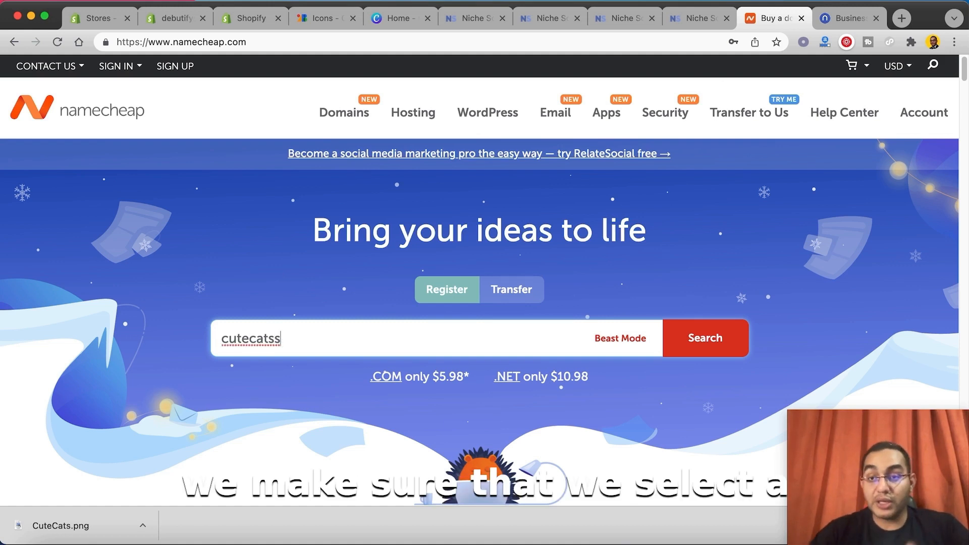
left_click(840, 20)
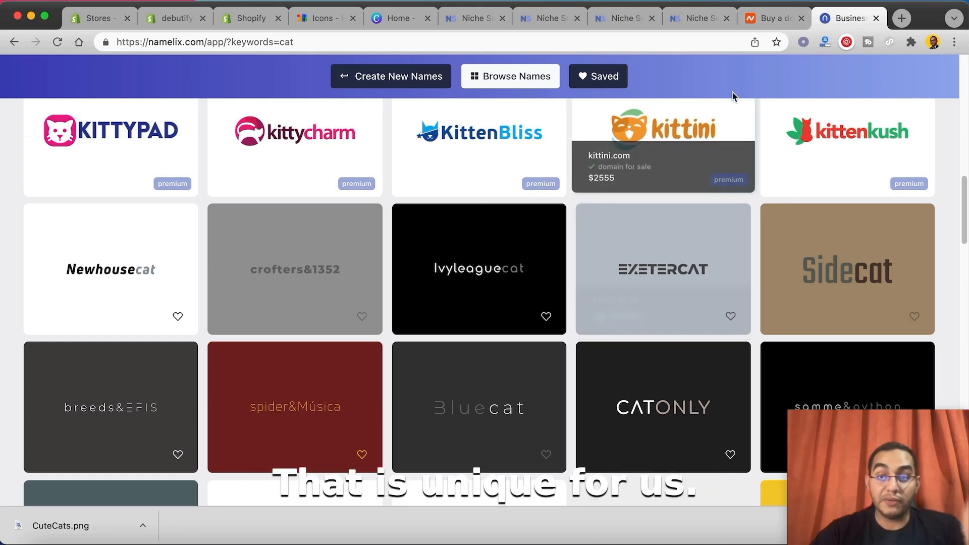
left_click(771, 16)
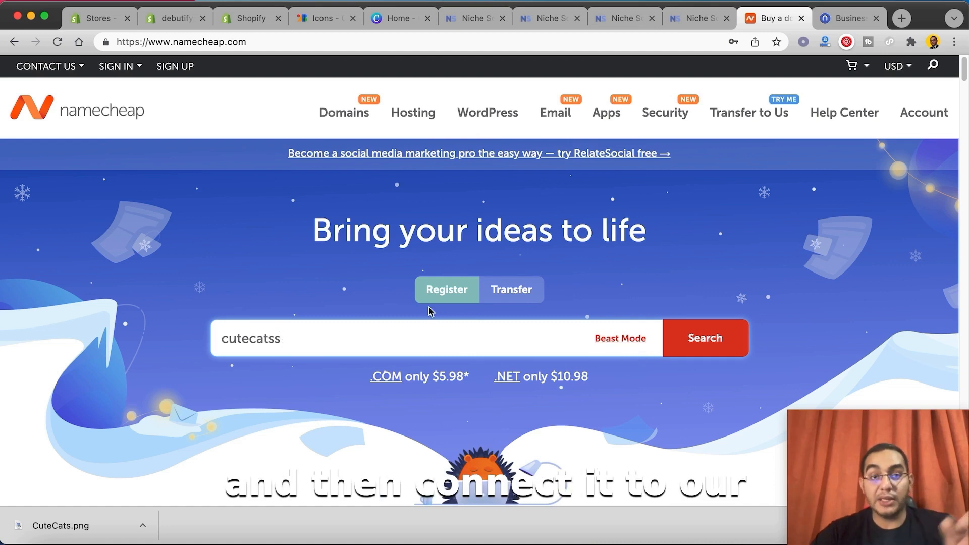
Step: Switch back to the Shopify admin and open the store's Home page
left_click(251, 23)
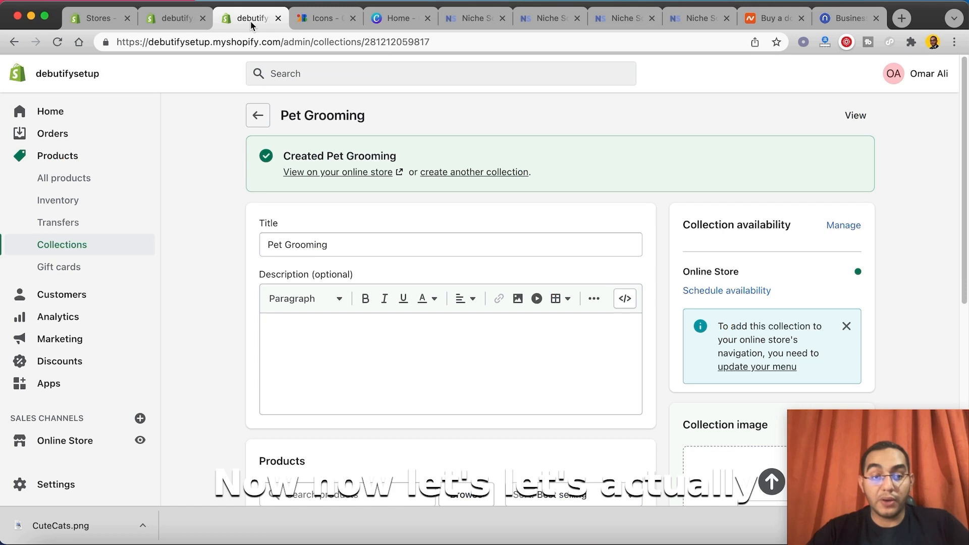
left_click(66, 121)
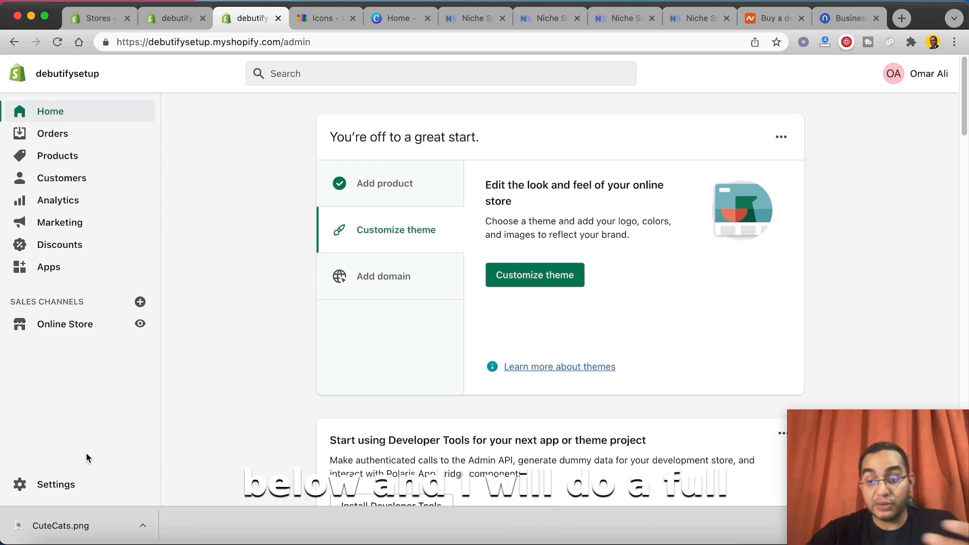
Step: Open the store's domain settings and start connecting an existing domain
left_click(74, 487)
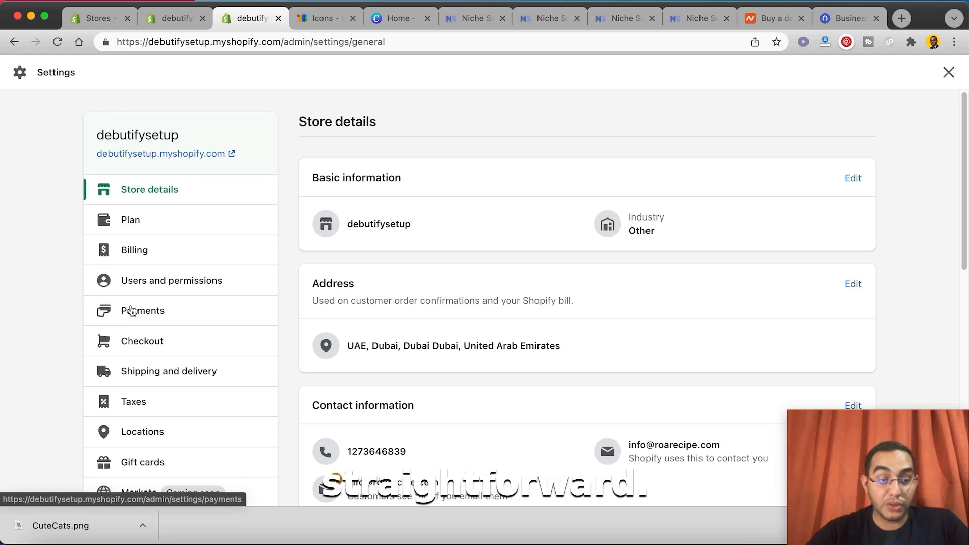
scroll(131, 311, "down", 10)
scroll(158, 310, "up", 2)
scroll(127, 212, "up", 3)
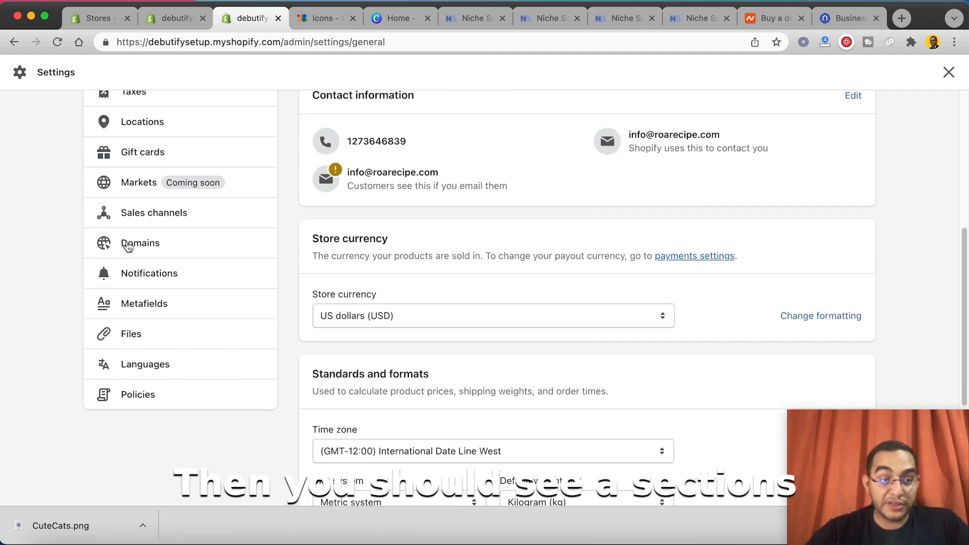
left_click(128, 246)
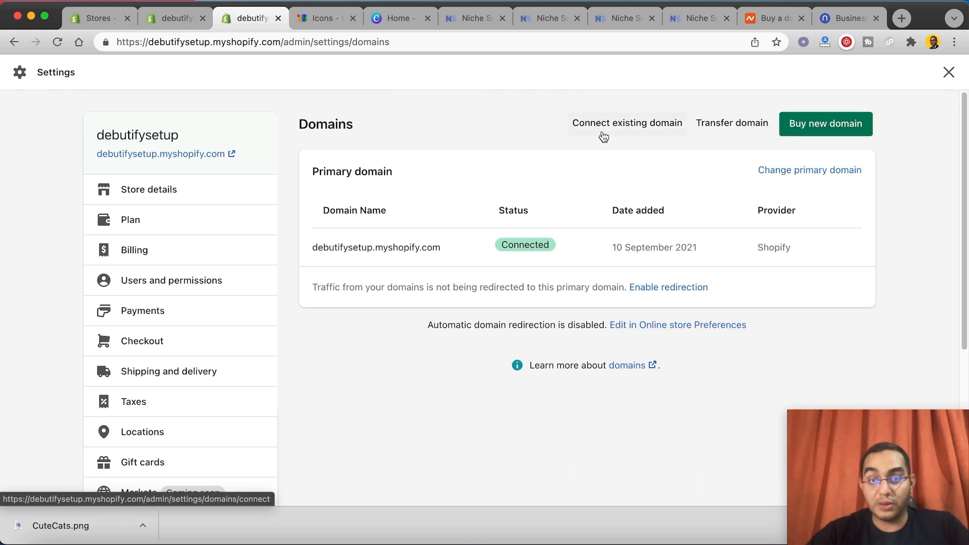
left_click(627, 126)
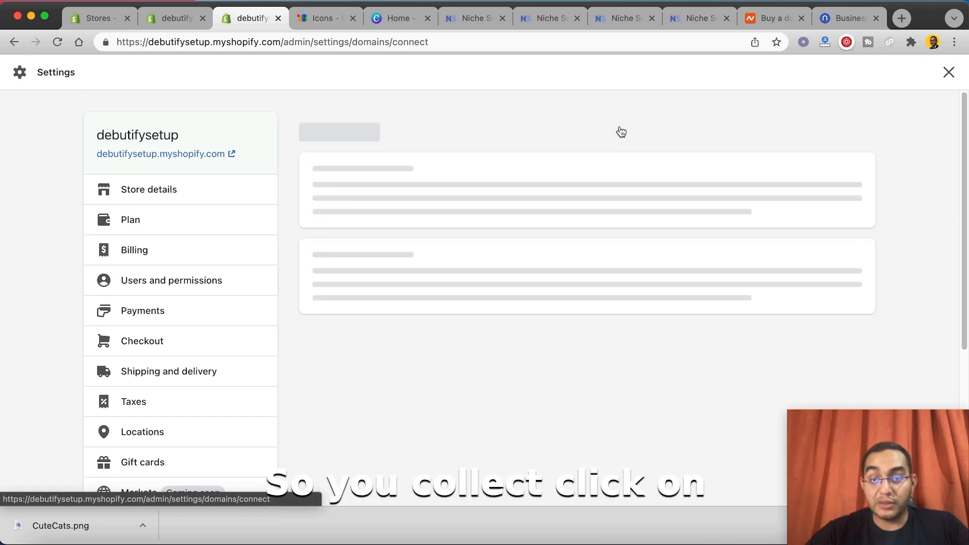
Step: Enter cutecats.com as the existing domain and choose to connect it manually
left_click(501, 212)
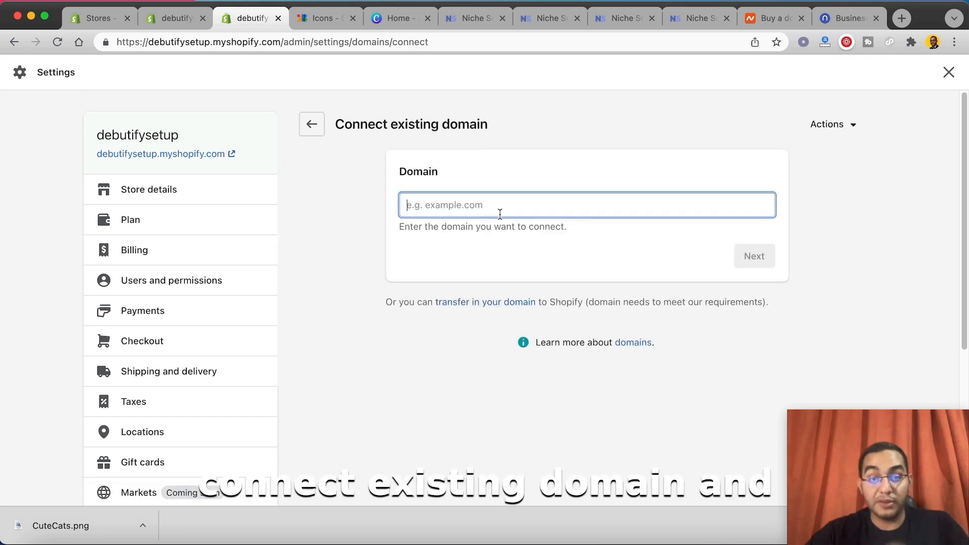
type("cutec")
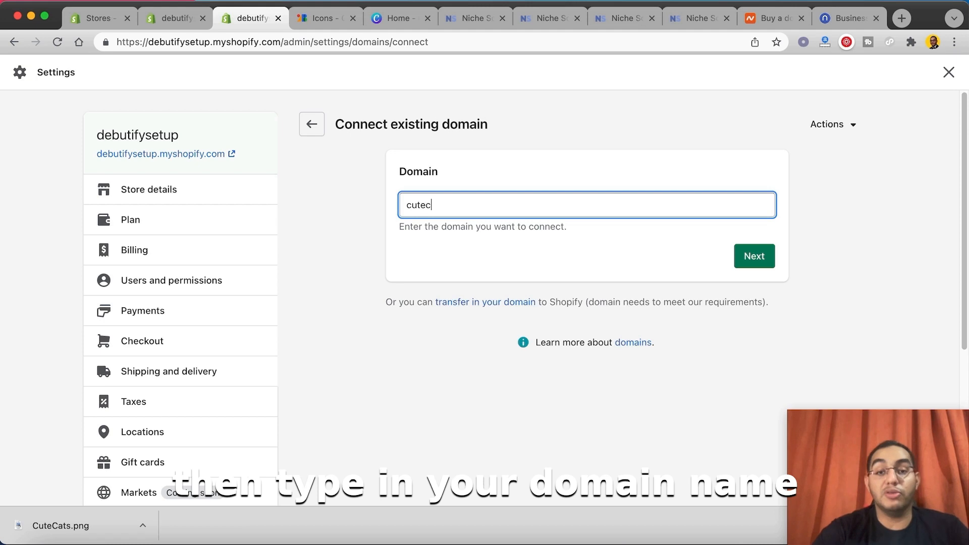
type("ats.com")
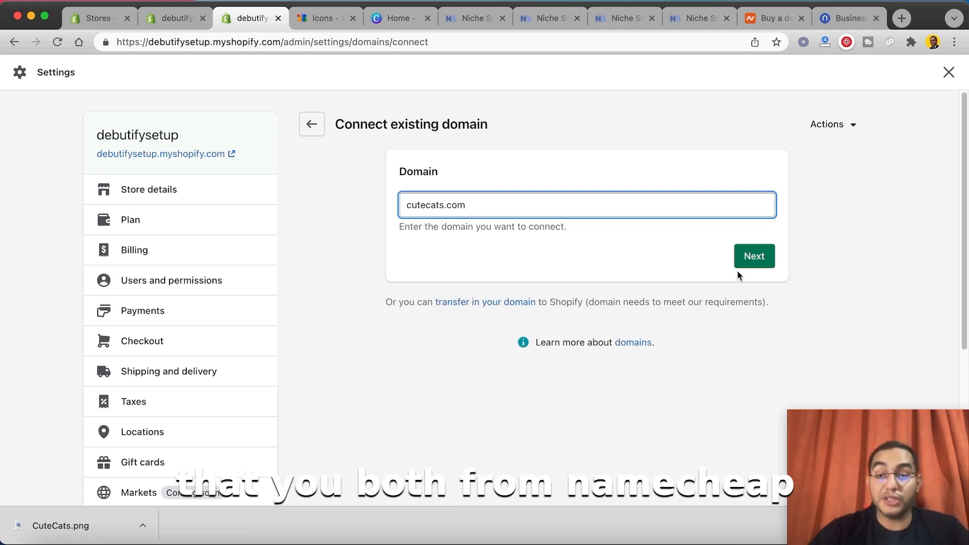
left_click(752, 262)
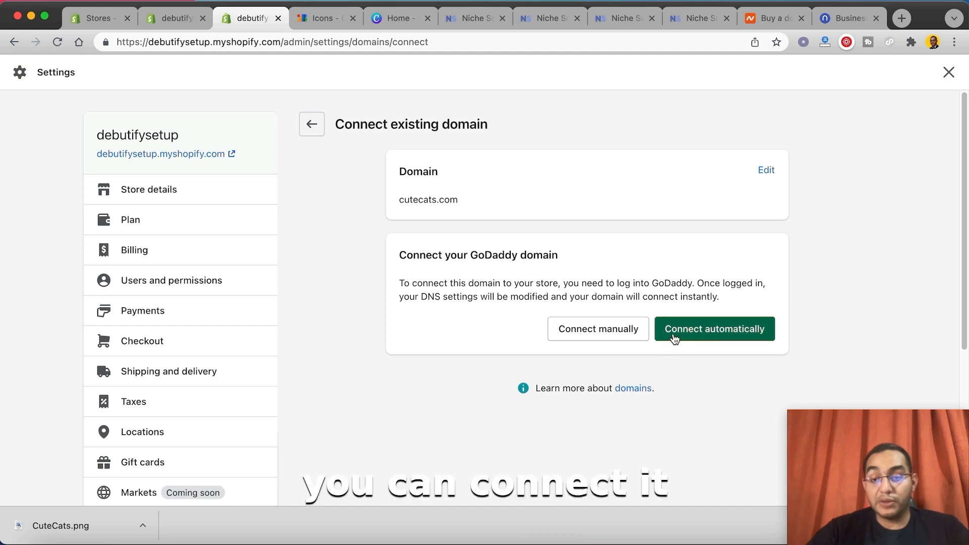
left_click(616, 336)
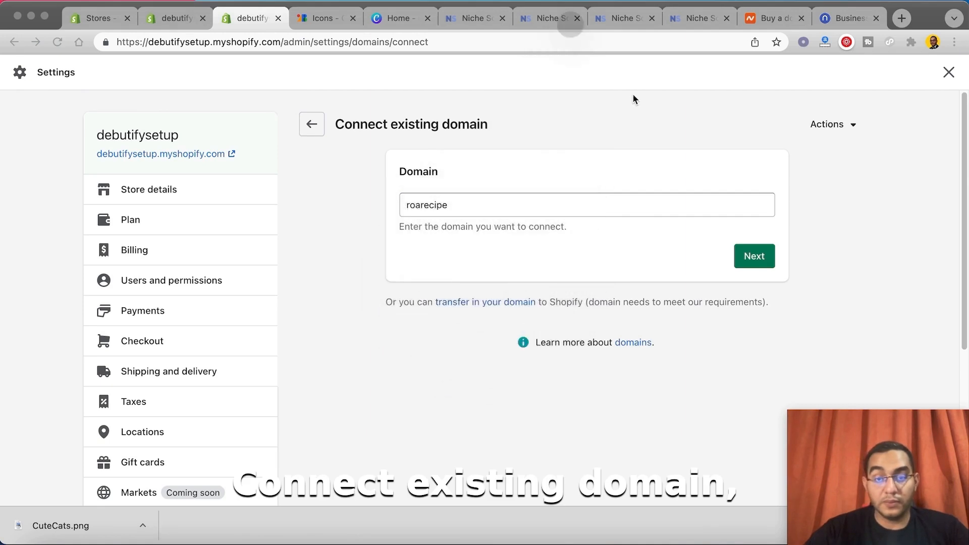
Step: Enter roarecipe.com as the existing domain to connect and continue to its connection options
left_click(470, 208)
type(".com")
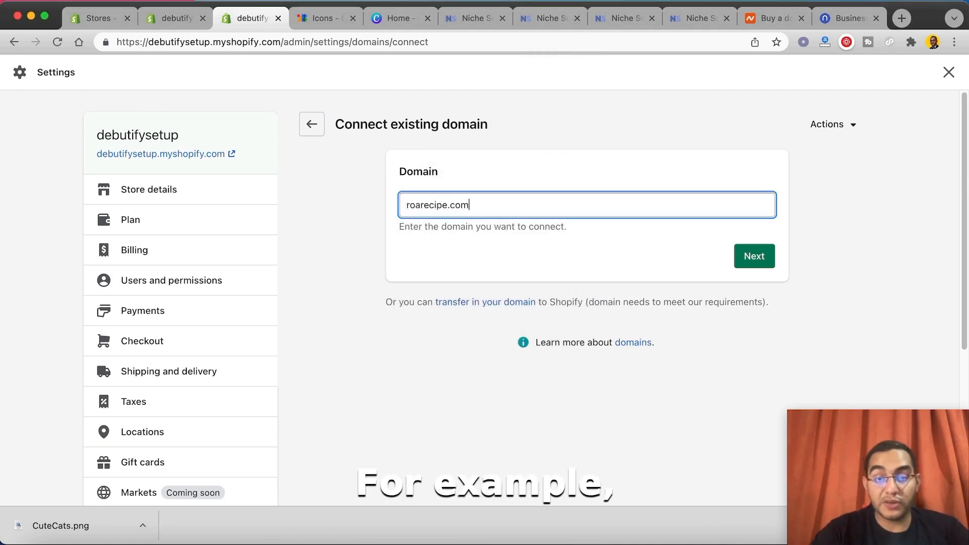
left_click(747, 256)
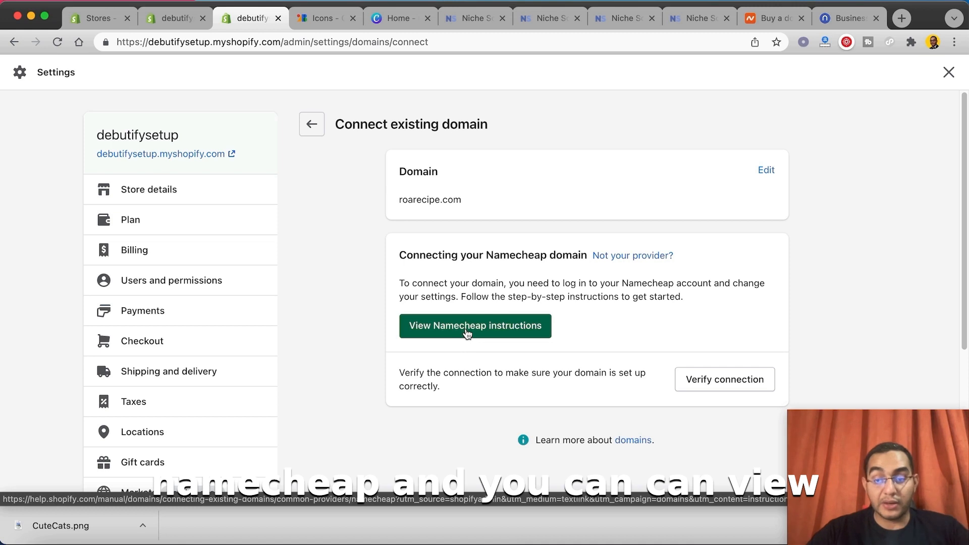
Step: Open the Namecheap connection instructions and go to the Connect manually page's DNS record section
left_click(466, 335)
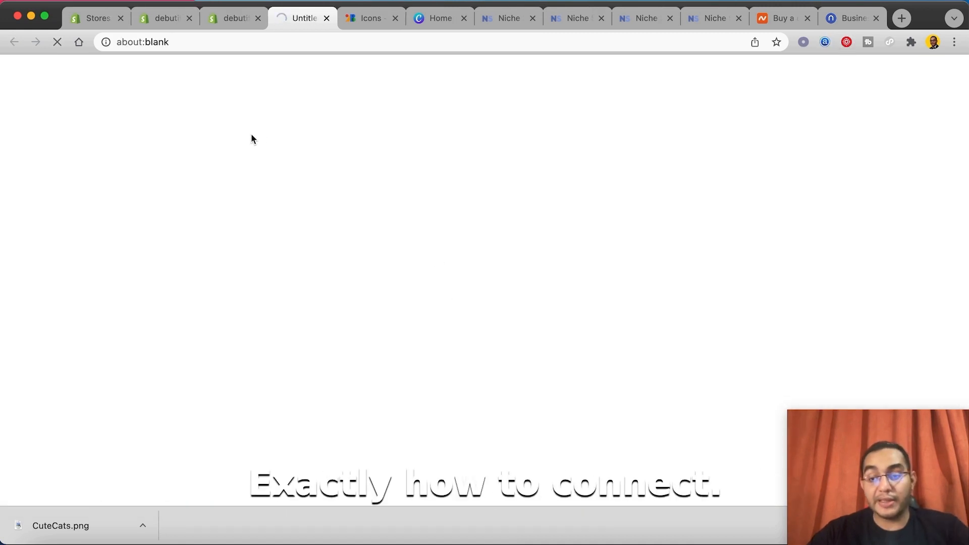
scroll(441, 277, "down", 10)
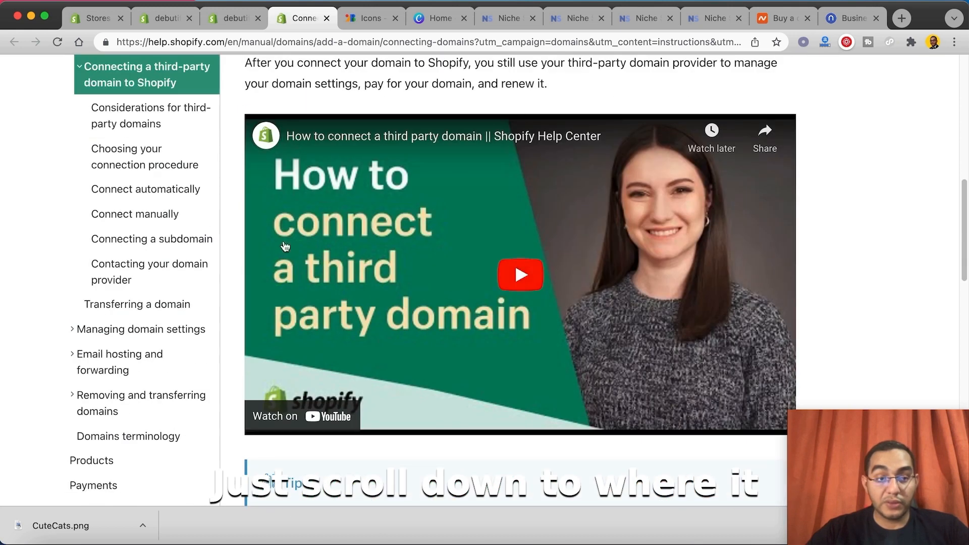
left_click(147, 221)
scroll(252, 225, "down", 10)
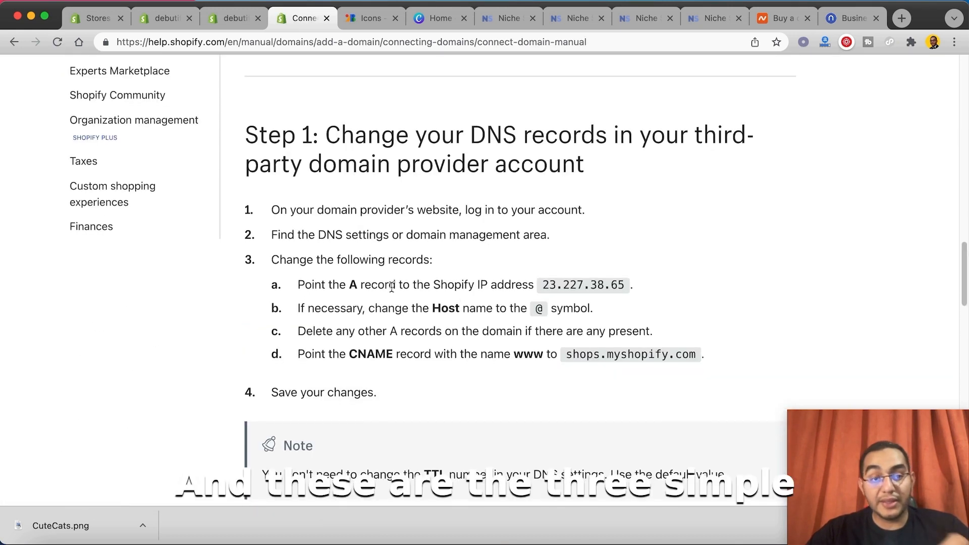
Step: Highlight the DNS record changes listed in step 1, including the Shopify IP address for the A record
left_click_drag(285, 271, 698, 341)
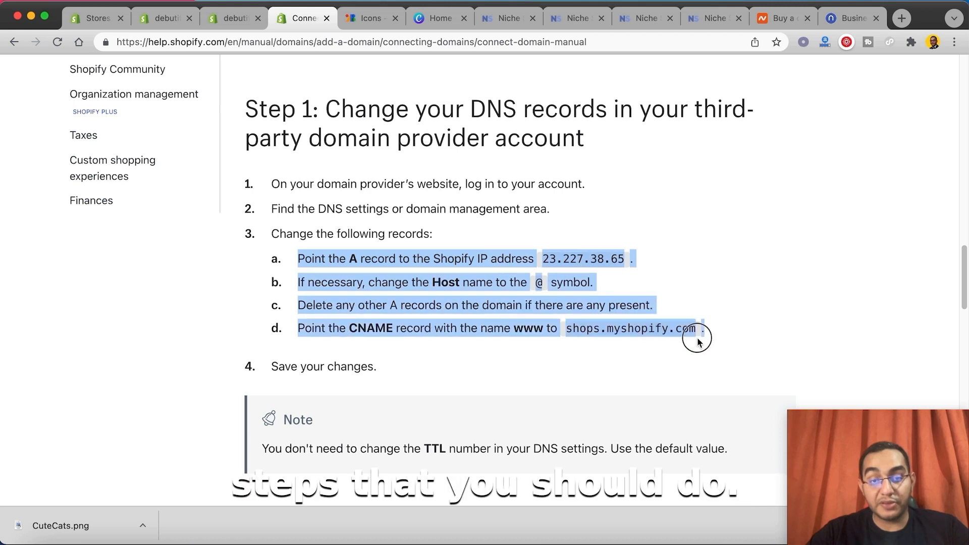
left_click(719, 338)
left_click_drag(543, 259, 634, 266)
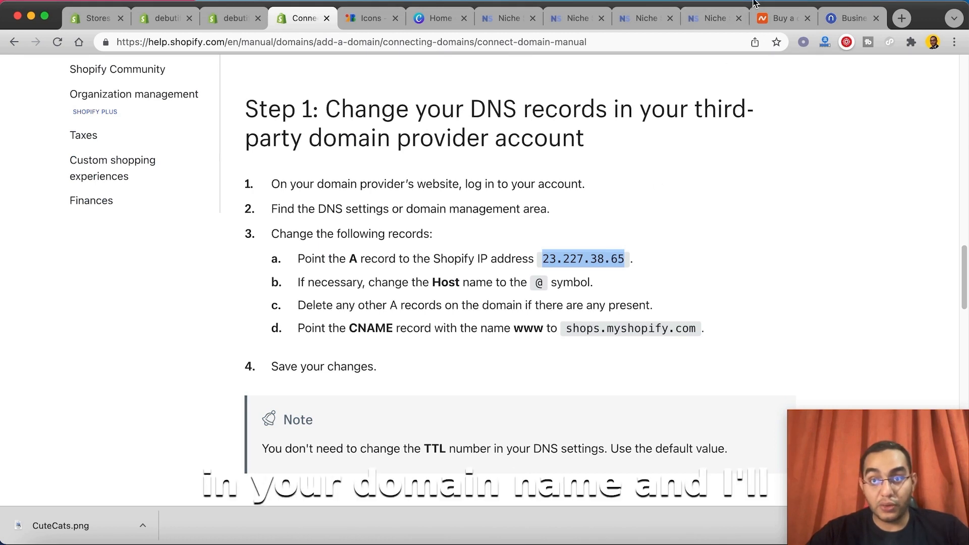
Step: Switch to Namecheap, open the account dashboard and open the management page of poochihouse.com
left_click(772, 19)
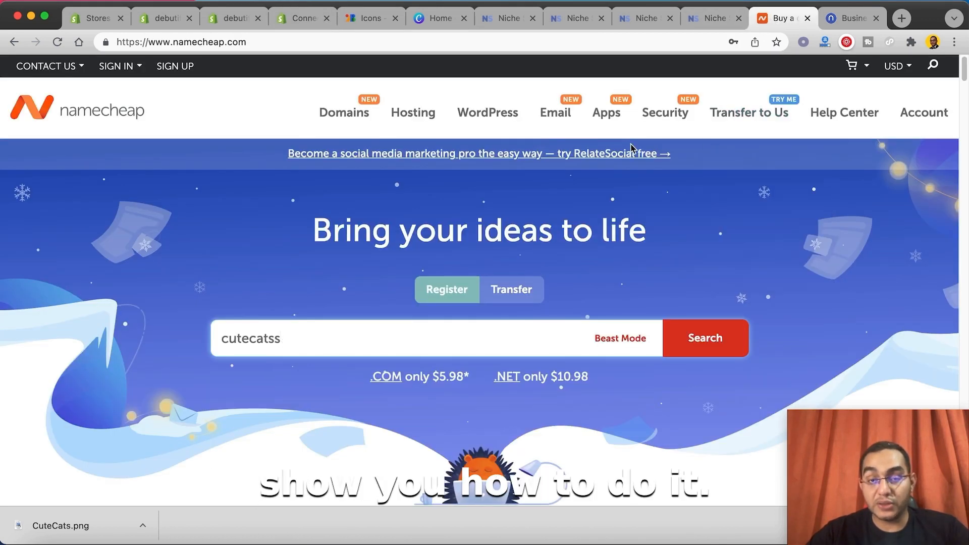
left_click(911, 115)
mouse_move(736, 126)
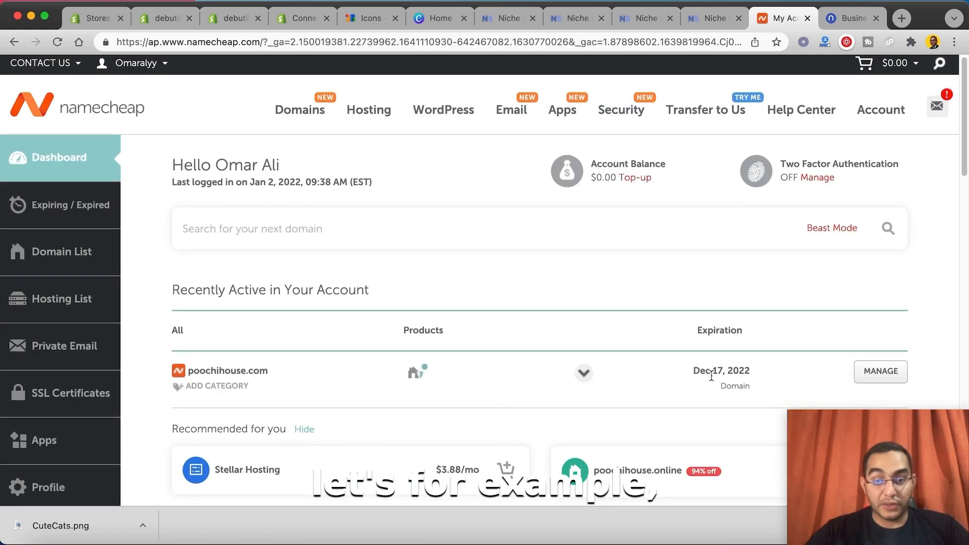
left_click(881, 373)
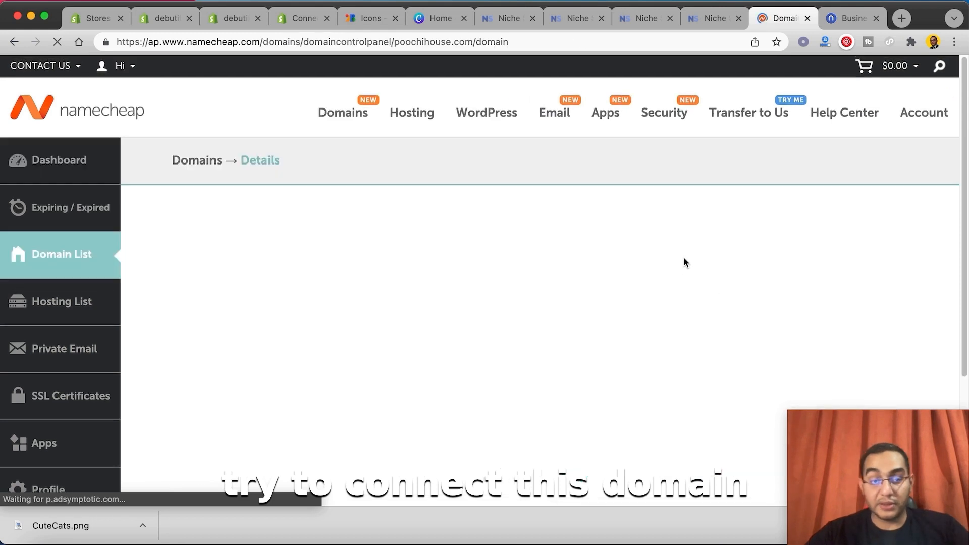
Step: Open the Advanced DNS settings of poochihouse.com and go to its host records
scroll(557, 255, "down", 2)
scroll(649, 286, "down", 7)
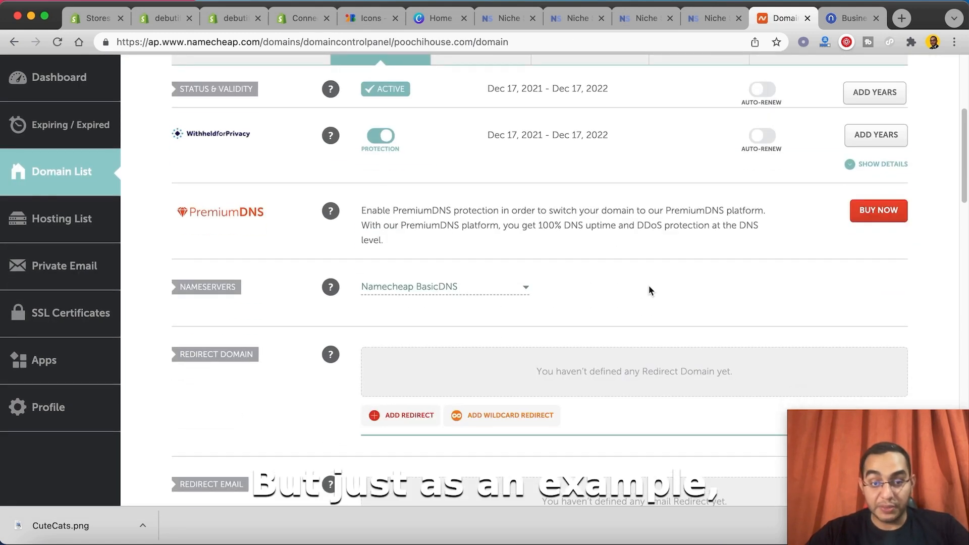
scroll(621, 250, "up", 9)
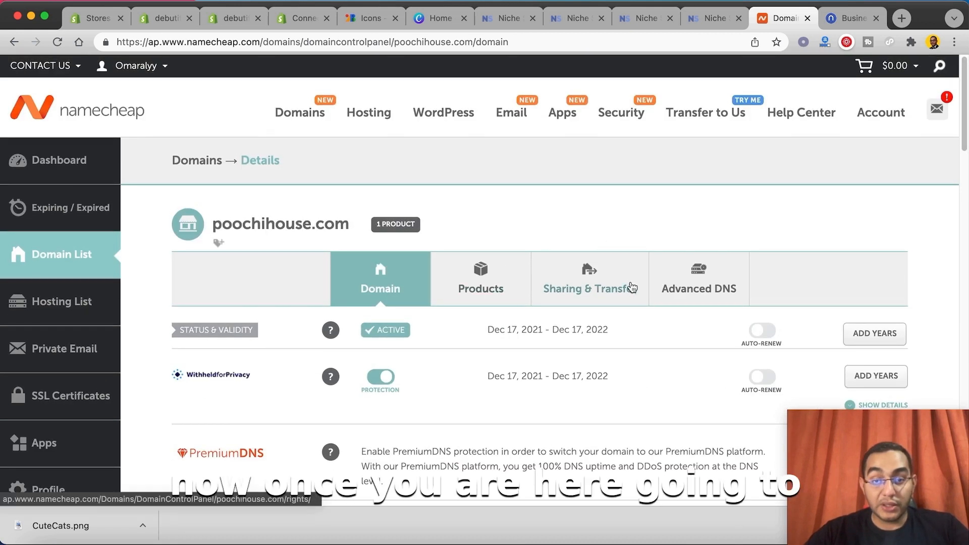
left_click(700, 284)
scroll(656, 252, "down", 4)
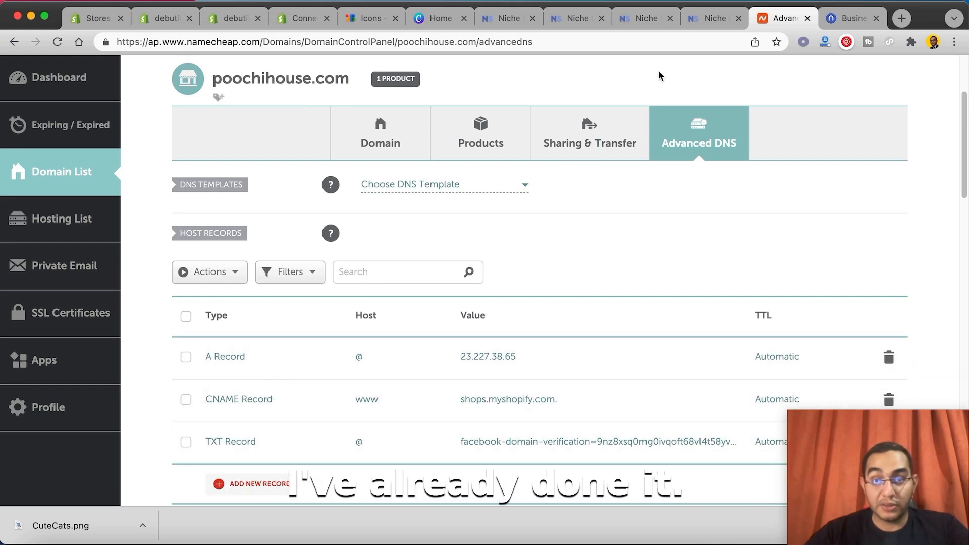
Step: Switch back to the Shopify help page and copy the A record's IP address, 23.227.38.65
left_click(290, 22)
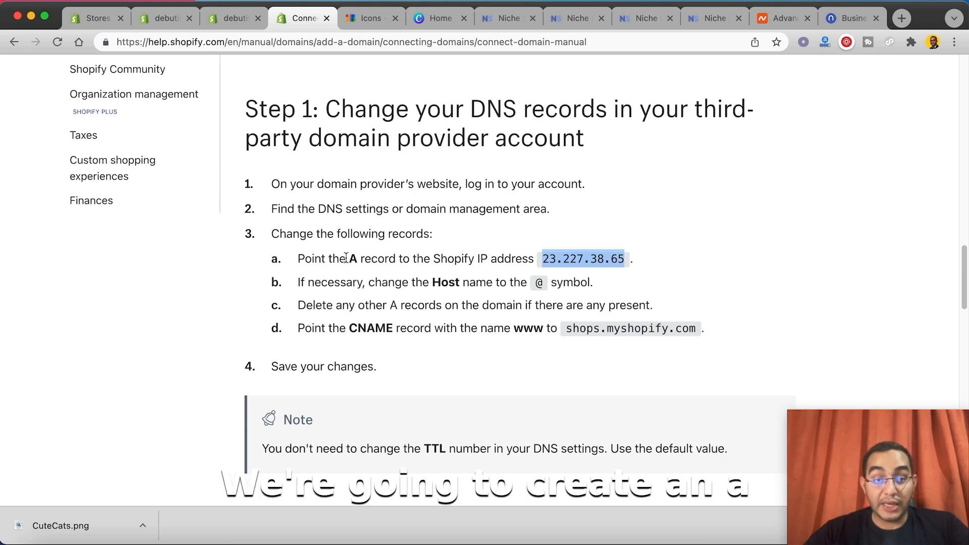
left_click_drag(346, 258, 352, 260)
left_click_drag(545, 260, 628, 263)
key("super+c")
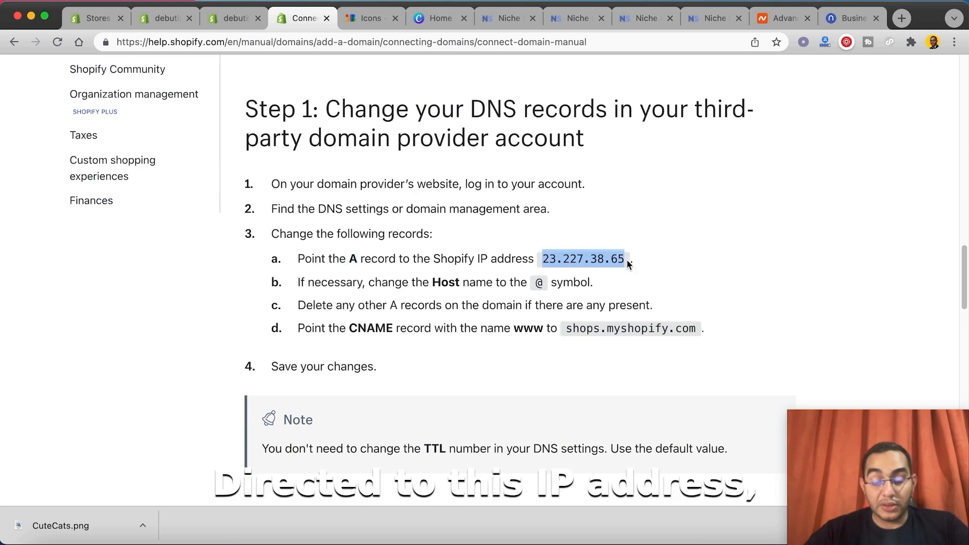
Step: In Namecheap, fill in a new A Record with host @ and IP address 23.227.38.65, and discard it without saving
left_click(784, 22)
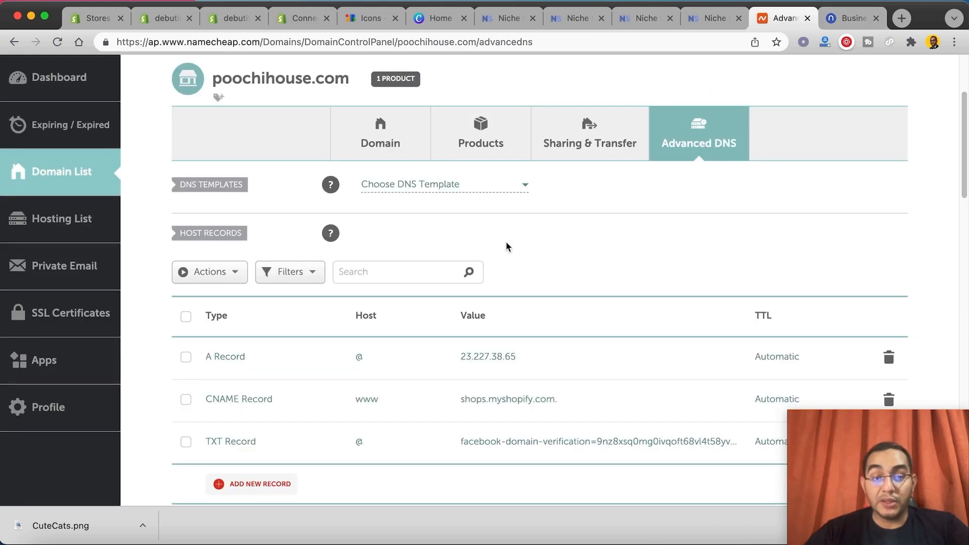
left_click(255, 485)
scroll(267, 434, "down", 5)
left_click(250, 278)
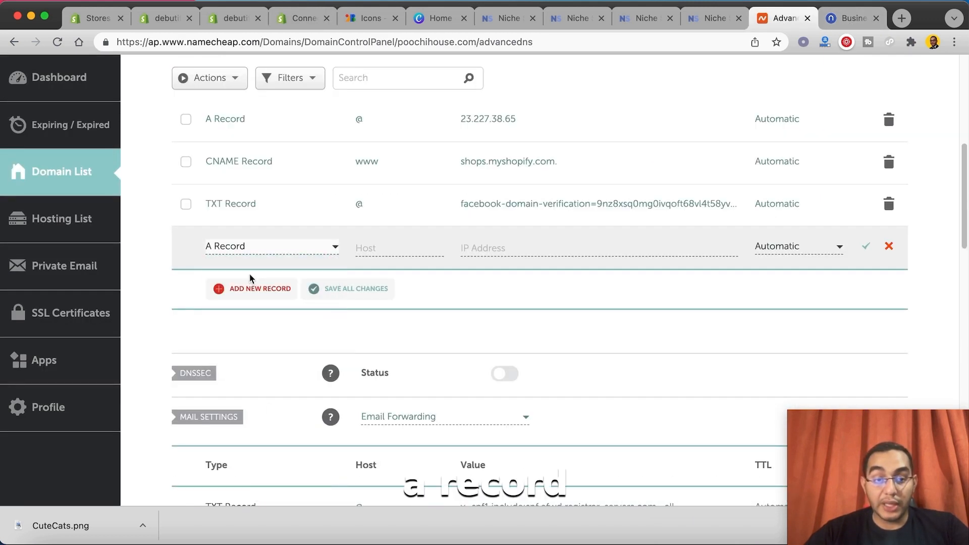
left_click(403, 252)
type("@")
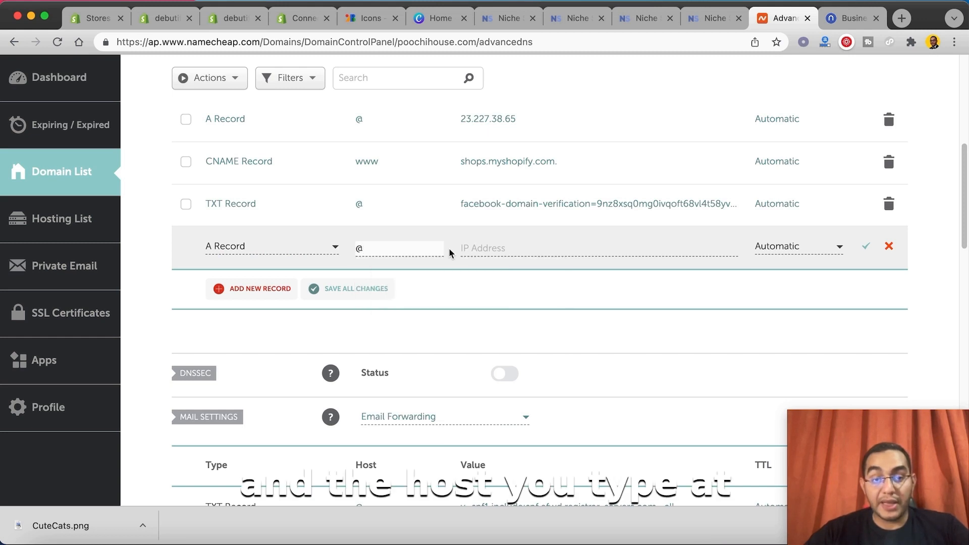
left_click(482, 251)
key("super+v")
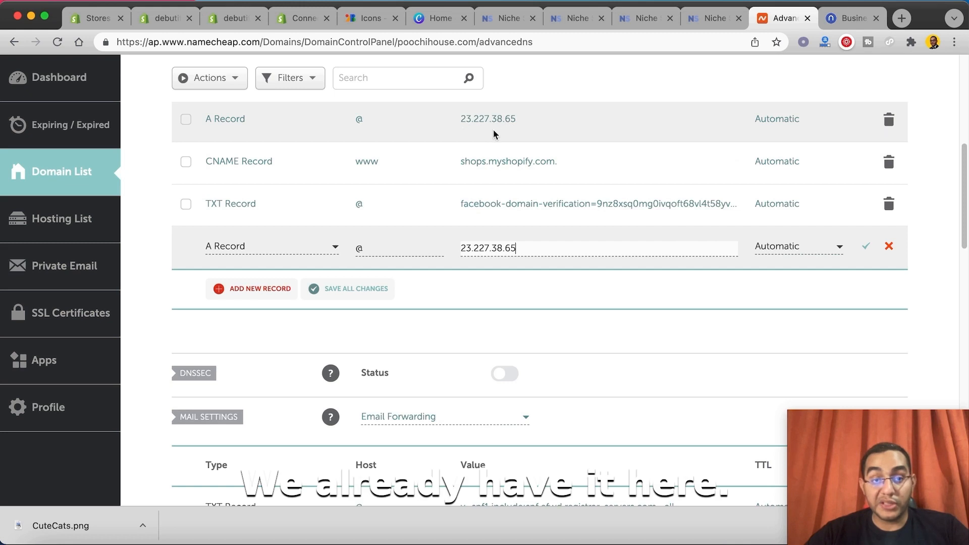
left_click(890, 251)
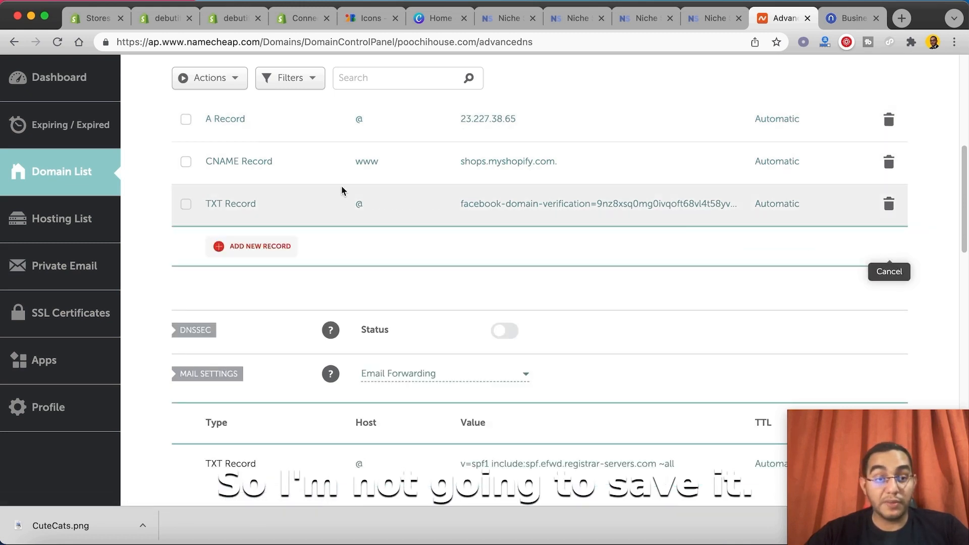
Step: Return to the Shopify help page, check the CNAME instruction and copy its target shops.myshopify.com
left_click(286, 23)
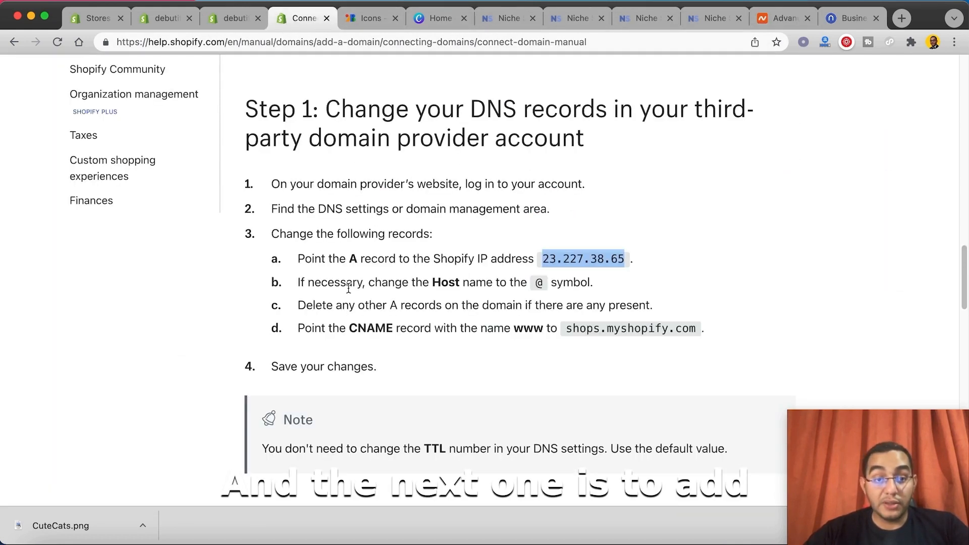
left_click_drag(359, 331, 387, 332)
left_click(390, 333)
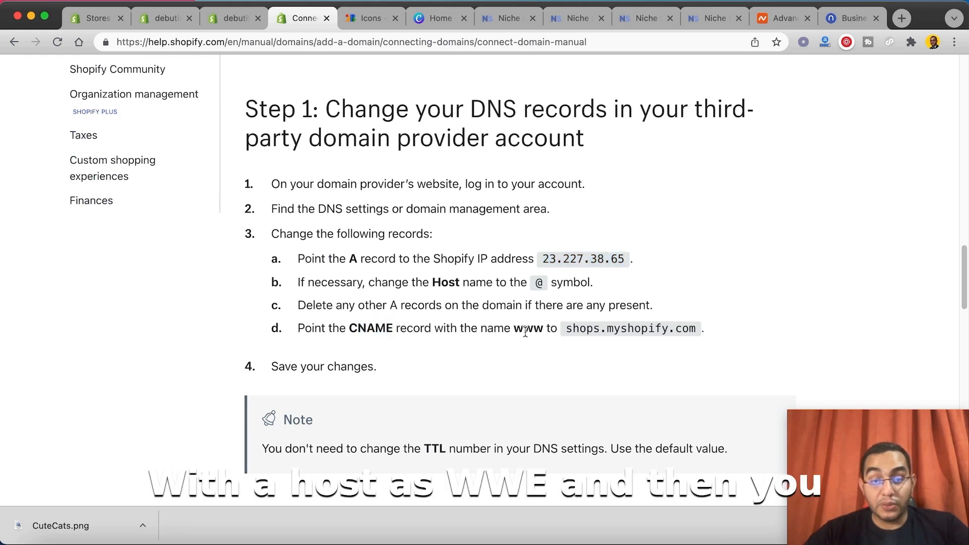
left_click_drag(589, 330, 702, 331)
key("super+c")
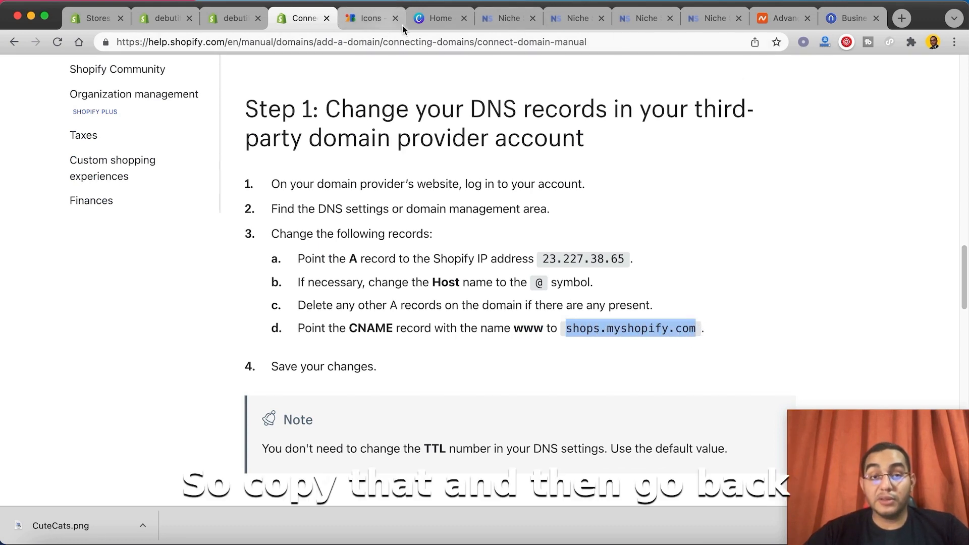
Step: In Namecheap, fill in a new CNAME Record with host www and target shops.myshopify.com, and discard it without saving
left_click(782, 18)
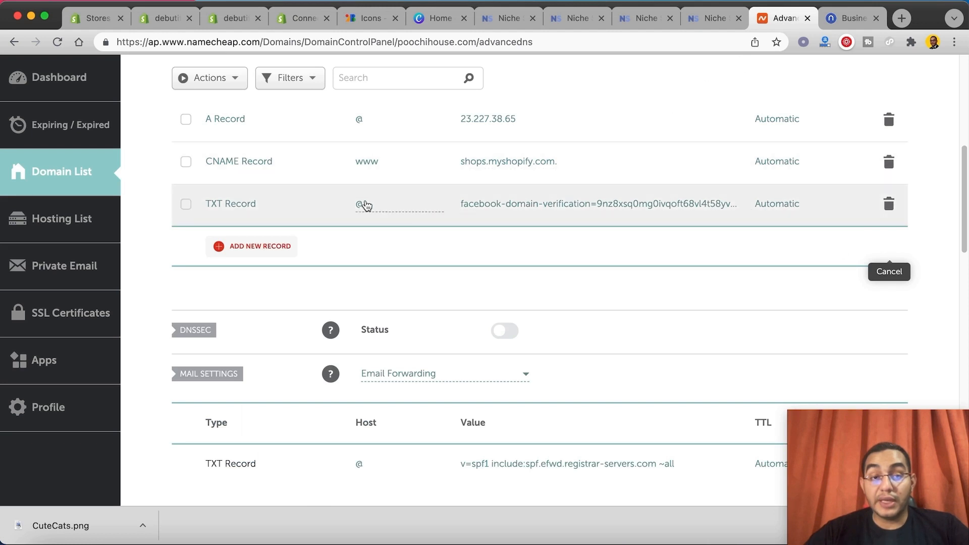
left_click(245, 249)
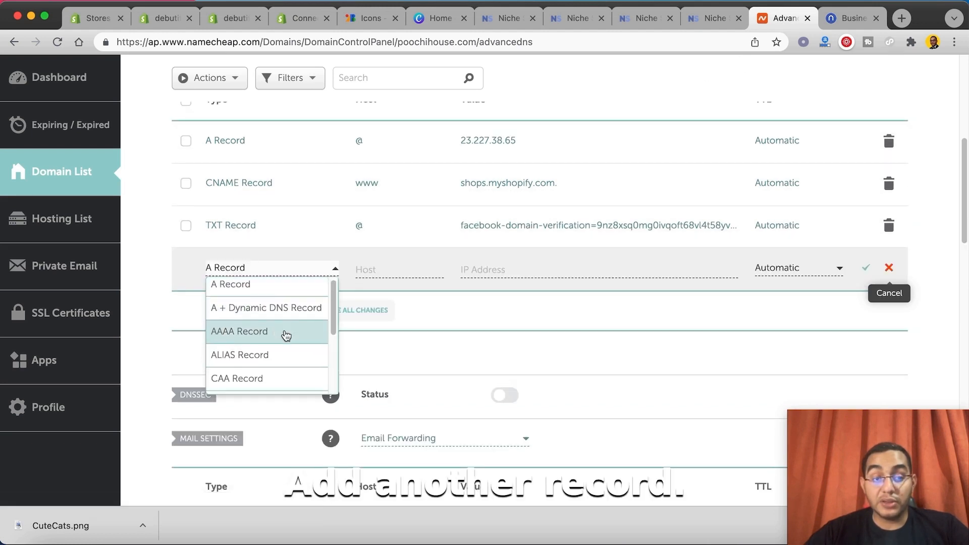
scroll(286, 334, "down", 3)
left_click(263, 309)
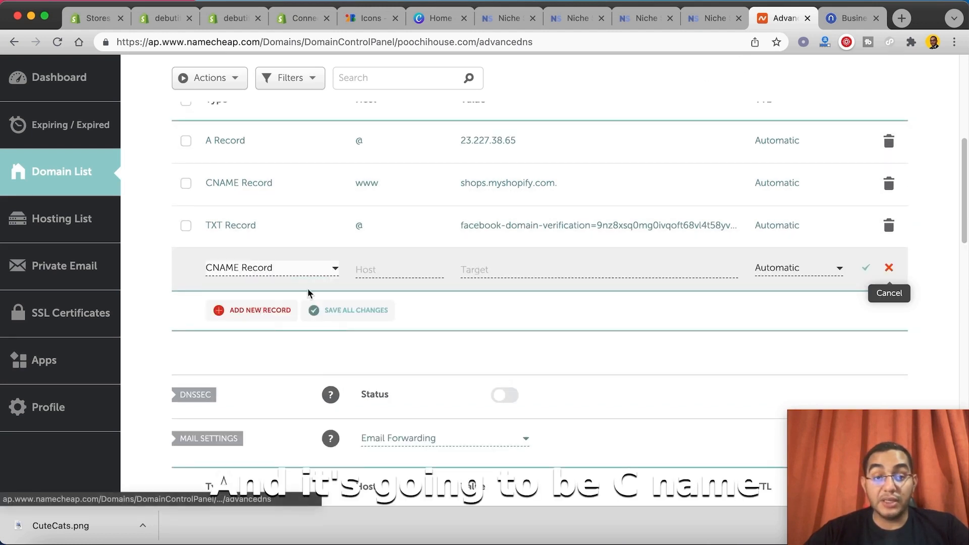
left_click(374, 271)
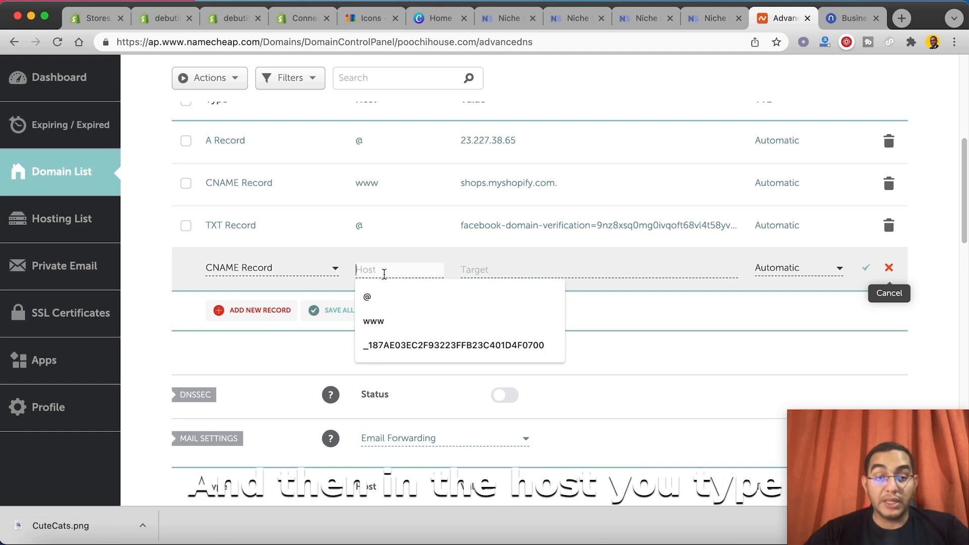
type("www")
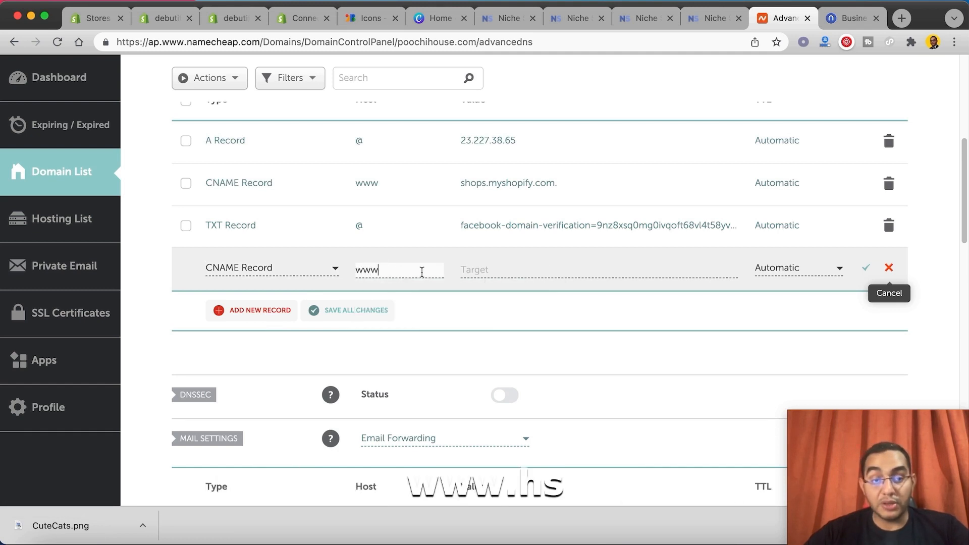
left_click(544, 268)
key("super+v")
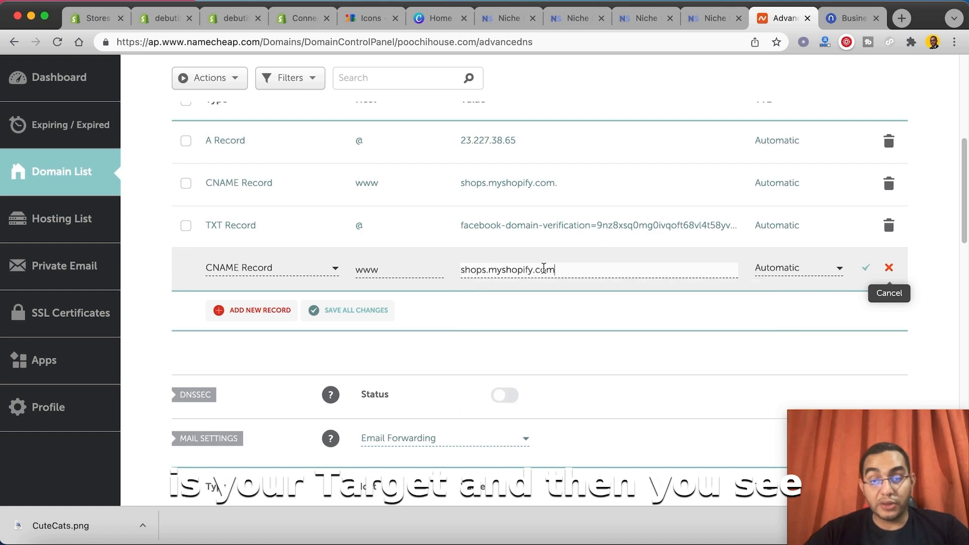
left_click(889, 267)
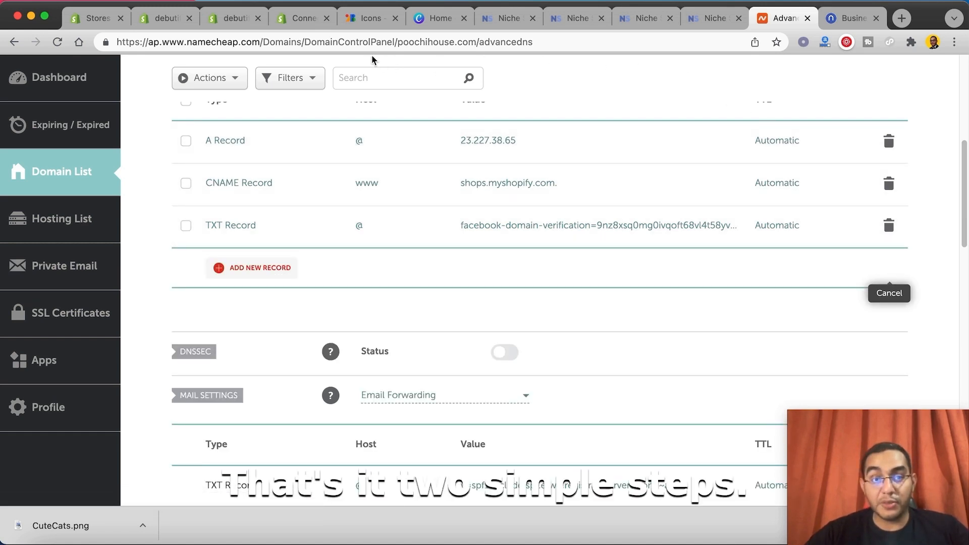
Step: Return to the Shopify admin and go back from connecting the existing domain to the store's Domains settings overview
left_click(305, 26)
left_click(231, 18)
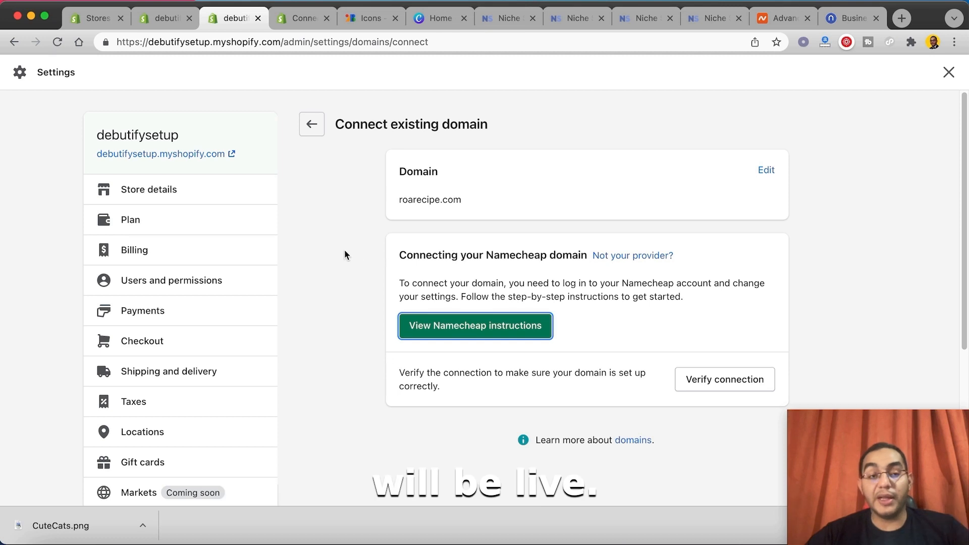
scroll(227, 313, "down", 5)
left_click(156, 366)
scroll(199, 190, "up", 5)
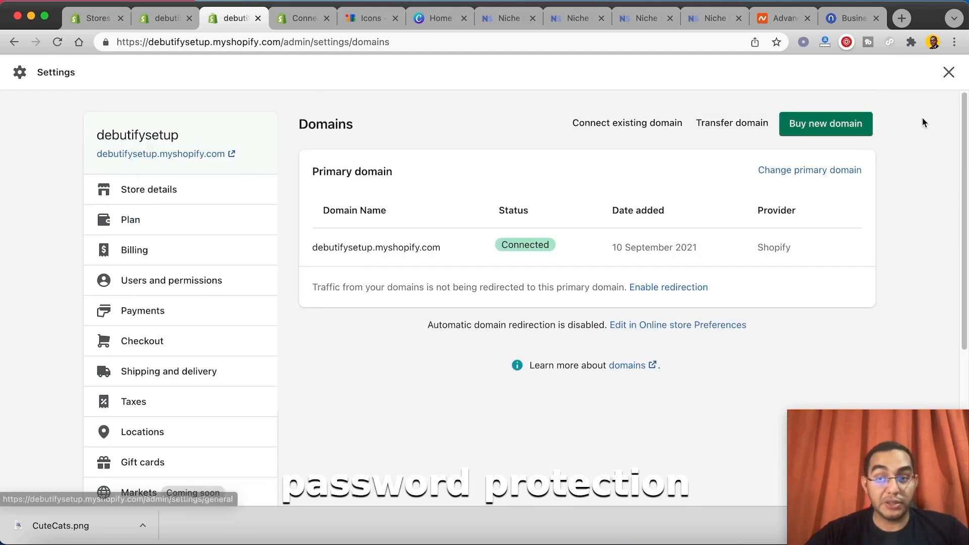
Step: Close the store settings and open the online store's preferences
left_click(949, 72)
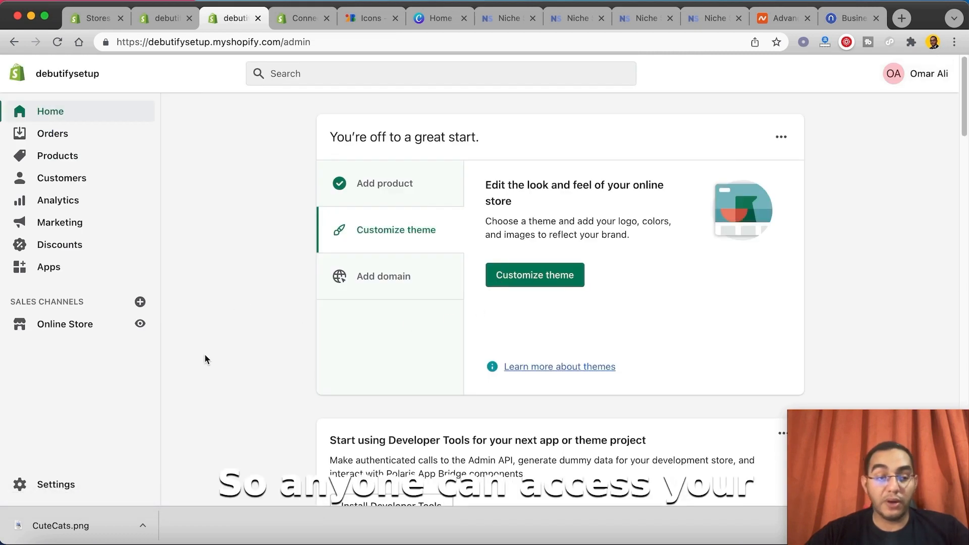
left_click(86, 335)
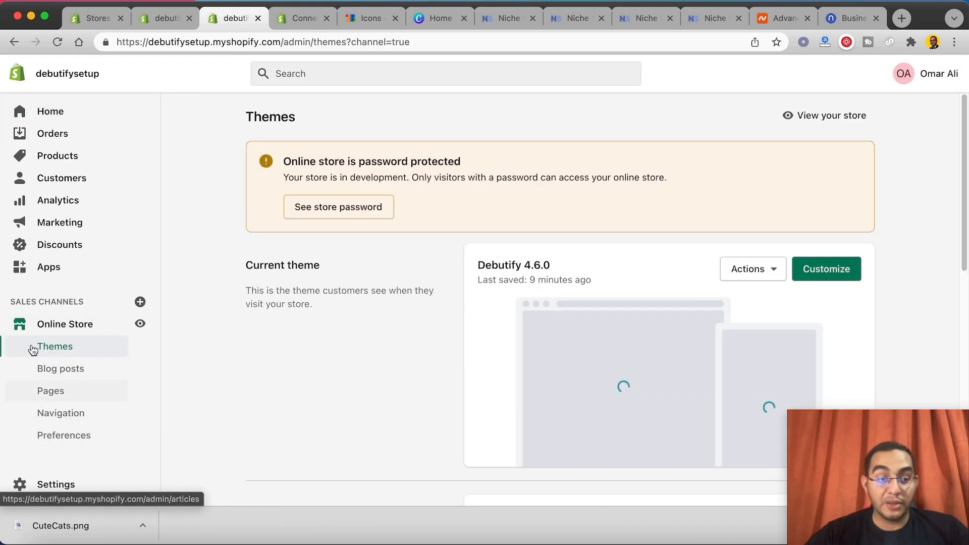
left_click(76, 437)
Step: Replace the social sharing image in the store preferences with the CuteCats logo
scroll(546, 323, "down", 4)
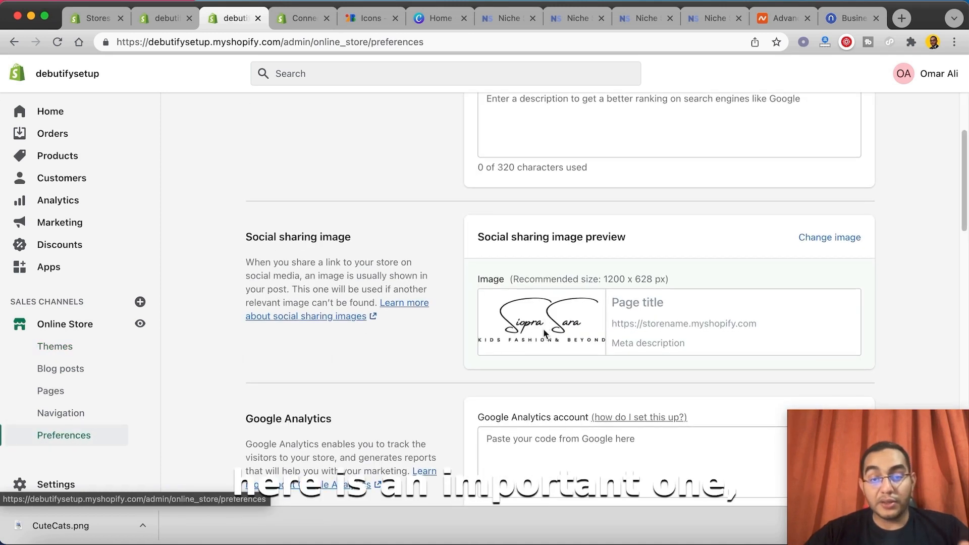
left_click(823, 237)
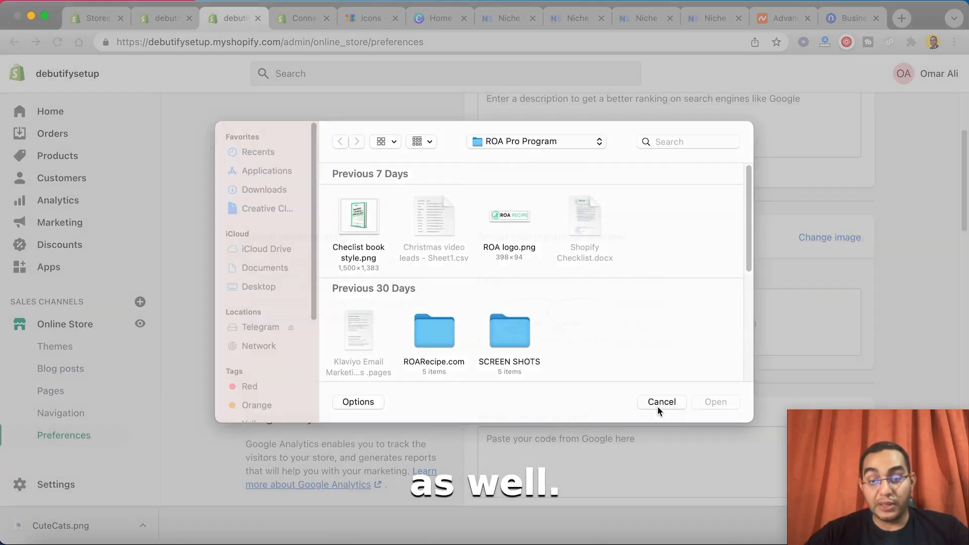
left_click(657, 404)
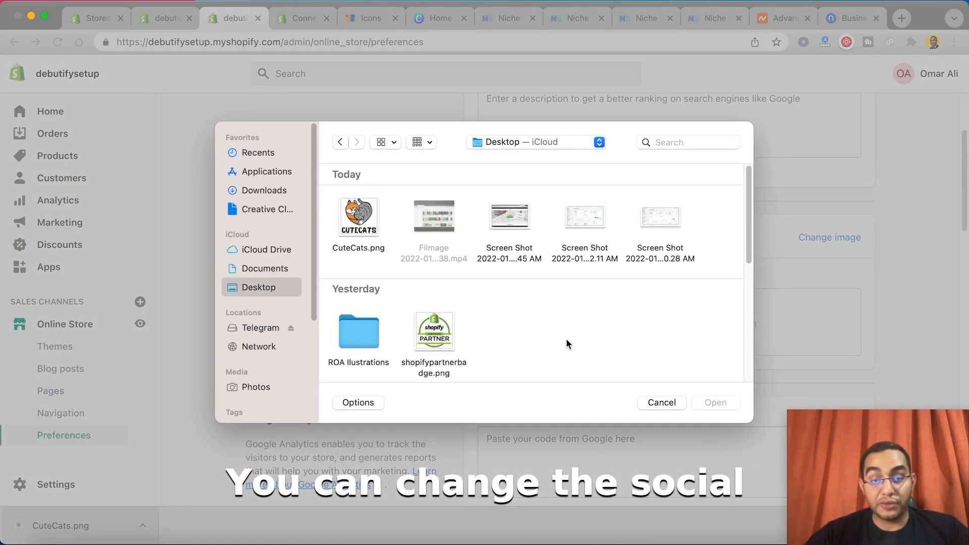
left_click(371, 234)
double_click(371, 233)
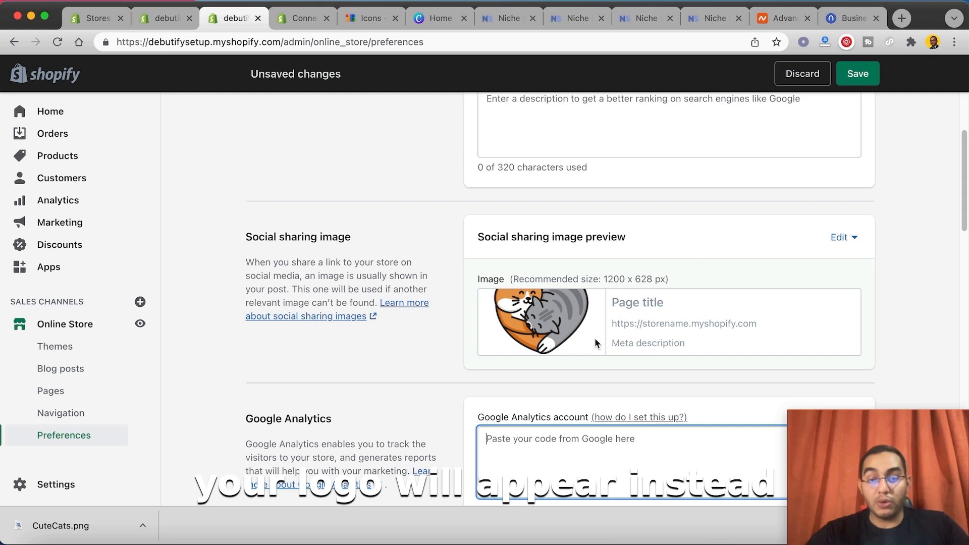
Step: Go through the preferences down to the password protection section and save the changes
scroll(665, 307, "down", 3)
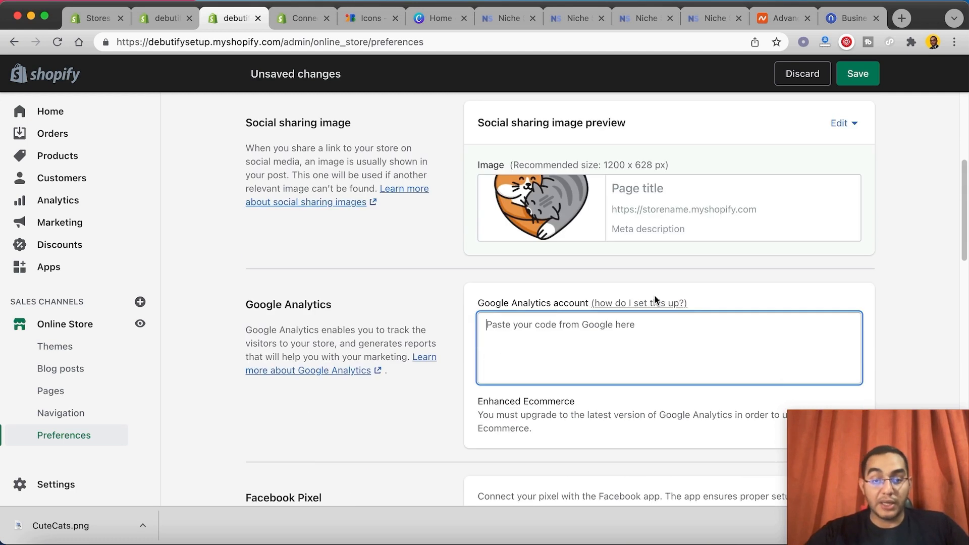
scroll(630, 242, "down", 3)
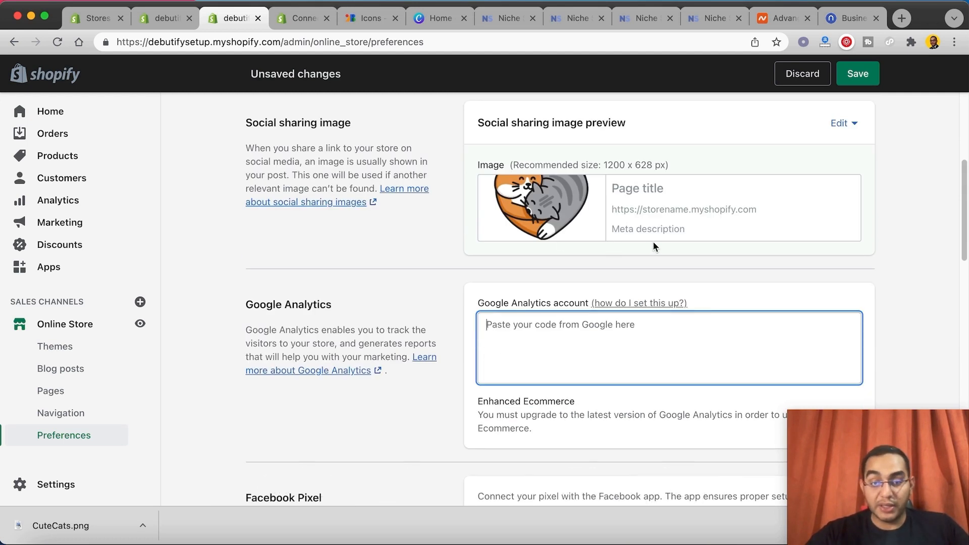
scroll(673, 275, "down", 10)
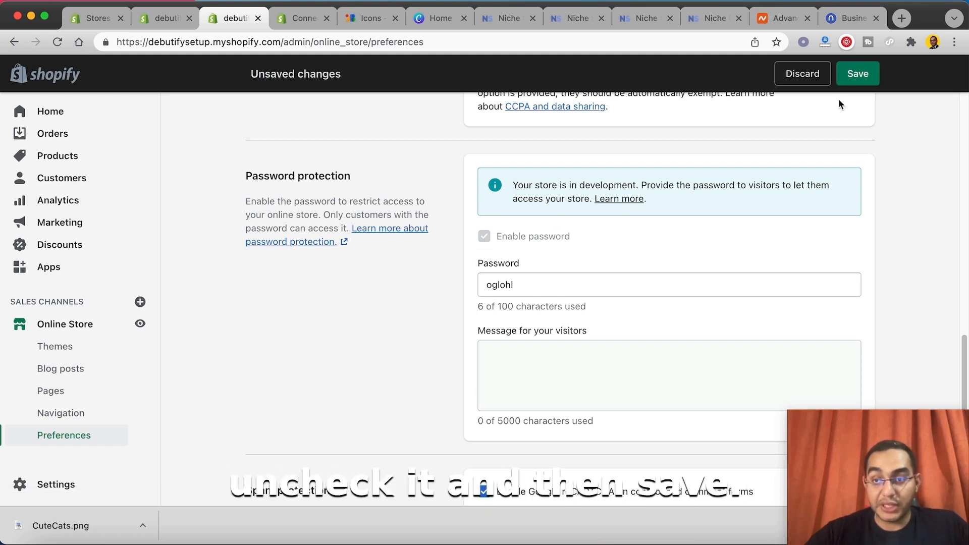
left_click(852, 78)
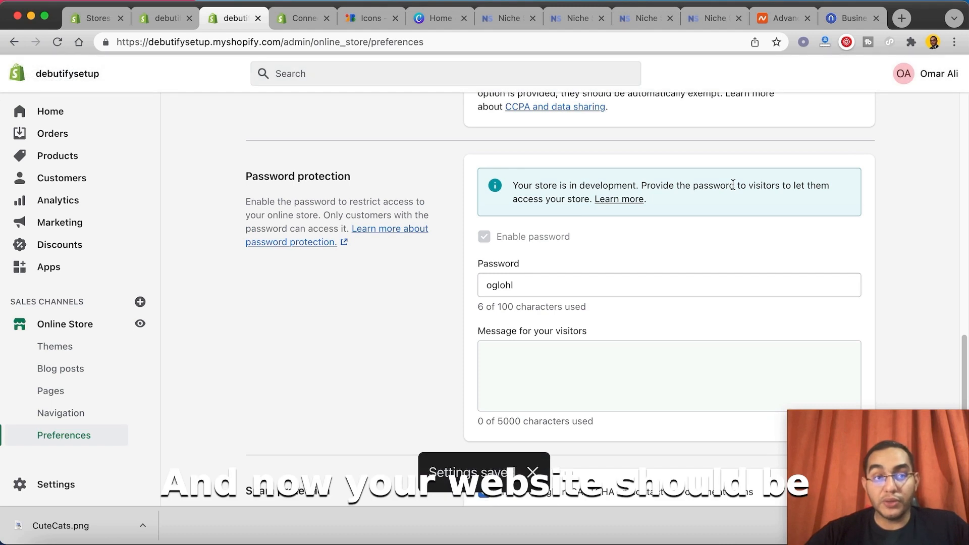
Step: View the live online store and examine its home page banner, featured collection, collection list and CuteCats branding
left_click(147, 326)
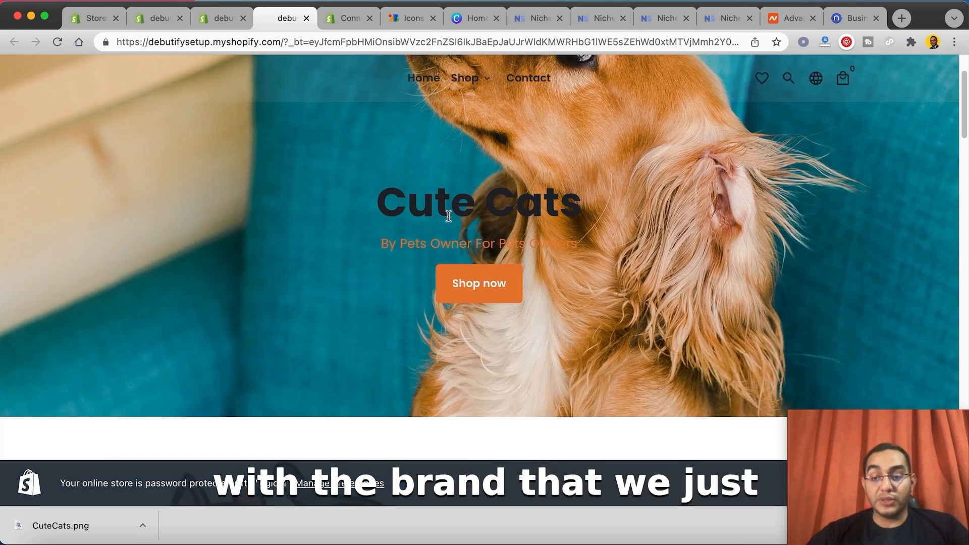
scroll(448, 216, "down", 15)
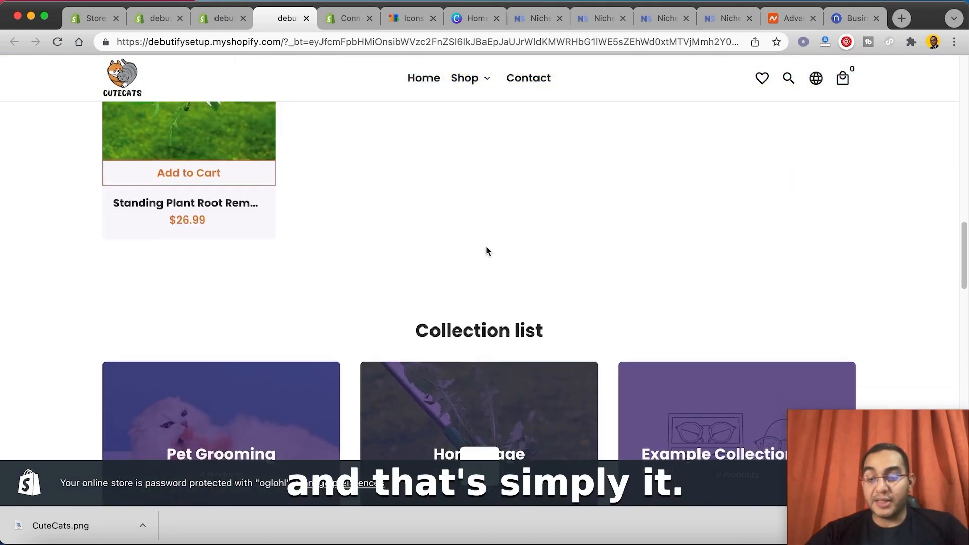
scroll(486, 251, "down", 6)
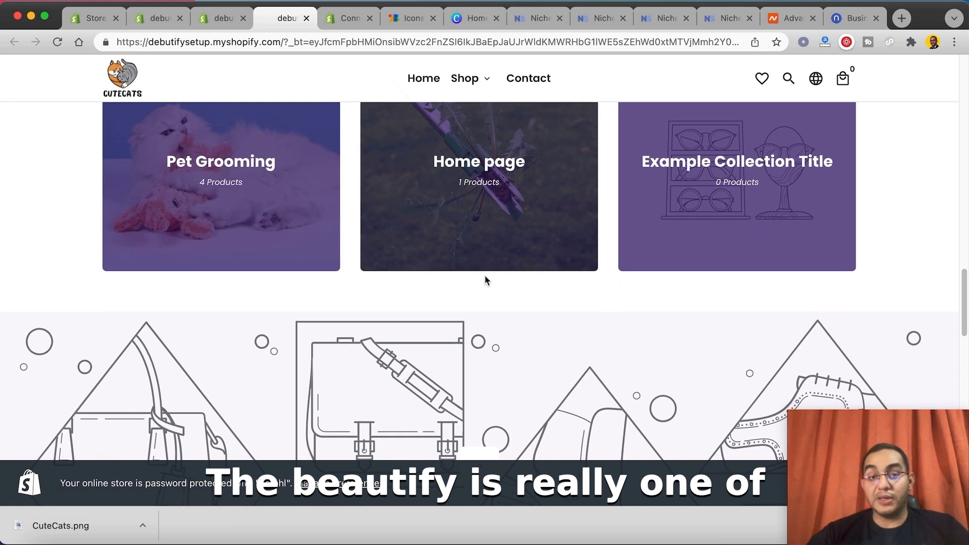
scroll(485, 278, "down", 4)
scroll(486, 262, "down", 4)
scroll(486, 262, "up", 15)
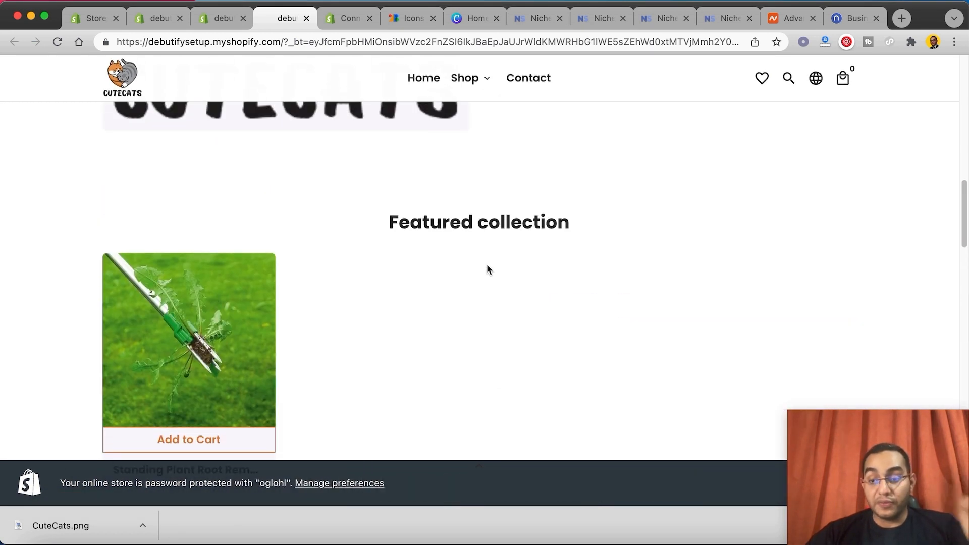
scroll(486, 262, "up", 3)
scroll(486, 263, "up", 3)
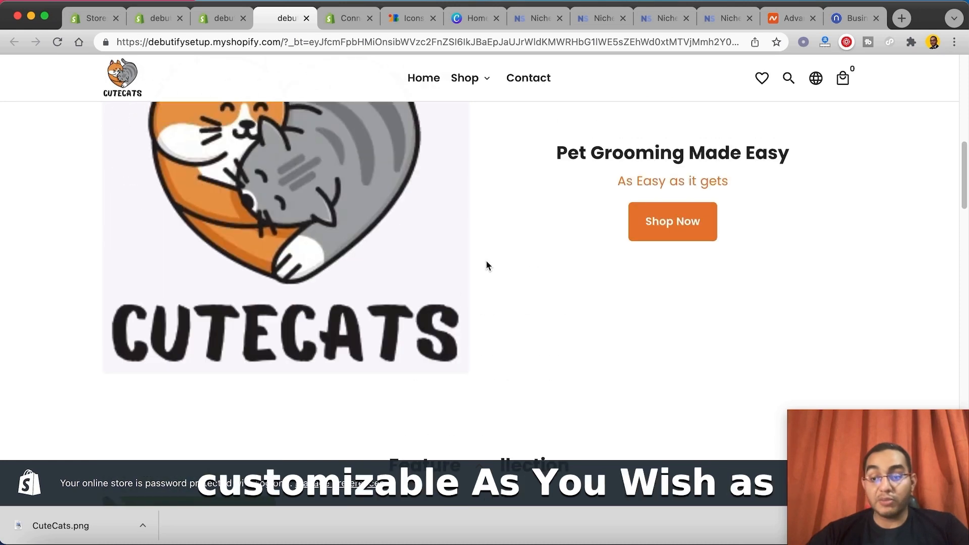